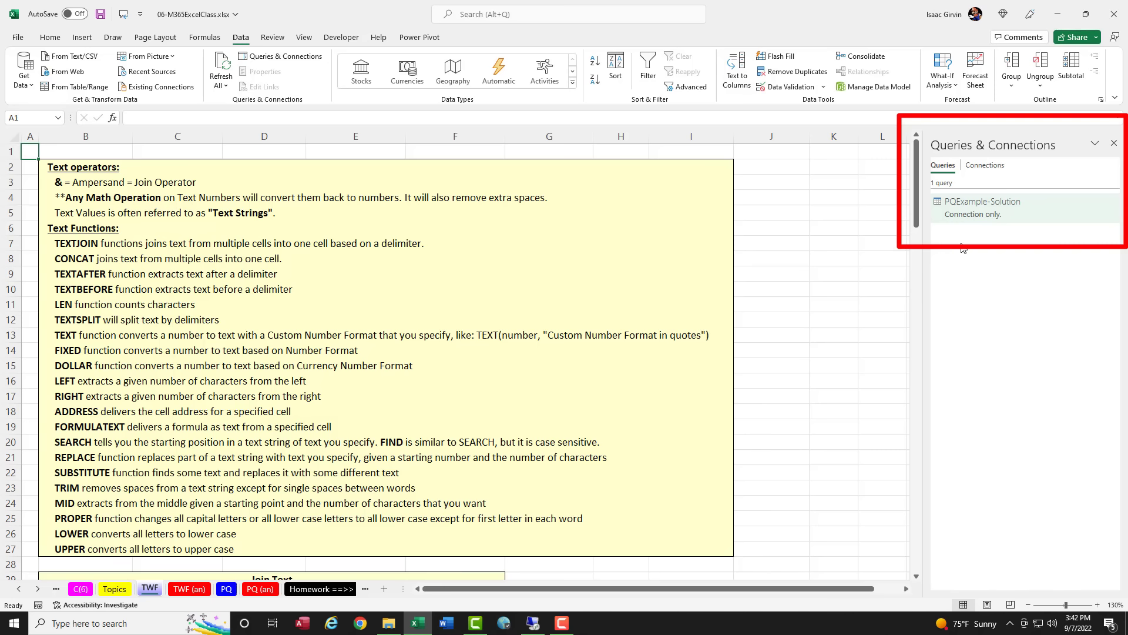
Step: Review the text function notes and the First Name and Last Name cells of the Join Text table
double_click(976, 206)
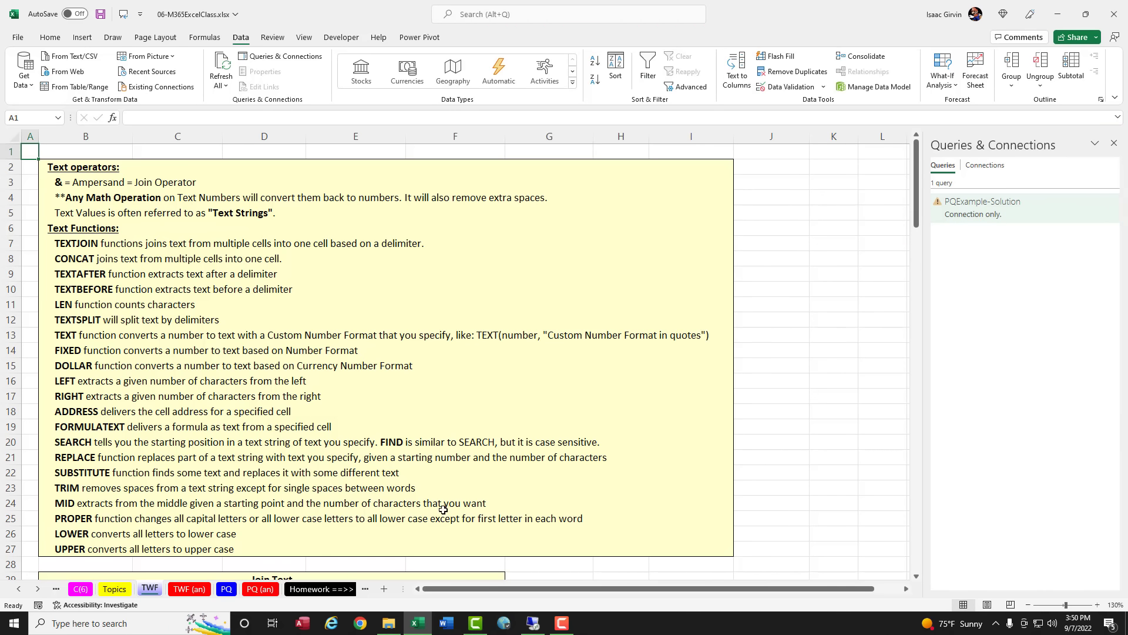
scroll(722, 492, "down", 5)
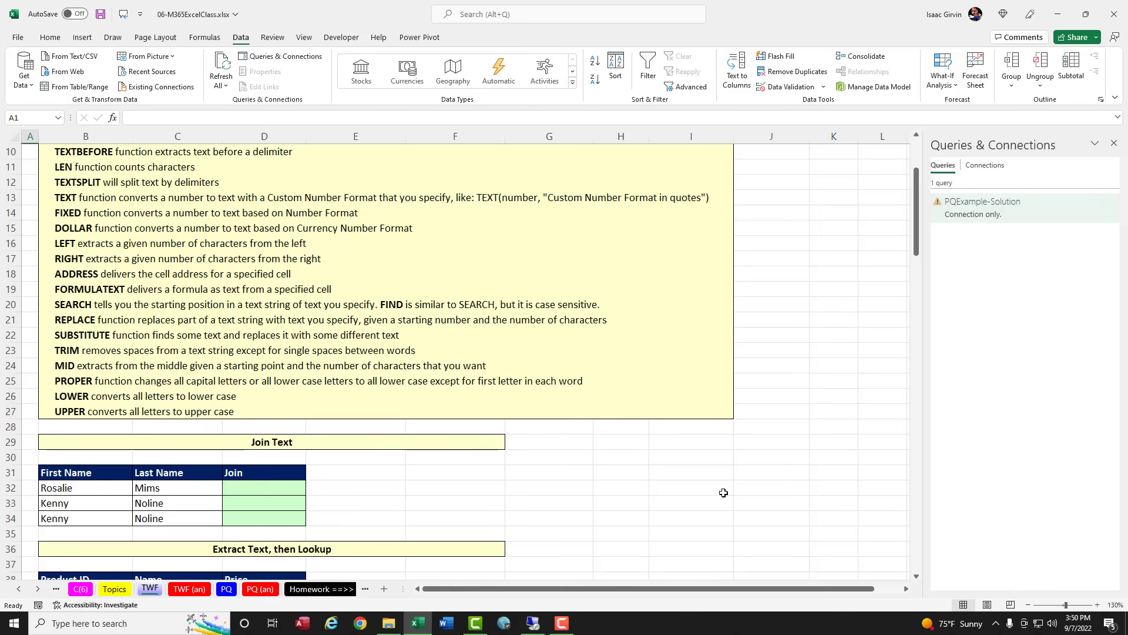
scroll(722, 492, "down", 3)
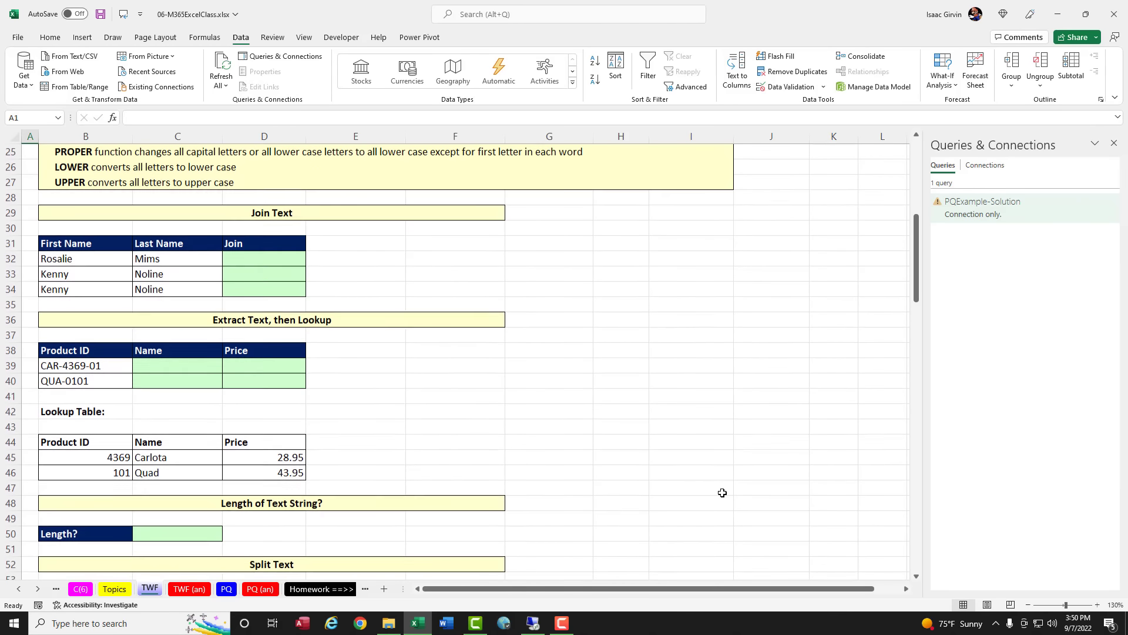
scroll(722, 492, "down", 1)
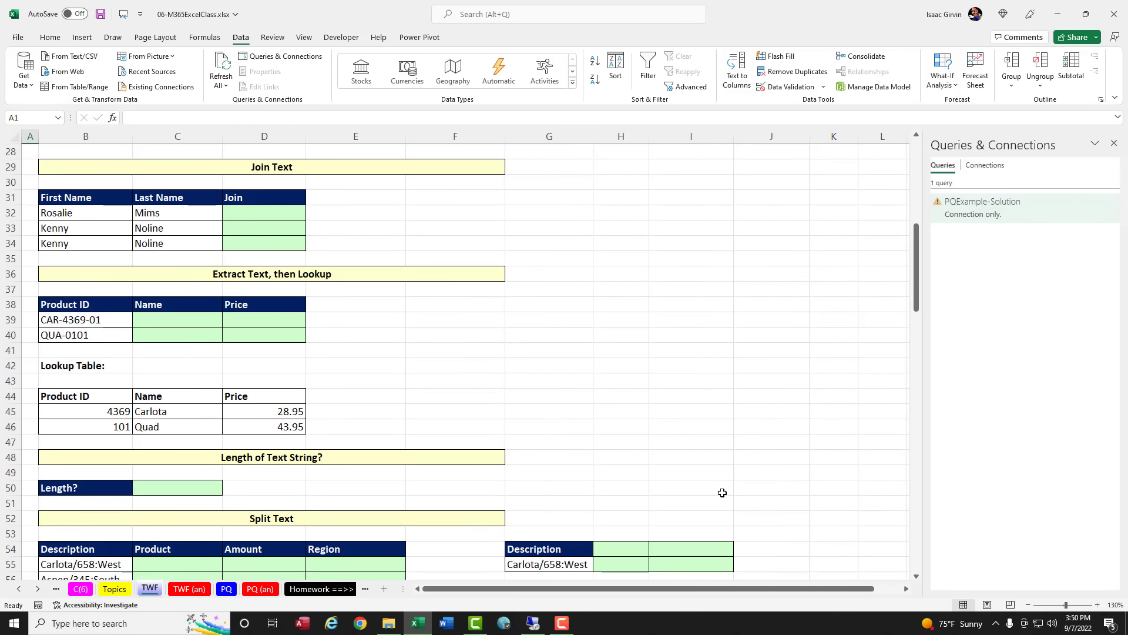
left_click(264, 212)
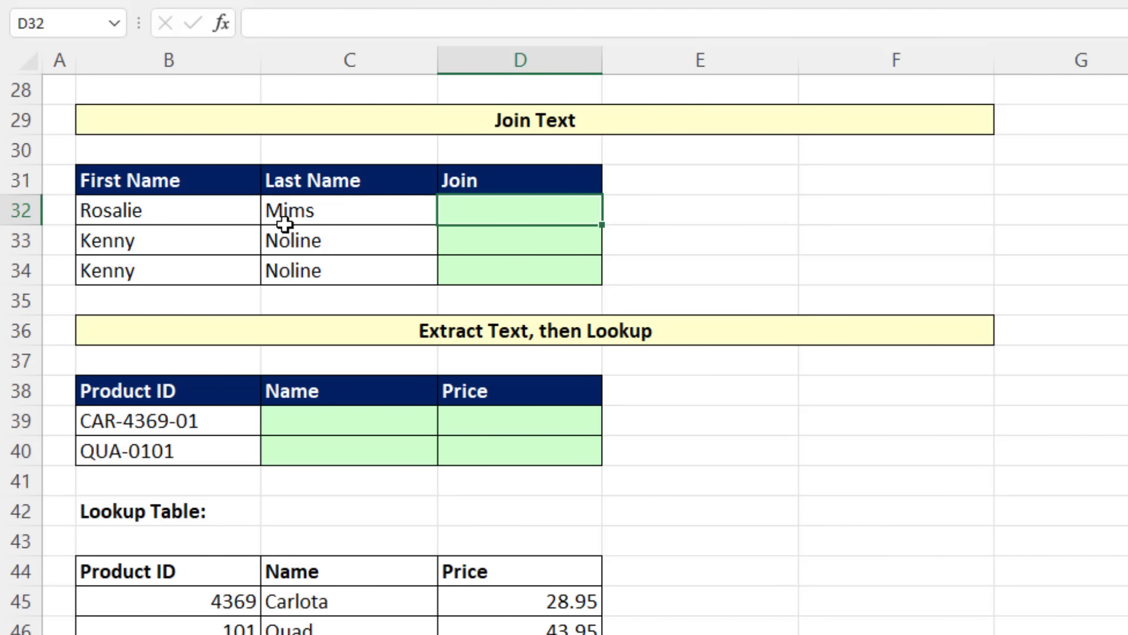
left_click(199, 209)
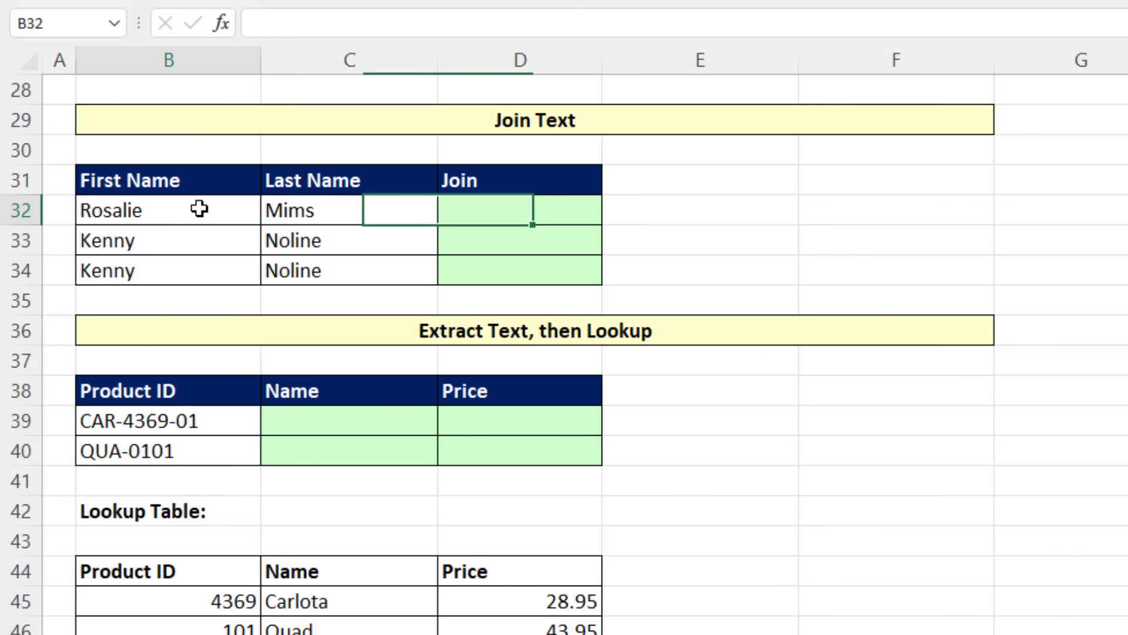
left_click(311, 212)
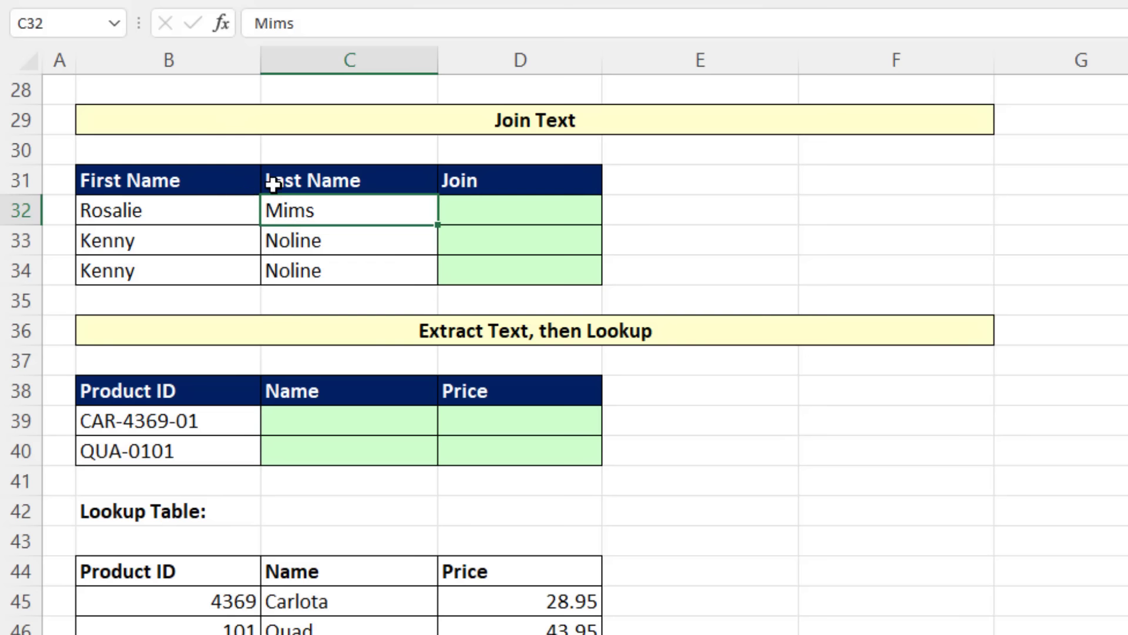
Step: Enter the formula =B32&" "&C32 in D32 to join the first and last names with a space
left_click(472, 208)
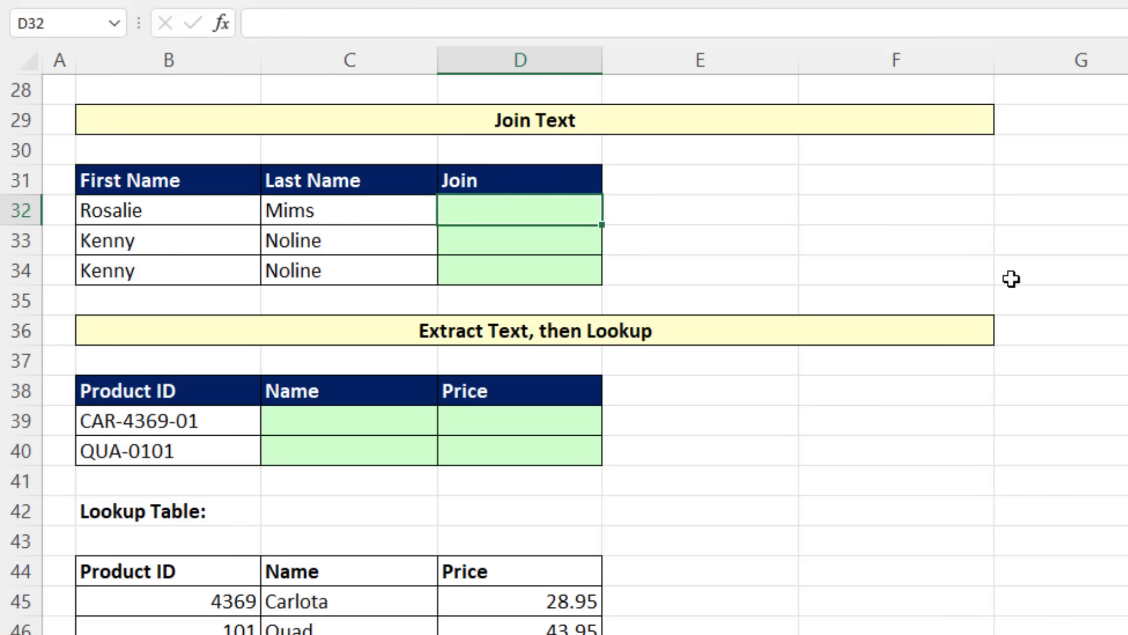
type("=")
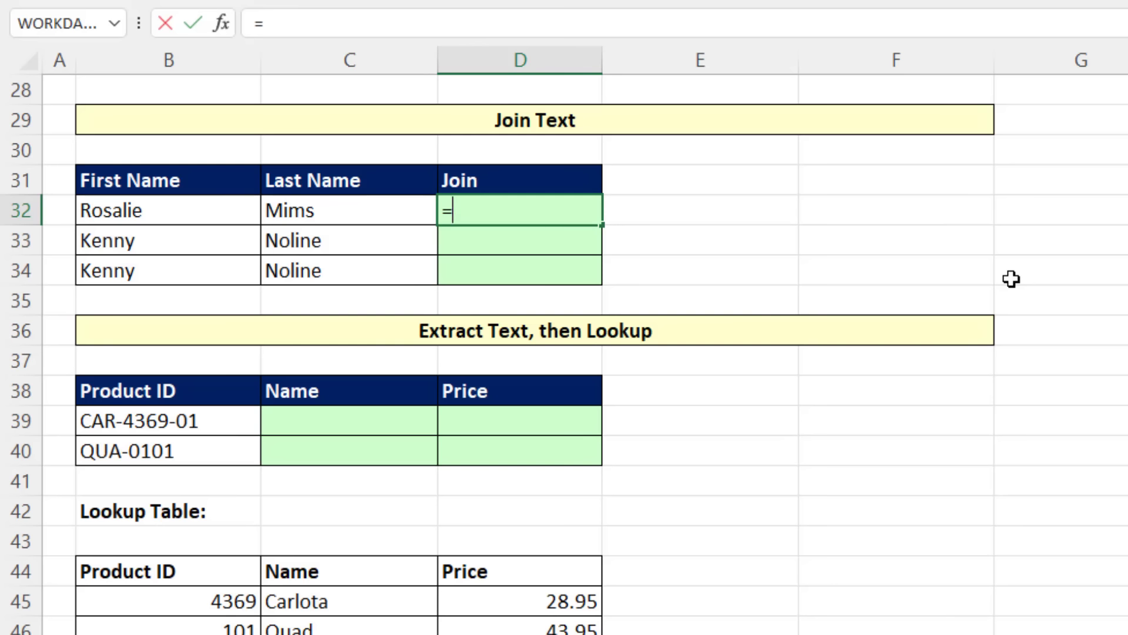
key("Left")
key("Left")
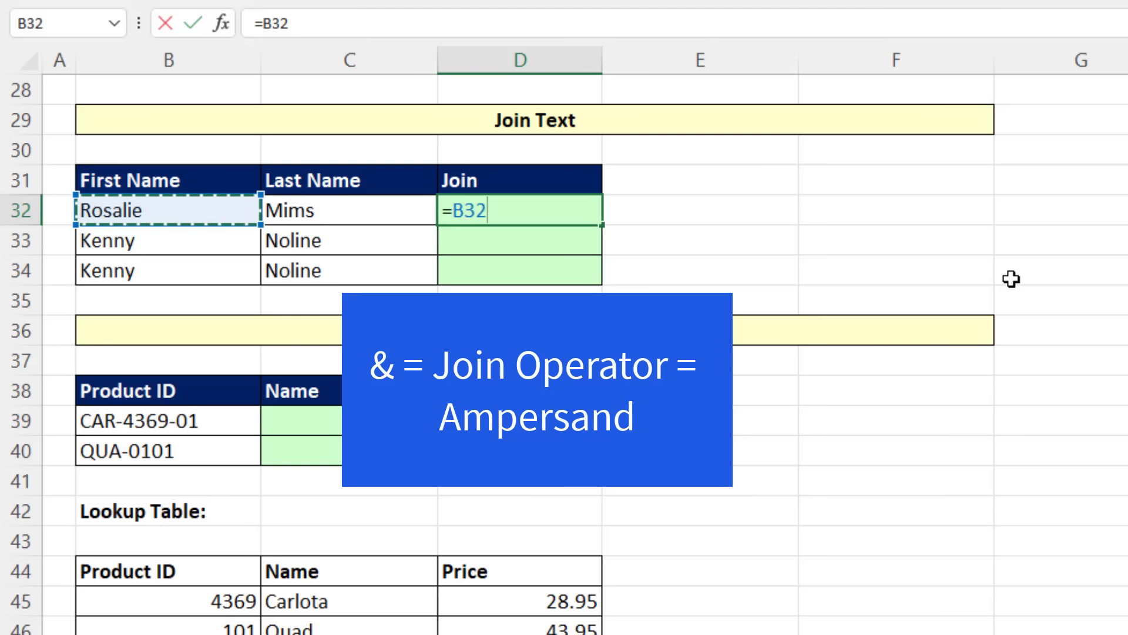
type("&")
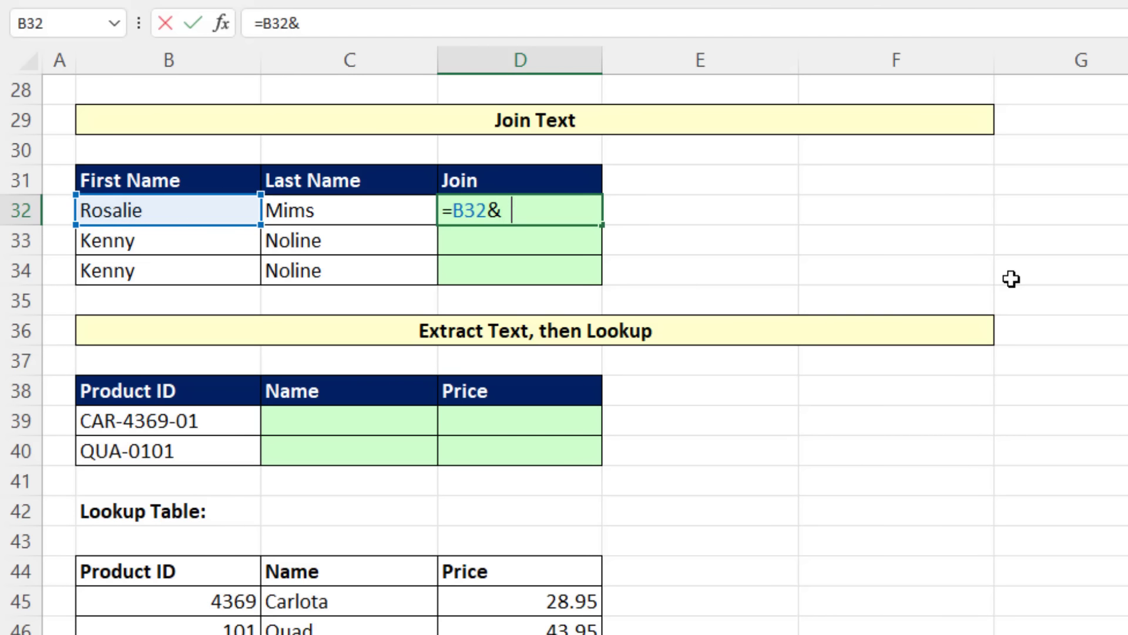
type("\"")
type("\"&")
key("Left")
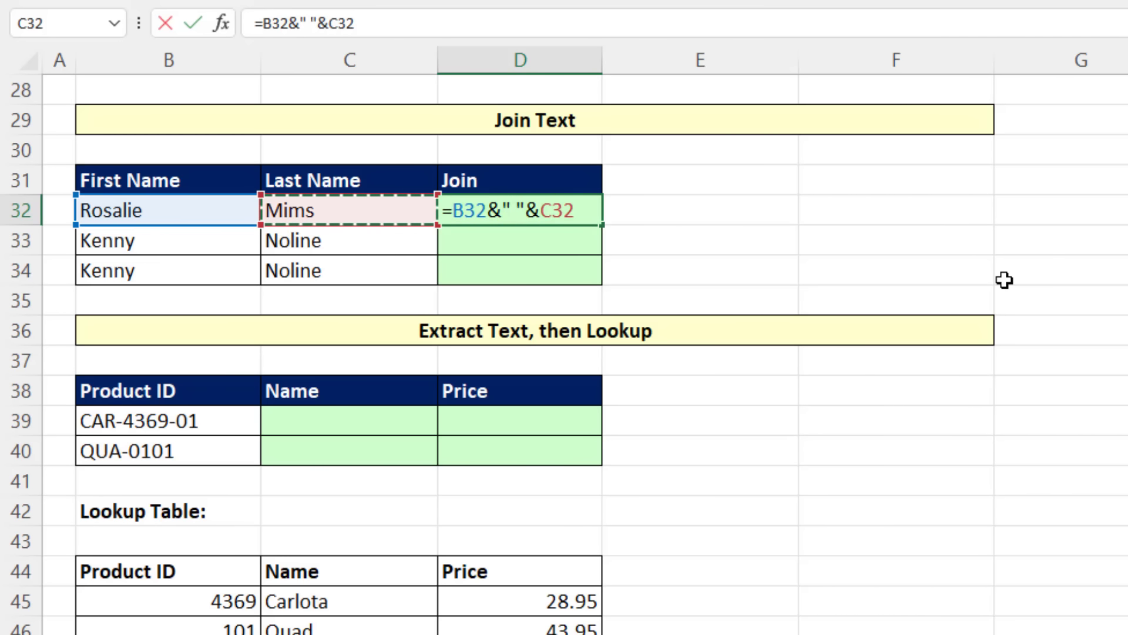
key("Return")
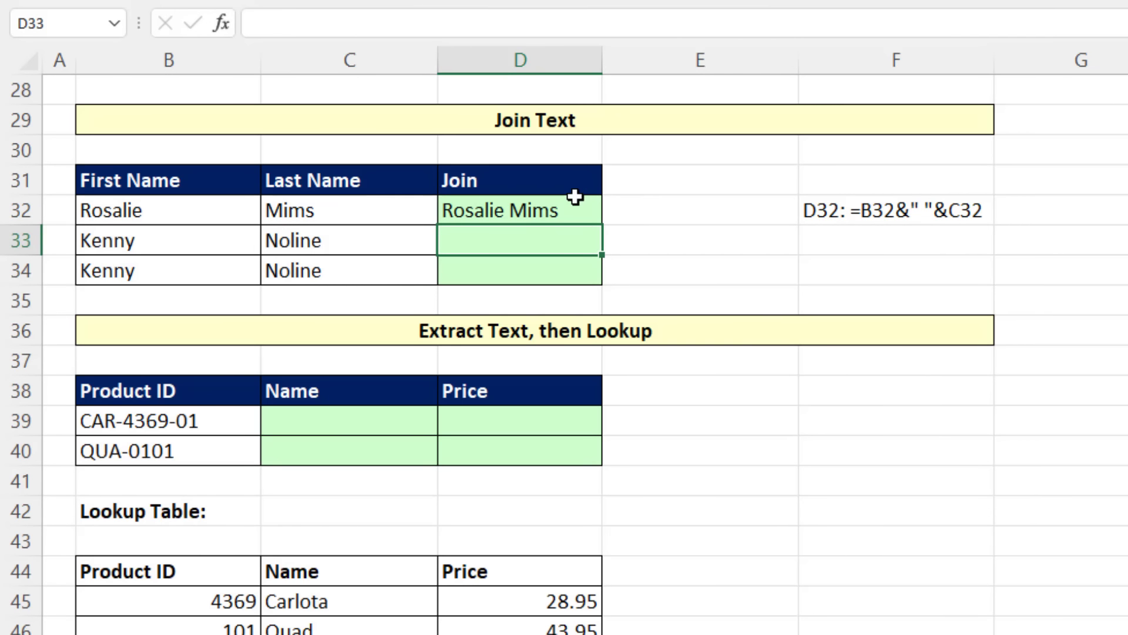
Step: Replace the last name in C32 with a different one to test the join formula
left_click(370, 220)
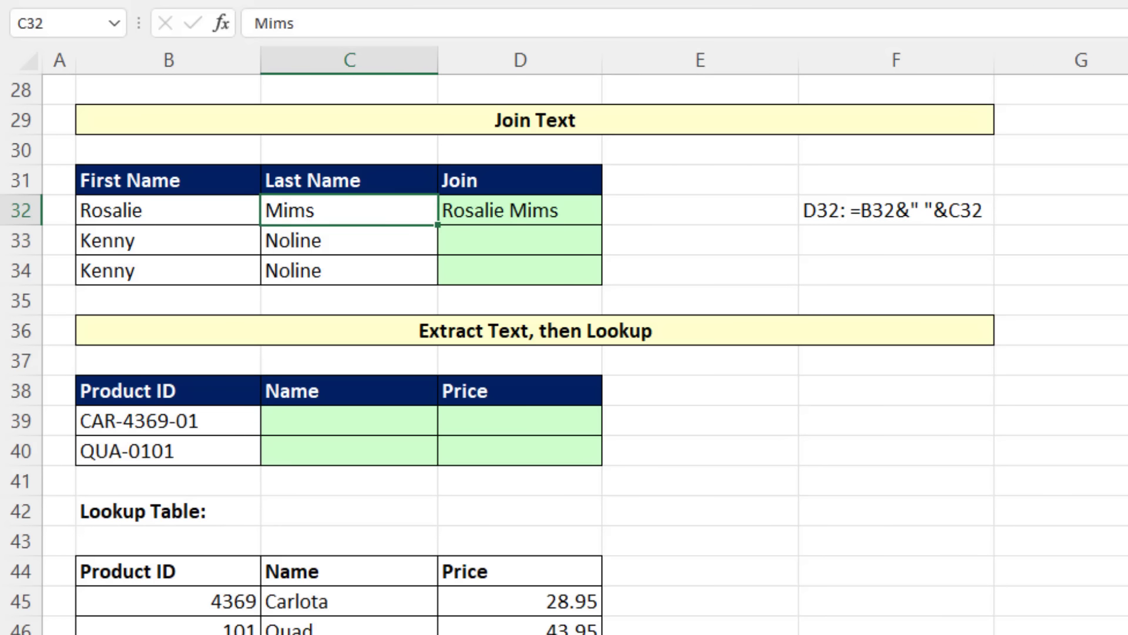
type("Ho")
key("ctrl+Return")
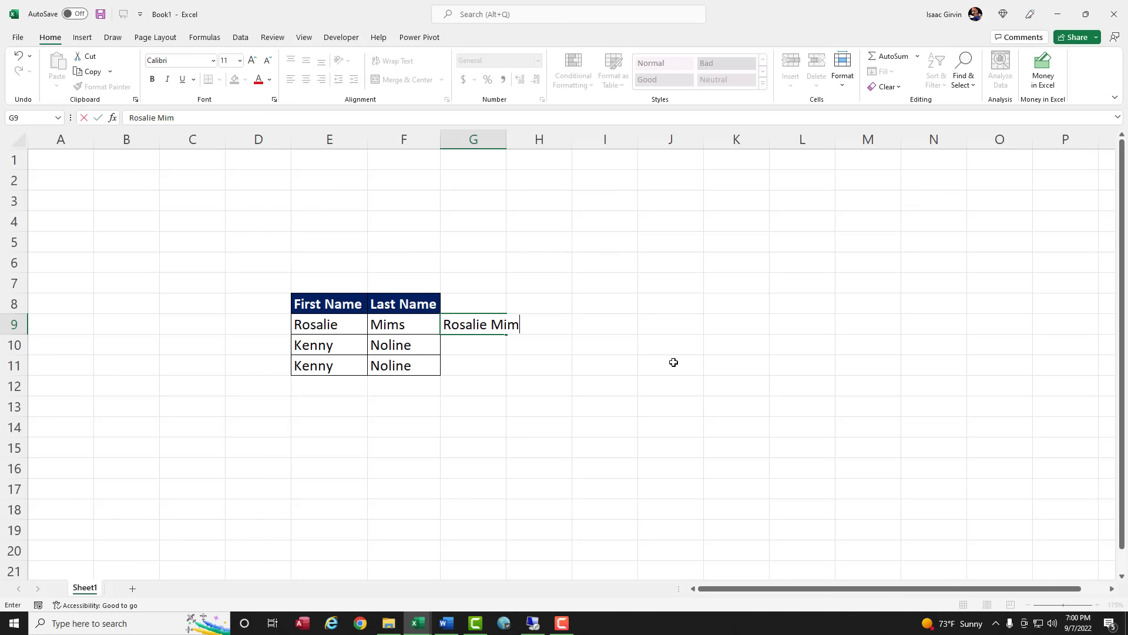
Step: In the Book1 workbook, enter the first full name in G9 and Flash Fill the remaining full names in column G
type("salie Mim")
key("Return")
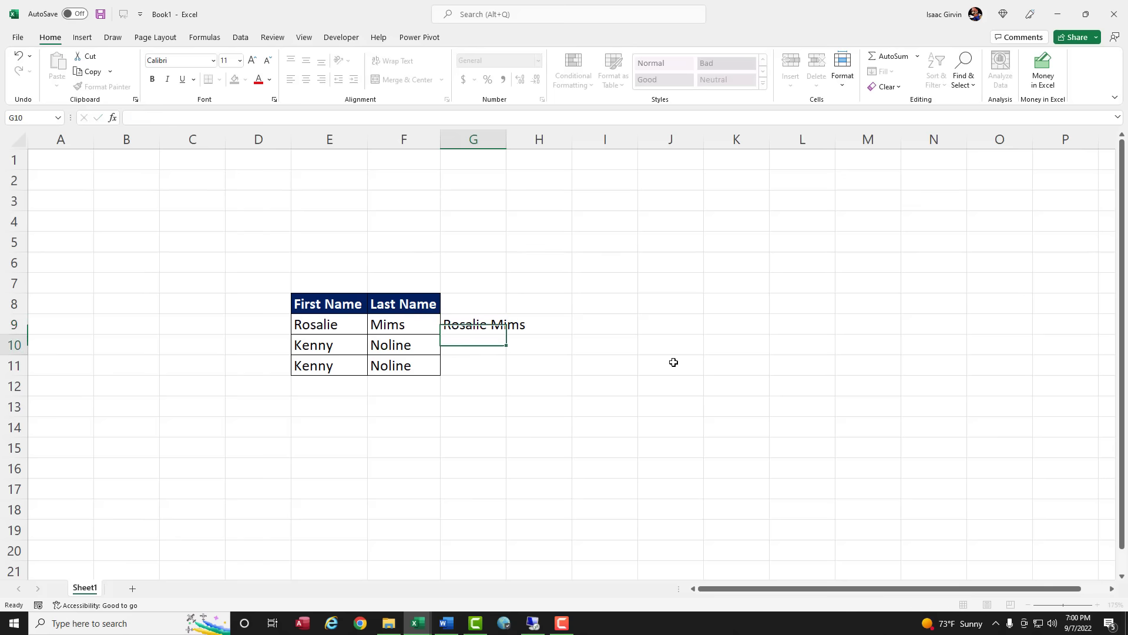
key("ctrl+e")
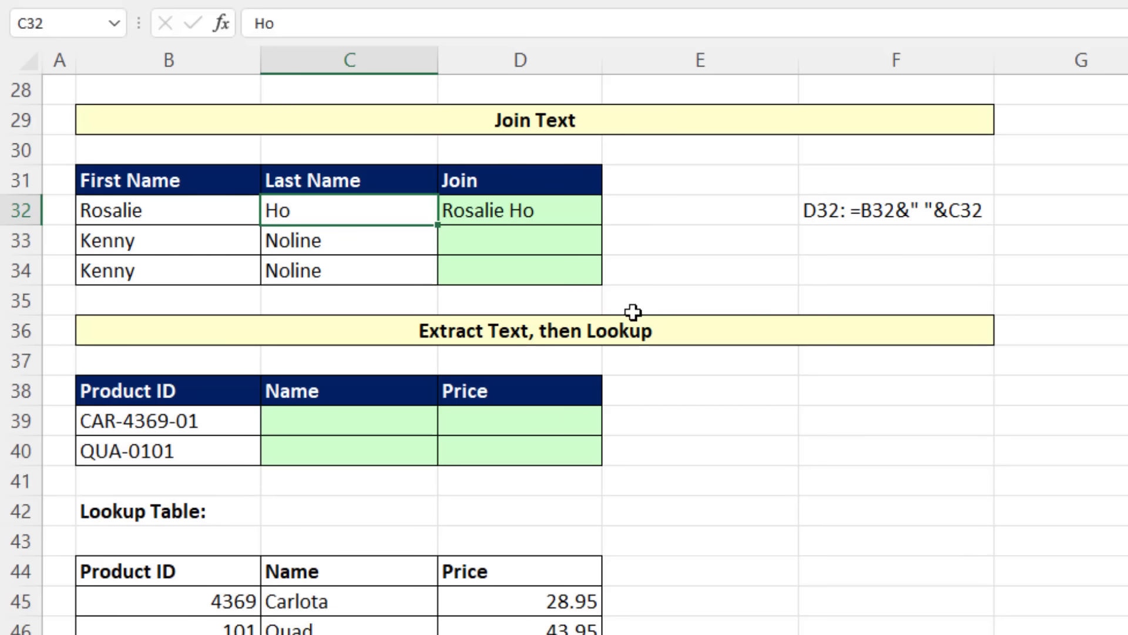
Step: Return to the Join Text worksheet and undo the last name change in C32
key("ctrl+z")
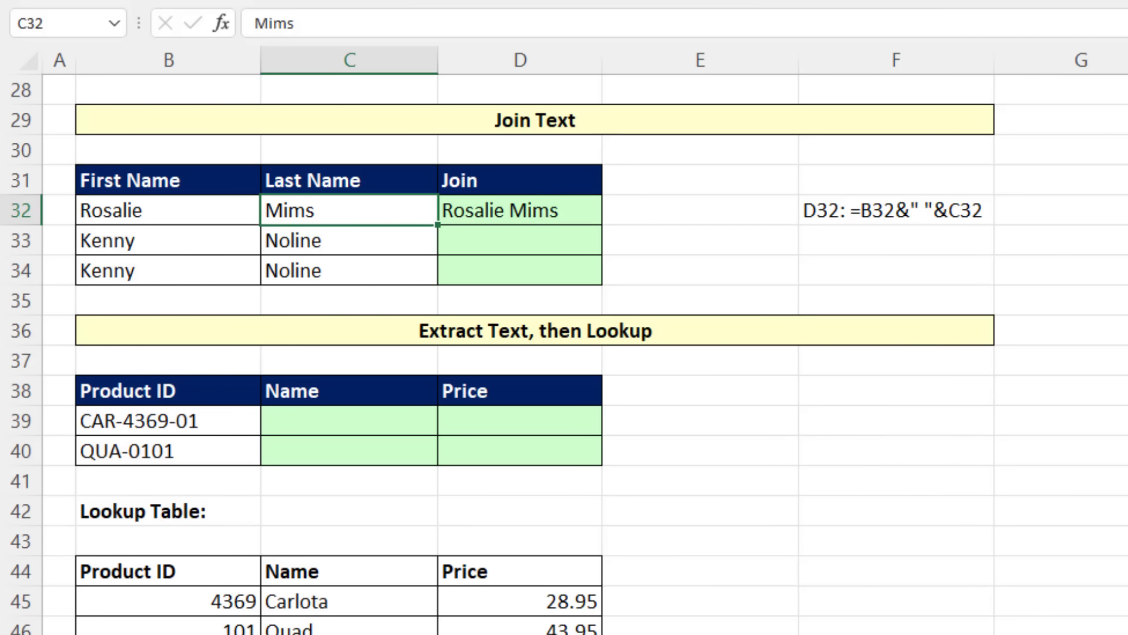
Step: Enter =TEXTJOIN(" ",,B33:C33) in D33 to join the second row's names with a space delimiter
left_click(525, 242)
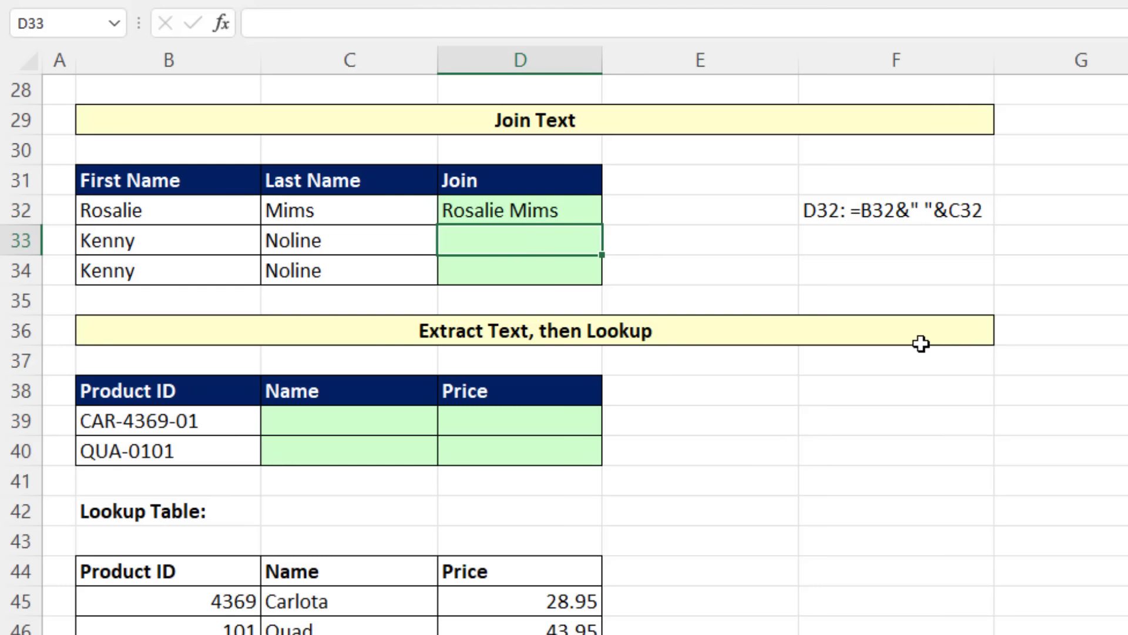
type("=")
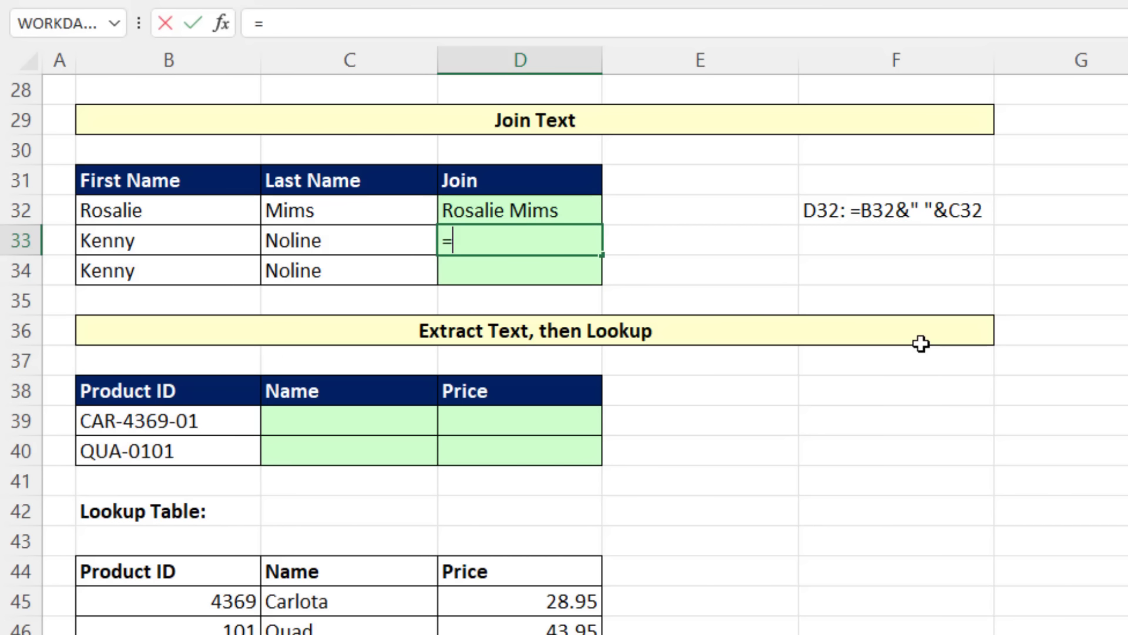
type("text")
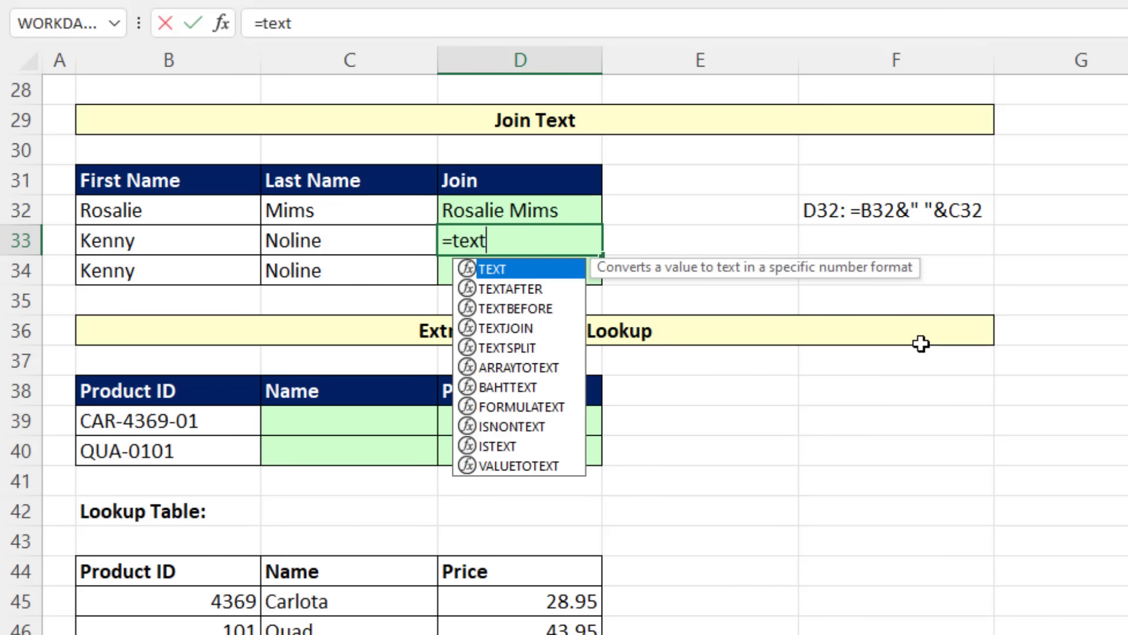
type("j")
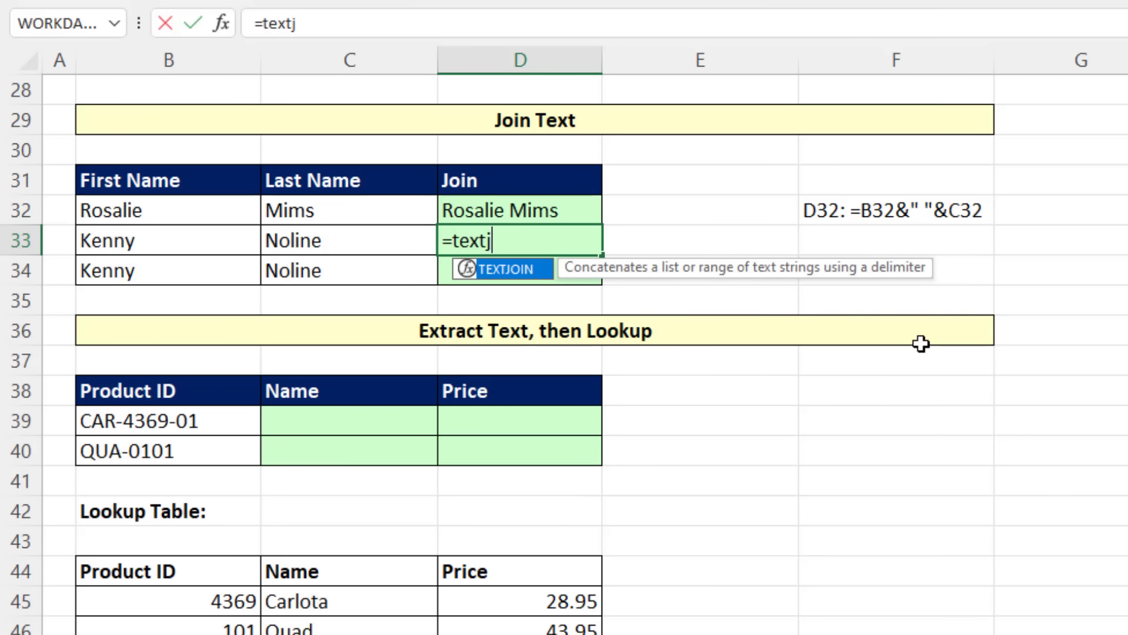
key("Tab")
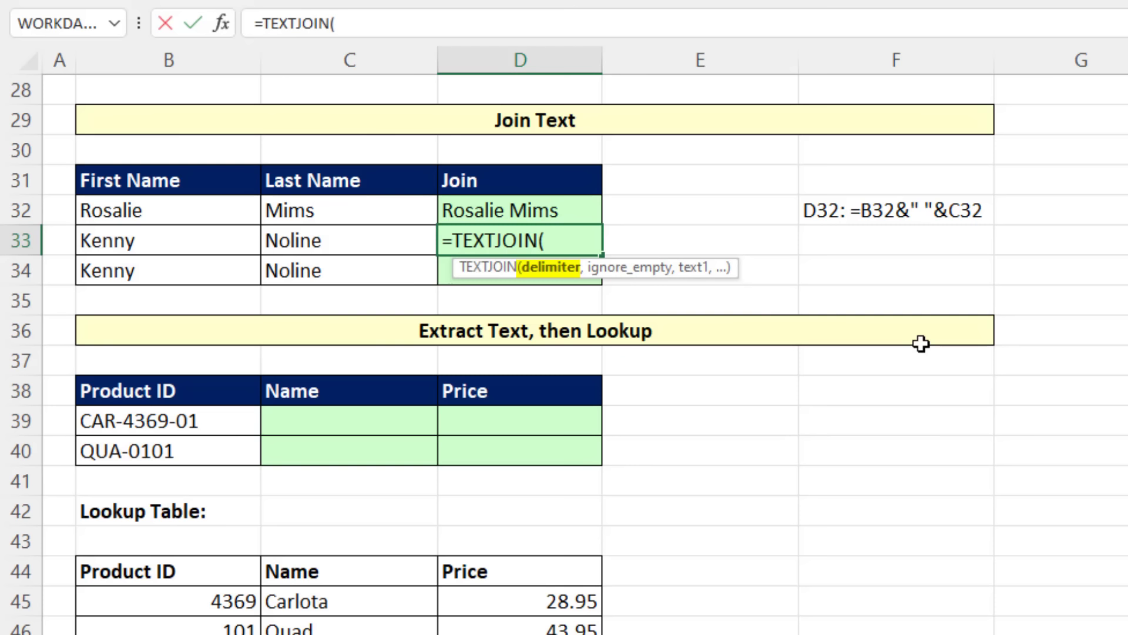
type("\" \",")
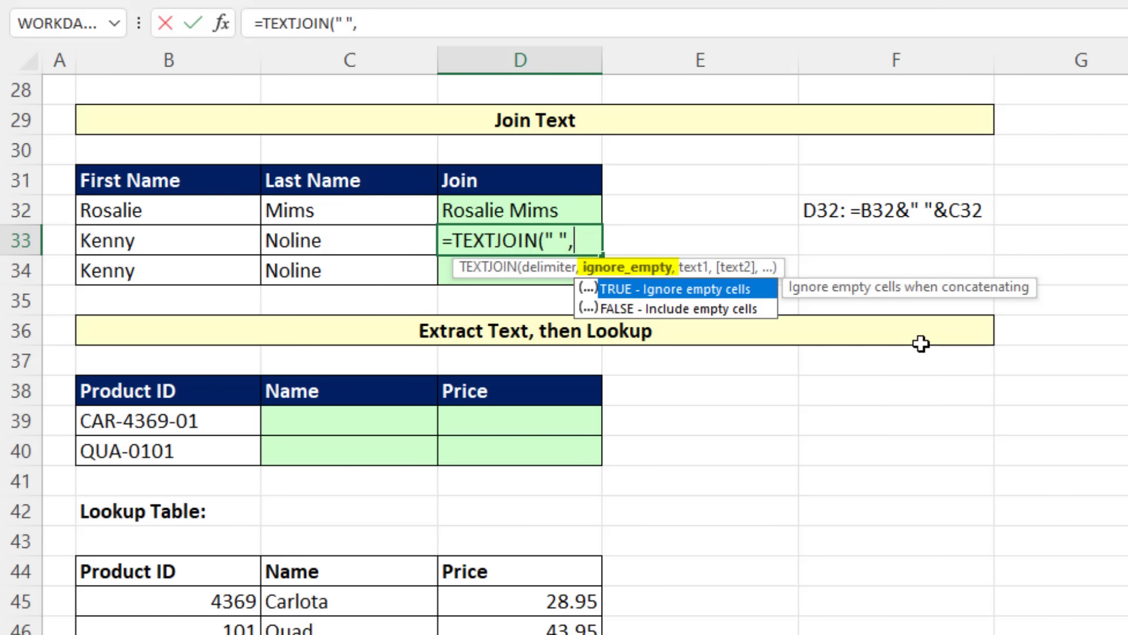
type(",")
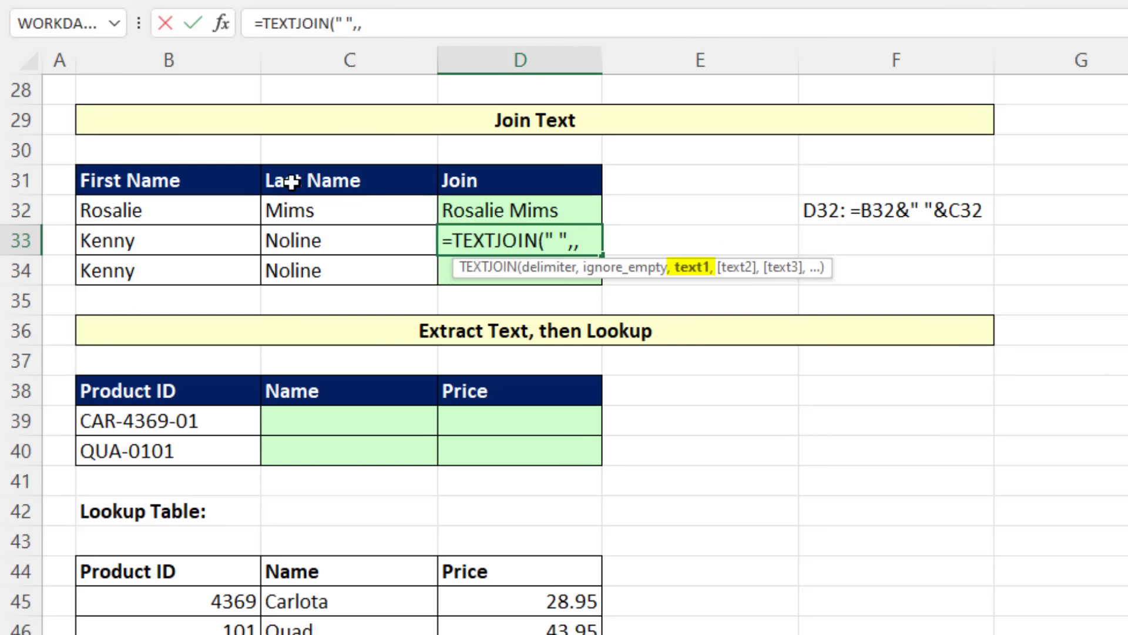
left_click_drag(150, 246, 285, 244)
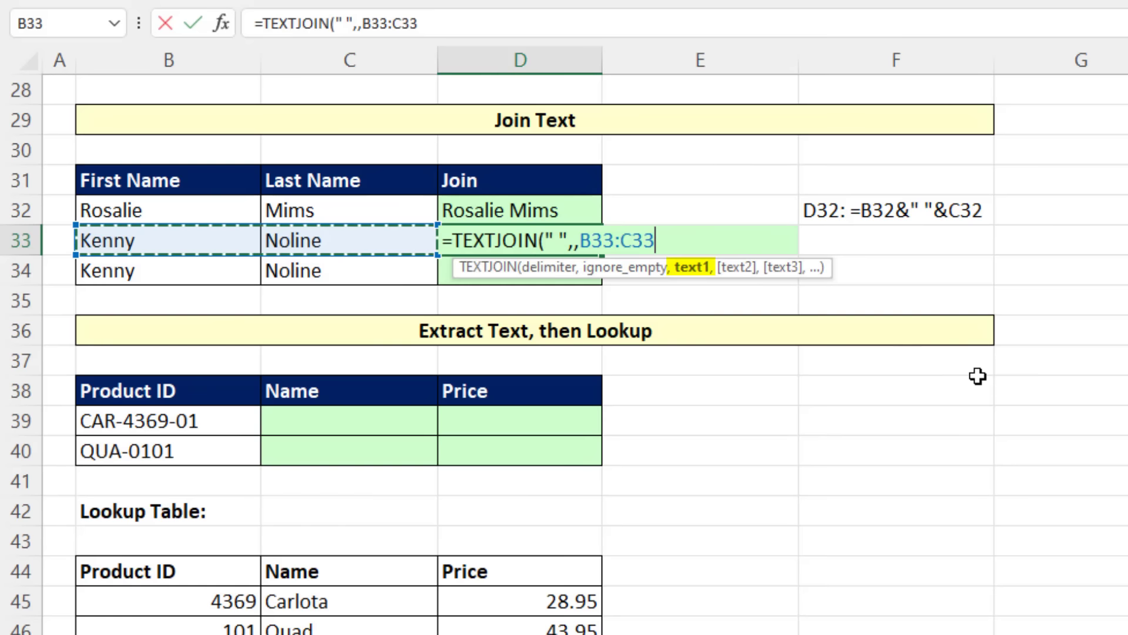
key("Return")
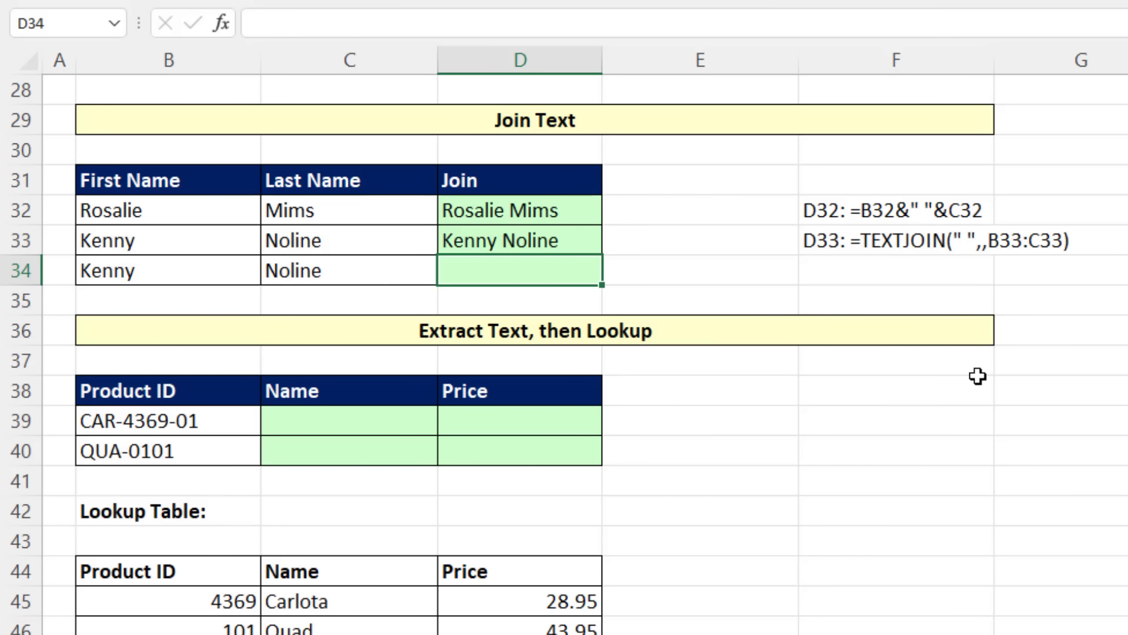
Step: Enter =CONCAT(B34:C34) in D34 to join the third row's names without a delimiter
type("=con")
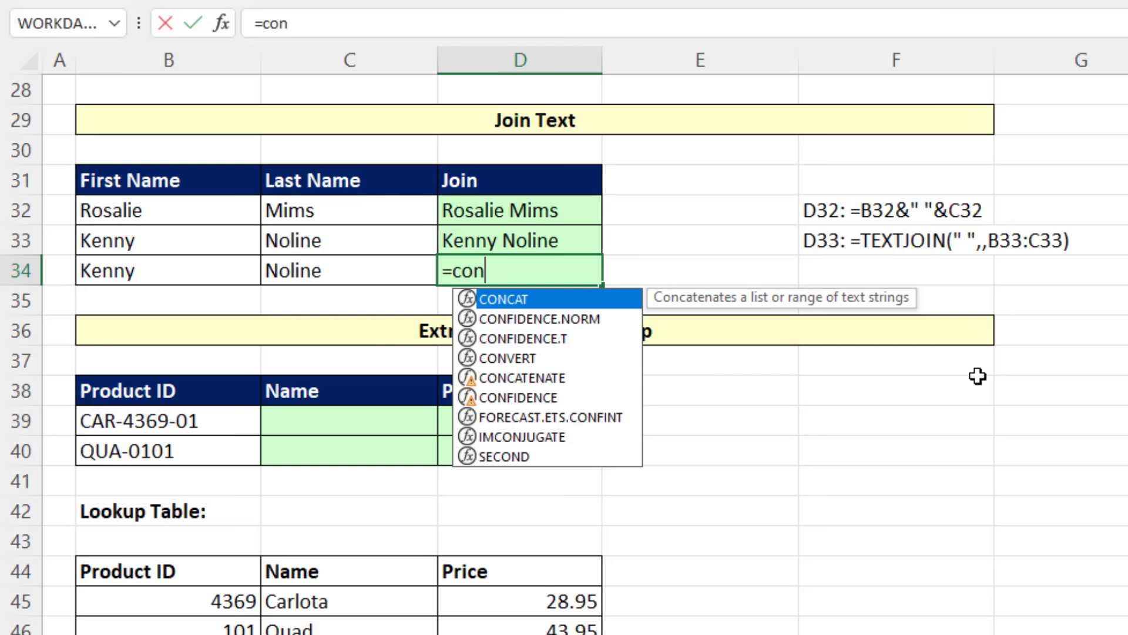
key("Tab")
left_click_drag(212, 272, 304, 275)
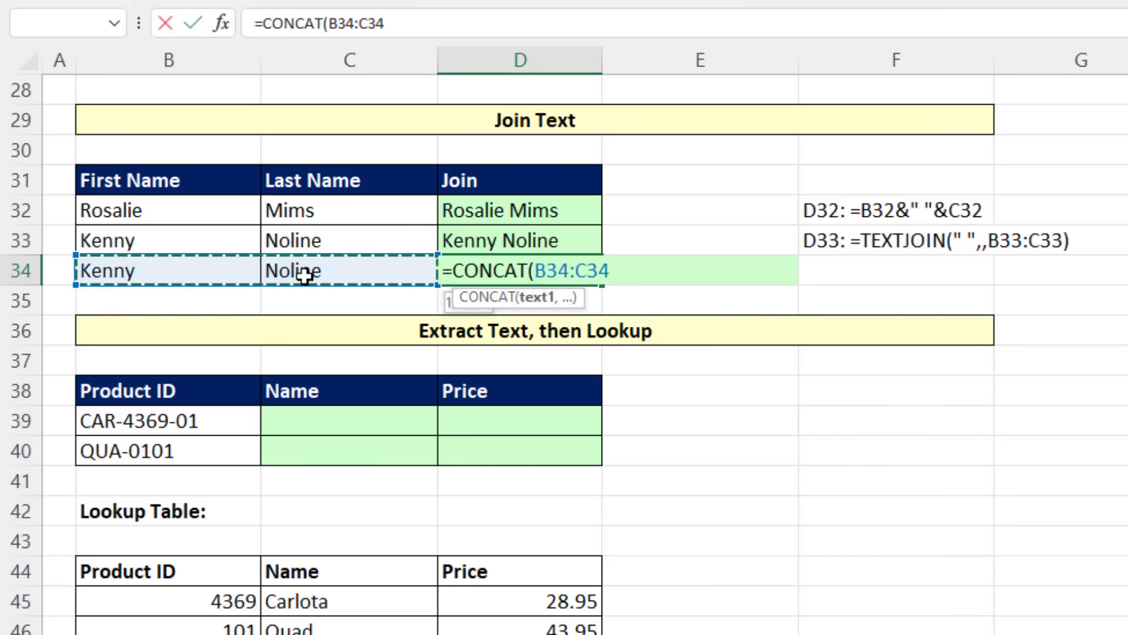
key("Return")
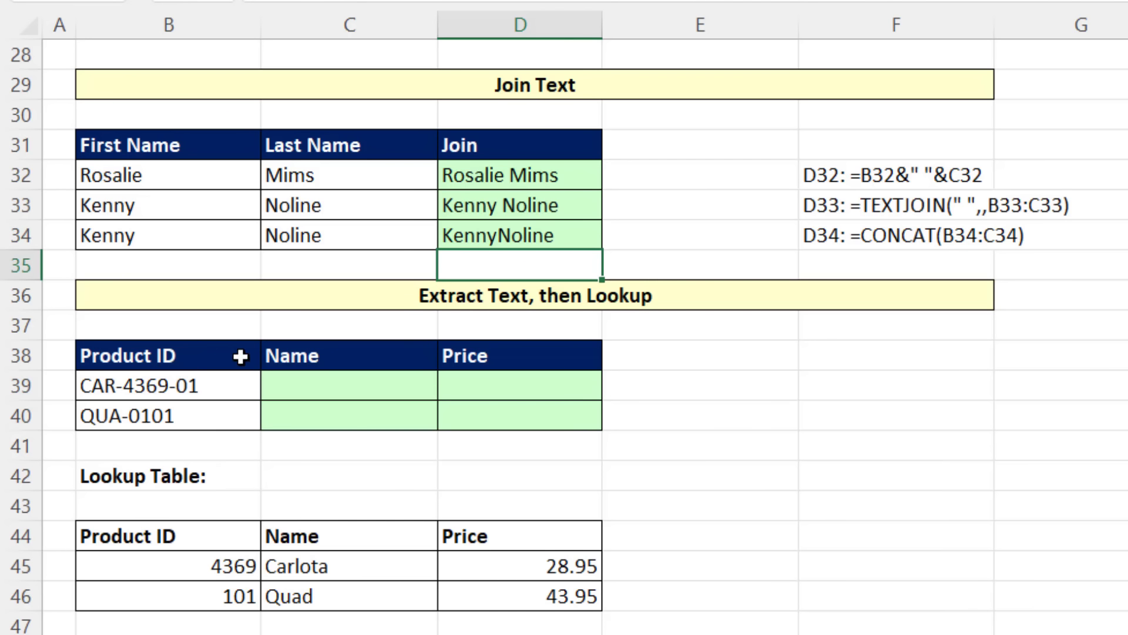
left_click(359, 392)
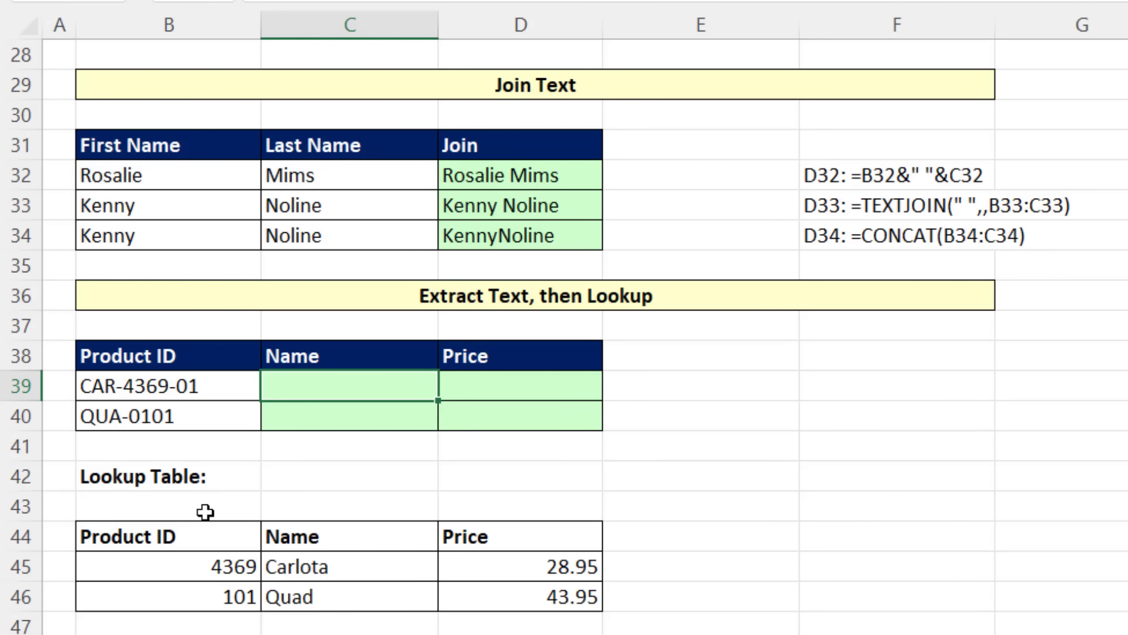
left_click(226, 390)
left_click(219, 409)
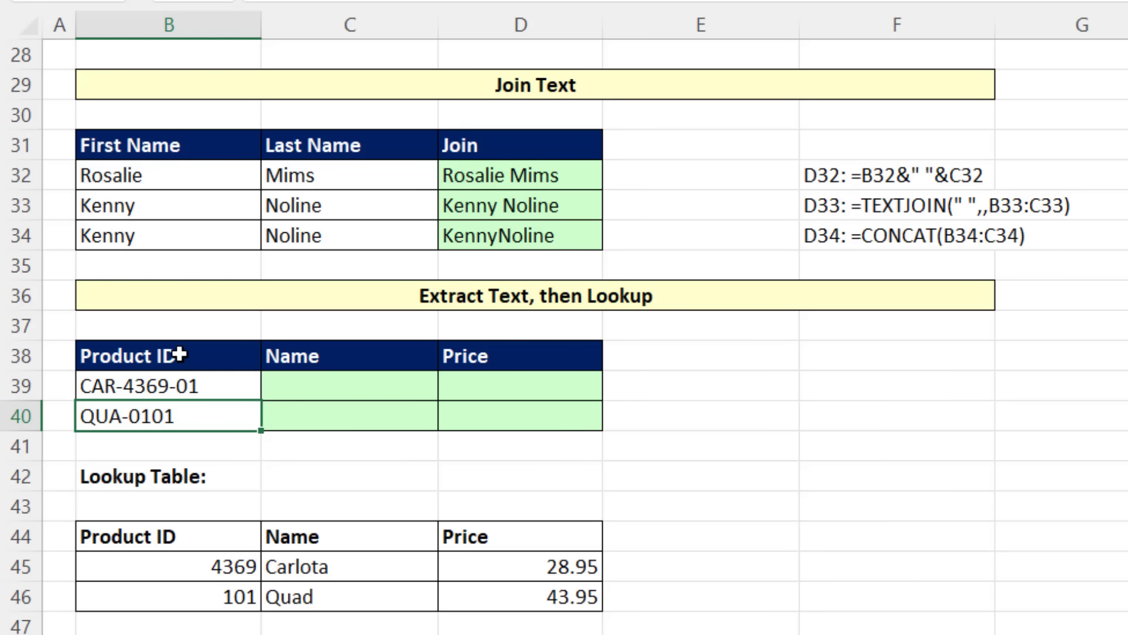
Step: Enter =TEXTAFTER(B39,"-") in C39 to extract the text after the first hyphen of the first product ID
left_click(325, 386)
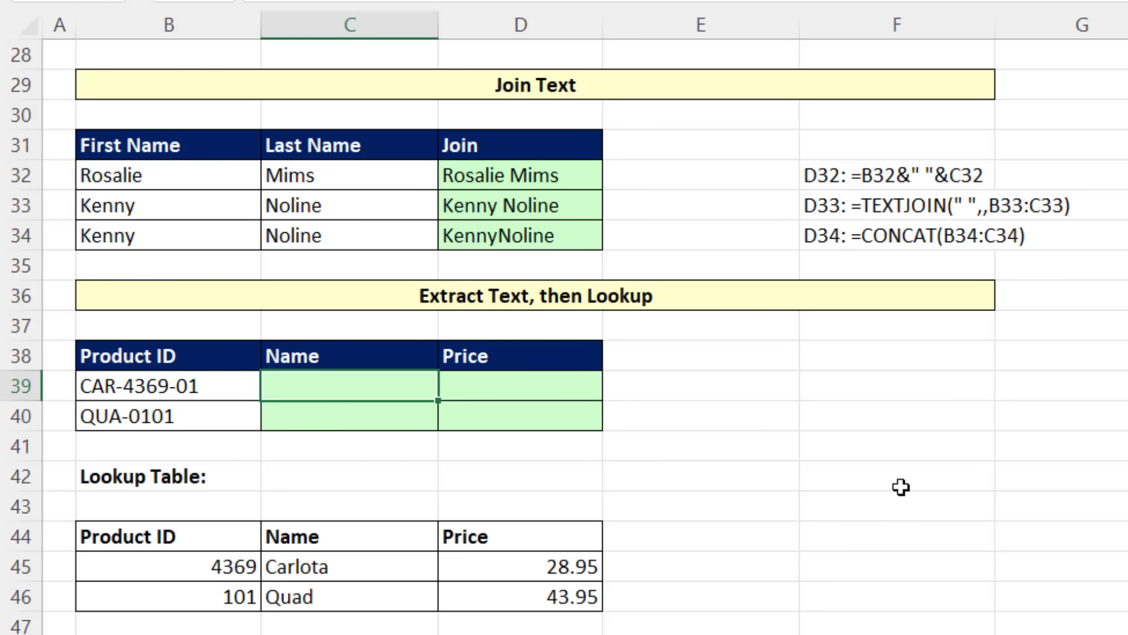
type("=text")
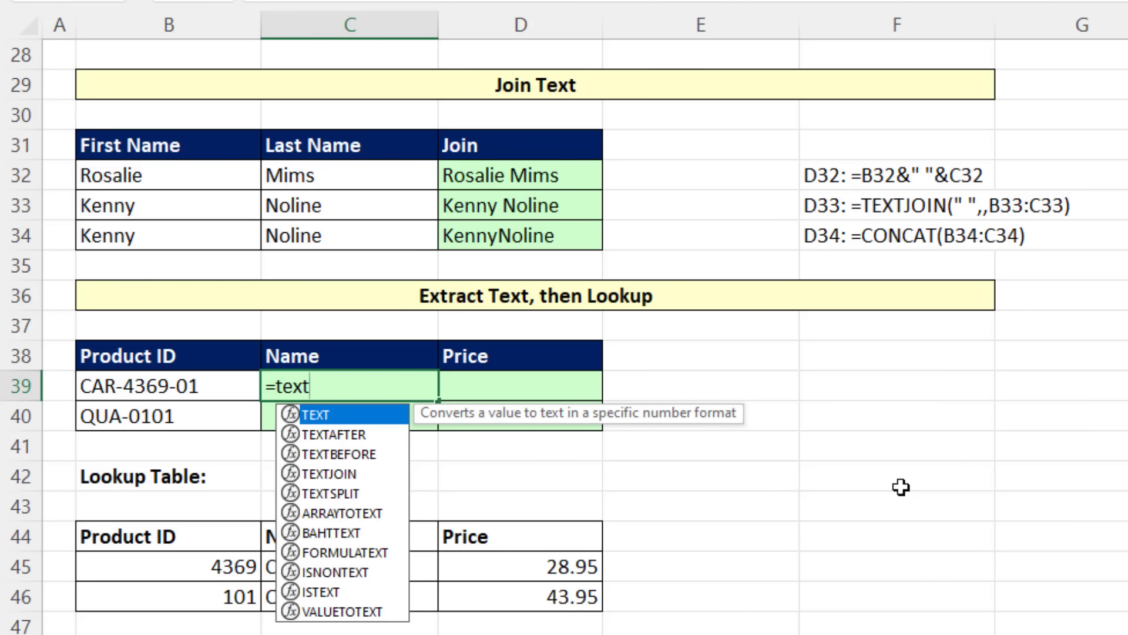
key("Down")
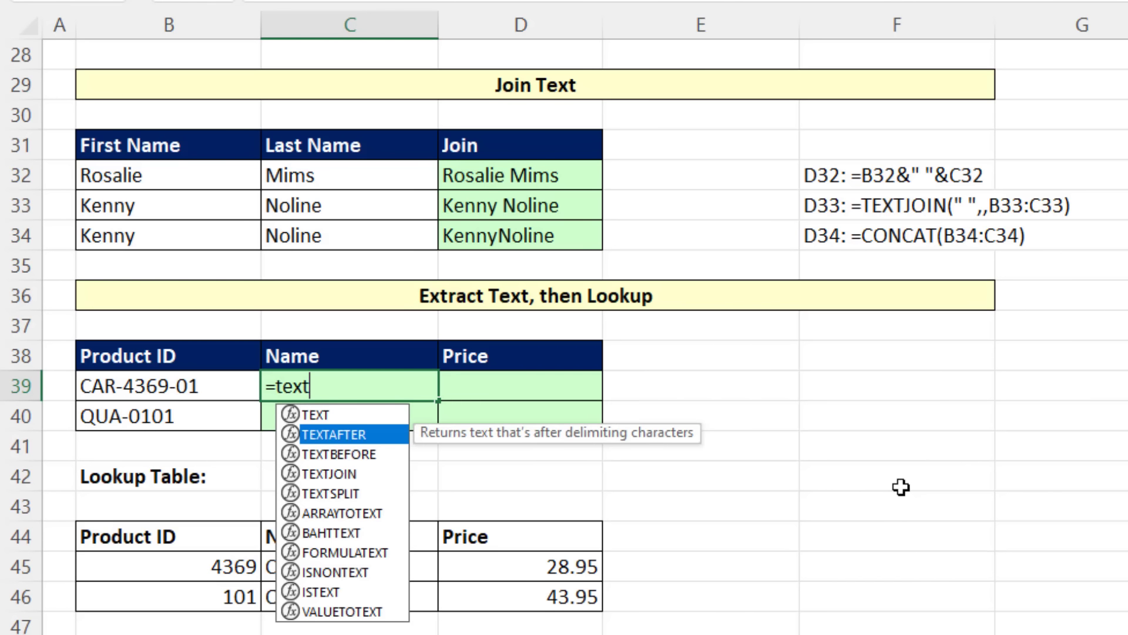
key("Down")
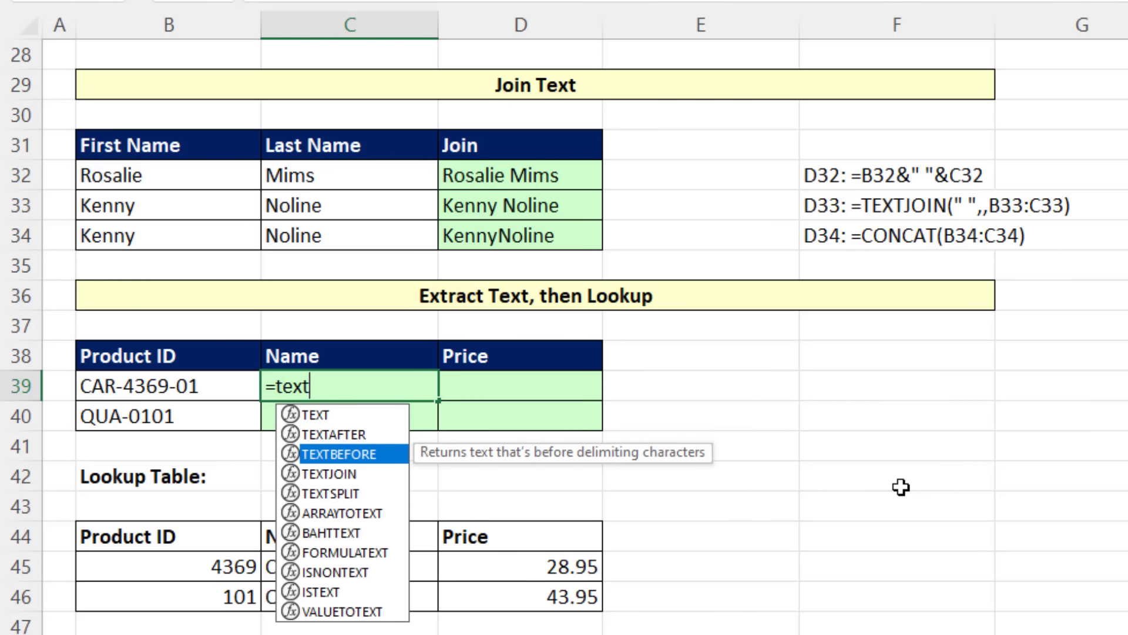
key("Up")
key("Tab")
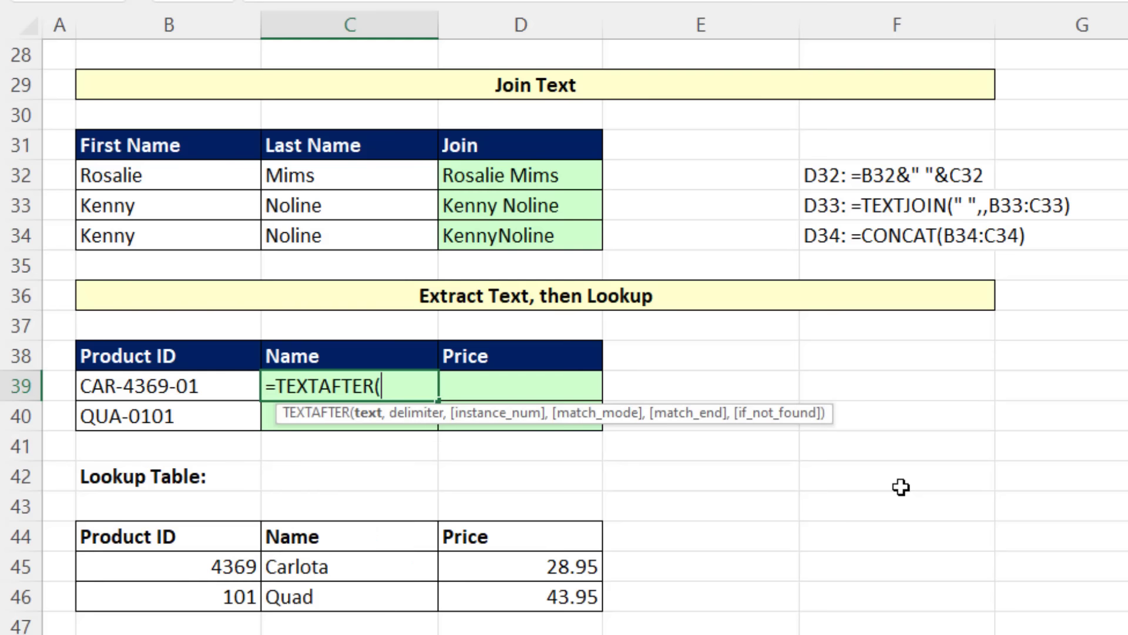
left_click(250, 393)
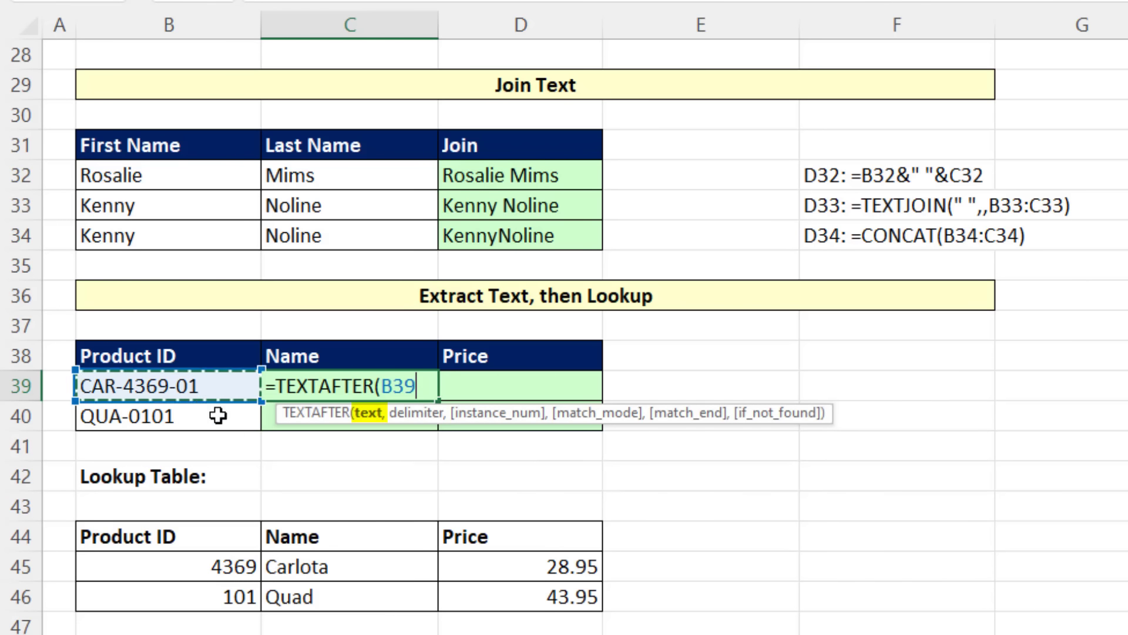
type(",")
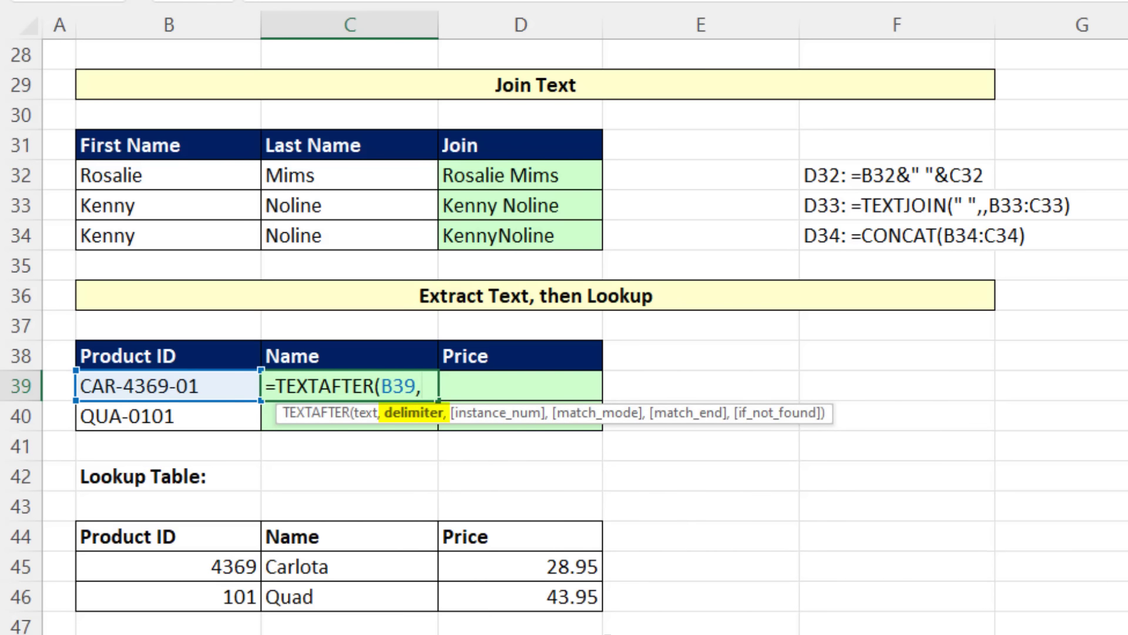
type("\"-\"")
key("ctrl+Return")
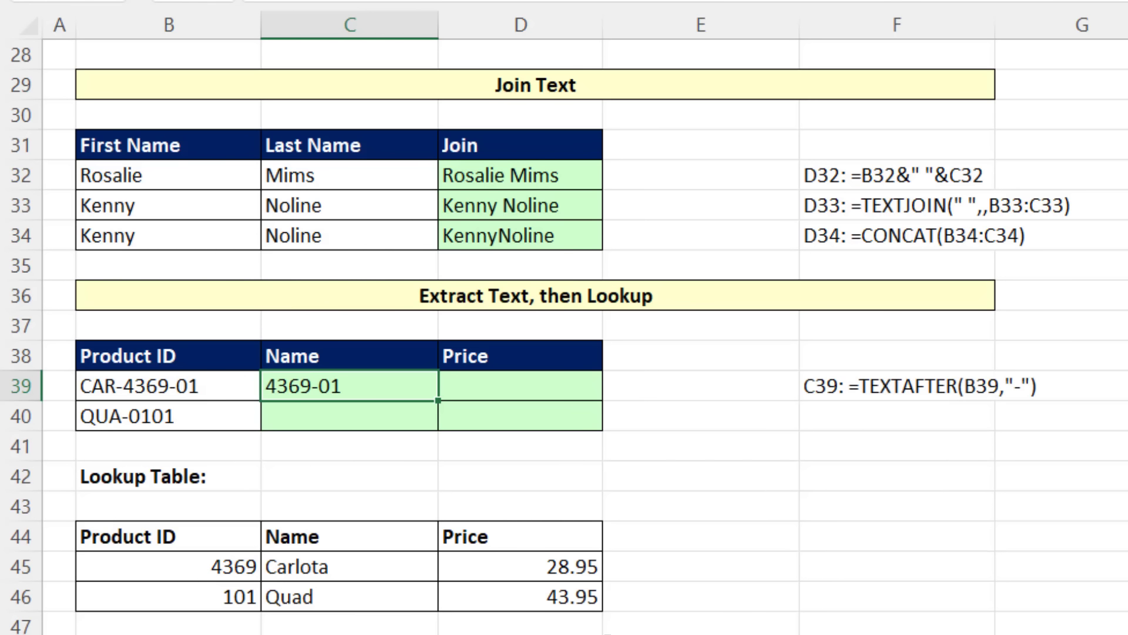
Step: Wrap the C39 formula in TEXTBEFORE with "-" as the delimiter to keep only the middle part of the product ID
key("F2")
key("Home")
key("Right")
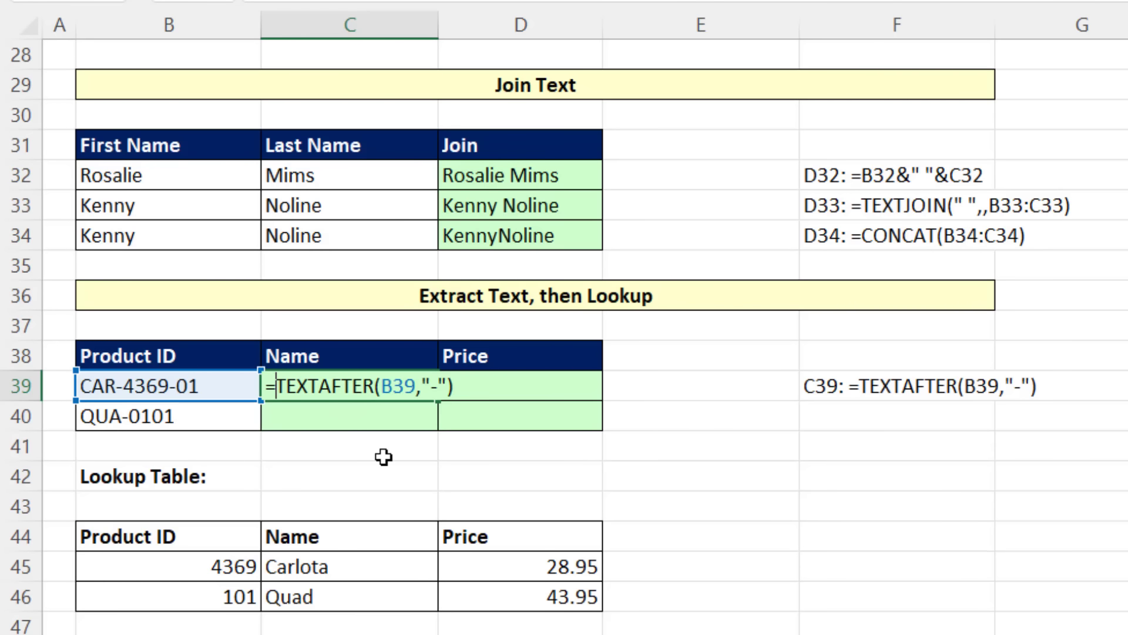
type("text")
key("Down")
key("Down")
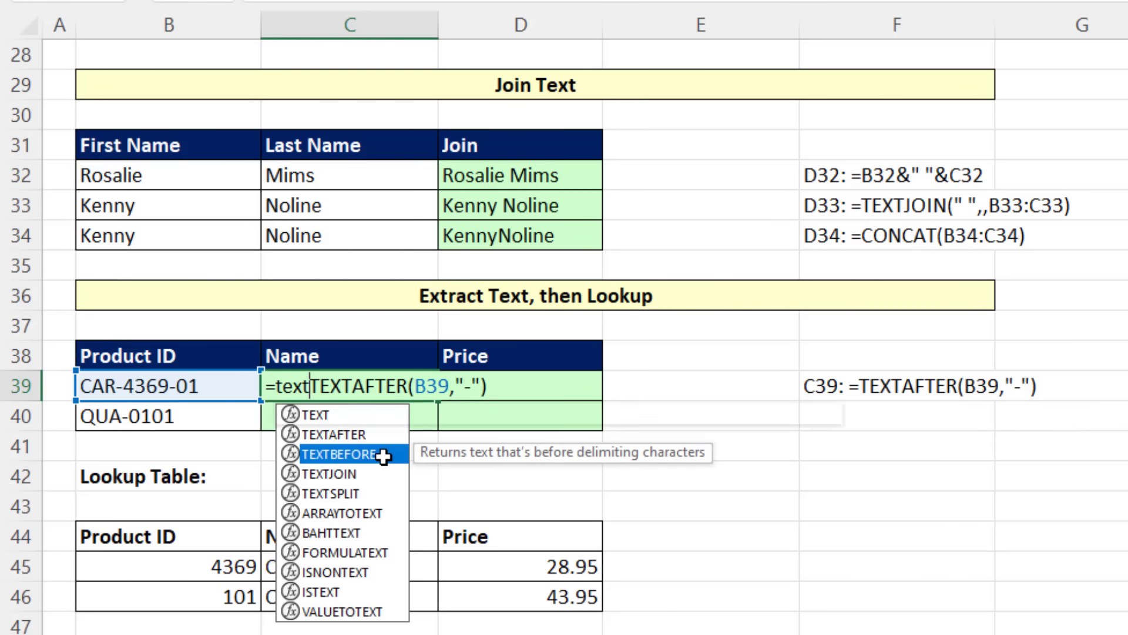
key("Tab")
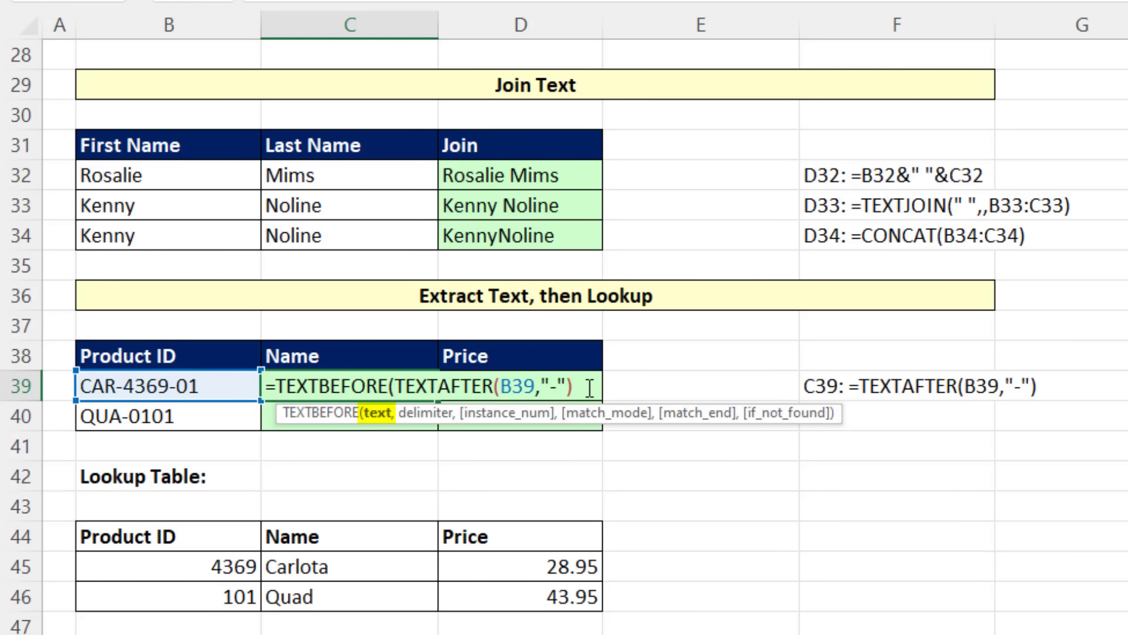
type(",\"-\")")
key("ctrl+Return")
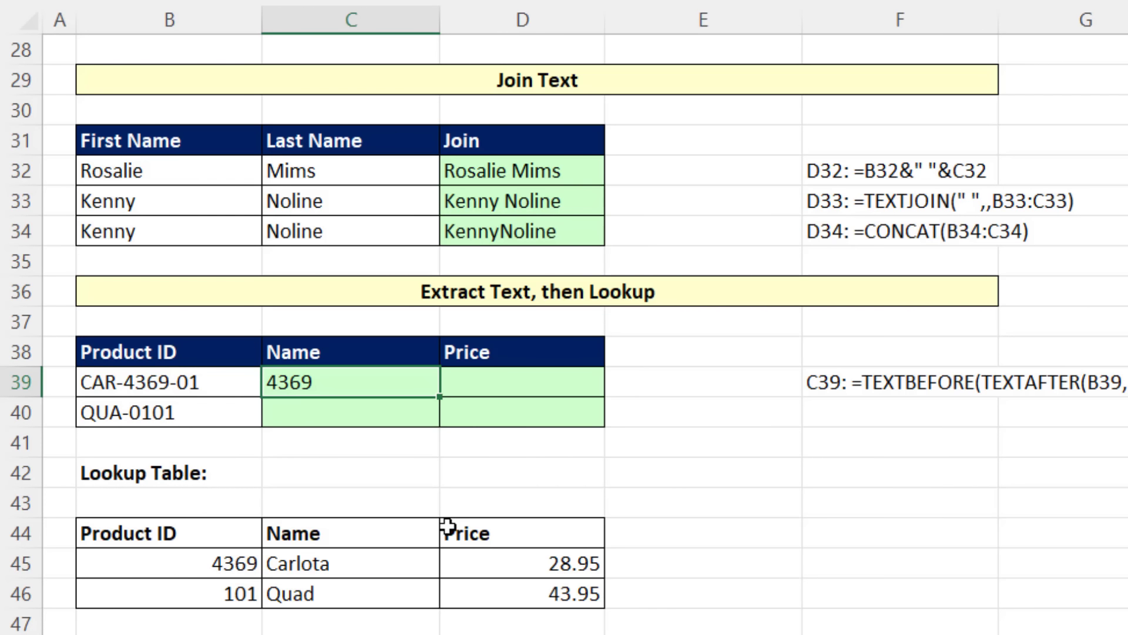
Step: Append +0 to the C39 formula to convert the extracted text to a number
key("F2")
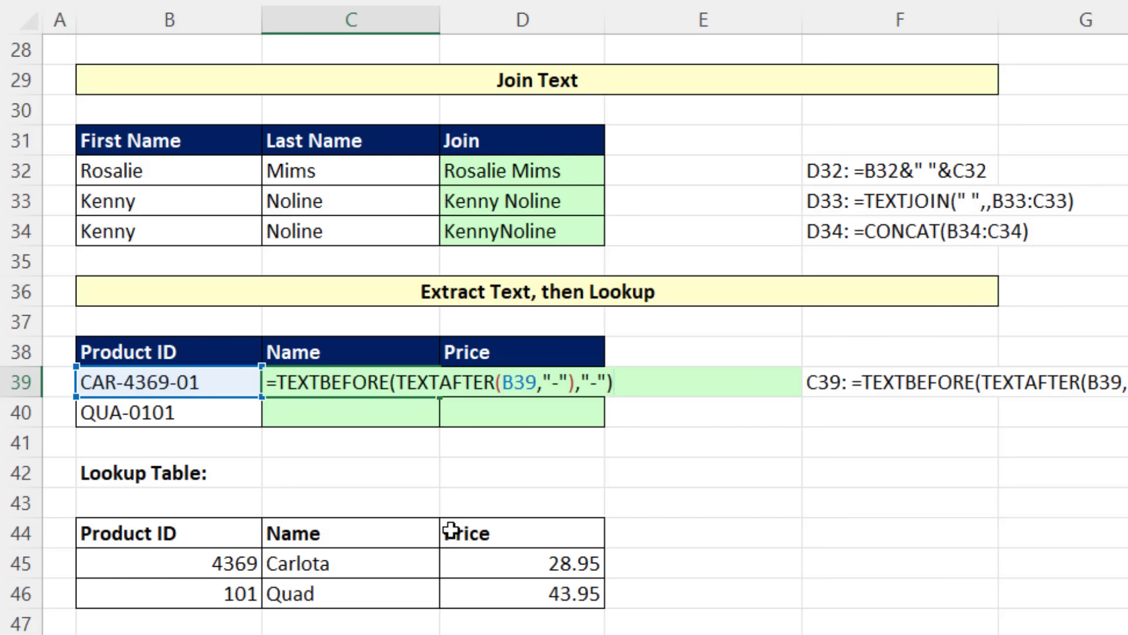
type("+0")
key("ctrl+Return")
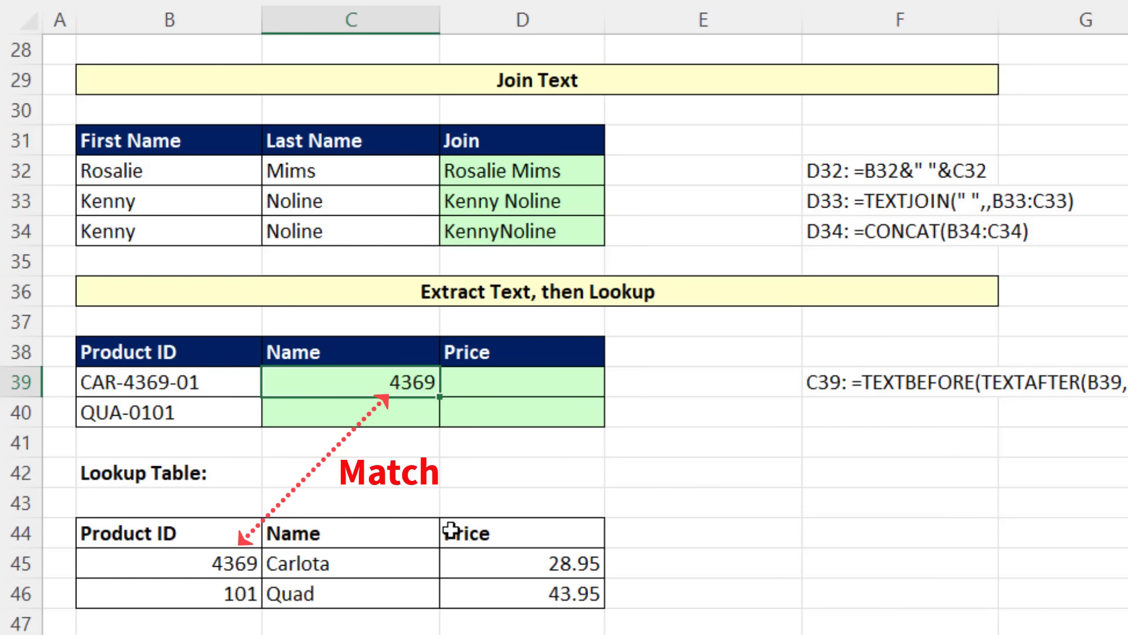
Step: Wrap the C39 formula in XLOOKUP with lookup array B45:B46 and return array C45:C46 to get the product name
key("F2")
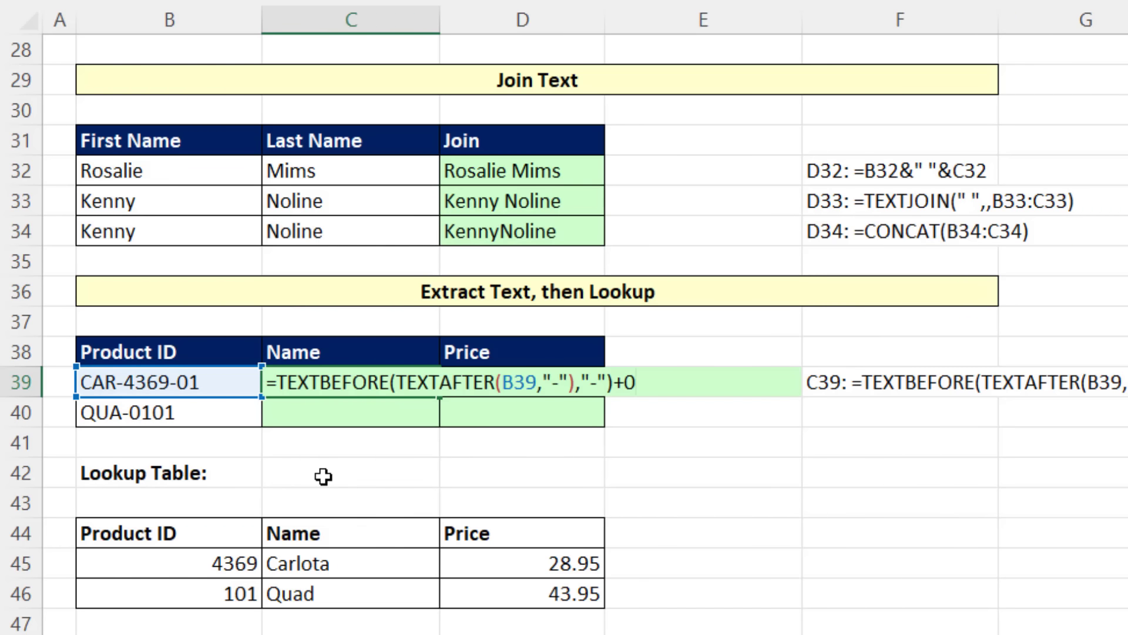
left_click(279, 388)
type("xl")
key("Tab")
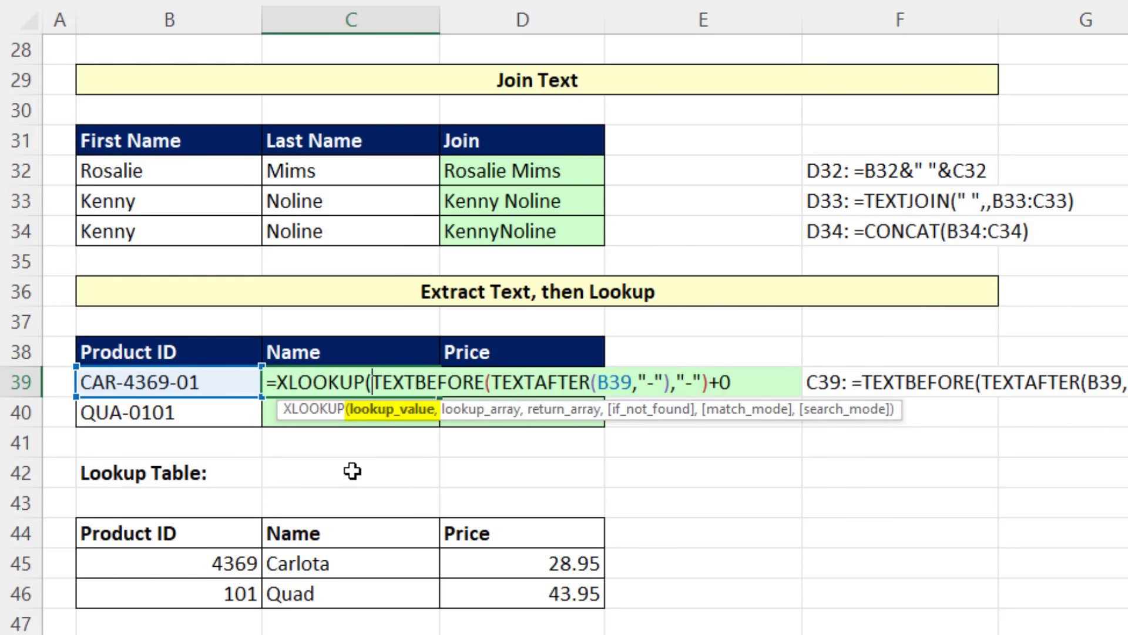
key("End")
type(",")
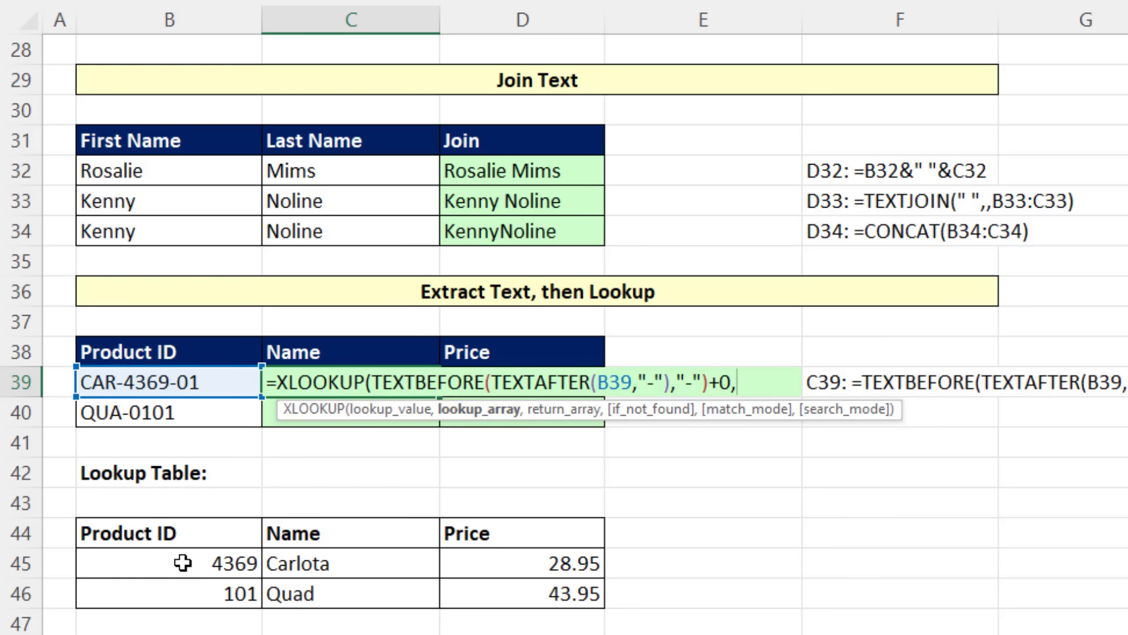
left_click_drag(183, 563, 189, 588)
type(",")
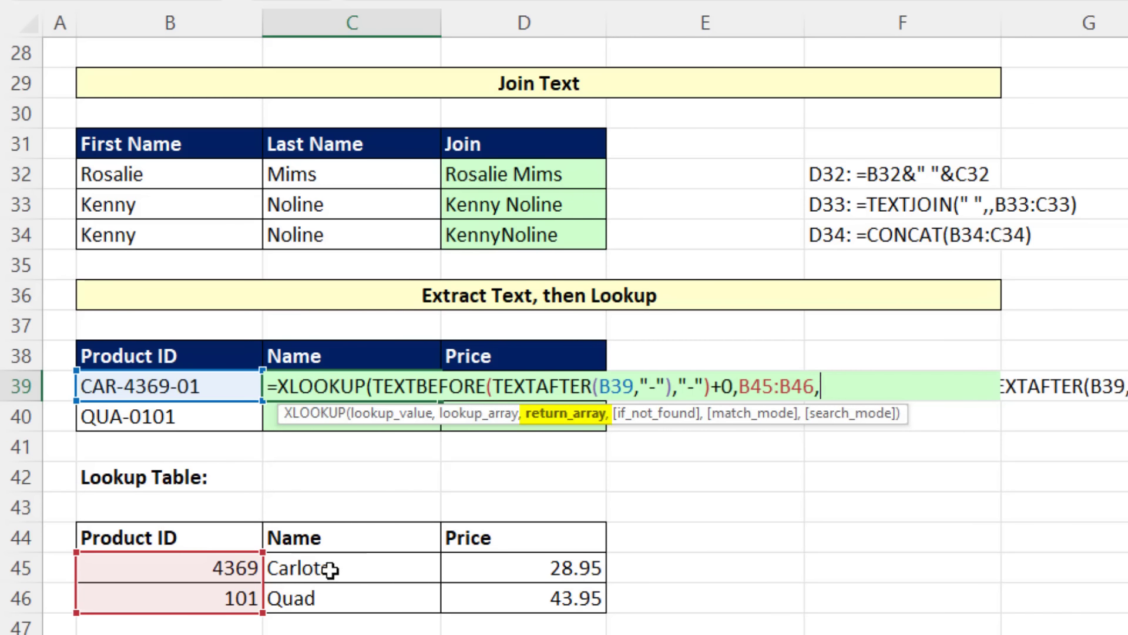
left_click_drag(330, 566, 328, 598)
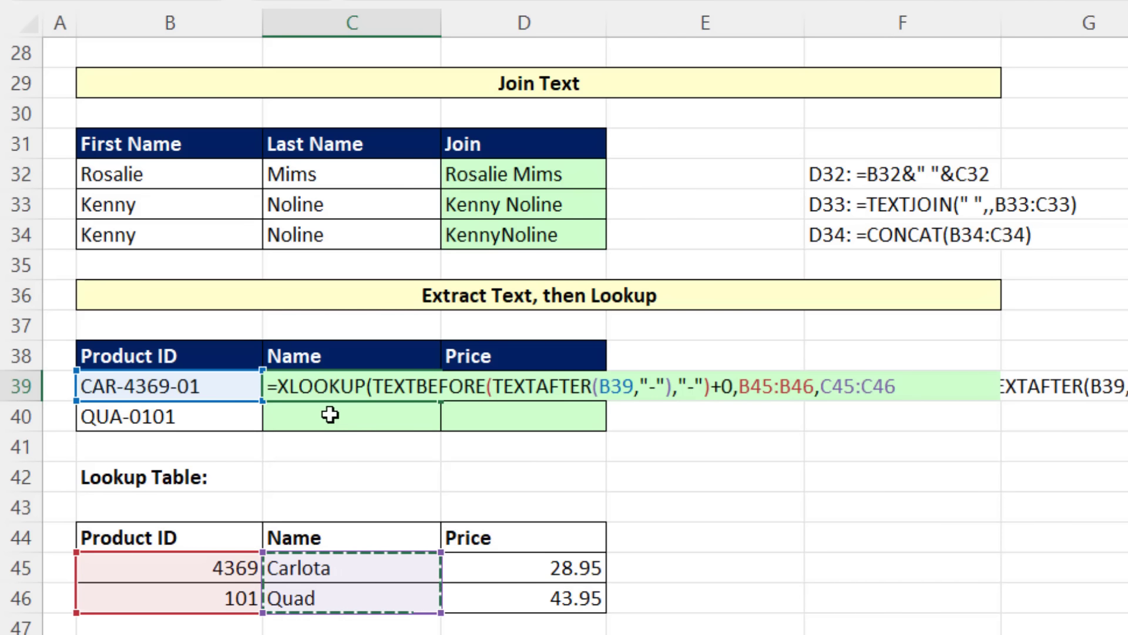
left_click(904, 390)
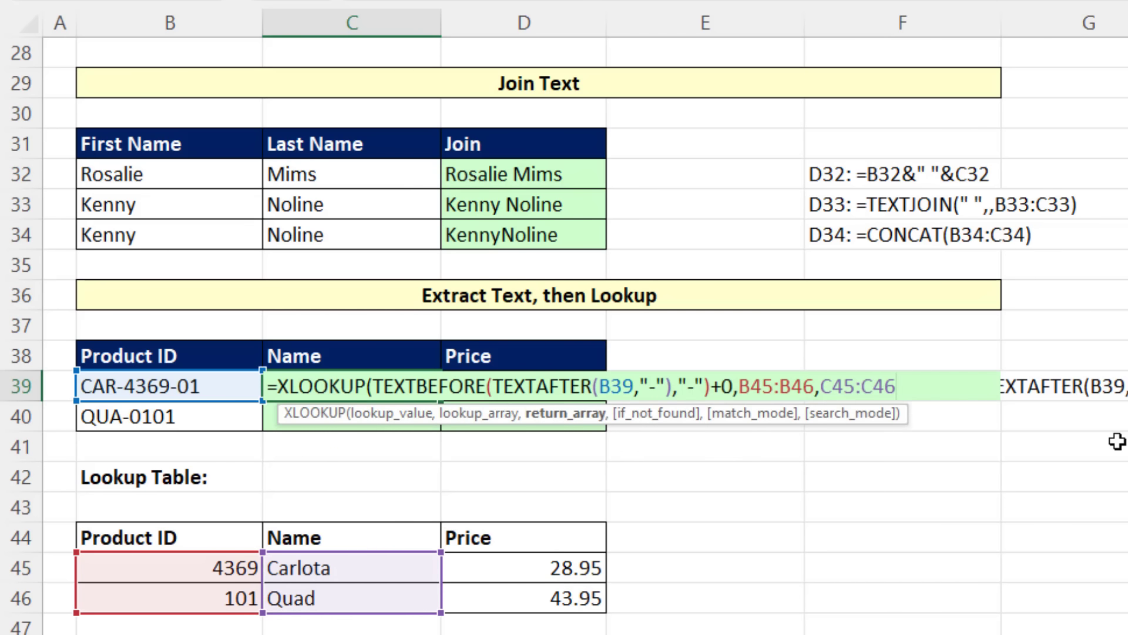
type(")")
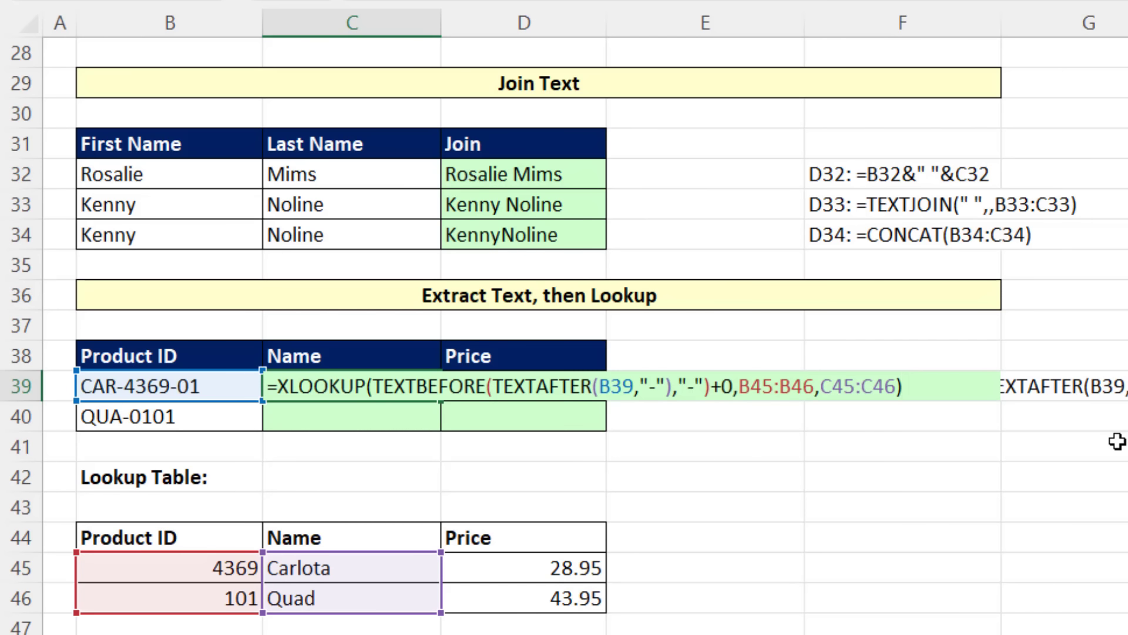
key("ctrl+Return")
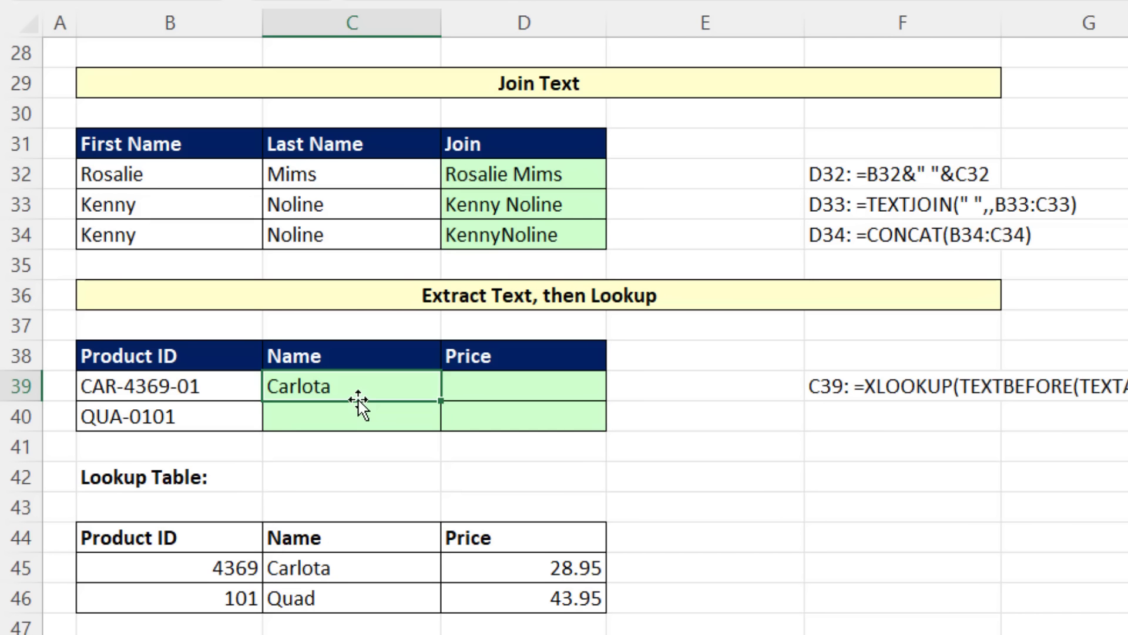
Step: Change the return array of the XLOOKUP in C39 to C45:D46 to return both name and price
key("F2")
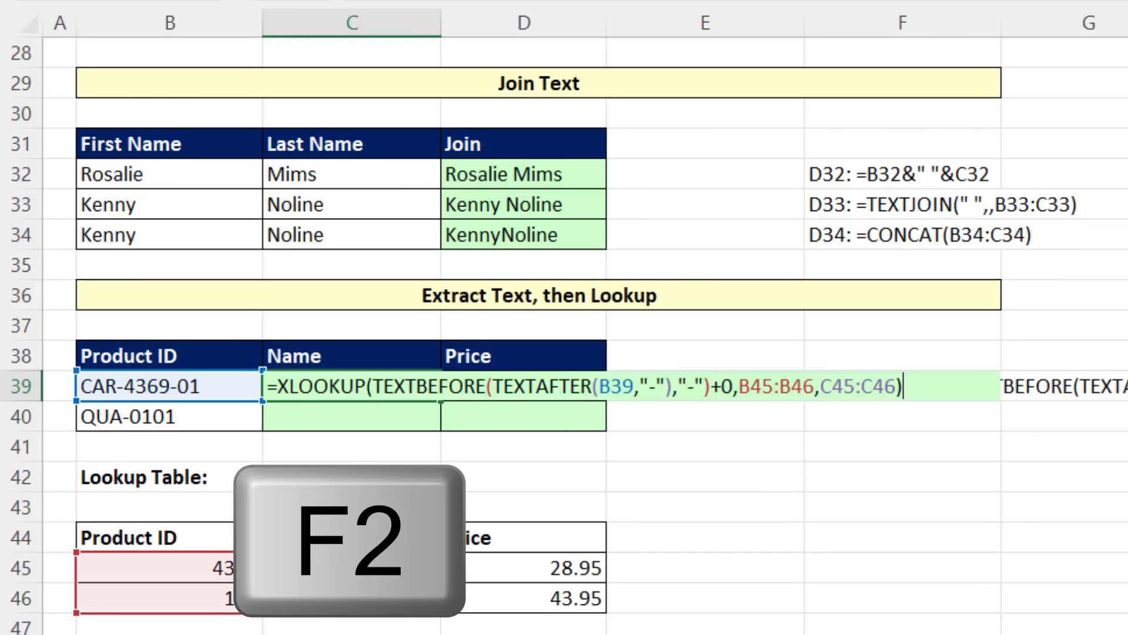
left_click(847, 390)
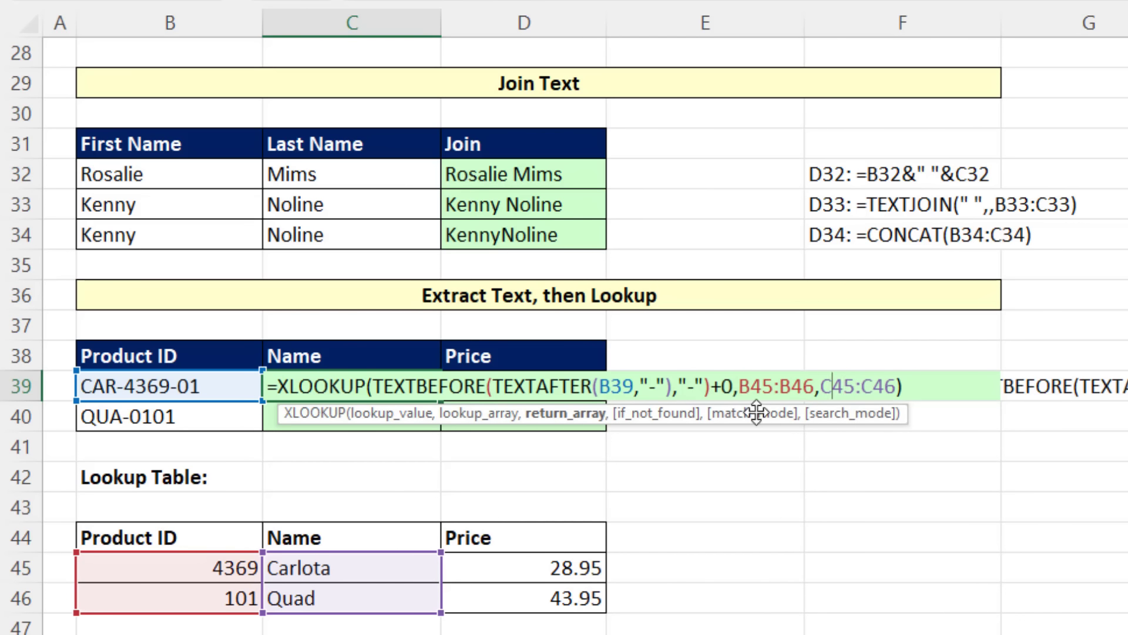
left_click(572, 419)
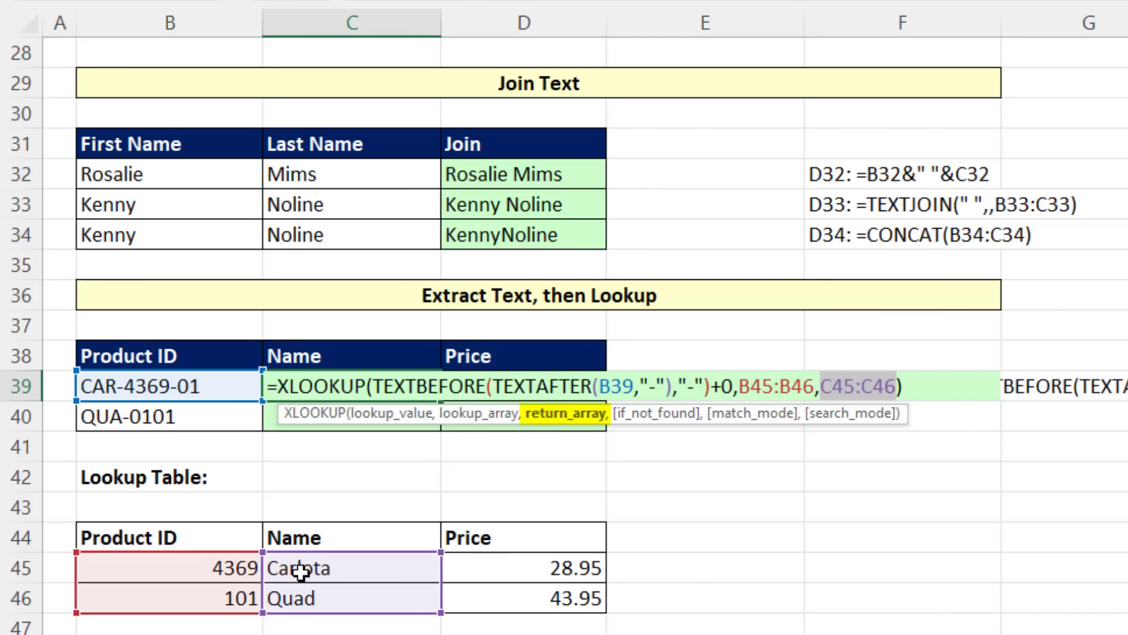
left_click_drag(348, 572, 522, 604)
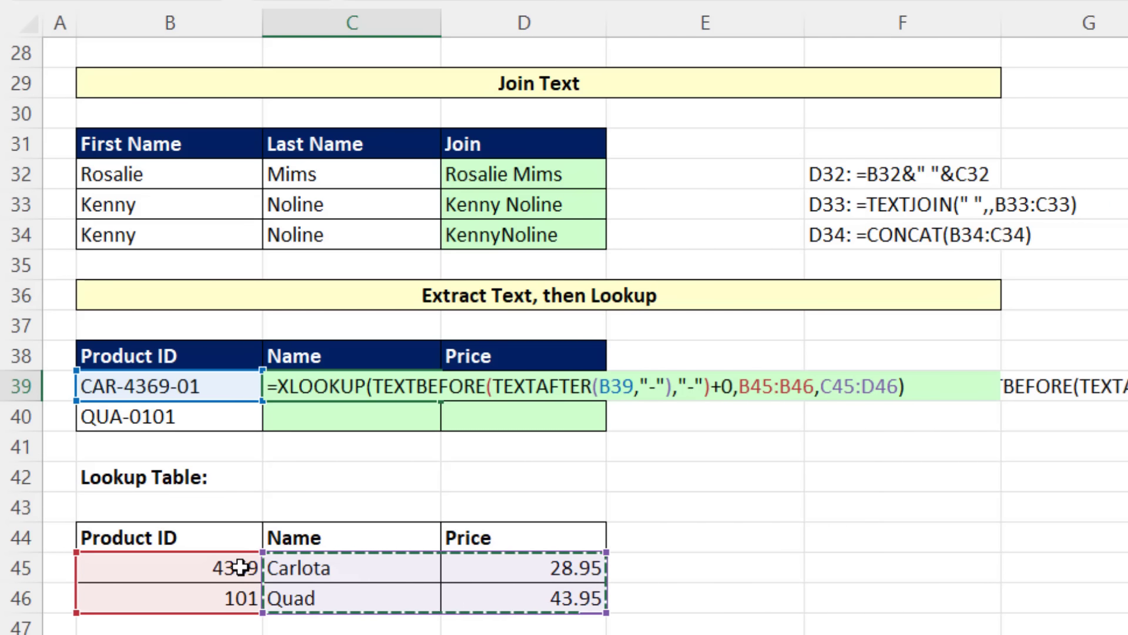
key("ctrl+Return")
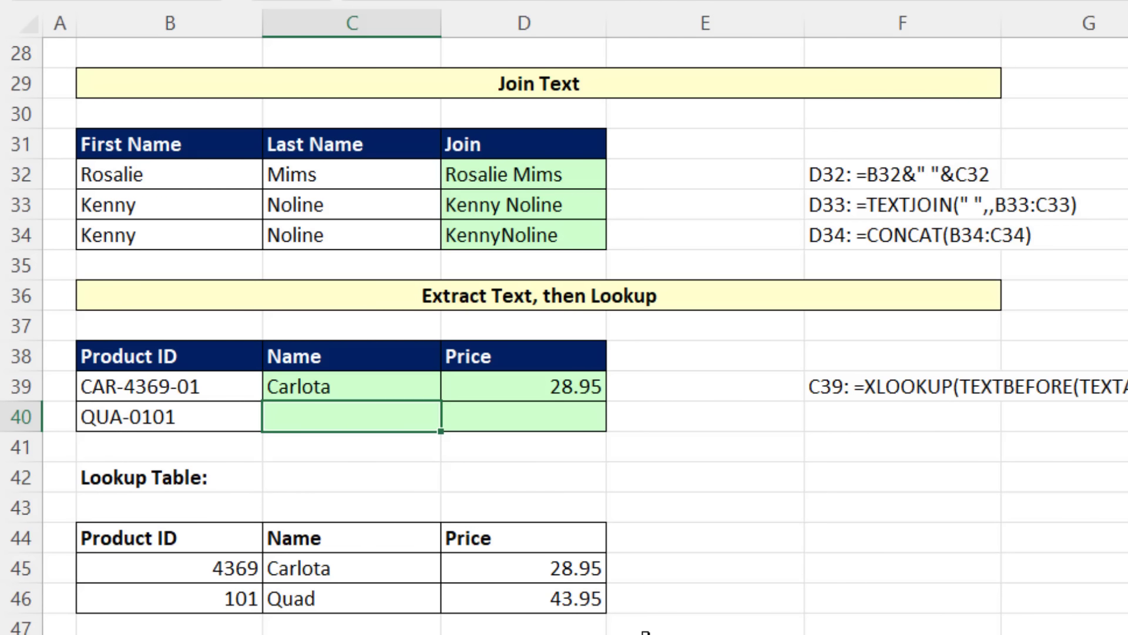
Step: Enter =TEXTAFTER(B40,"-") in C40 to extract the text after the hyphen of the second product ID
type("=texta")
key("Tab")
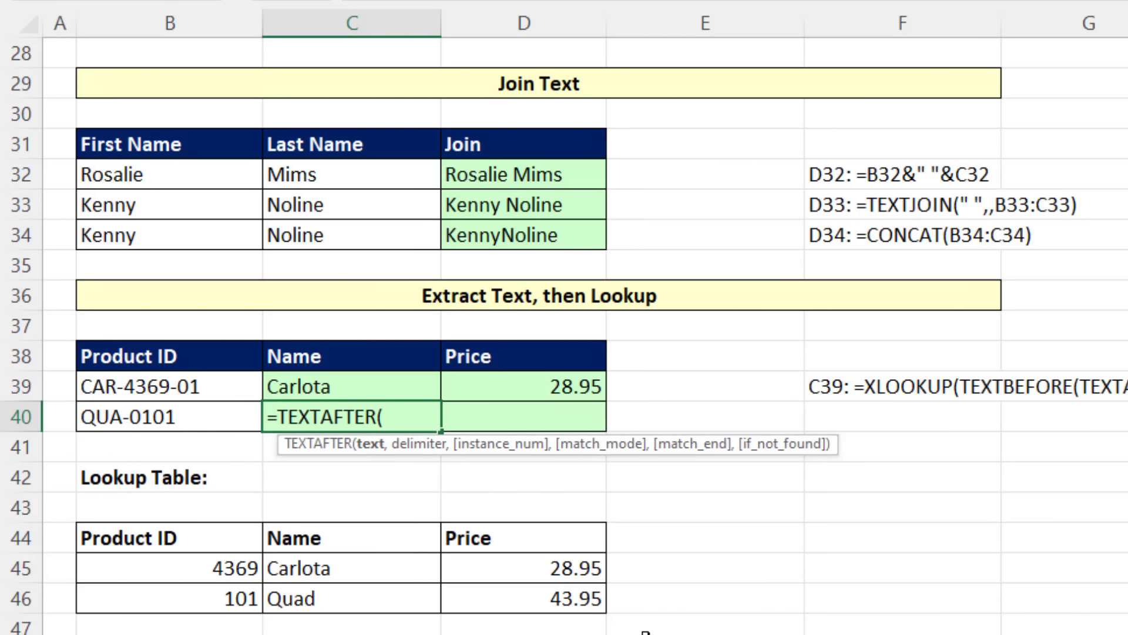
key("Left")
type("\"-\")")
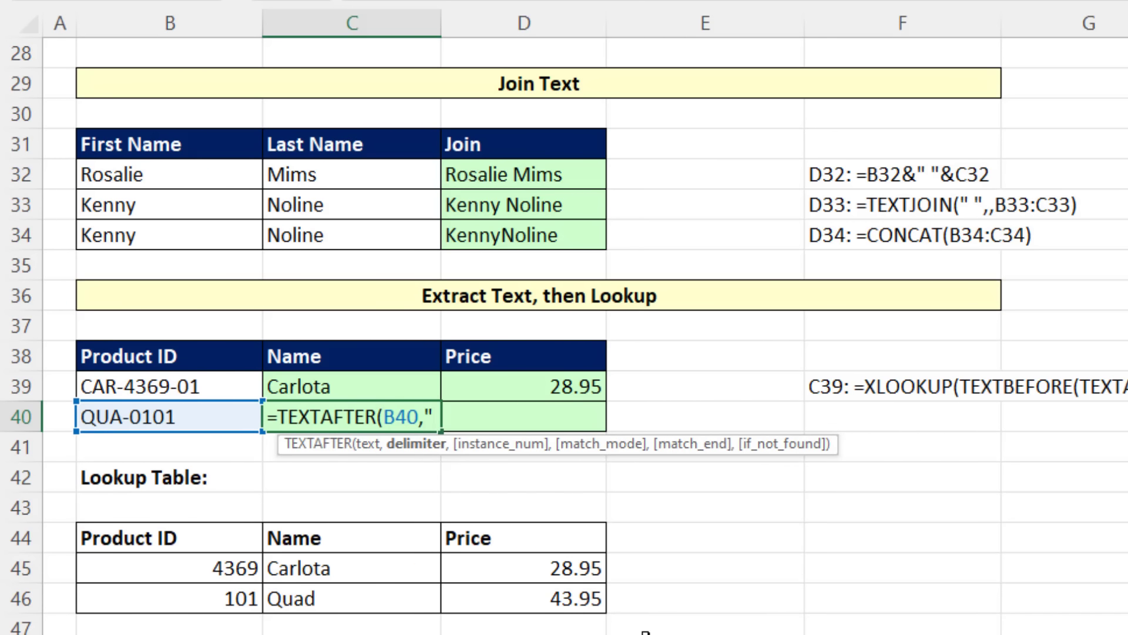
key("ctrl+Return")
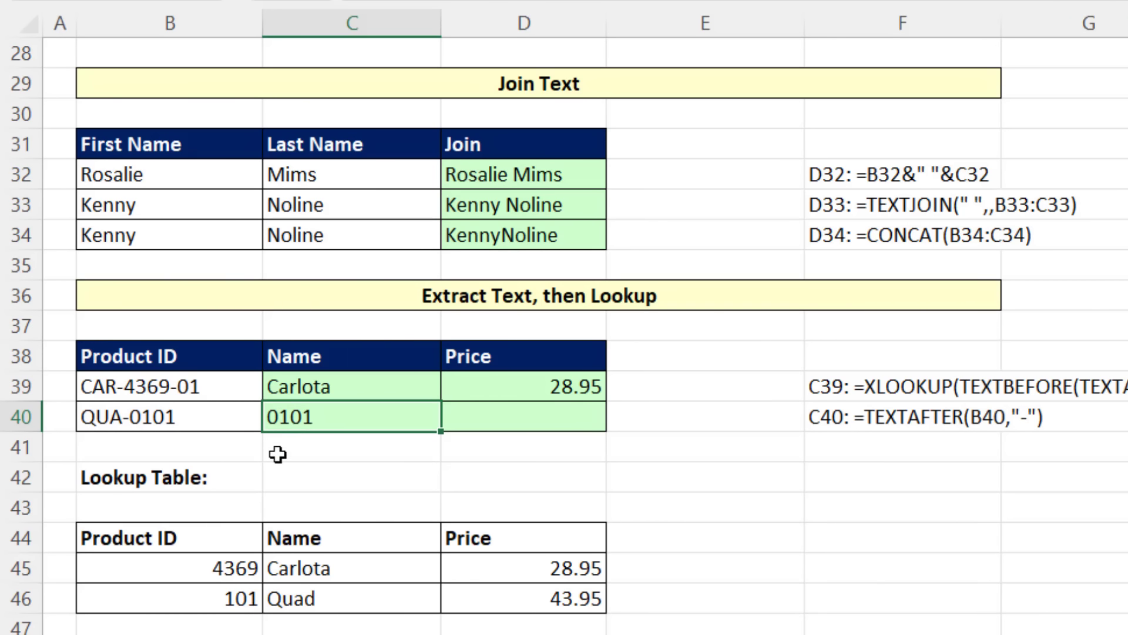
Step: Append +0 to the C40 formula to convert its extracted text to a number
key("F2")
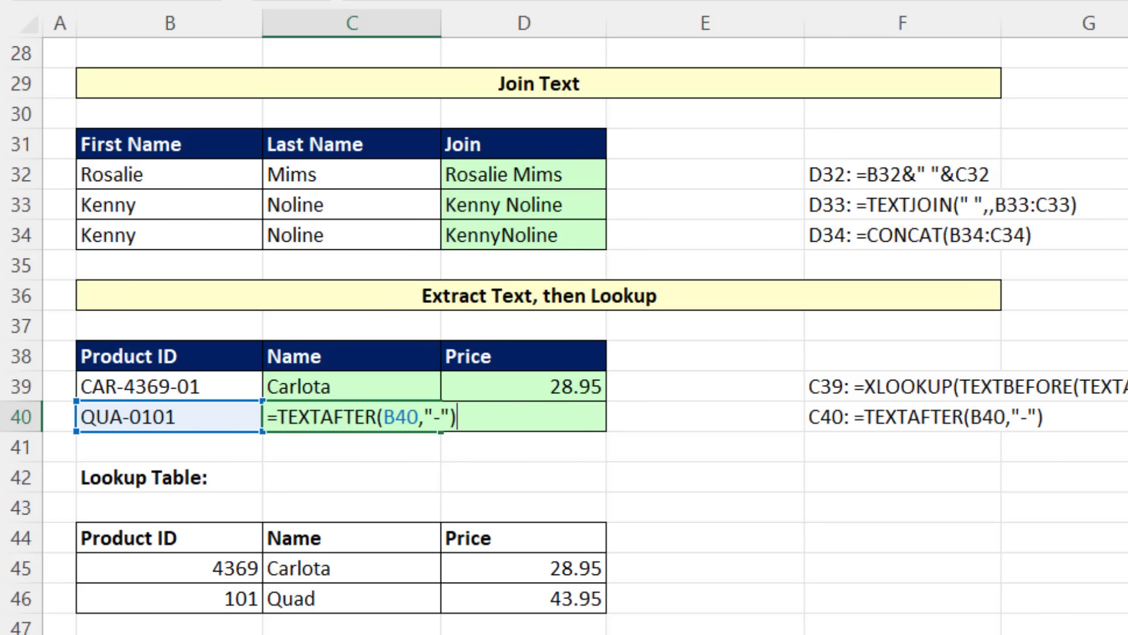
type("+0")
key("ctrl+Return")
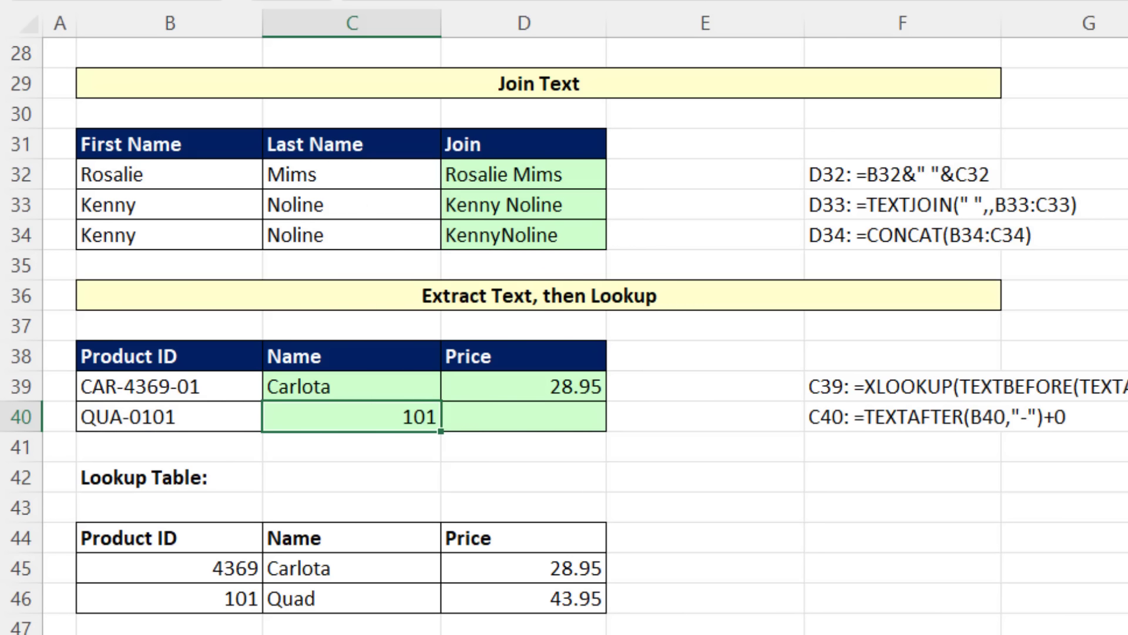
Step: Wrap the C40 formula in XLOOKUP with lookup array B45:B46 and return array C45:D46 to return the product's name and price
key("F2")
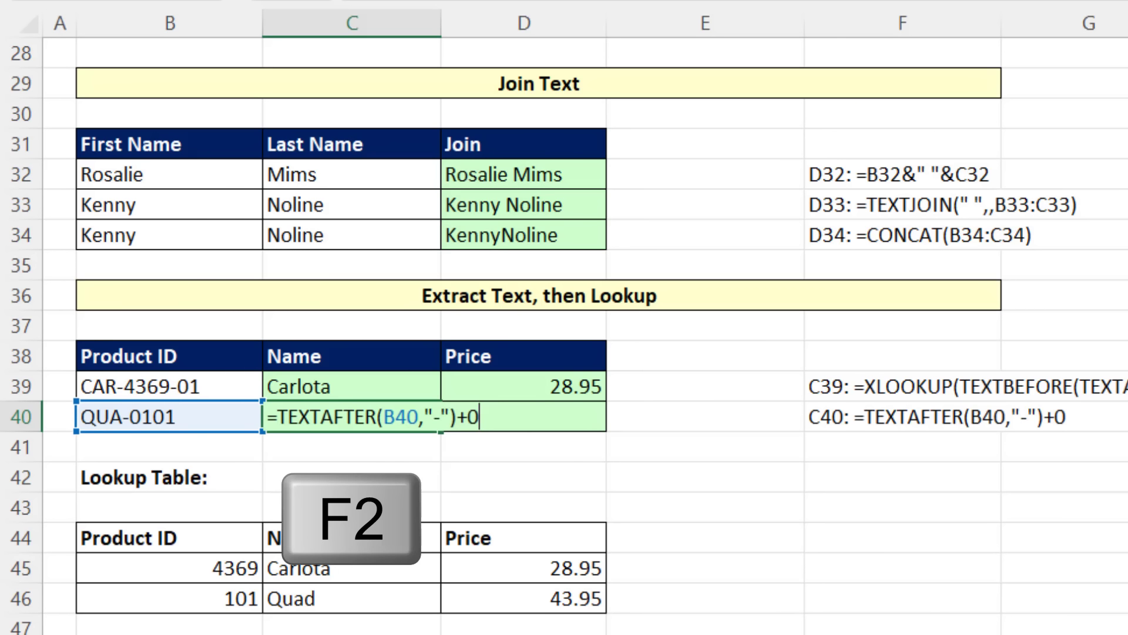
key("Home")
key("Right")
type("xl")
key("Tab")
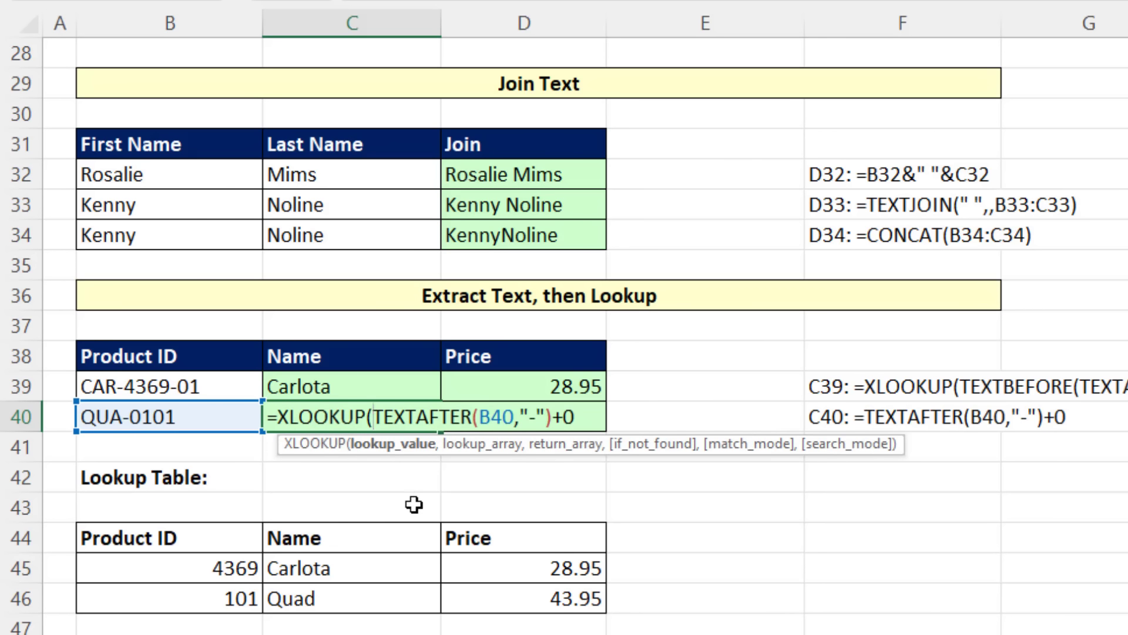
left_click(604, 417)
type(",")
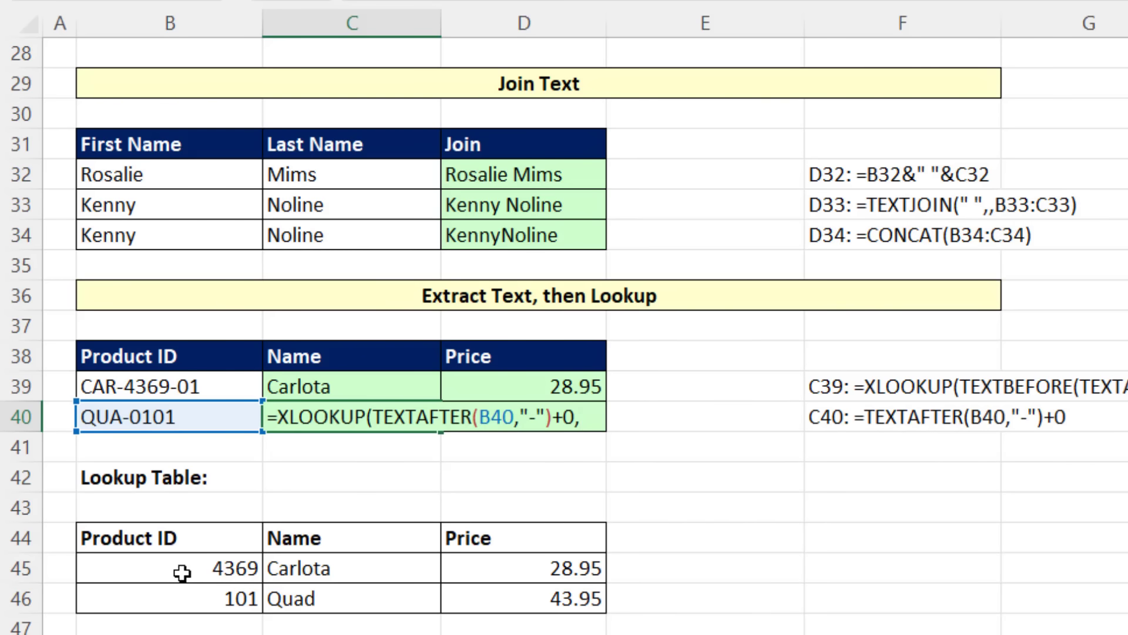
left_click_drag(182, 571, 180, 598)
type(",")
left_click_drag(352, 568, 529, 599)
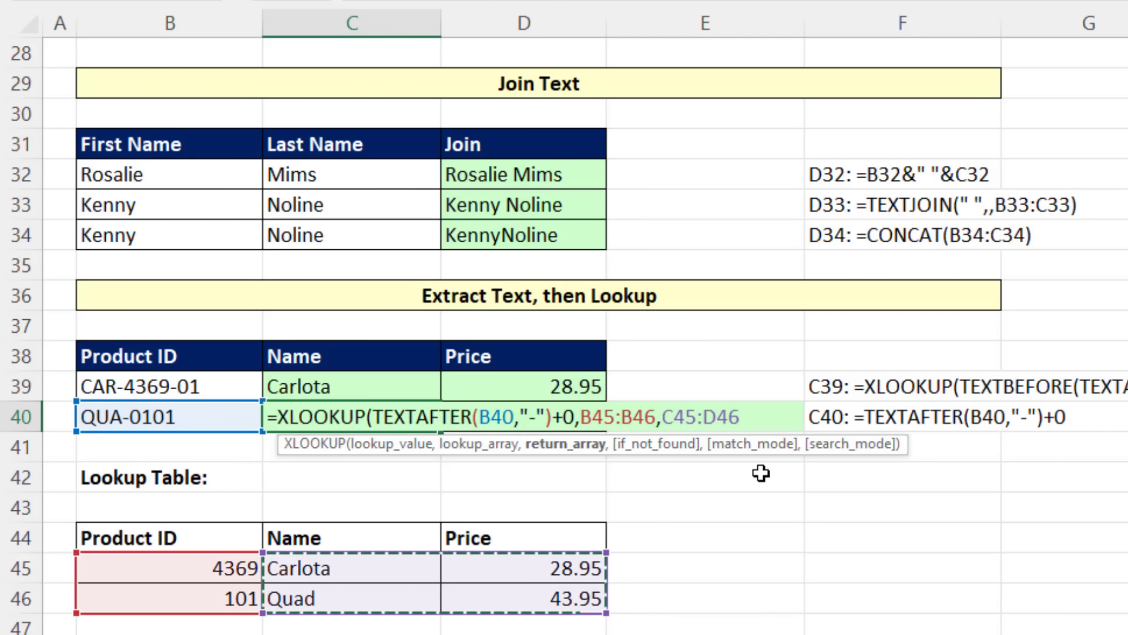
type(")")
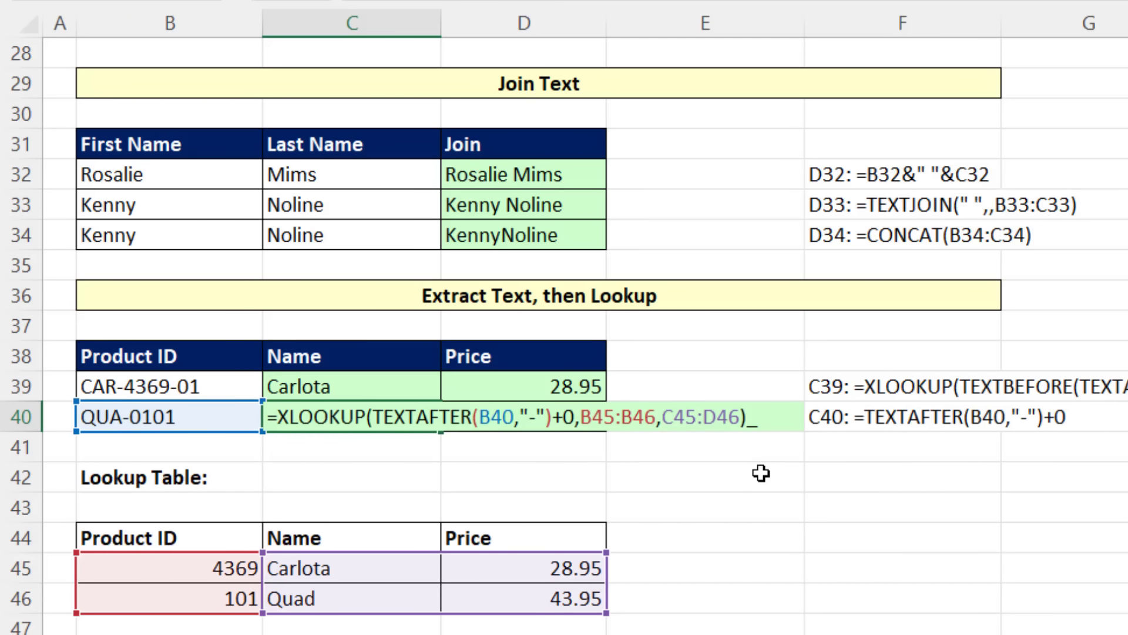
key("Return")
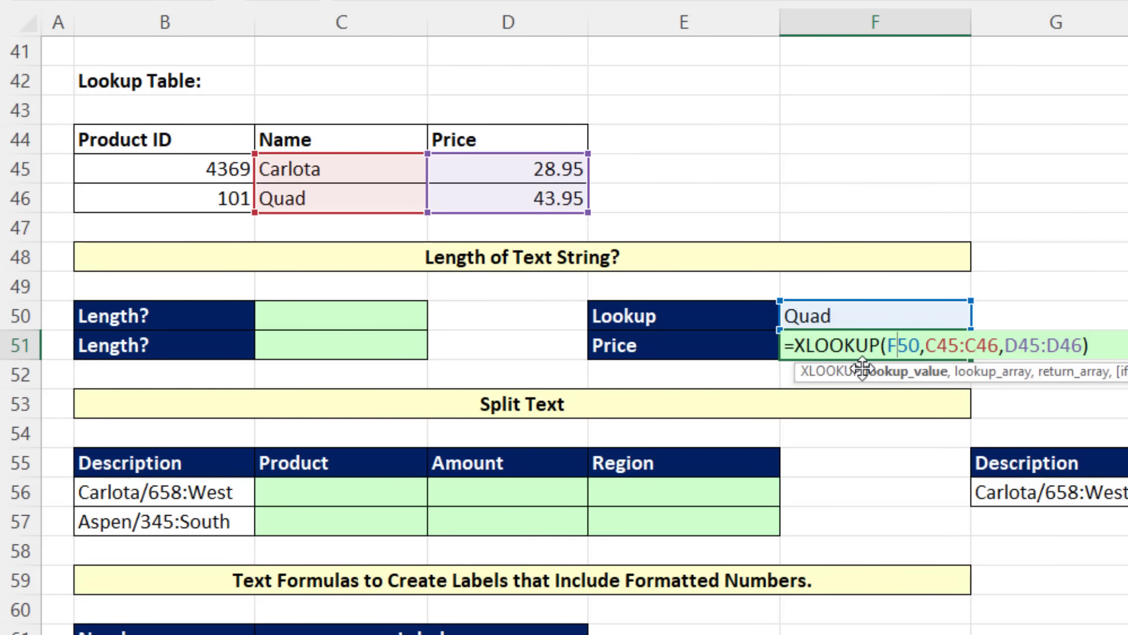
Step: Commit the price formula =XLOOKUP(F50,C45:C46,D45:D46) in F51 and enter =LEN(C46) in C50 to count the lookup table name's characters
key("Return")
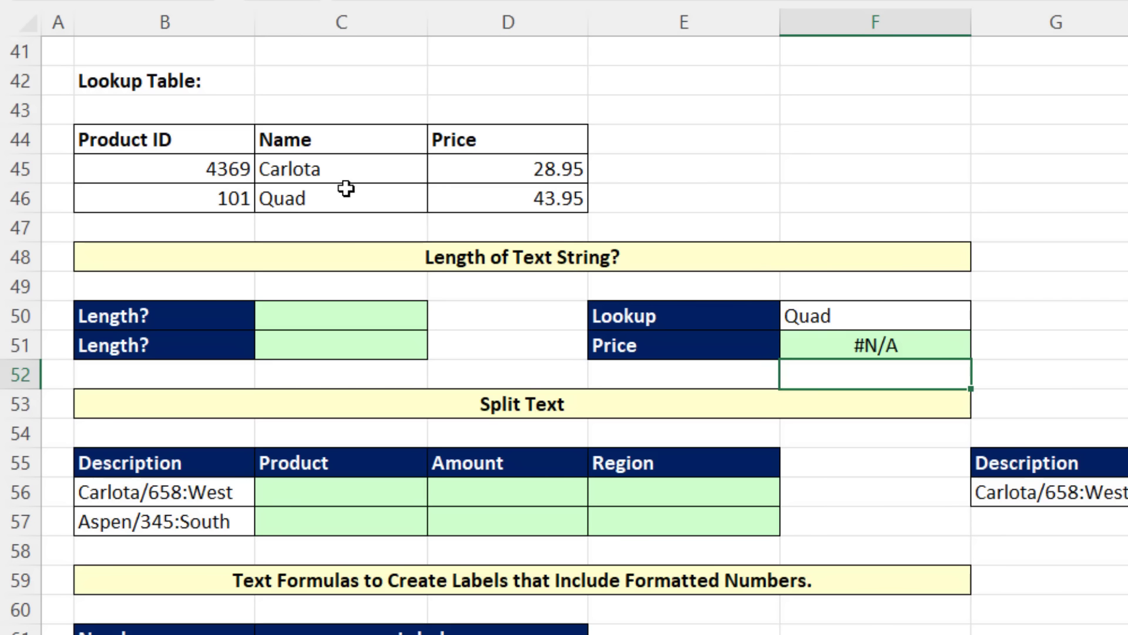
left_click(332, 308)
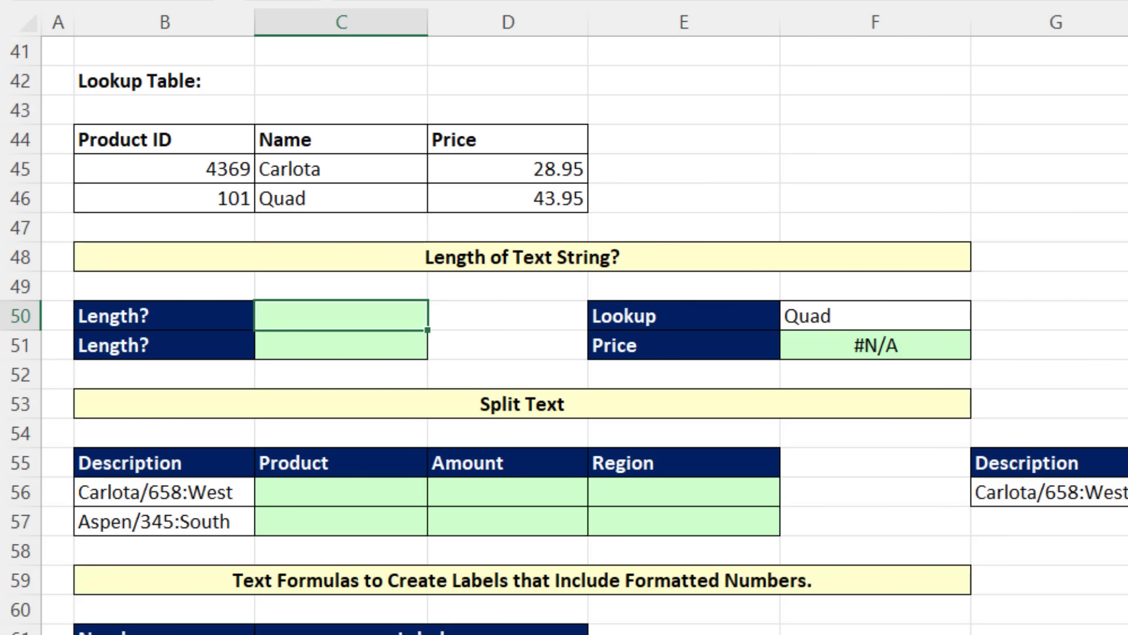
type("=len")
key("Tab")
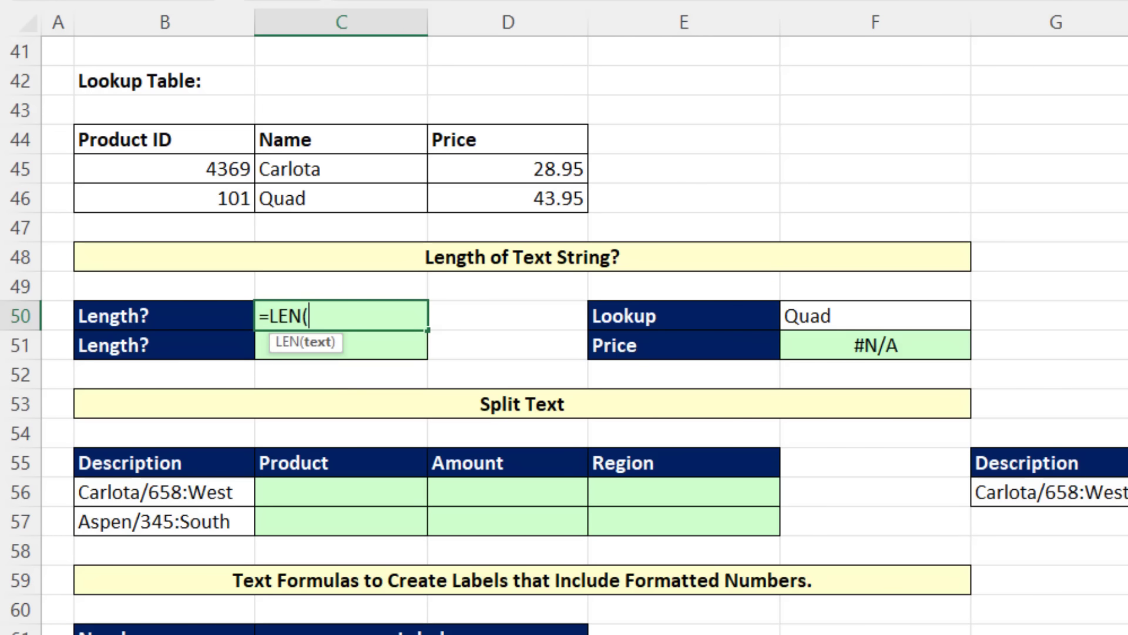
left_click(345, 202)
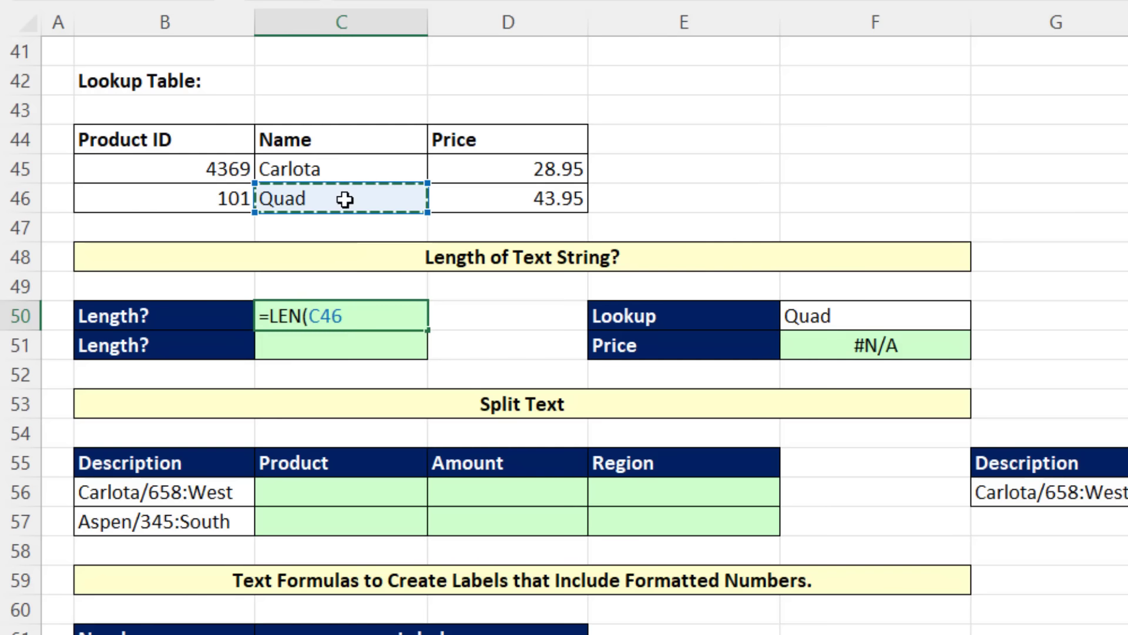
key("Return")
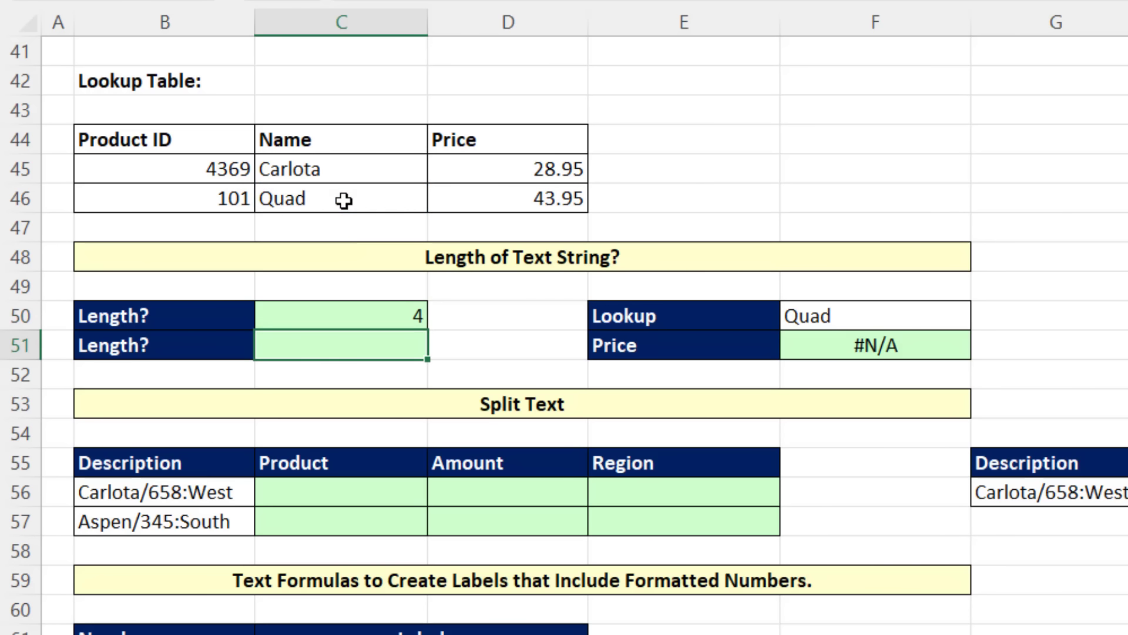
Step: Enter =LEN(F50) in C51 to count the characters of the lookup value
type("=len")
key("Tab")
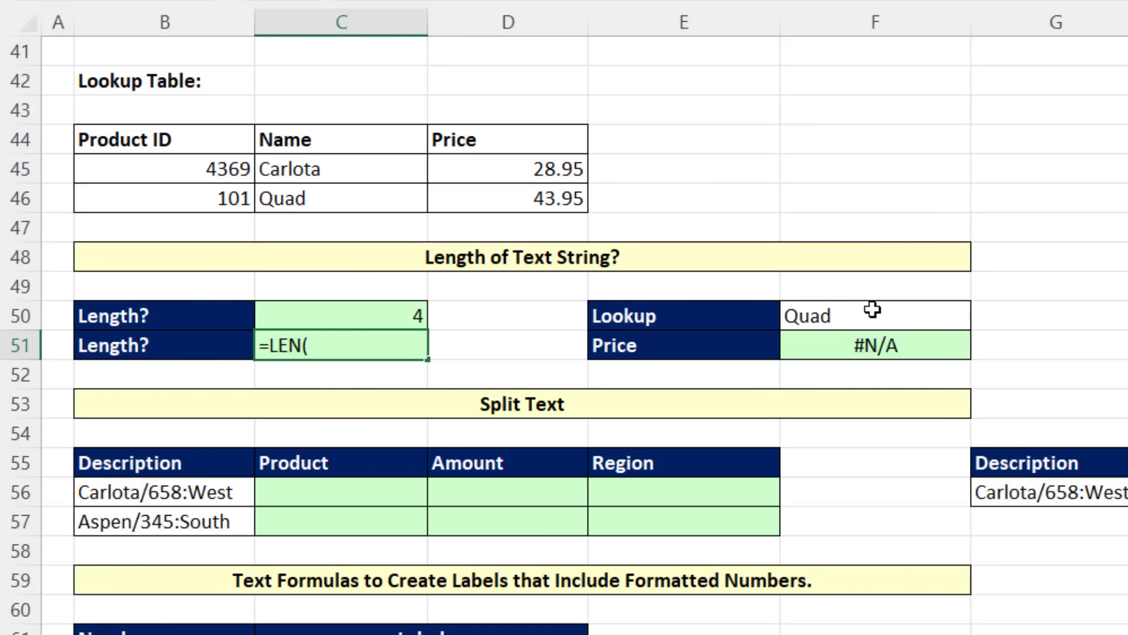
left_click(869, 311)
key("Return")
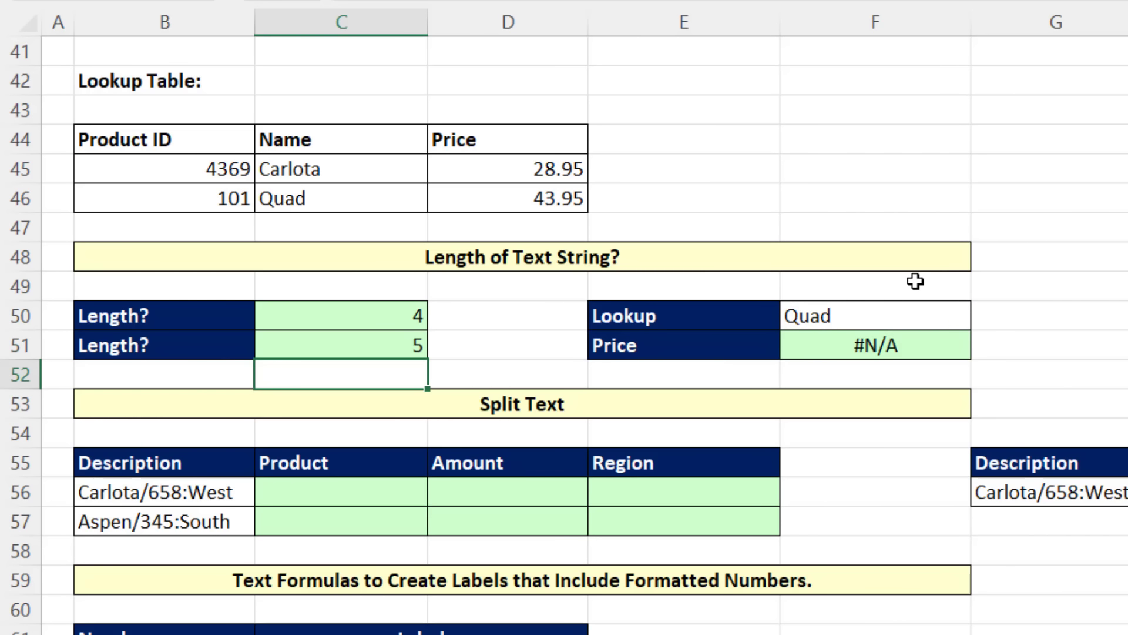
Step: Remove the trailing space after Quad in the lookup cell F50
left_click(882, 310)
key("F2")
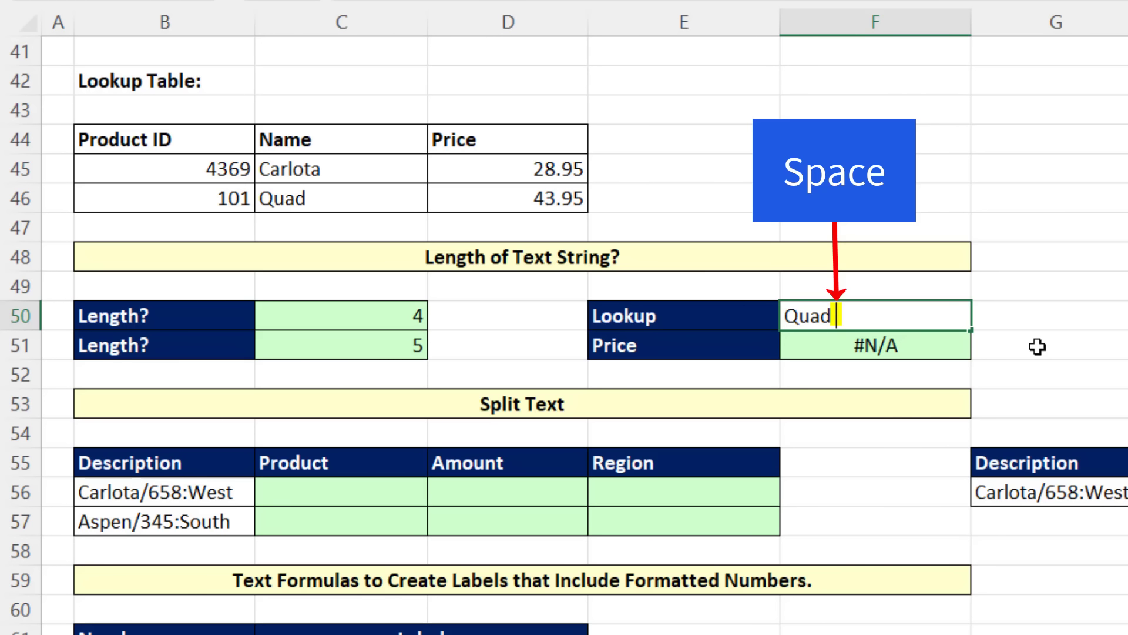
key("BackSpace")
key("Return")
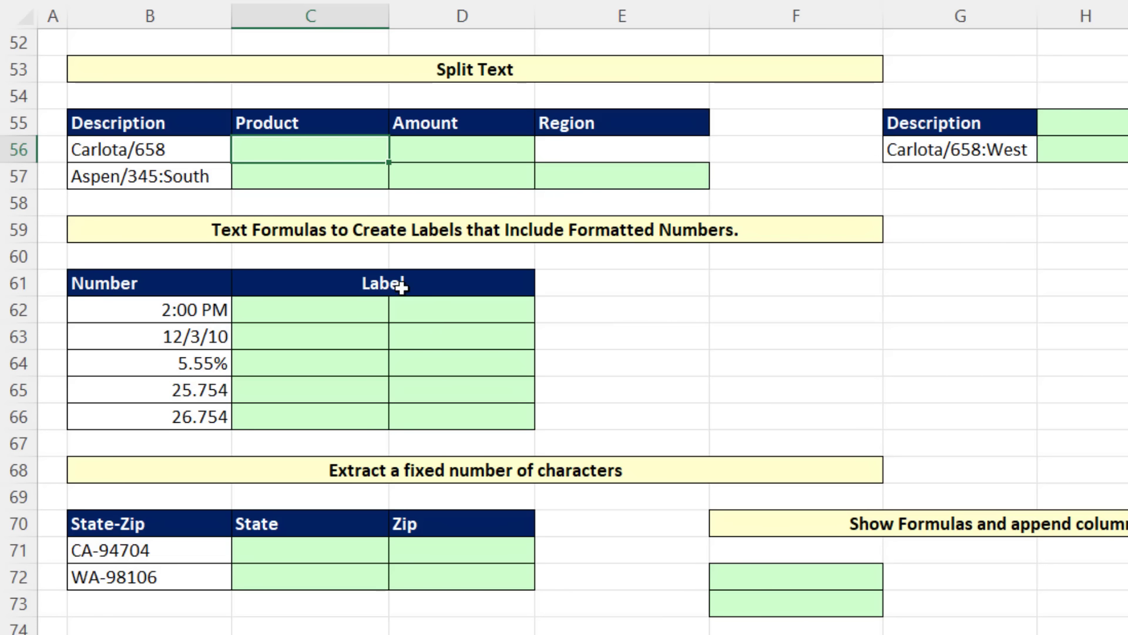
Step: Enter =TEXTSPLIT(B56,"/") in C56 to split the first description into product and amount
type("=text")
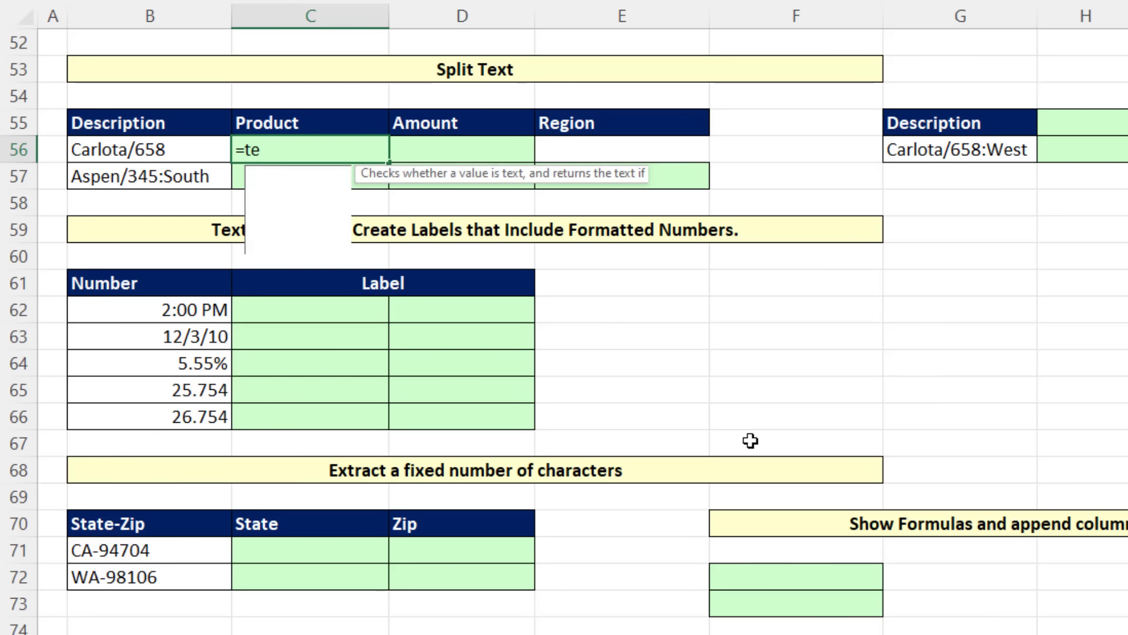
key("Down")
key("Down")
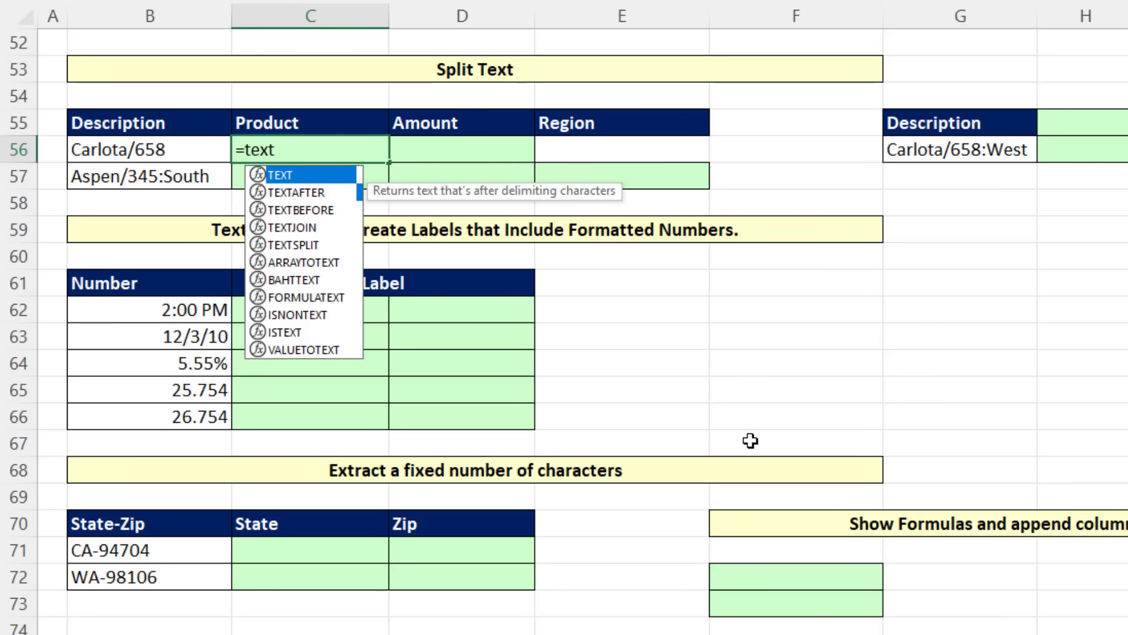
key("Down")
key("Down")
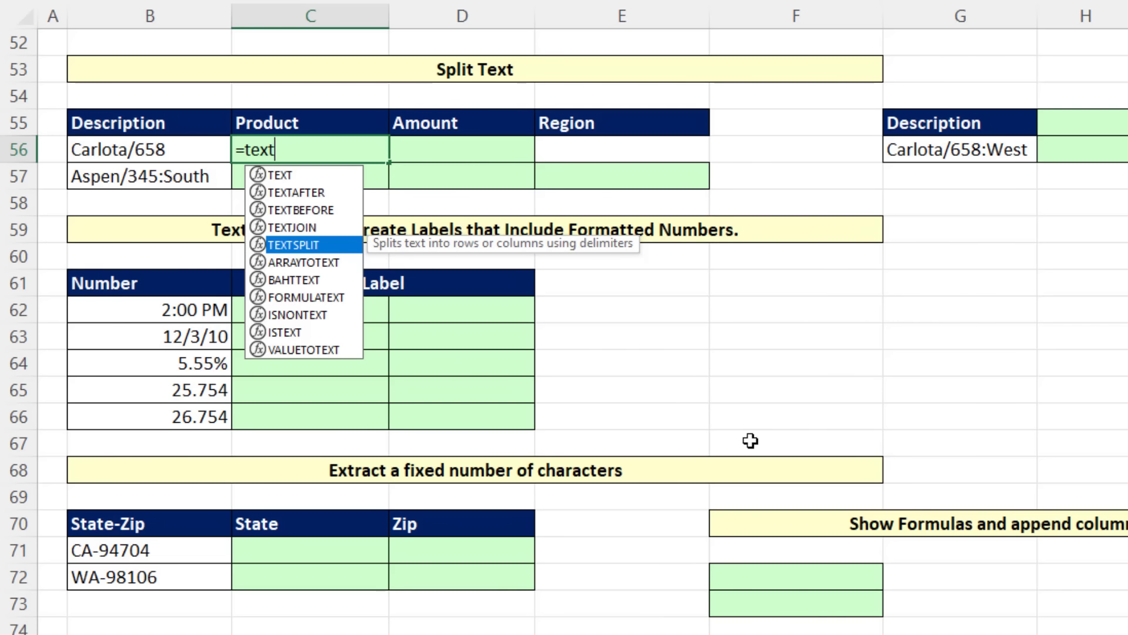
key("Tab")
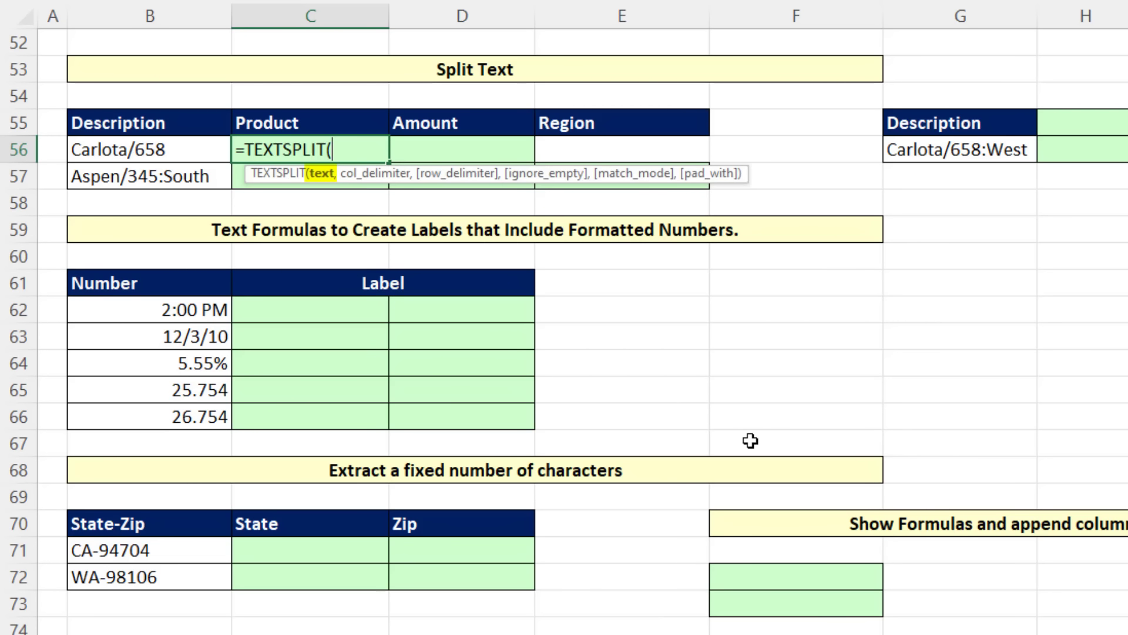
key("Left")
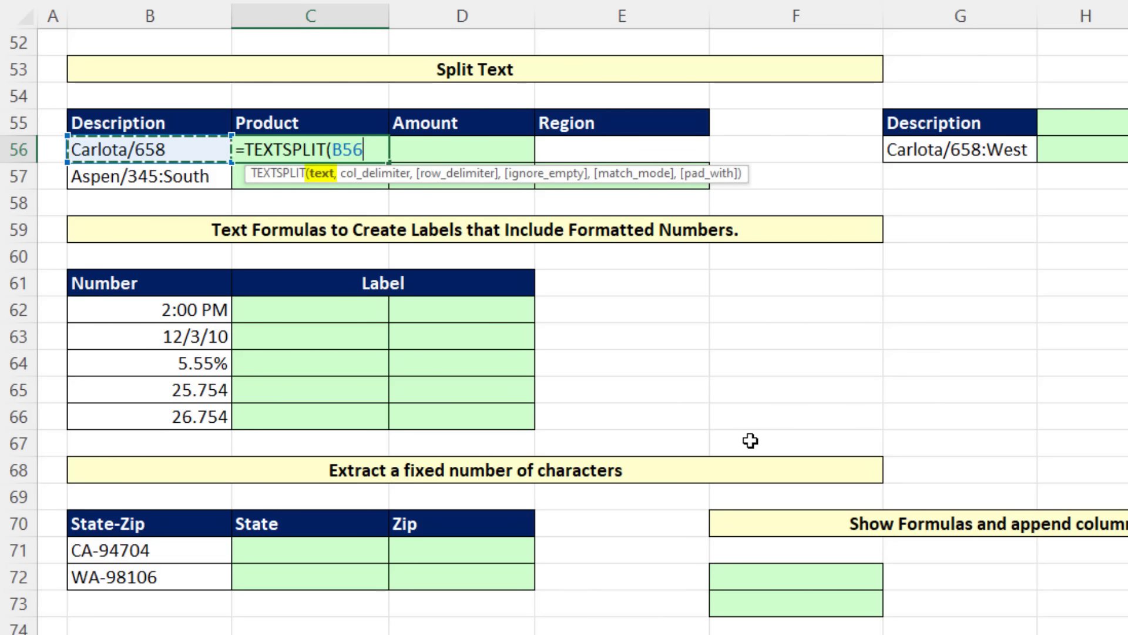
type(",")
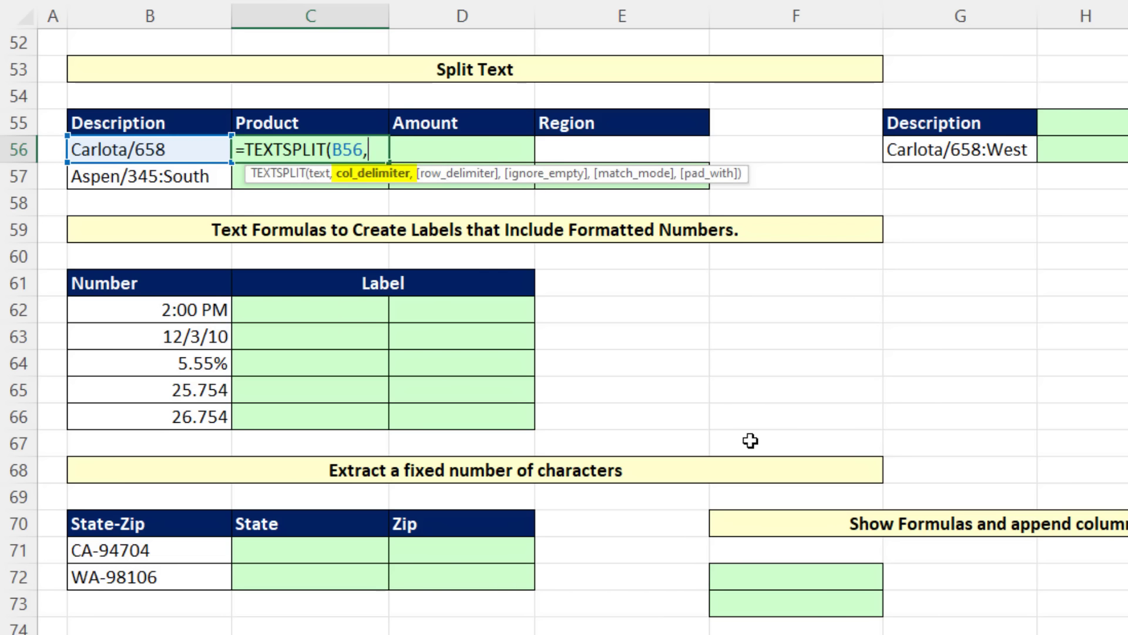
type("\"/\")")
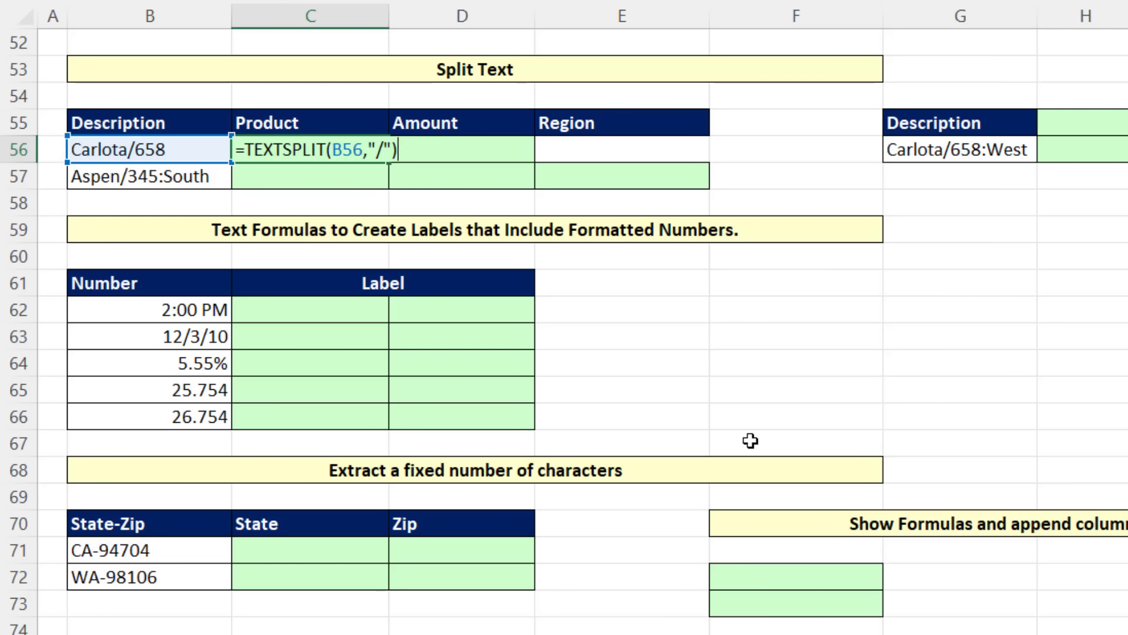
key("Return")
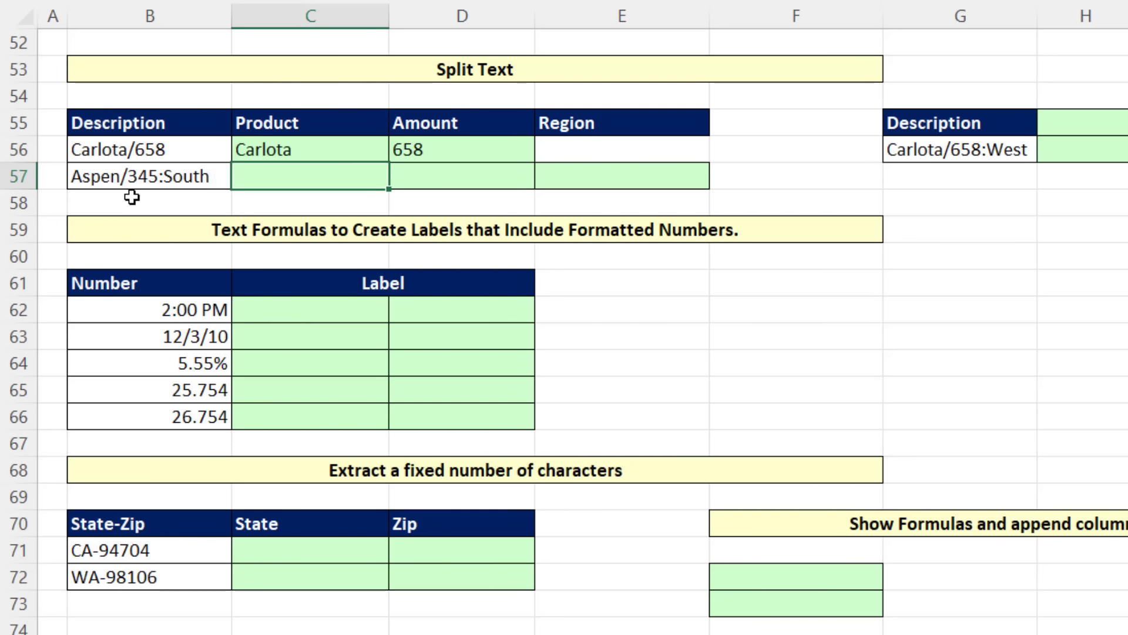
Step: Enter =TEXTSPLIT(B57,{"/",":"}) in C57 to split the second description into product, amount and region
type("=")
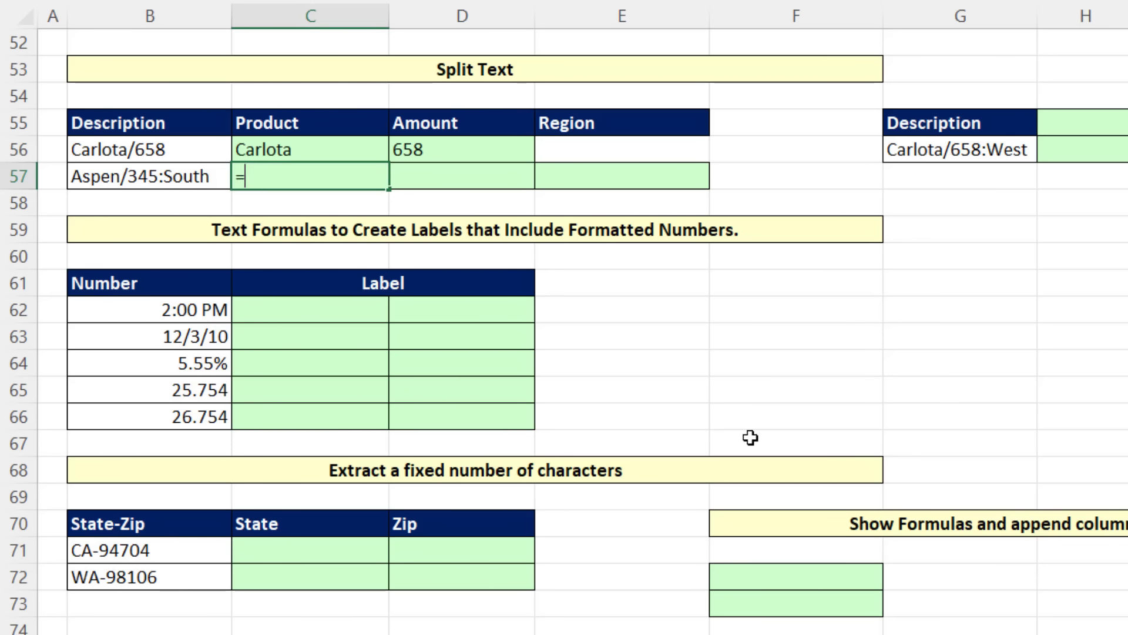
type("texts")
key("Tab")
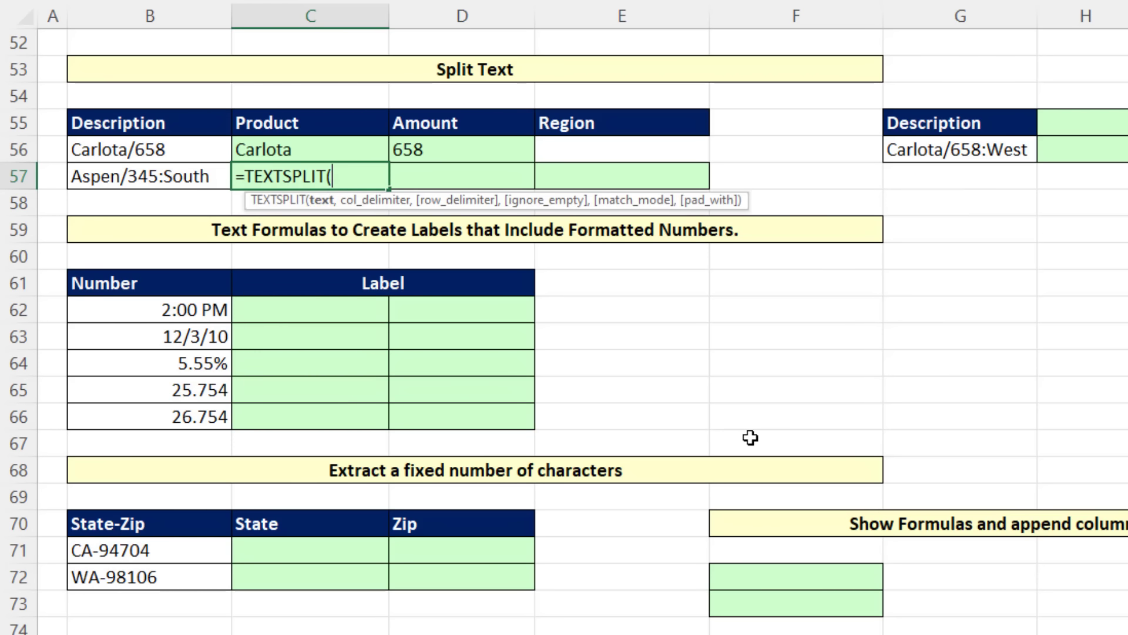
key("Left")
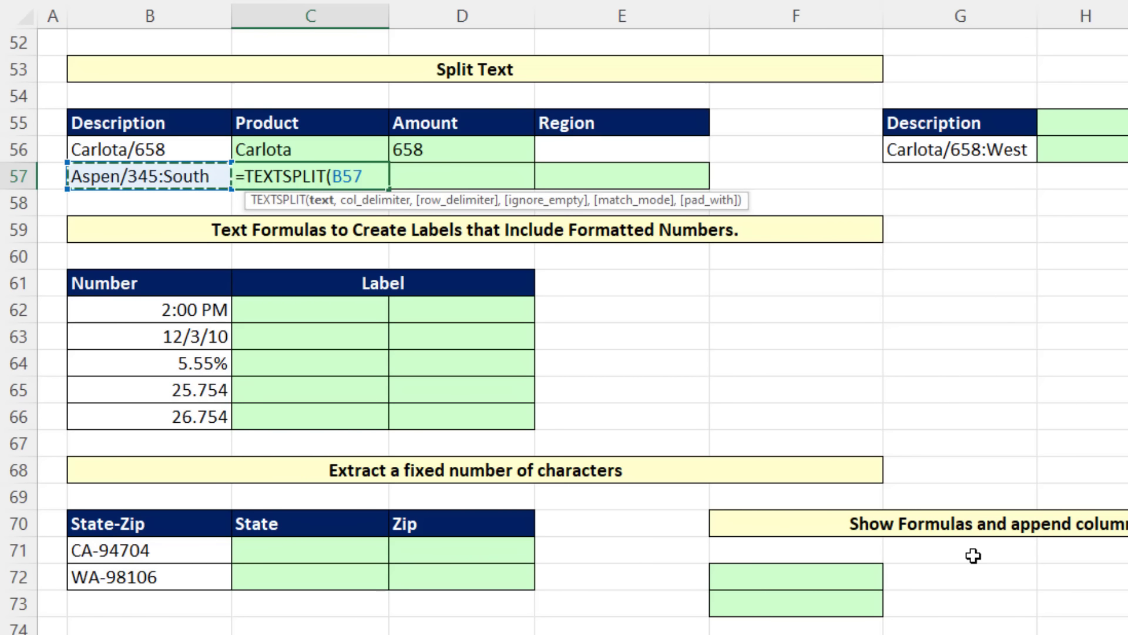
type(",")
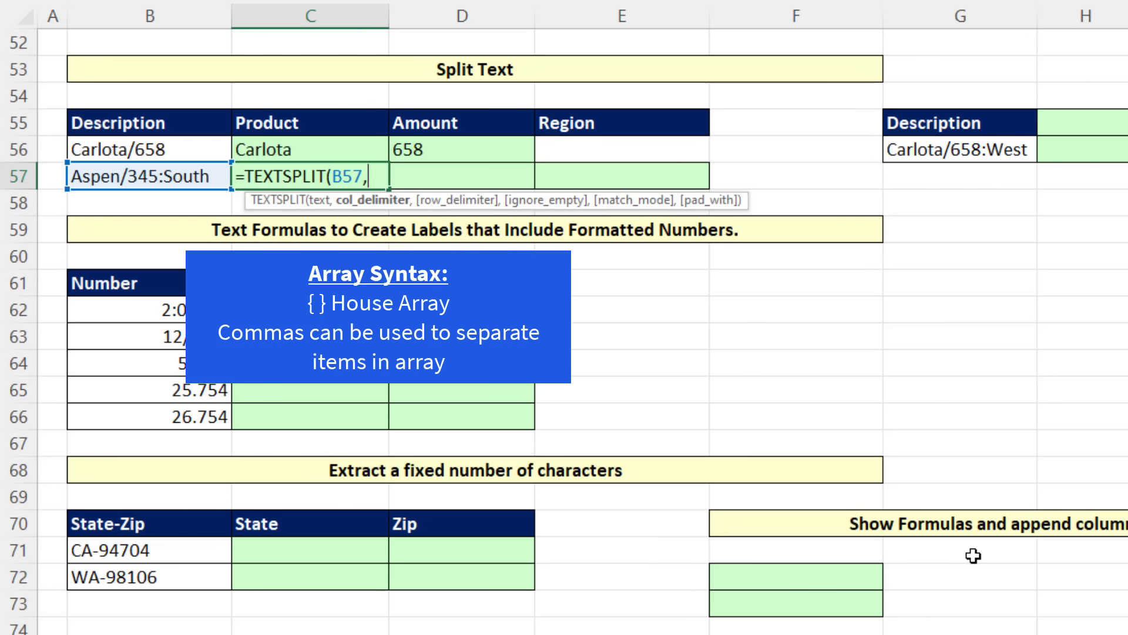
type("{\"/\"")
type(",\":\"}")
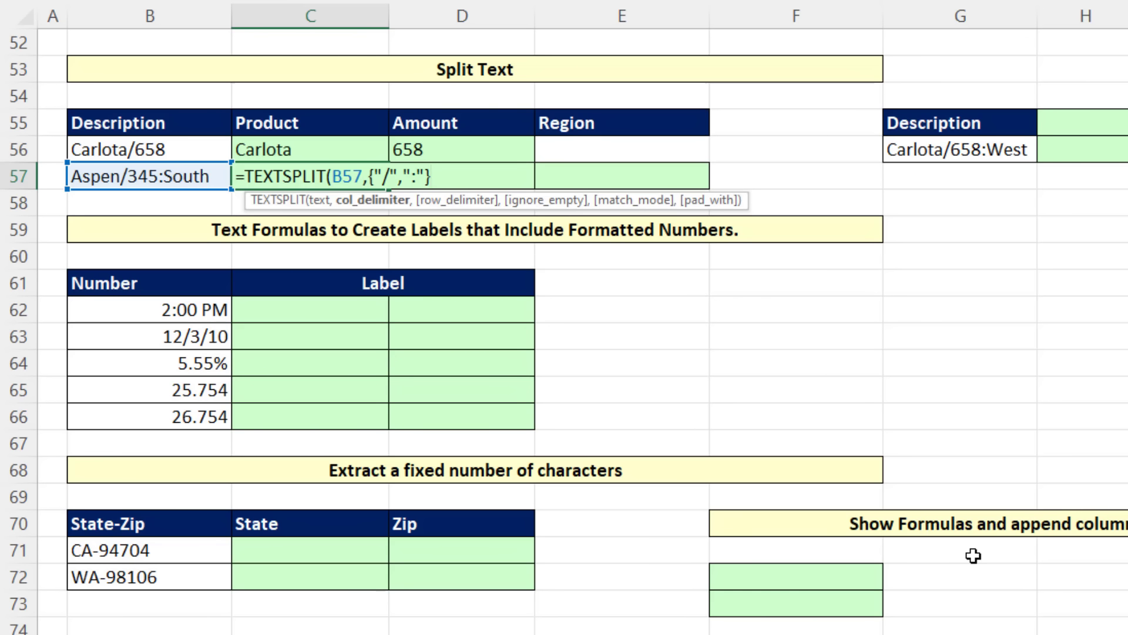
type(")")
key("Return")
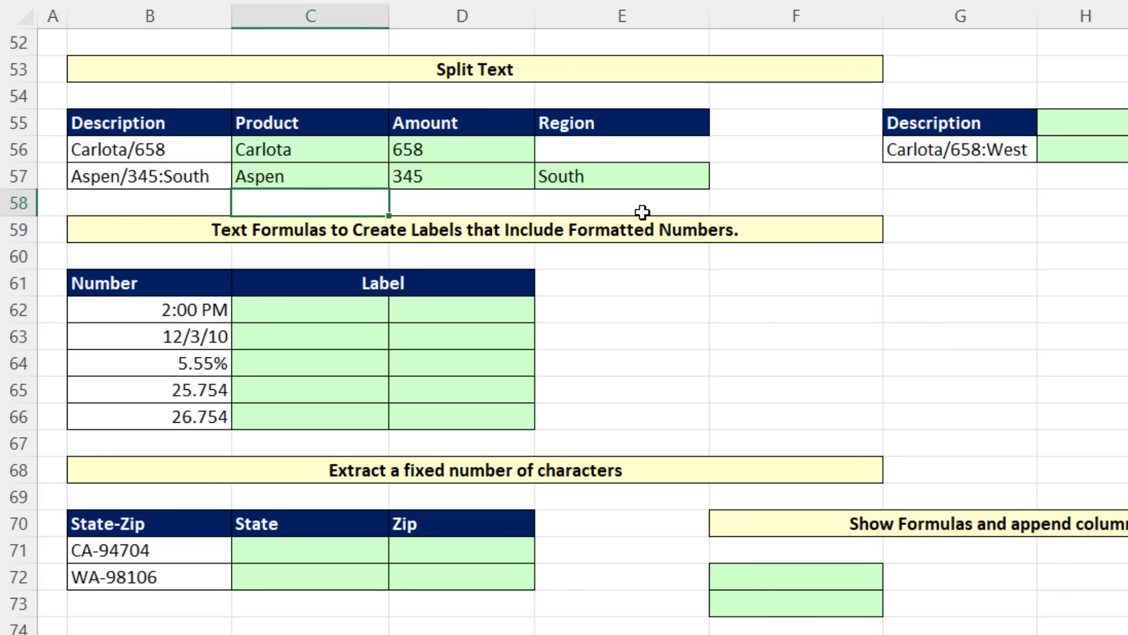
Step: Open the C57 formula and examine the optional row_delimiter argument of TEXTSPLIT
left_click(361, 176)
double_click(360, 176)
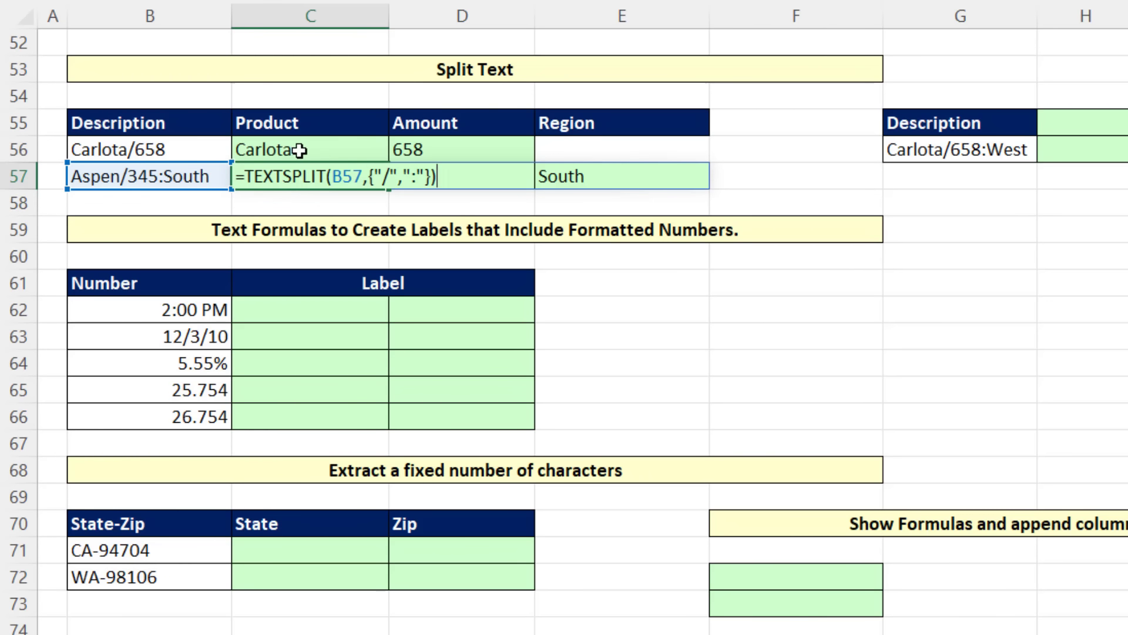
left_click(434, 176)
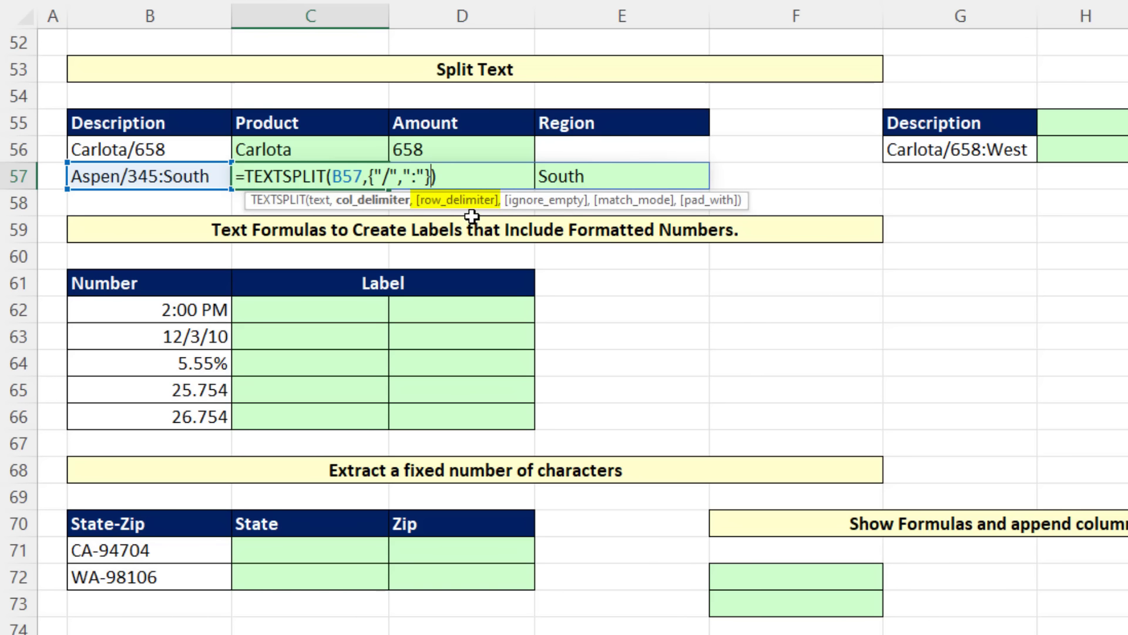
key("Return")
Step: Enter =TEXTSPLIT(G56,"/",":") in H55 to split the description across columns at the slash and rows at the colon
left_click(1068, 123)
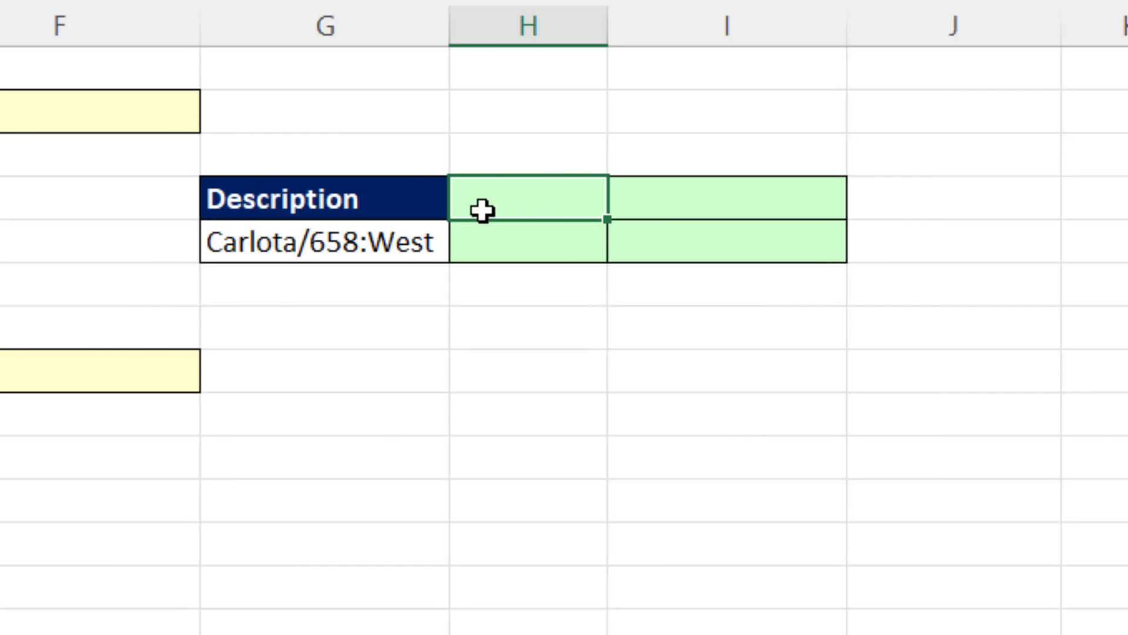
type("=TEXTSPLIT(")
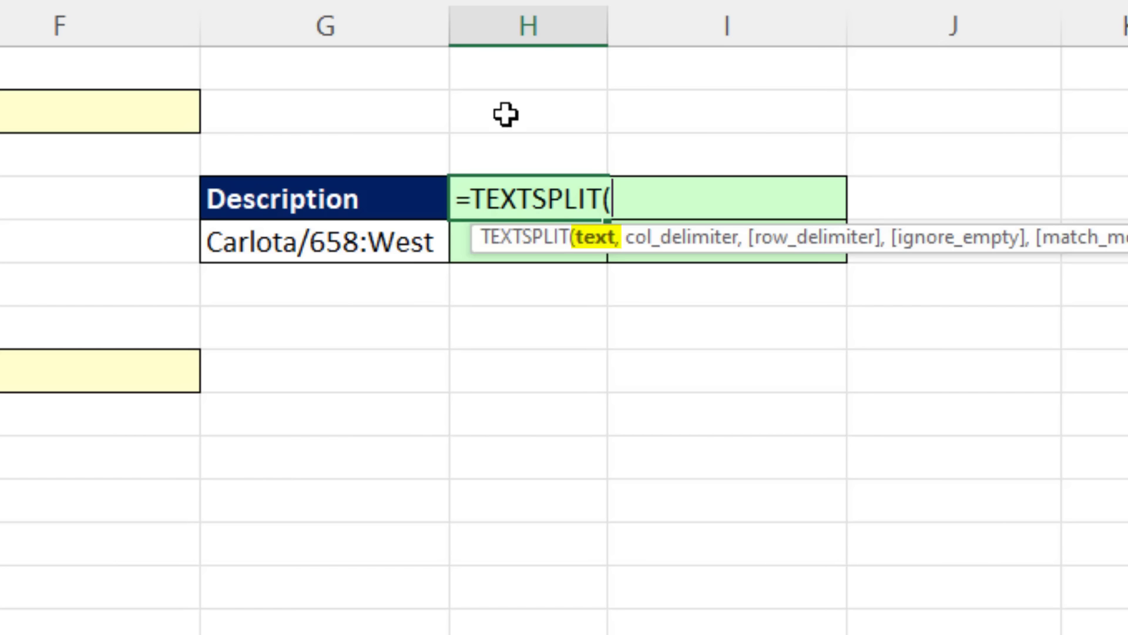
left_click(324, 251)
type(",")
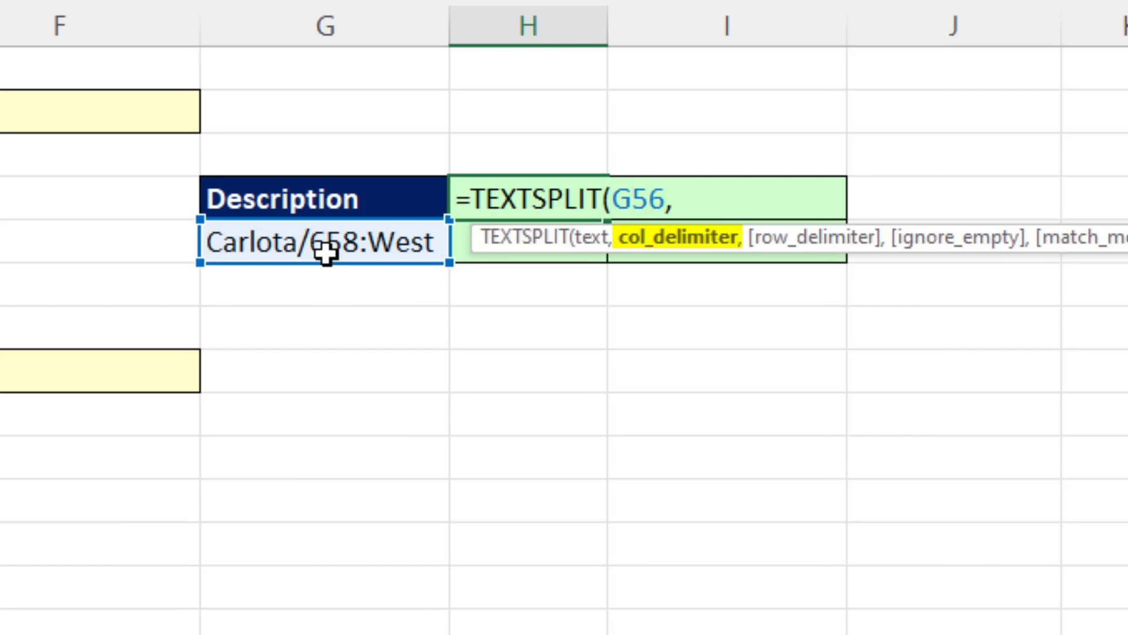
type("\"")
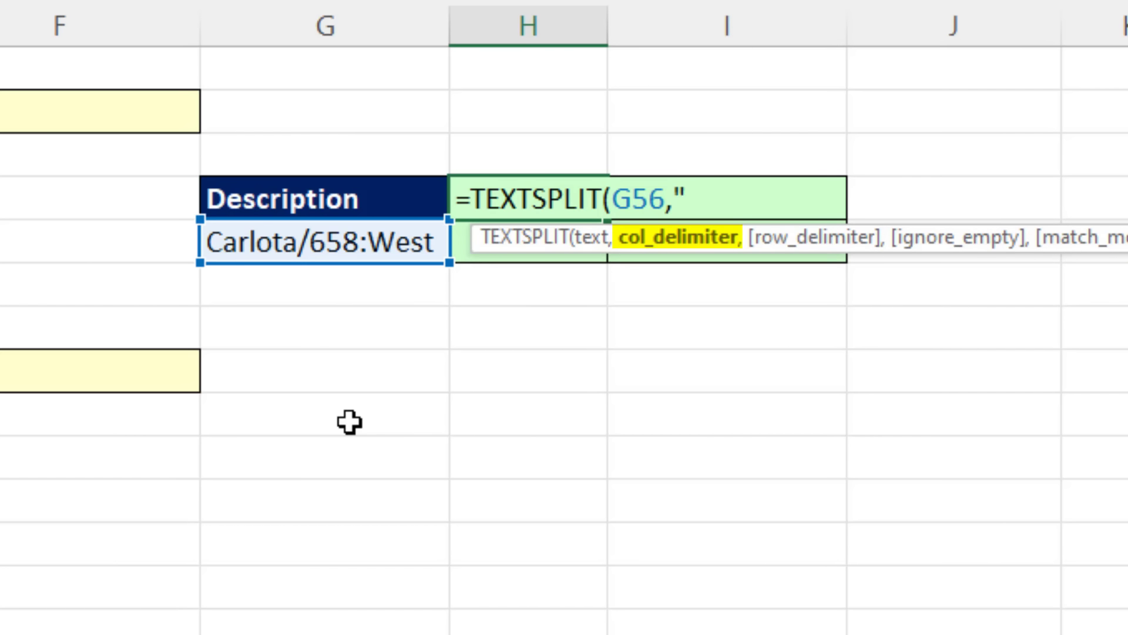
type("/\",")
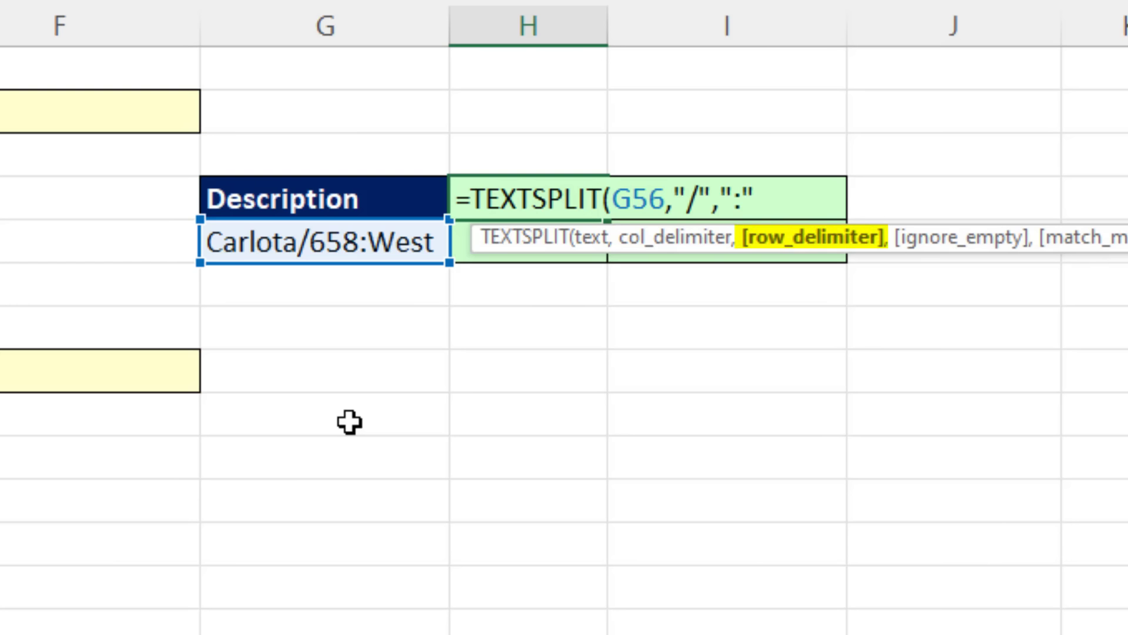
type("\":\")")
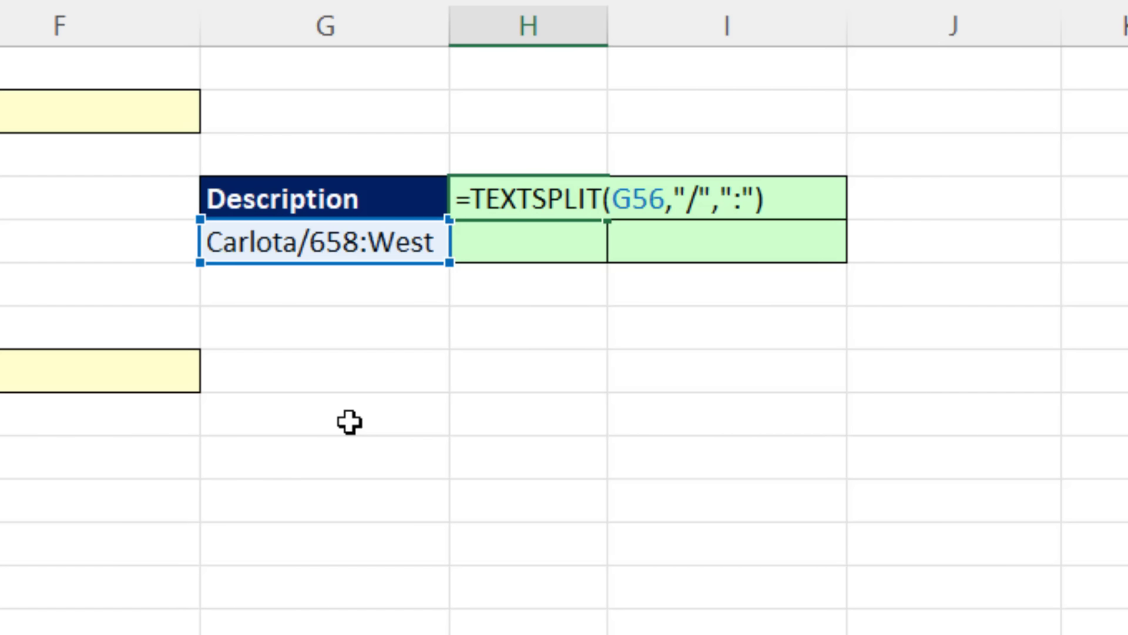
key("Return")
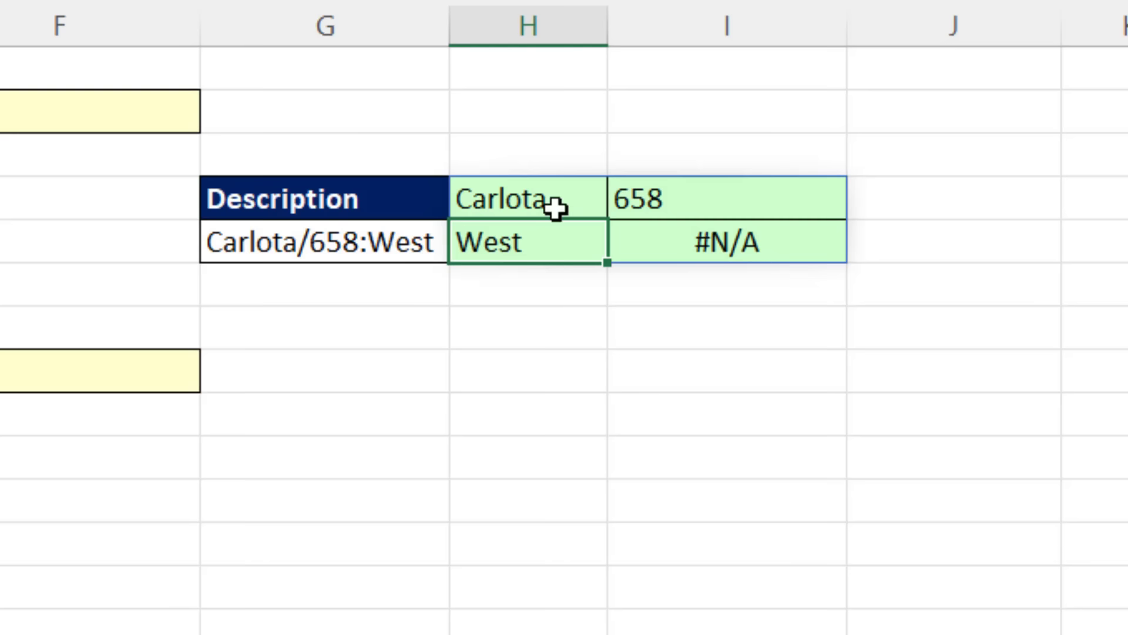
Step: Extend the H55 formula to =TEXTSPLIT(G56,"/",":",,,"") so missing items are padded with an empty text string
left_click(516, 195)
key("F2")
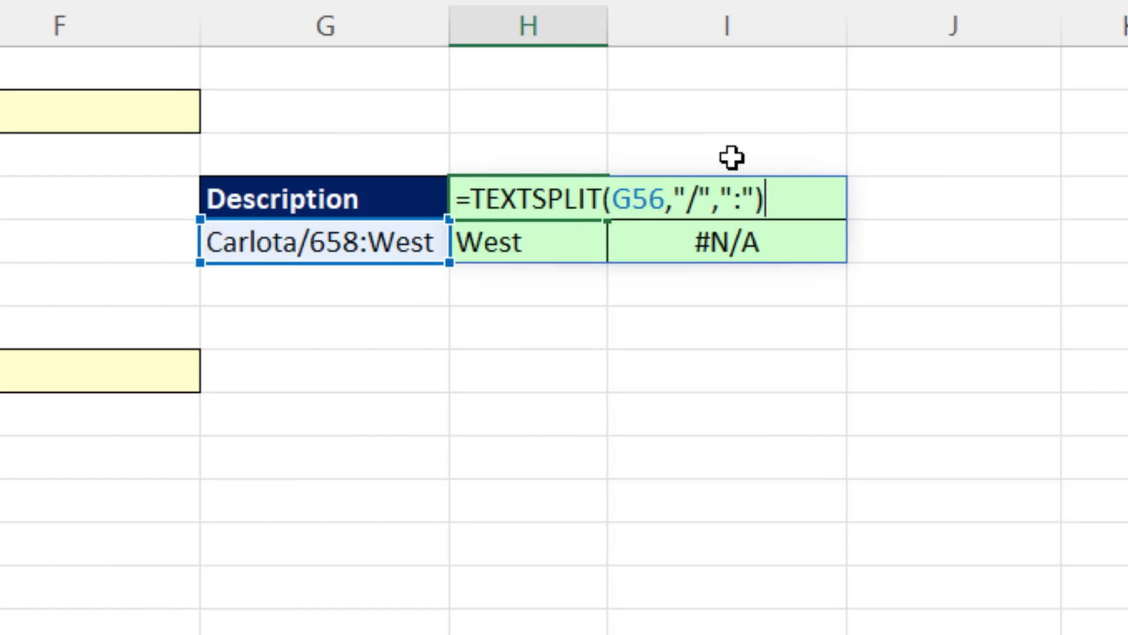
key("BackSpace")
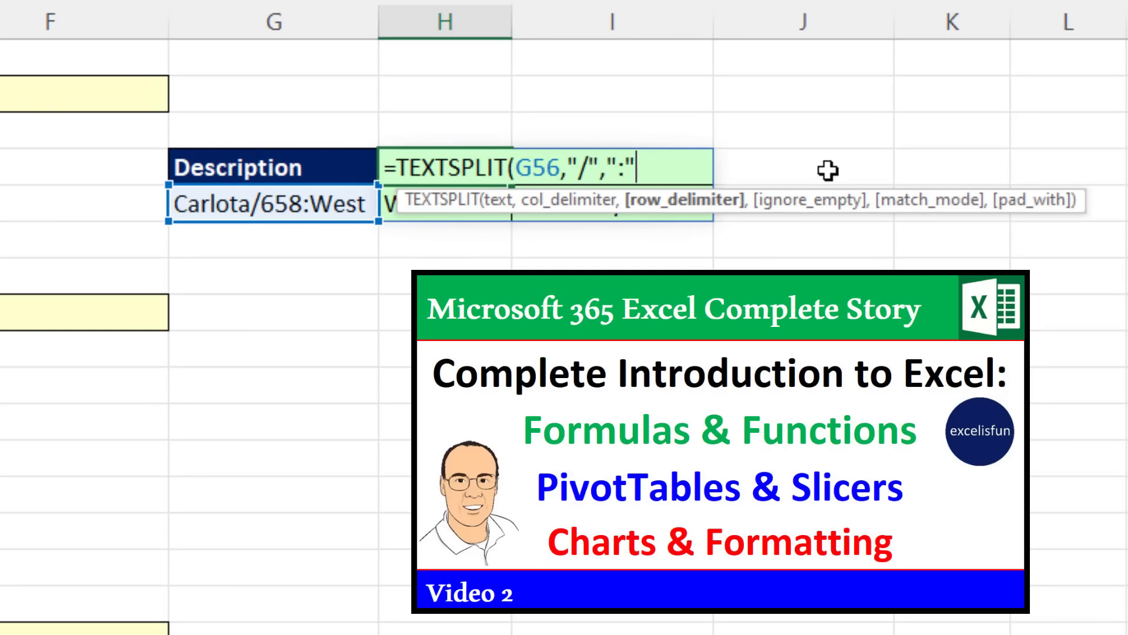
type(",")
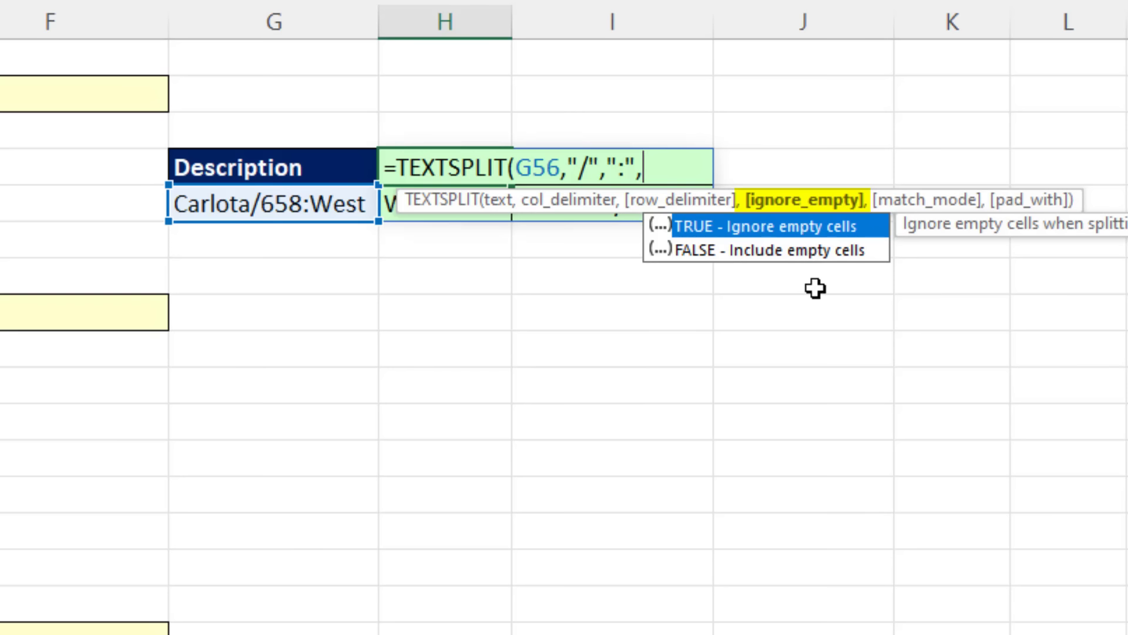
type(",")
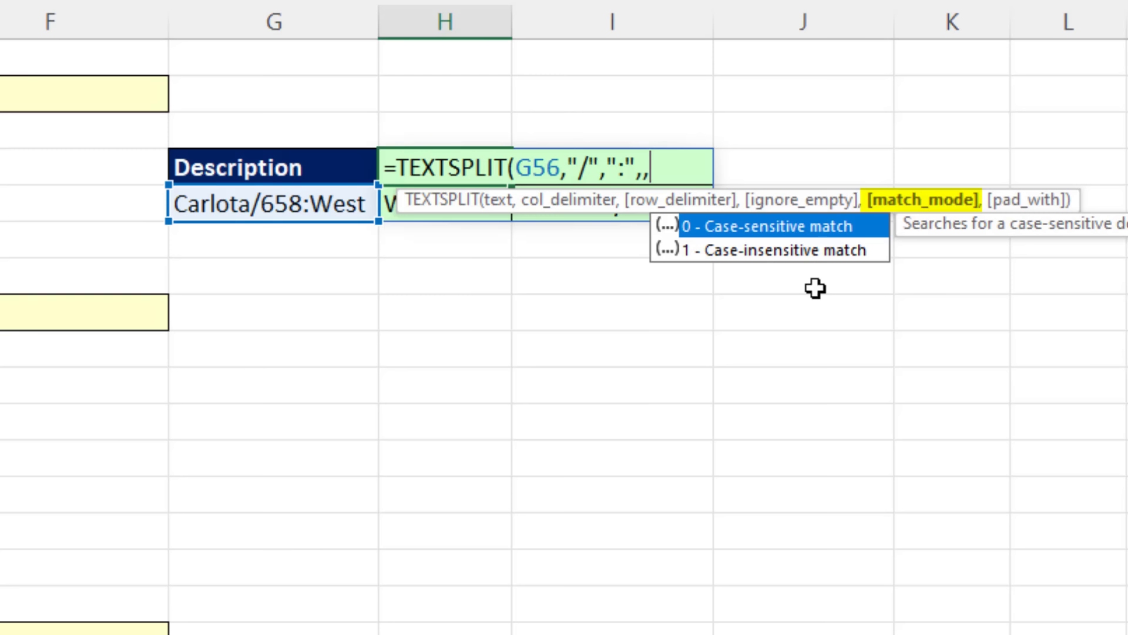
type(",")
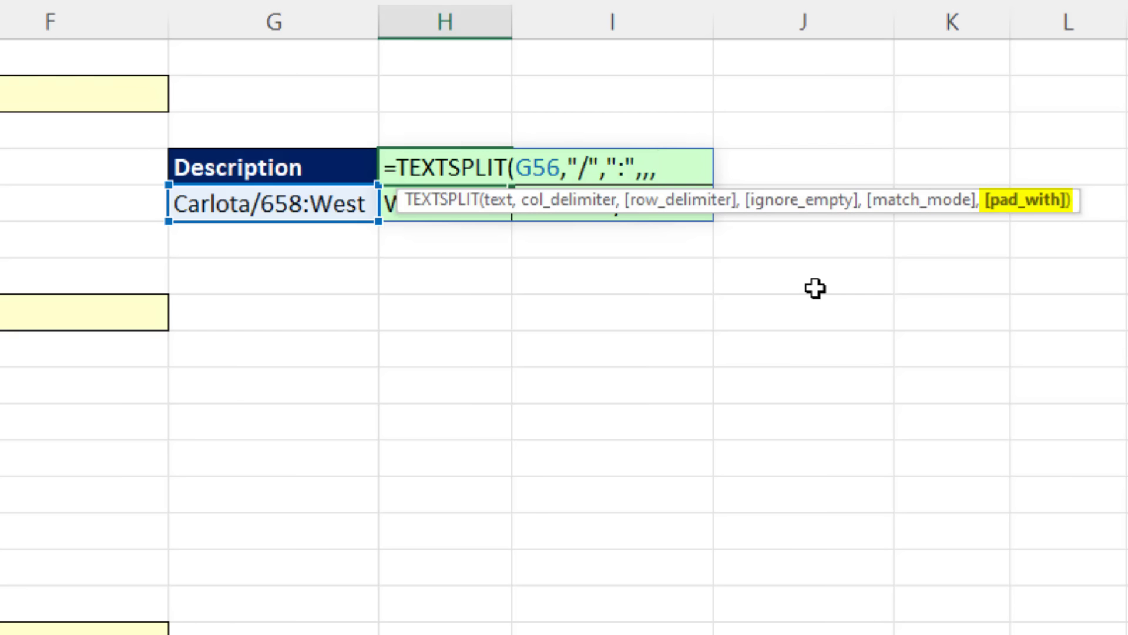
type("\"\")")
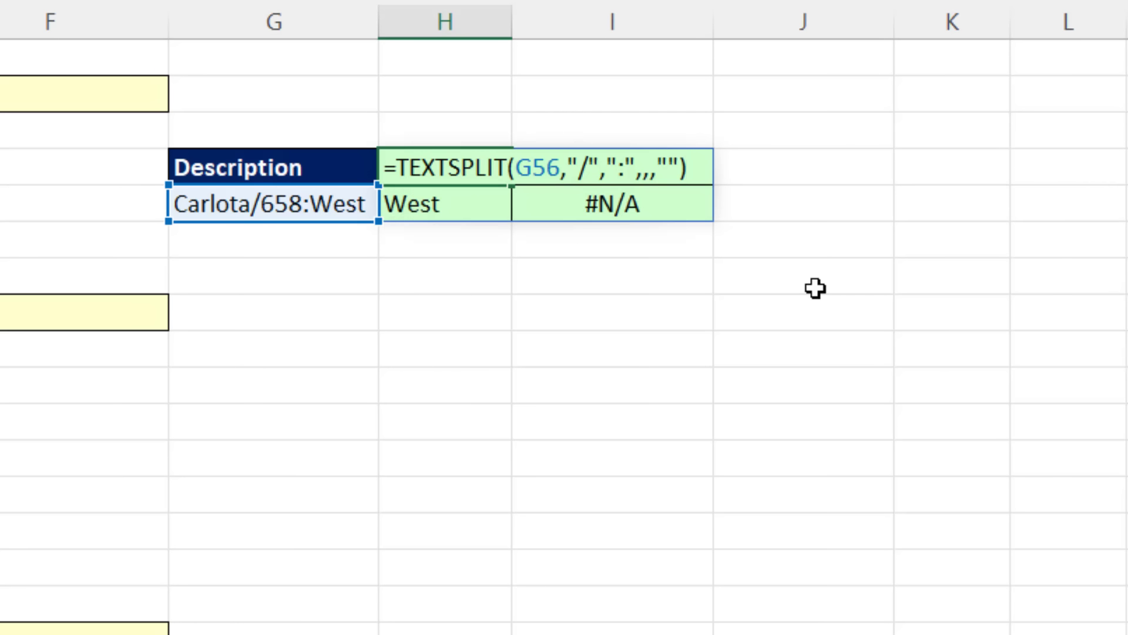
key("Return")
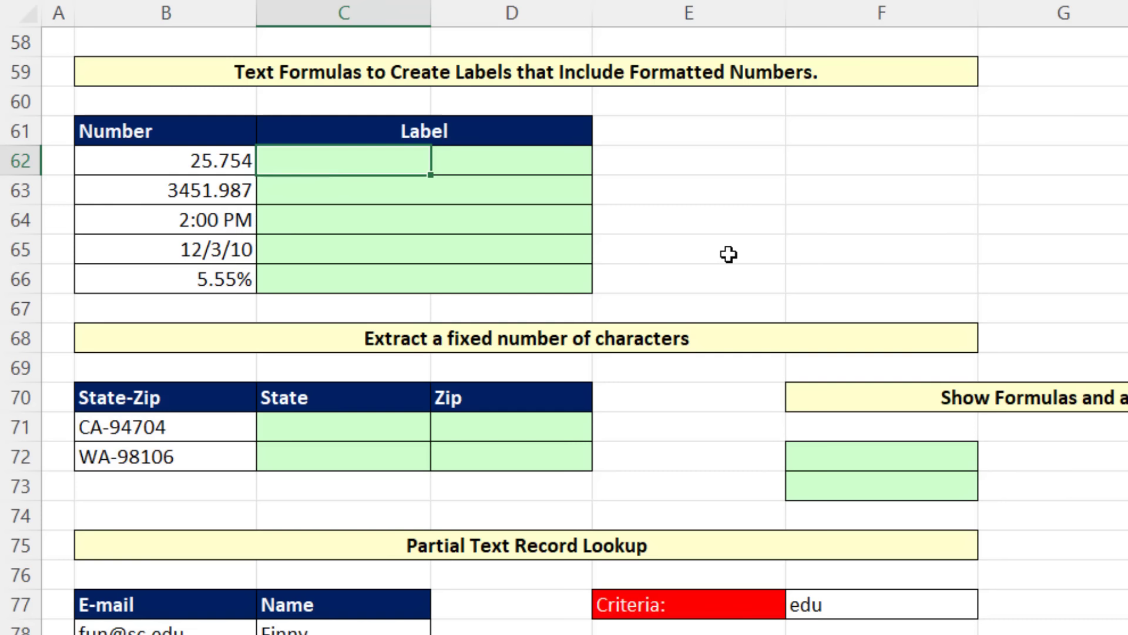
Step: Enter the label formula ="The amount due is: "&B62 in C62
left_click(190, 164)
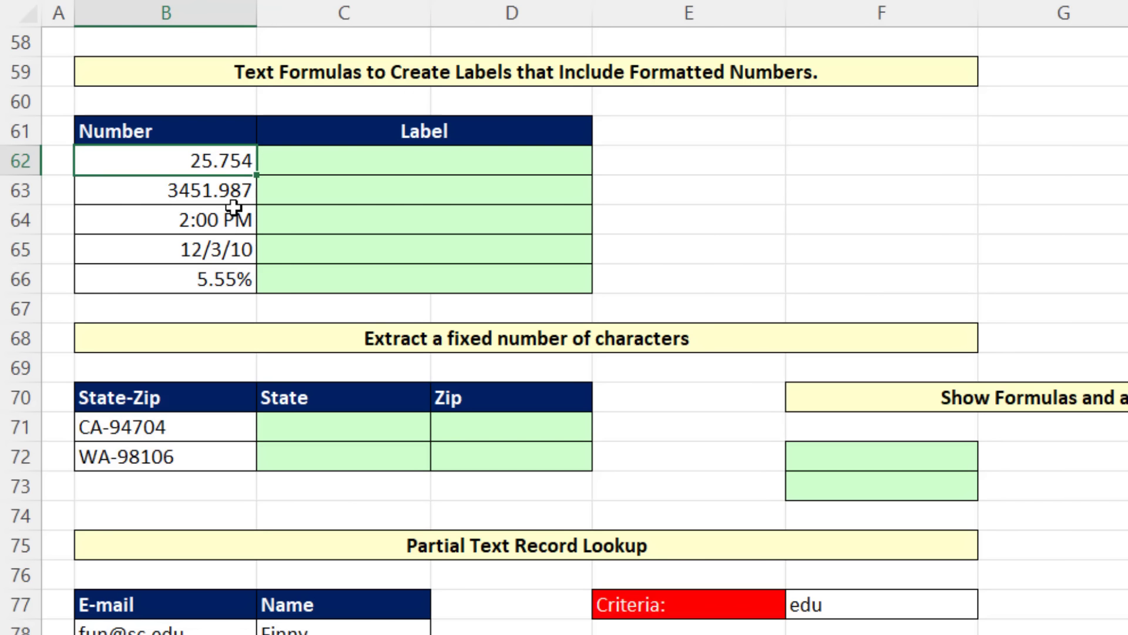
left_click(309, 163)
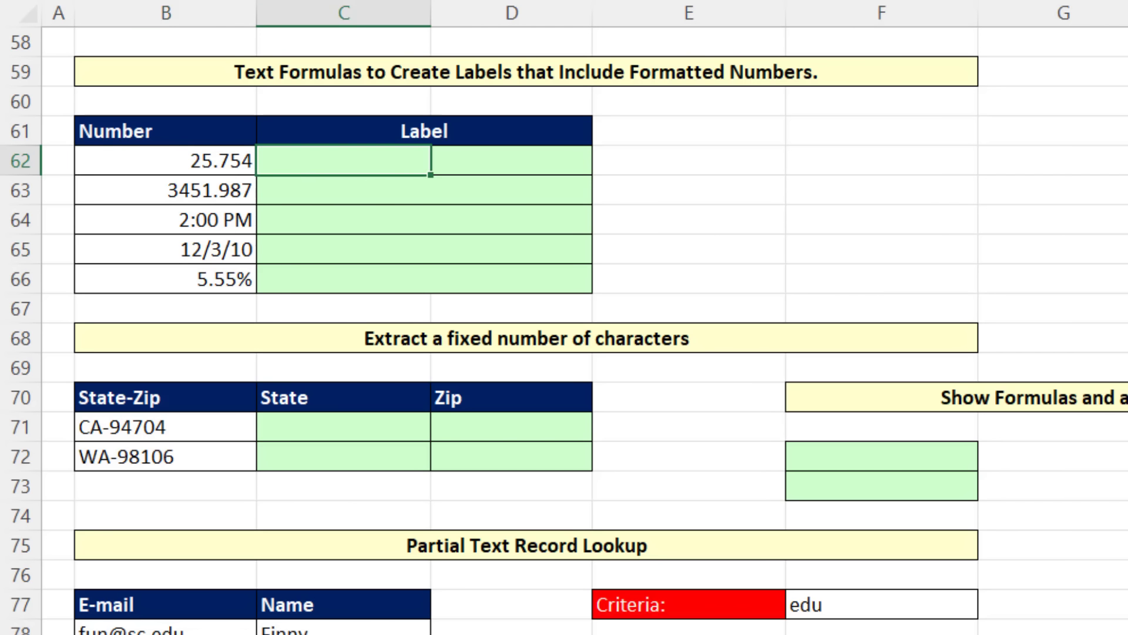
type("=\"The ")
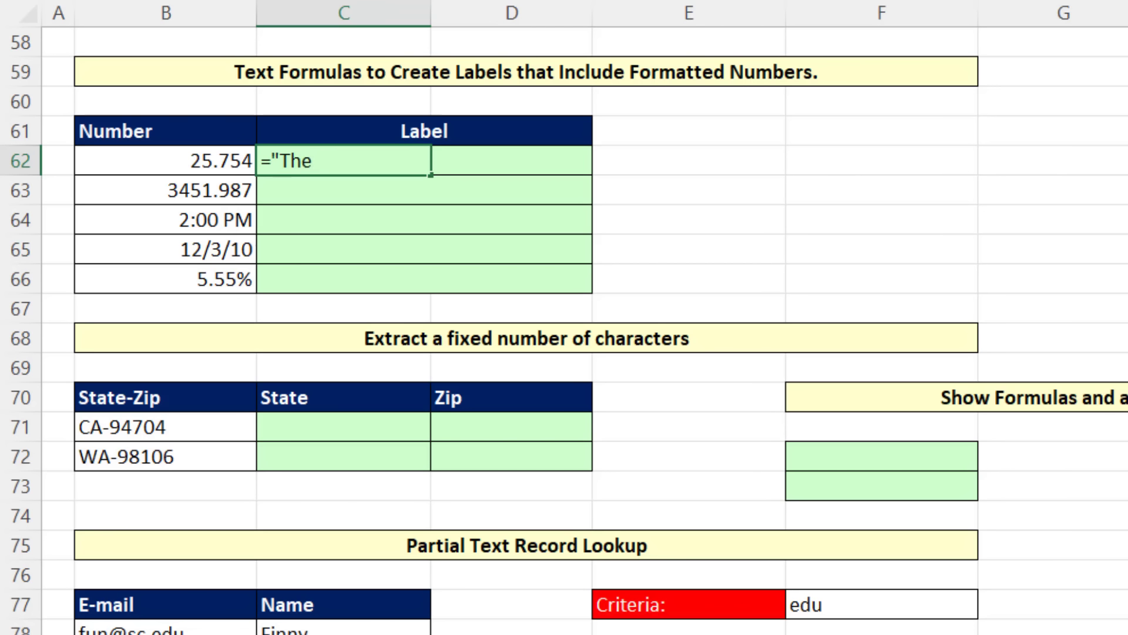
type("amount due is:")
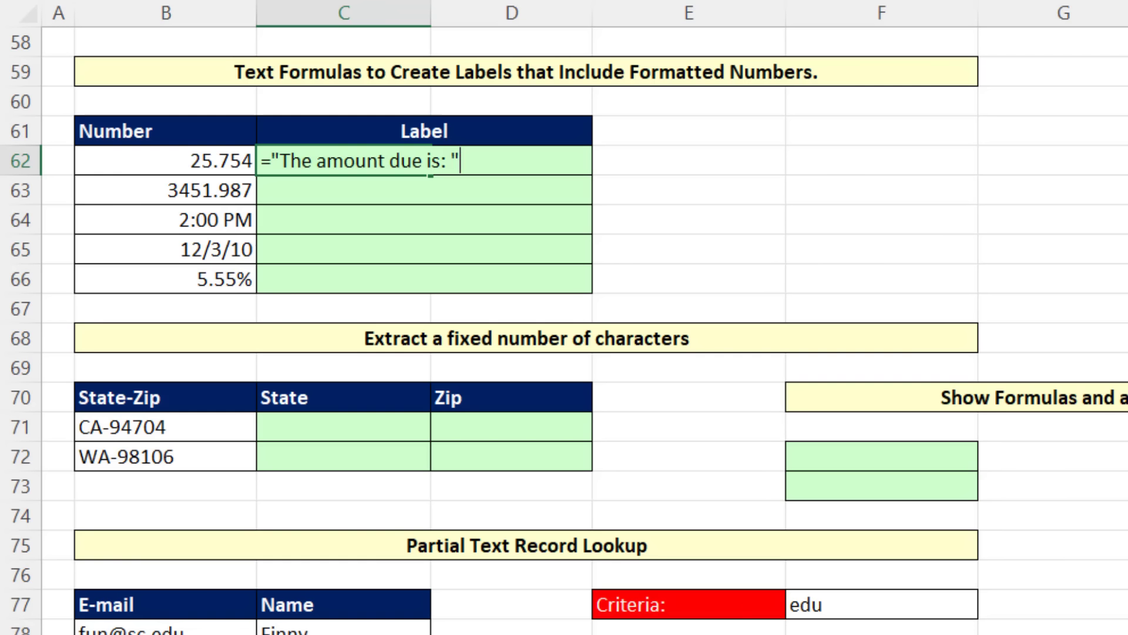
type(" \"&")
key("Left")
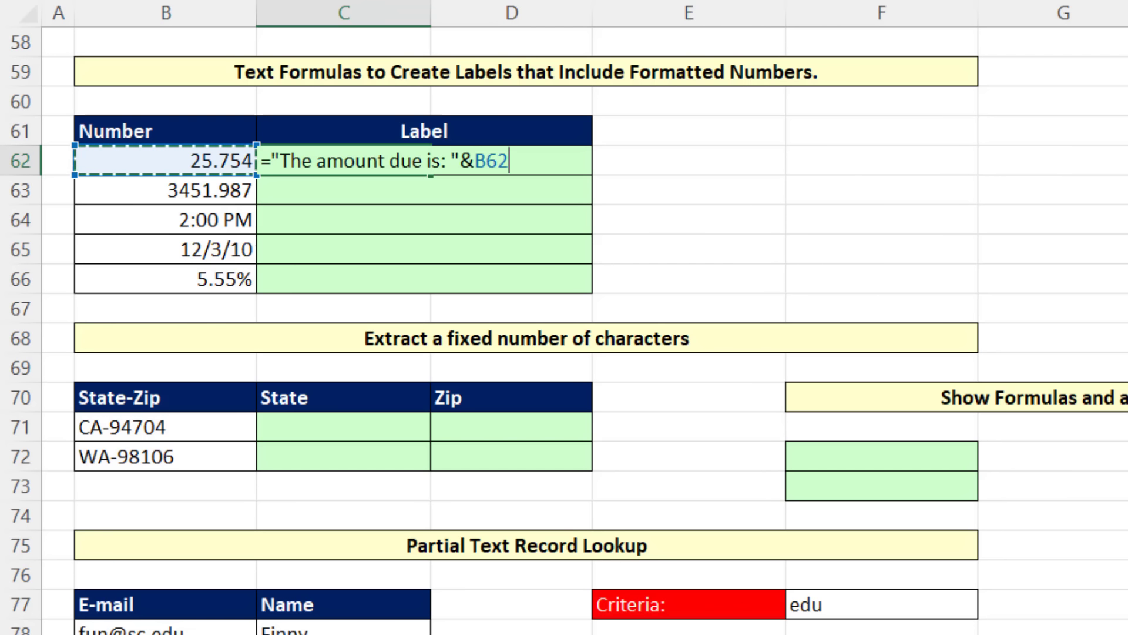
left_click(727, 242)
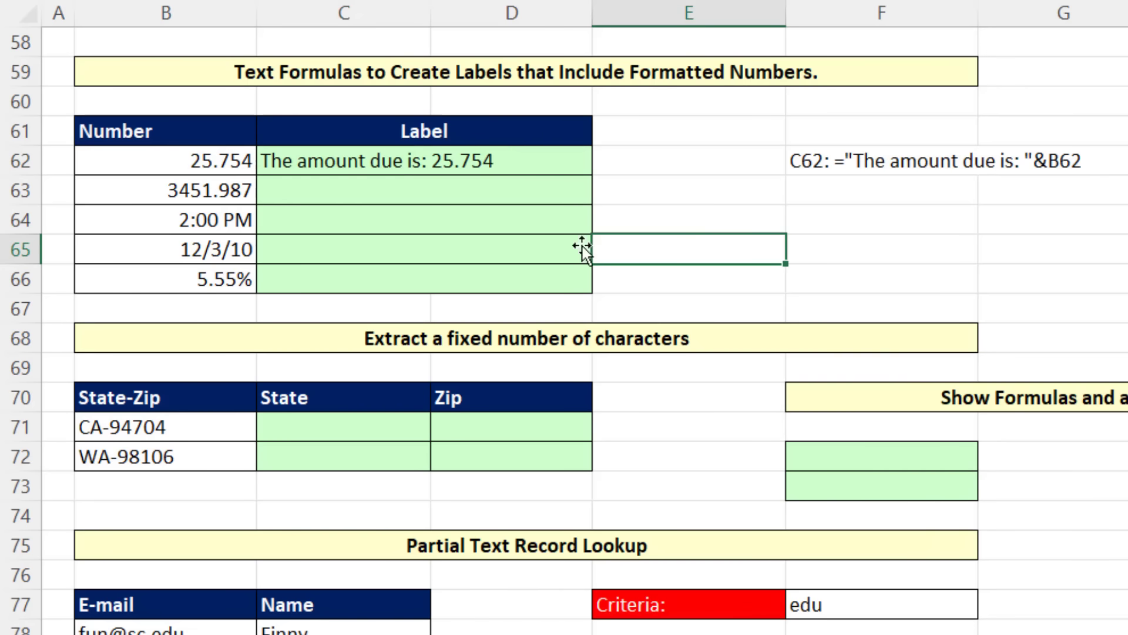
Step: Try 2.365 as the number in B62 to test the label, and undo the entry
left_click(206, 154)
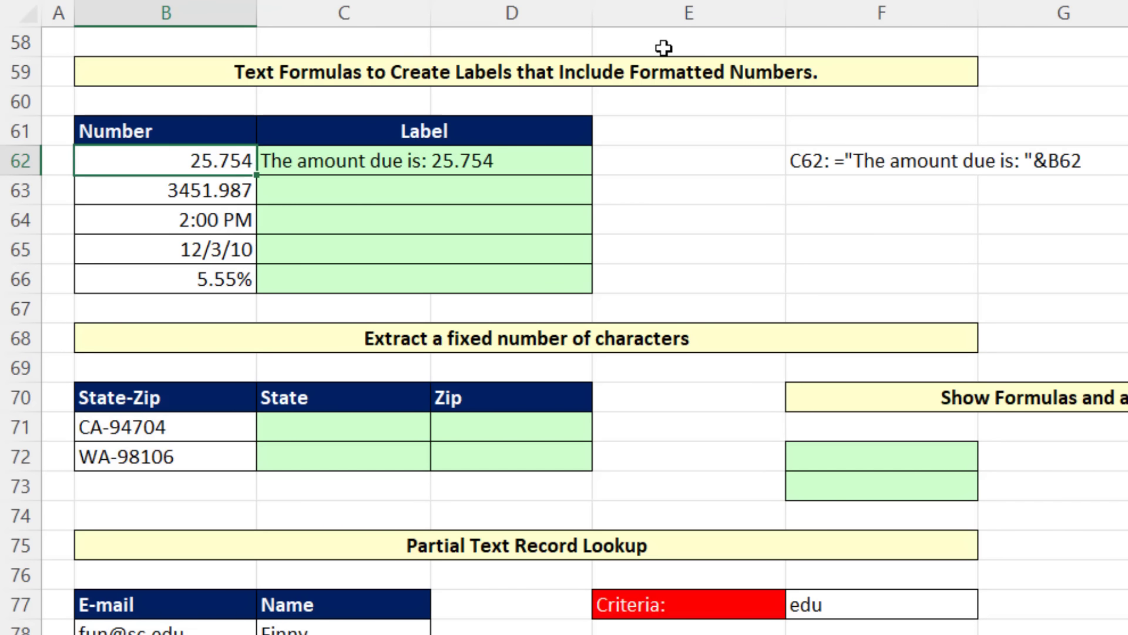
type("2.365")
key("ctrl+Return")
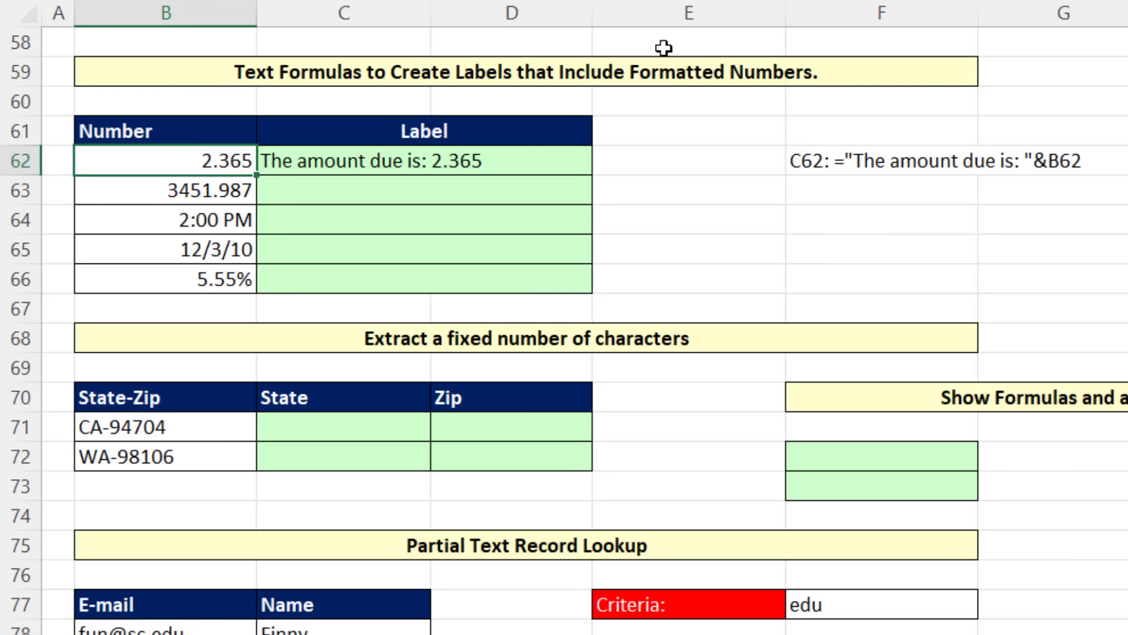
key("ctrl+z")
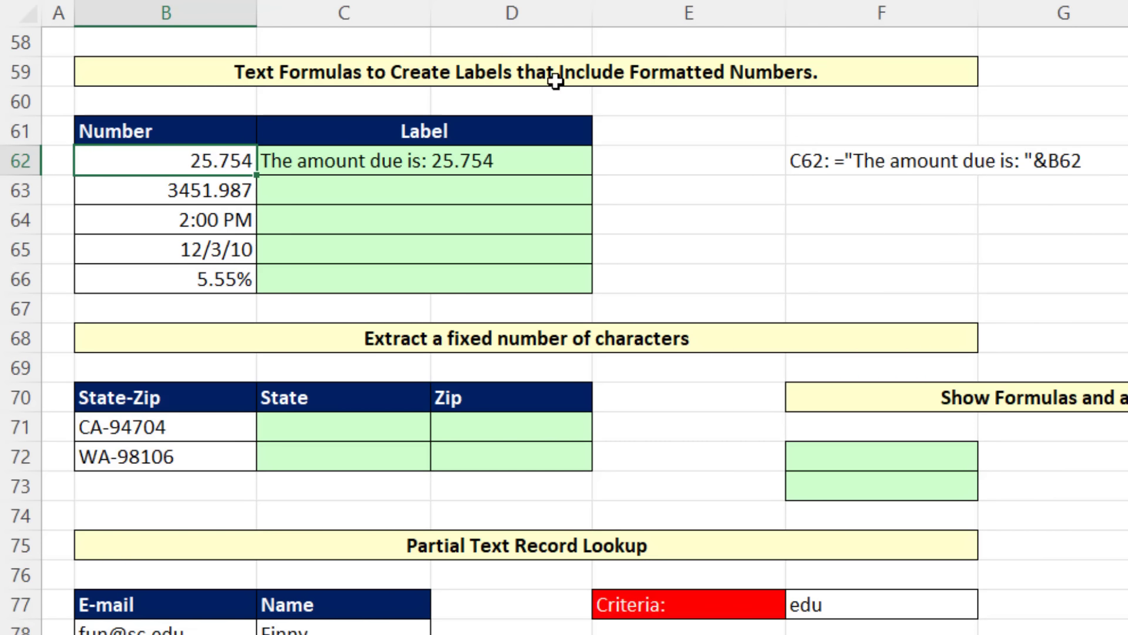
Step: Wrap the B62 reference in the C62 label formula in DOLLAR, giving ="The amount due is: "&DOLLAR(B62)
left_click(321, 160)
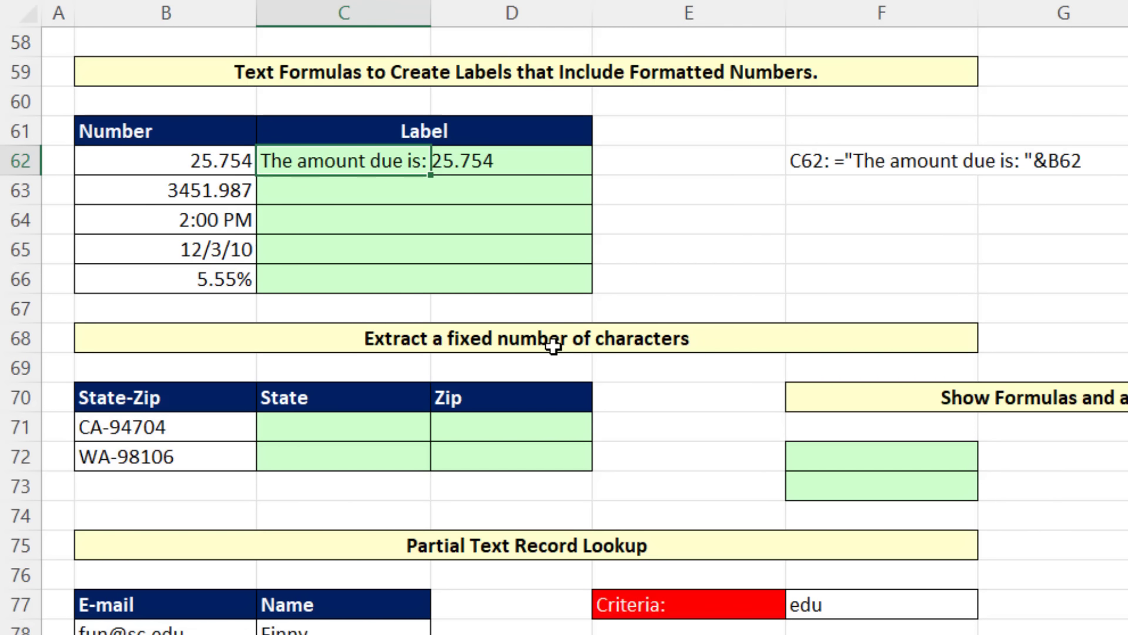
key("F2")
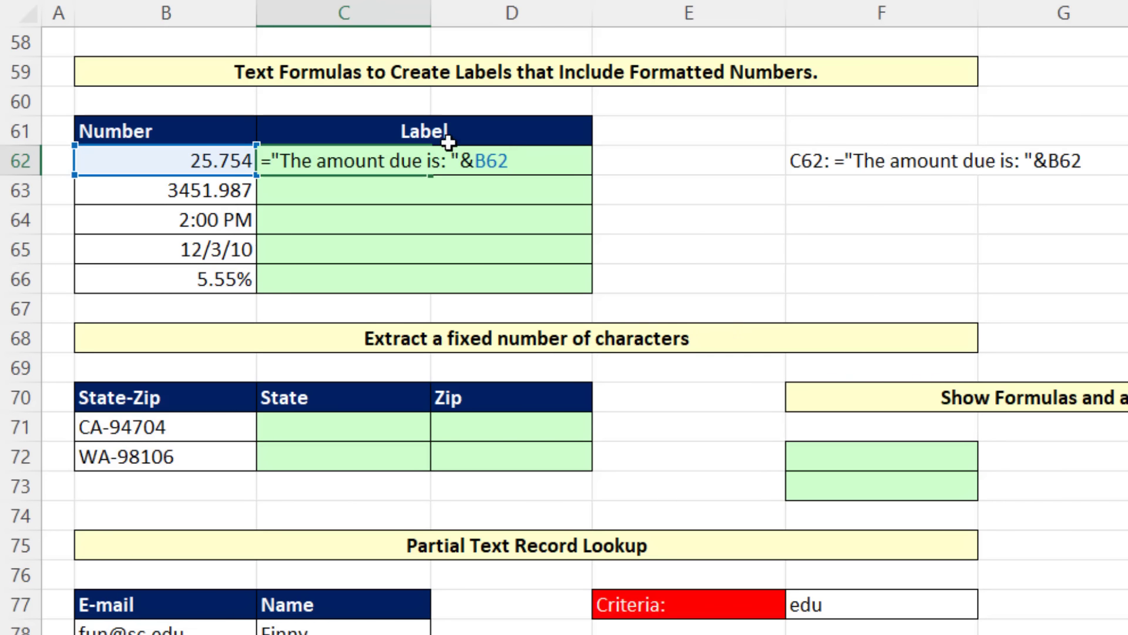
type("dol")
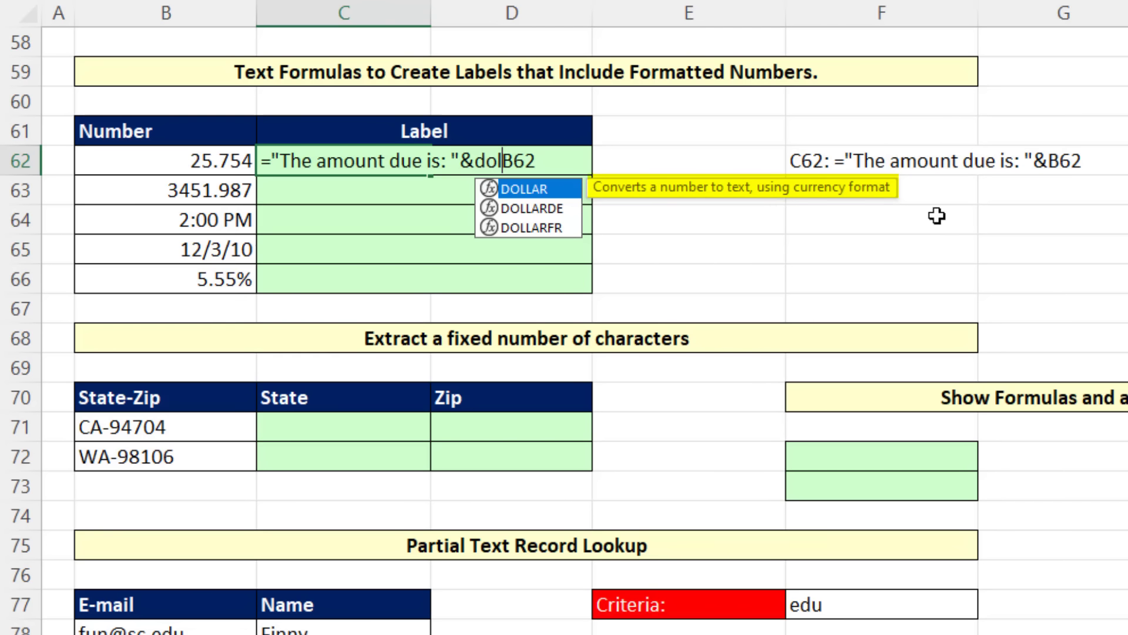
key("Tab")
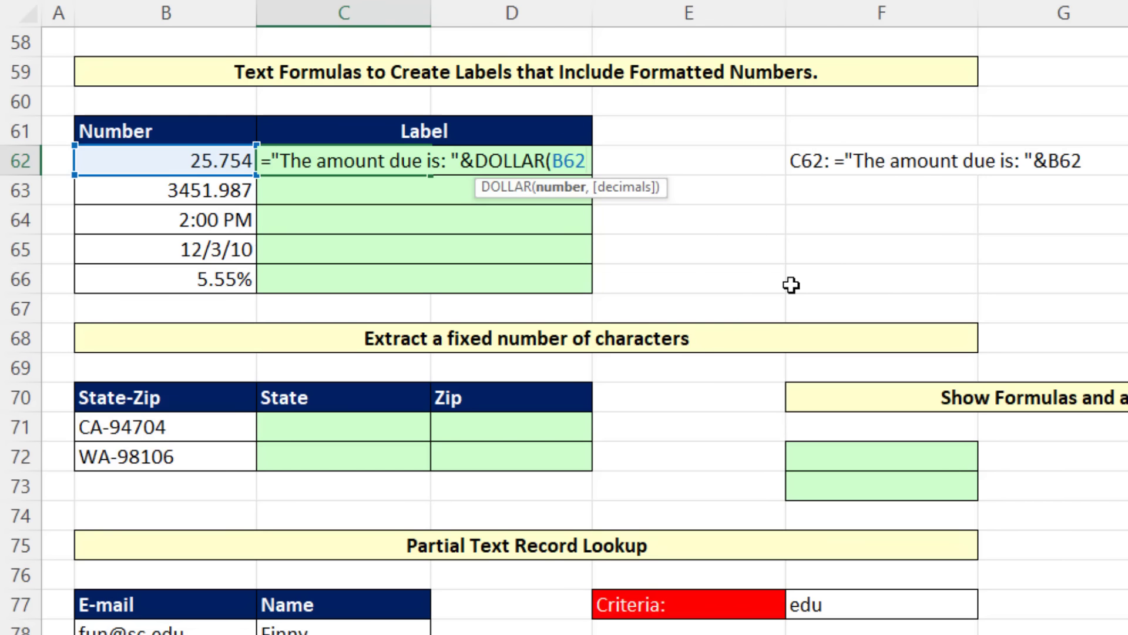
type(")")
key("Return")
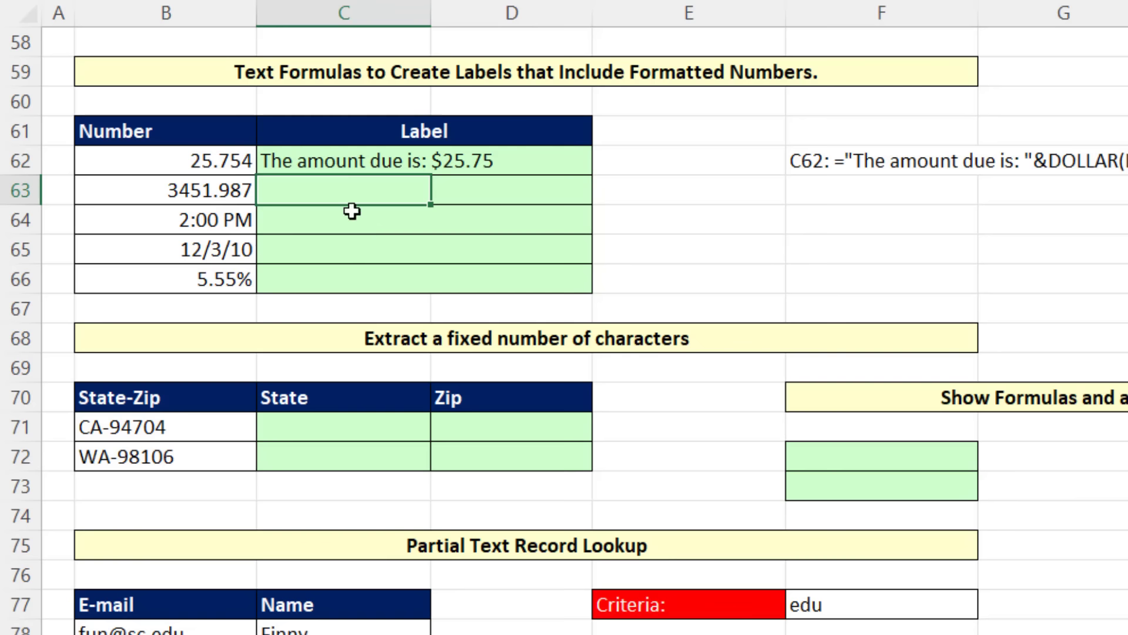
Step: Try 10258.69 as the number in B62 to test the currency label, and undo the entry
left_click(204, 163)
type("10258.69")
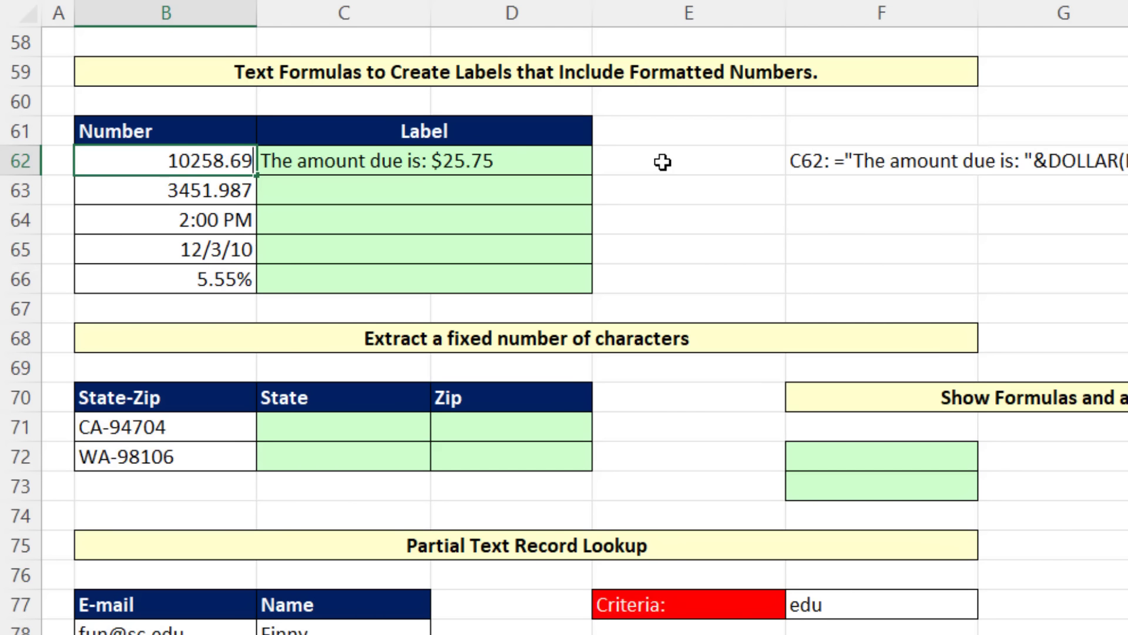
key("Return")
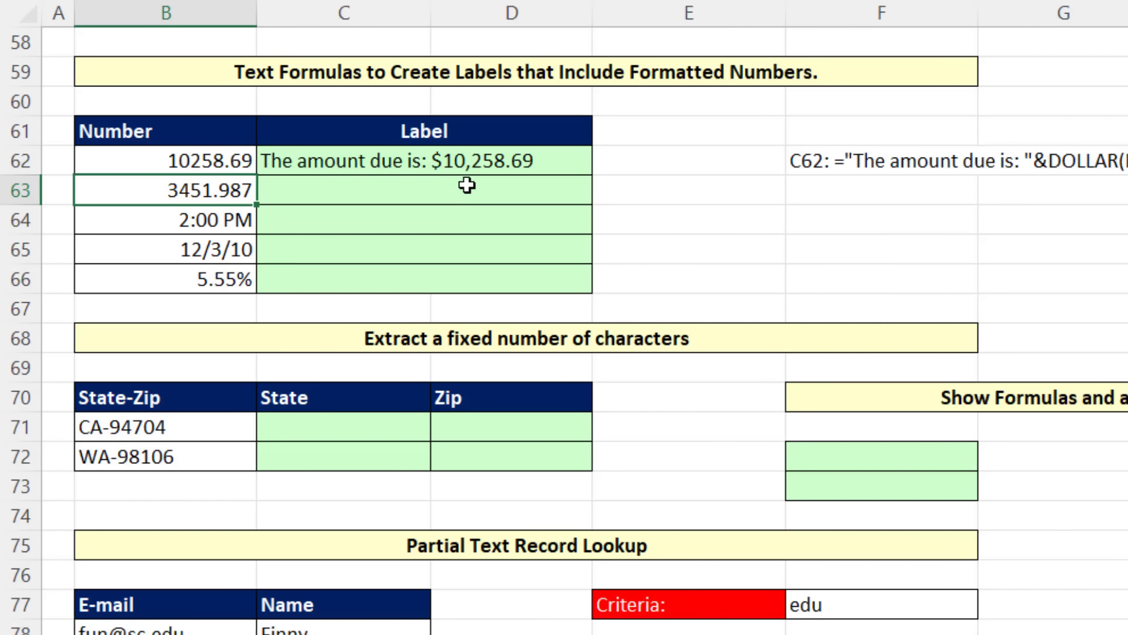
key("ctrl+z")
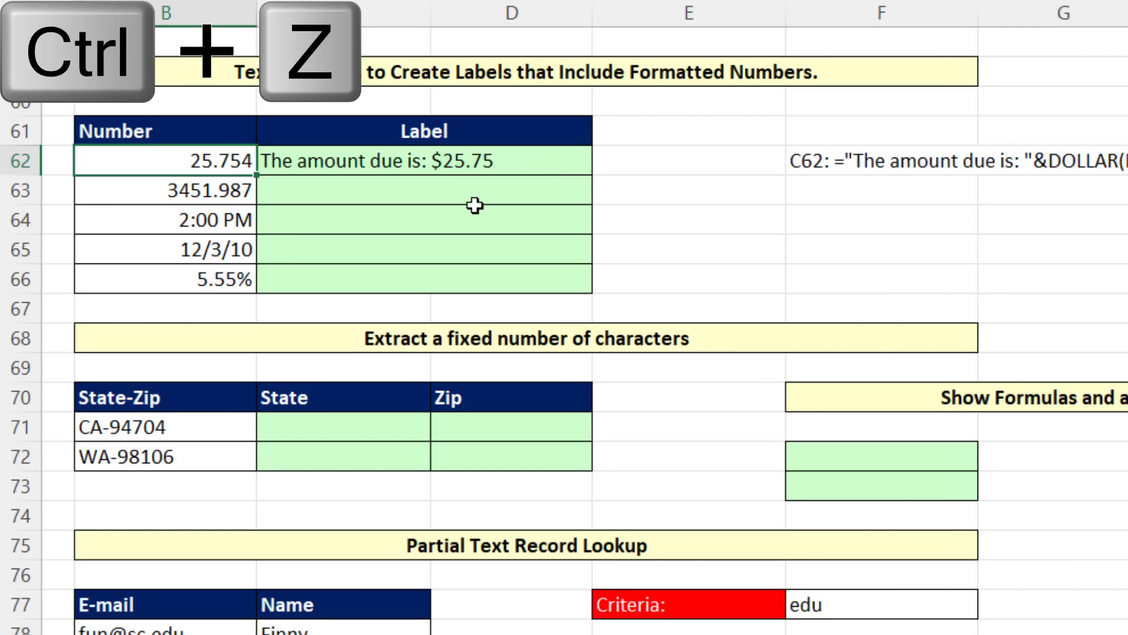
Step: Copy the C62 label formula down to C63 and replace DOLLAR with FIXED, giving ="The amount due is: "&FIXED(B63)
left_click(394, 159)
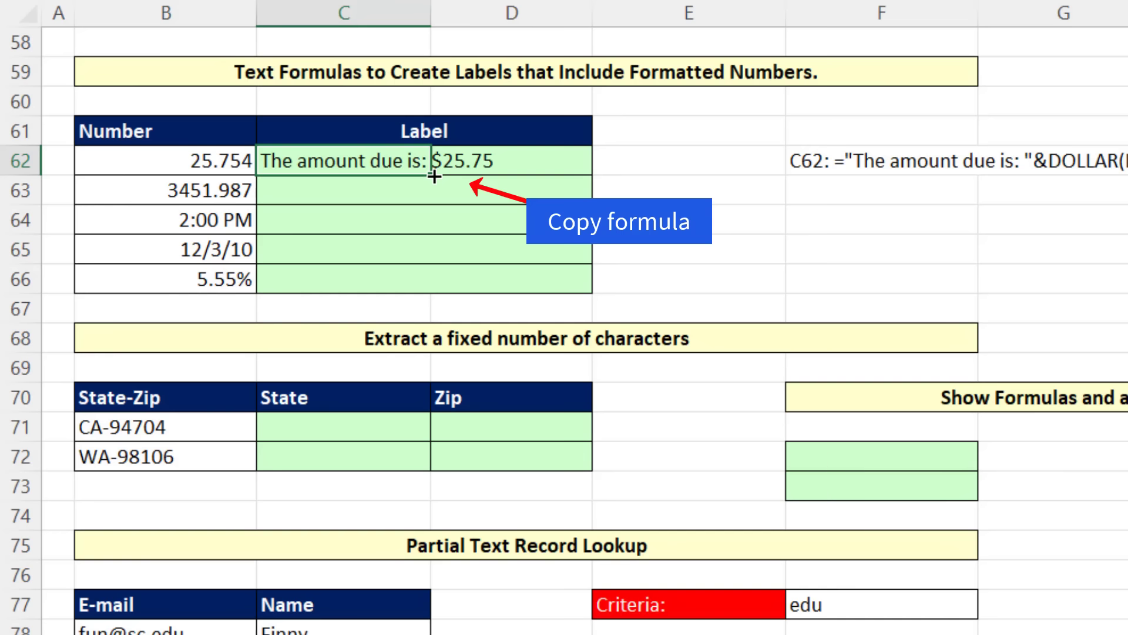
left_click_drag(435, 176, 429, 208)
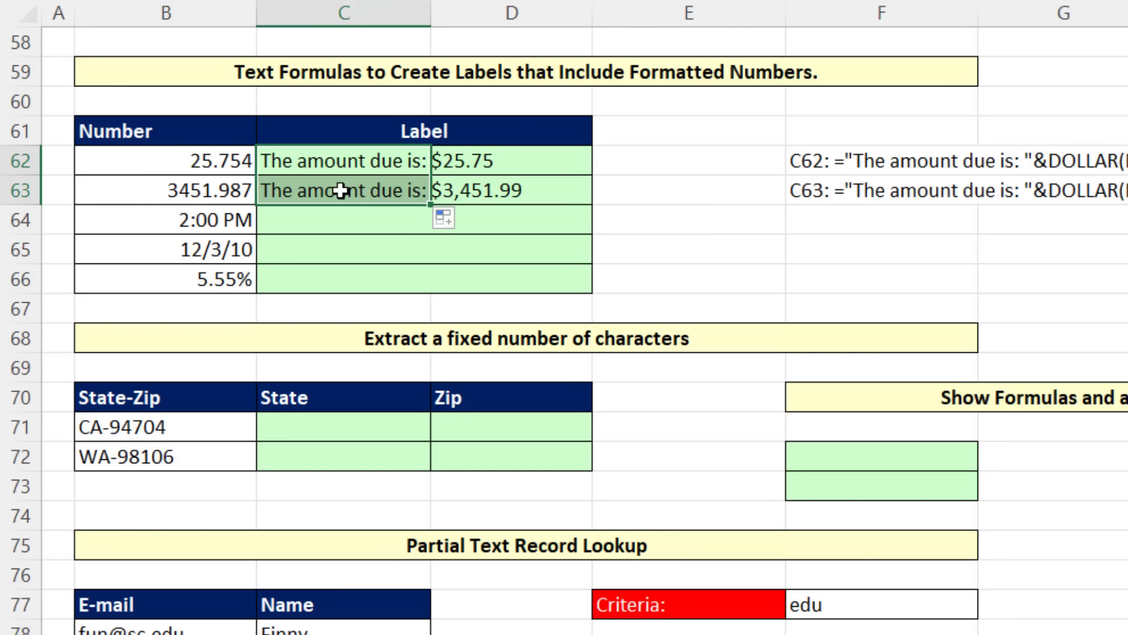
left_click(341, 190)
double_click(362, 178)
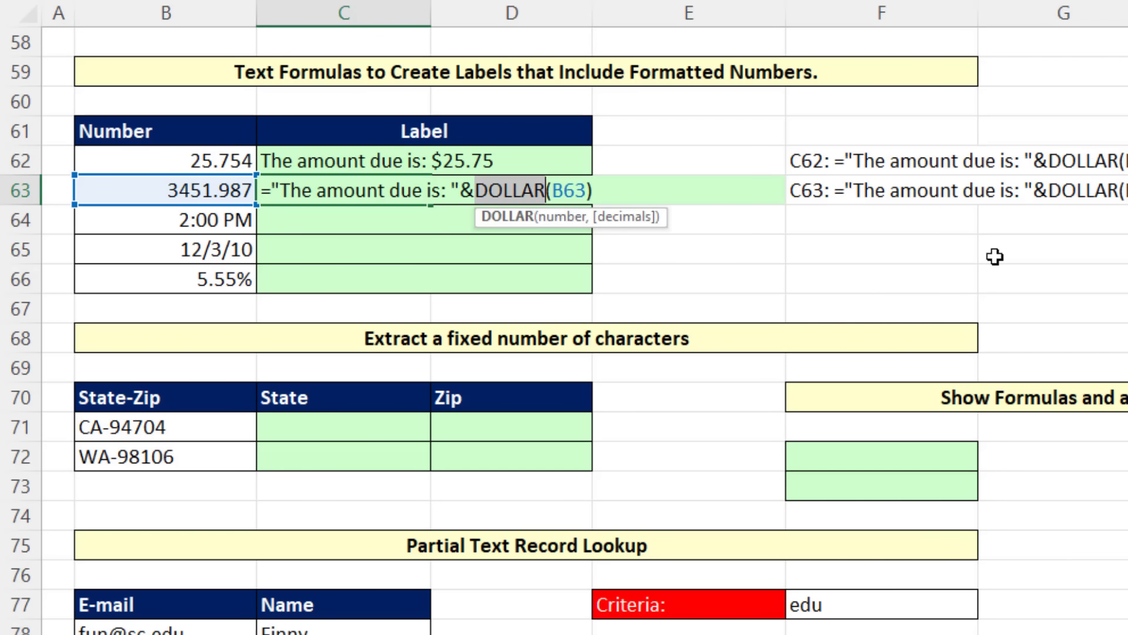
type("fixed")
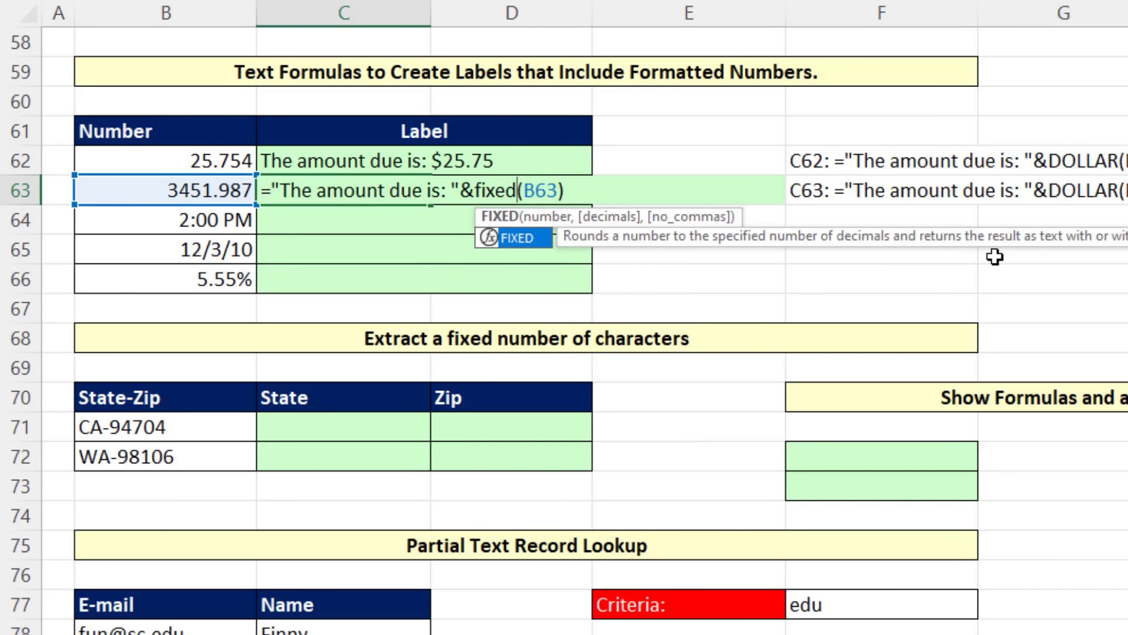
left_click(562, 191)
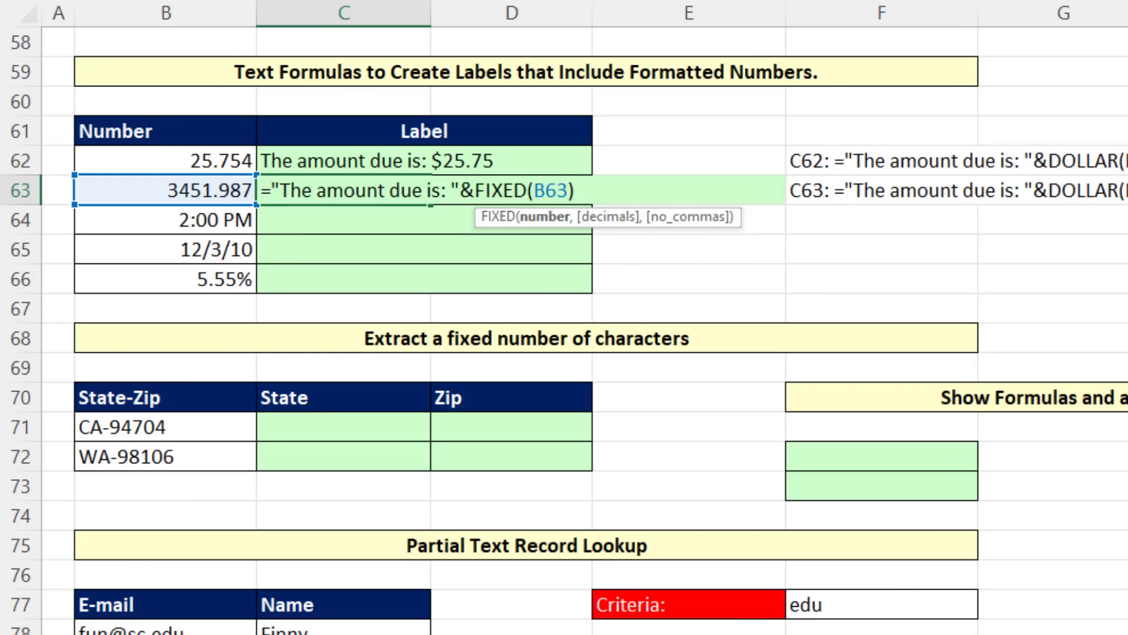
key("Return")
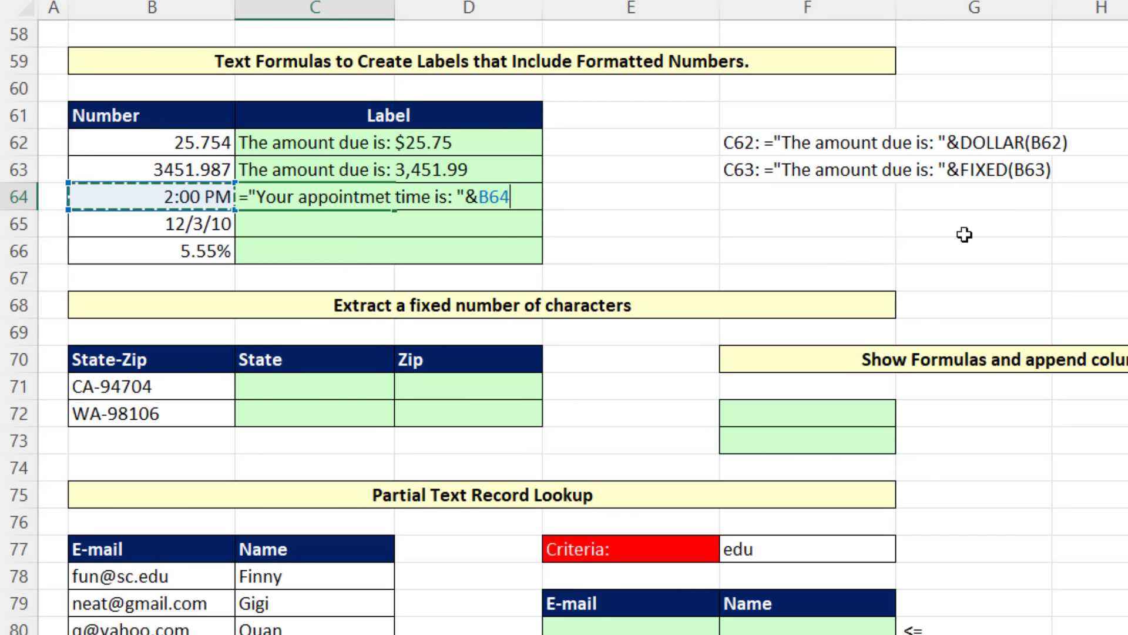
Step: Enter the label formula ="Your appointmet time is: "&B64 in C64, and run a spelling check with C64:E65 selected
key("Return")
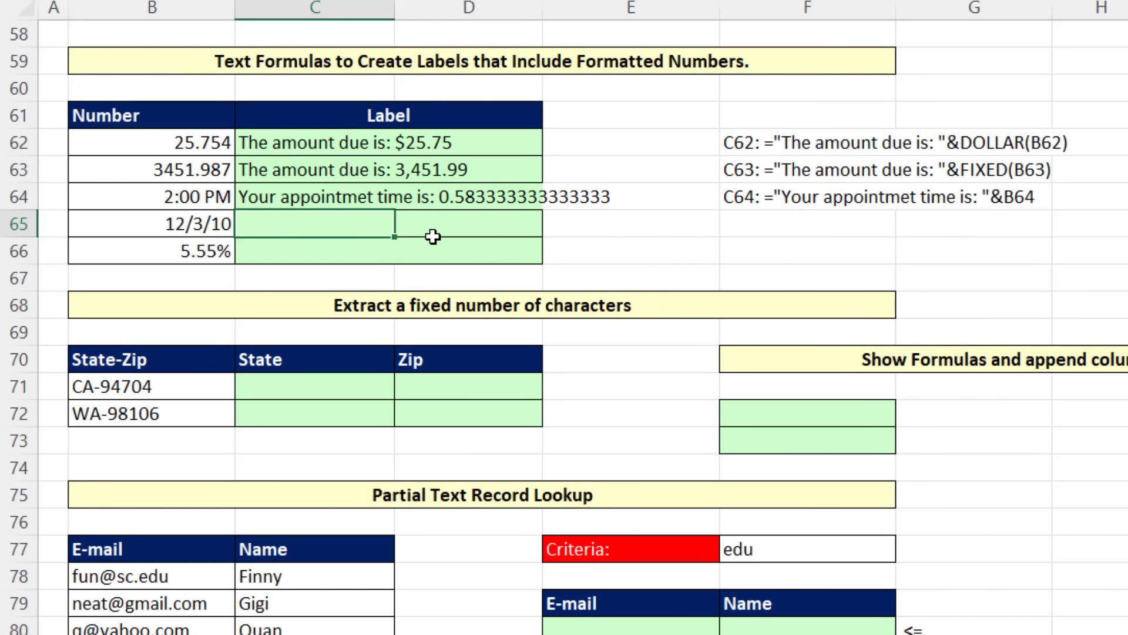
left_click_drag(282, 198, 582, 229)
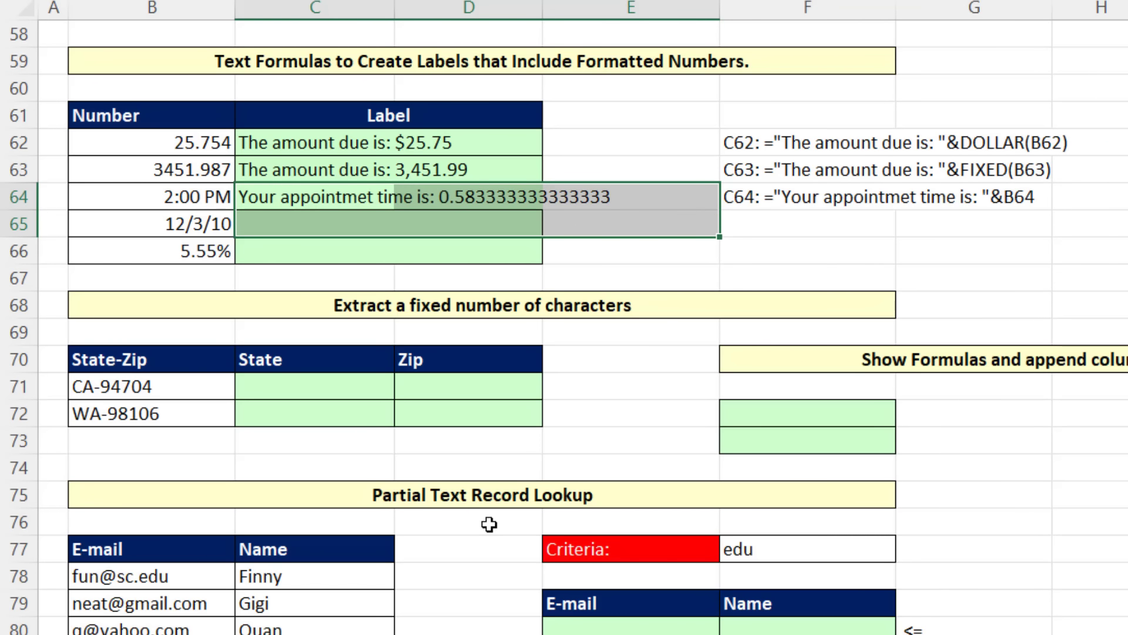
key("F7")
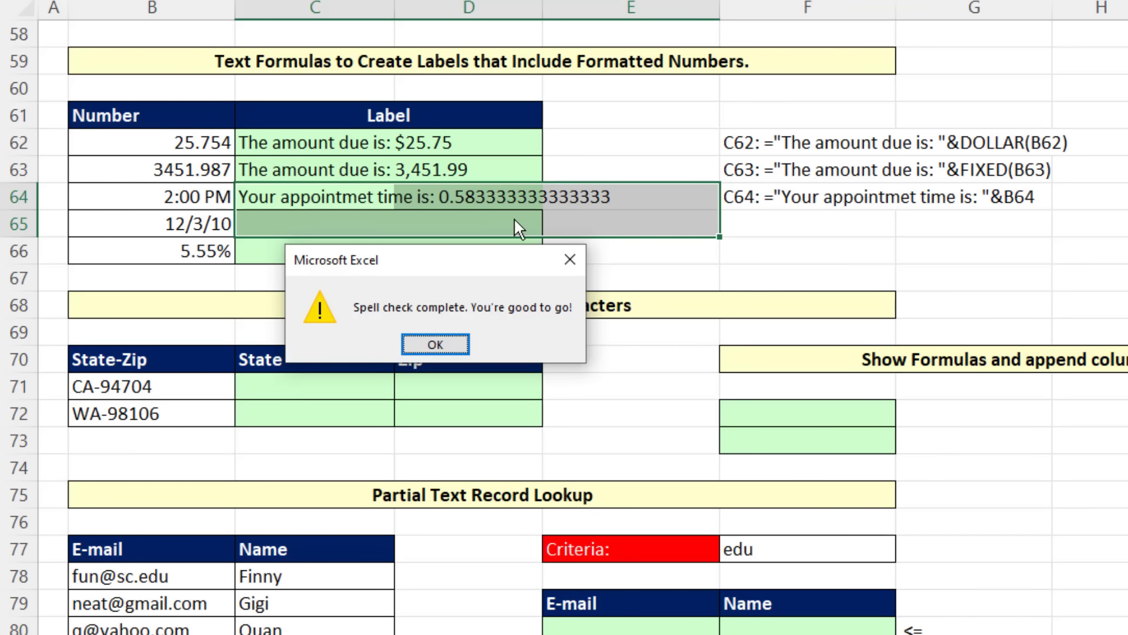
left_click(570, 259)
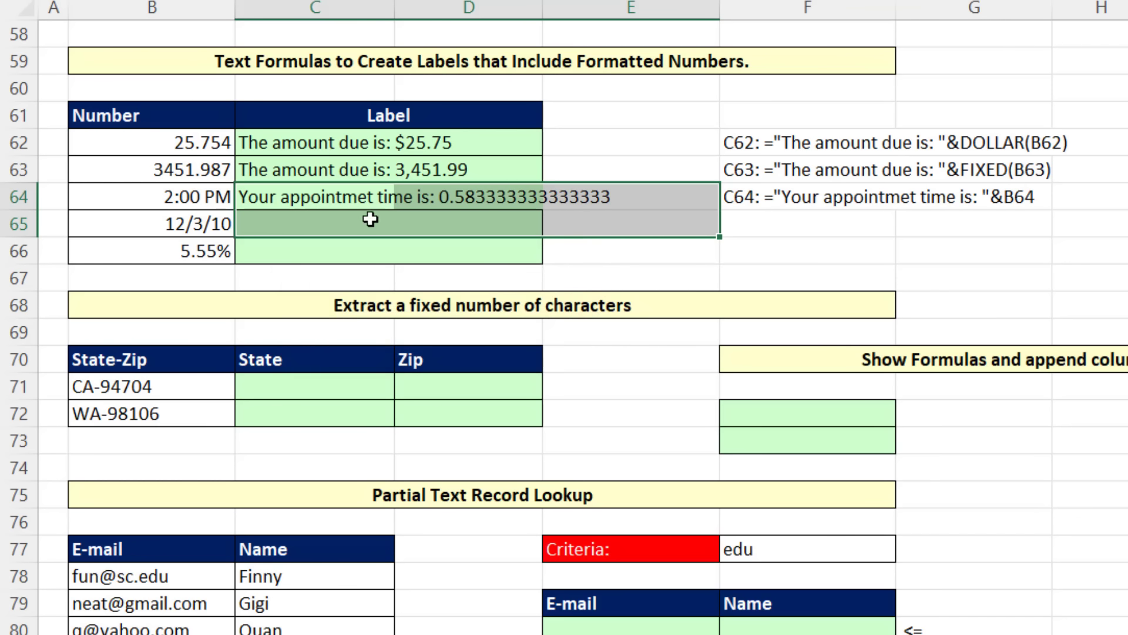
Step: Spell-check the text inside the C64 formula and correct "appointmet" to "appointment"
left_click(353, 200)
key("F2")
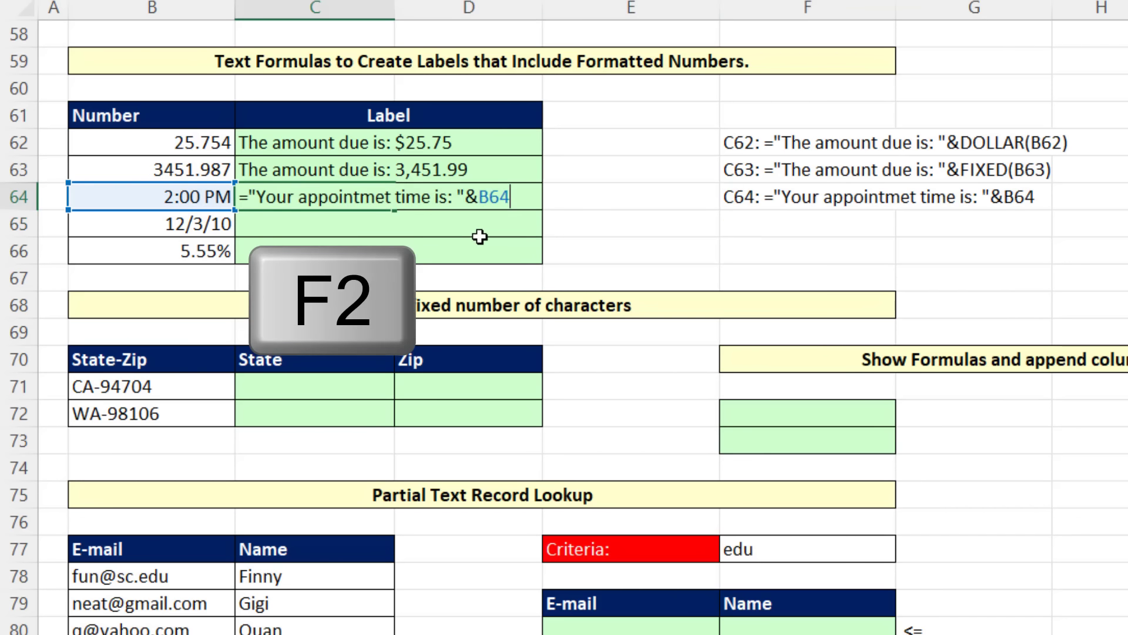
key("F7")
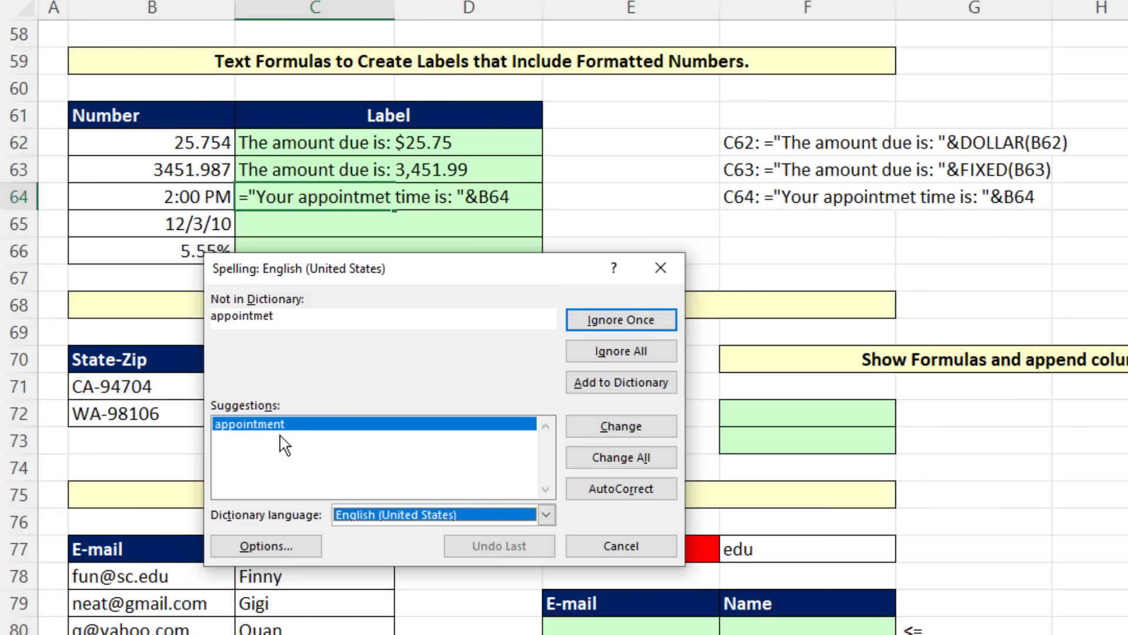
left_click(621, 427)
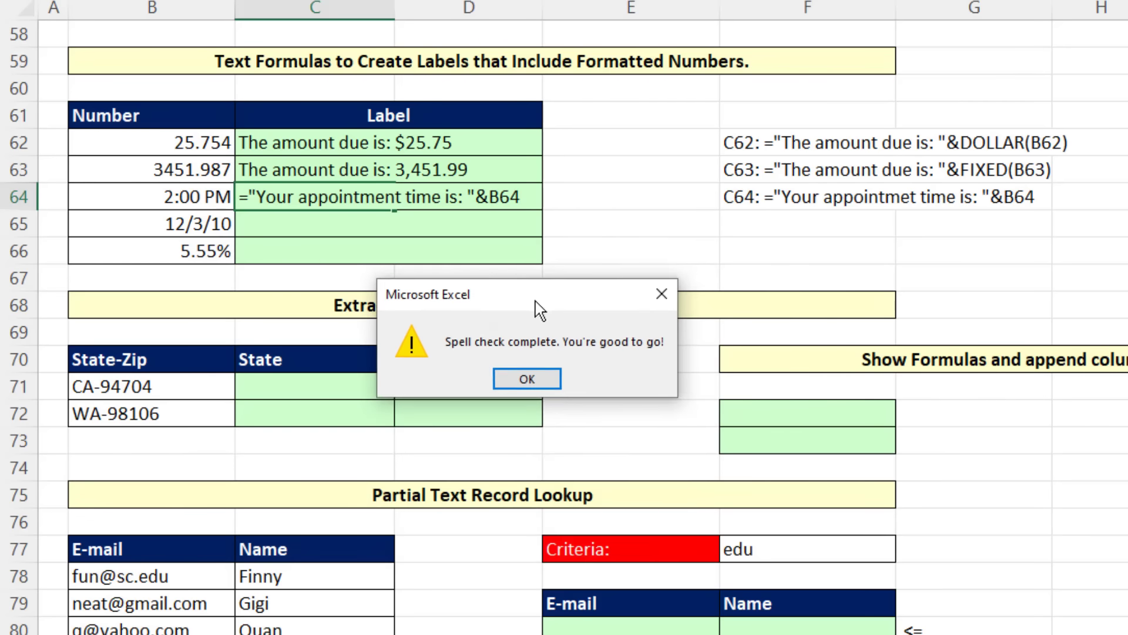
left_click(532, 381)
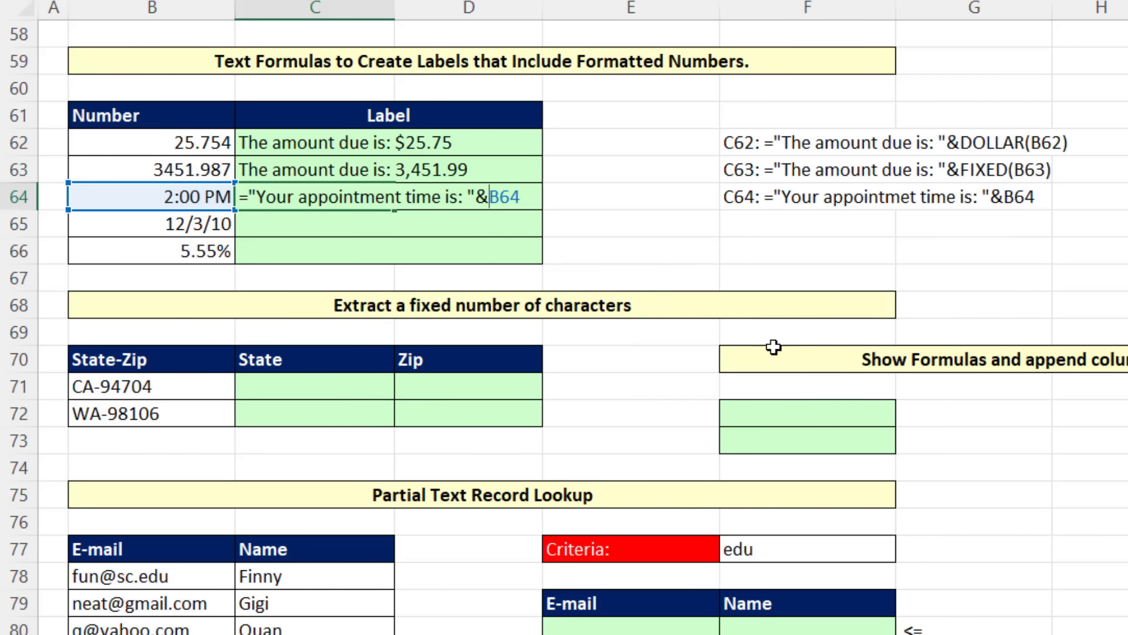
Step: Wrap the B64 reference in the C64 label formula in TEXT with the format "hh:mm AM/PM"
type("text")
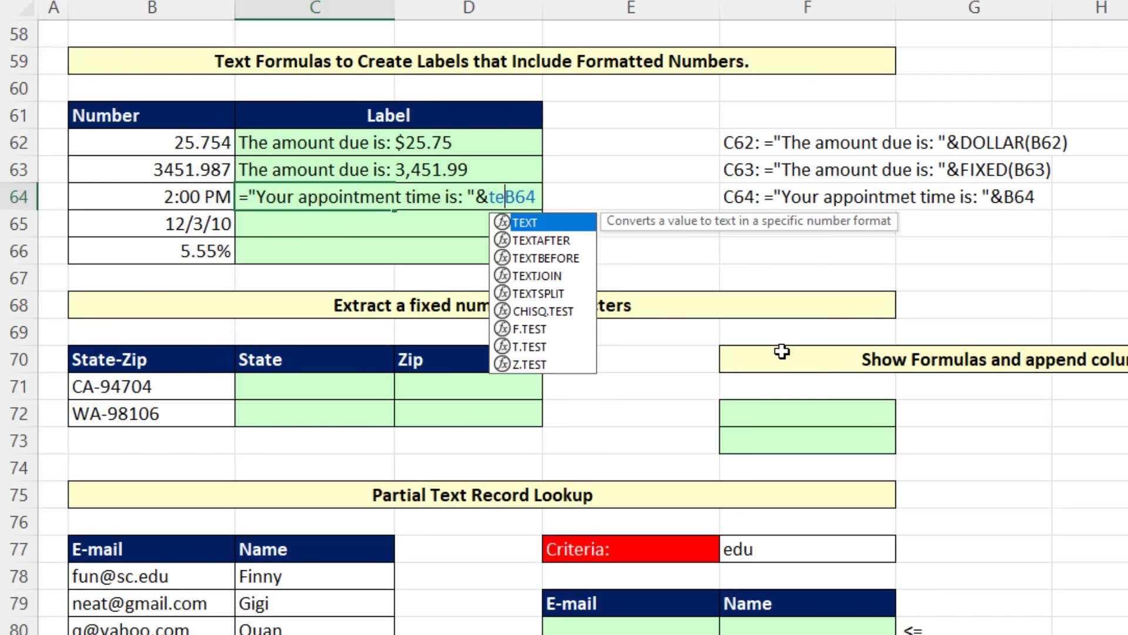
key("Tab")
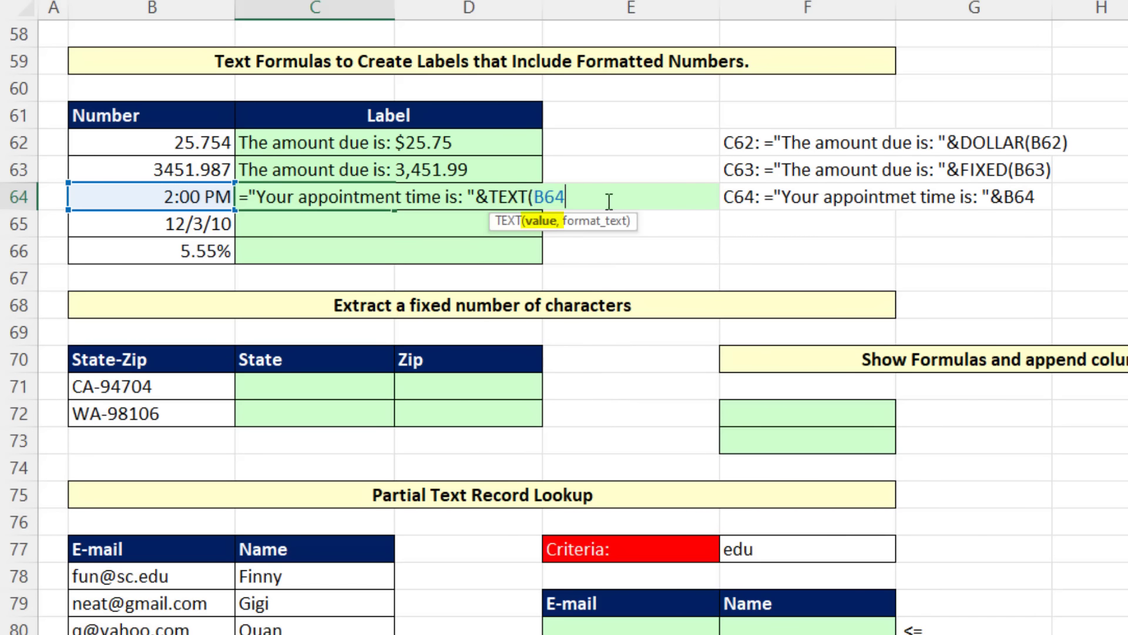
type(",\"hh:")
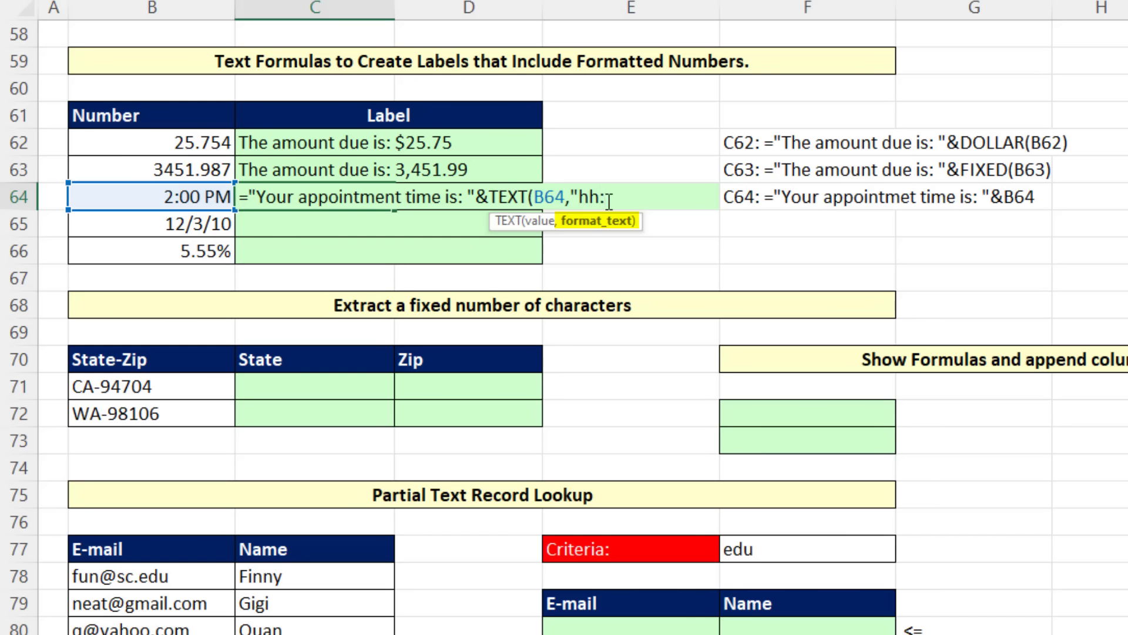
type("mm AM/PM\"")
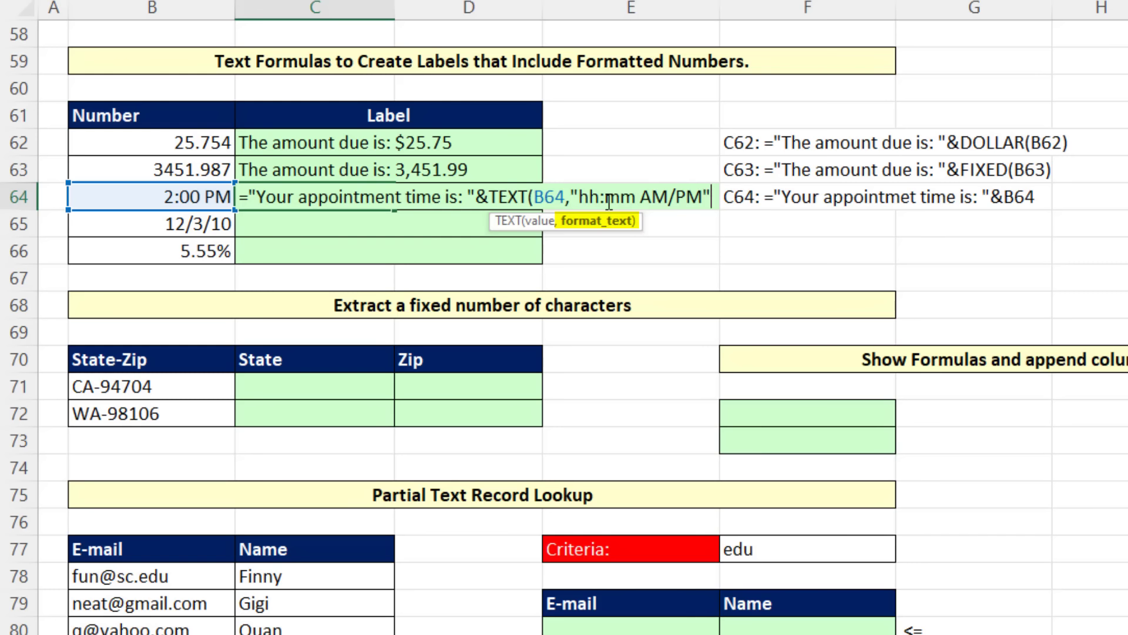
type(")")
key("Return")
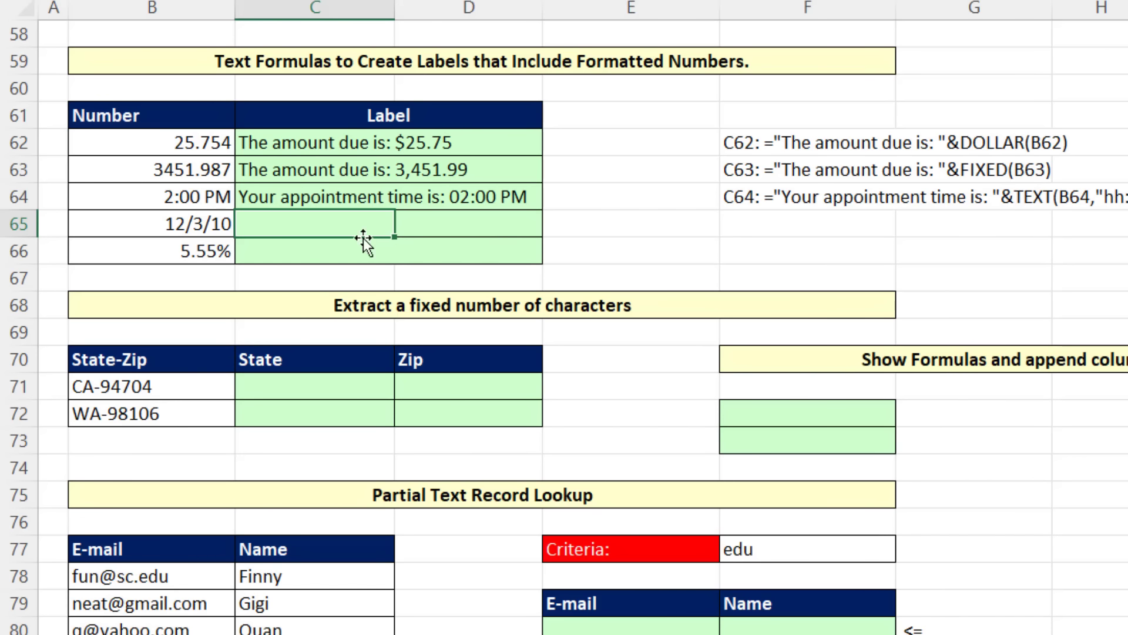
Step: Shorten the time format in the C64 label formula to "h:mm AM/PM"
left_click(308, 202)
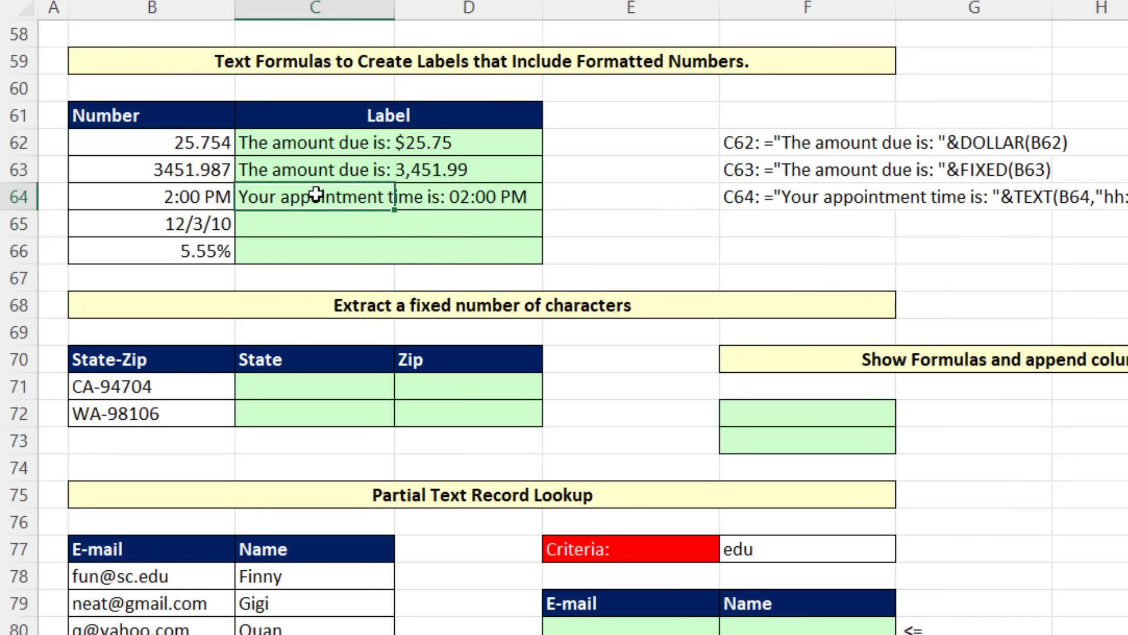
double_click(307, 201)
left_click(595, 202)
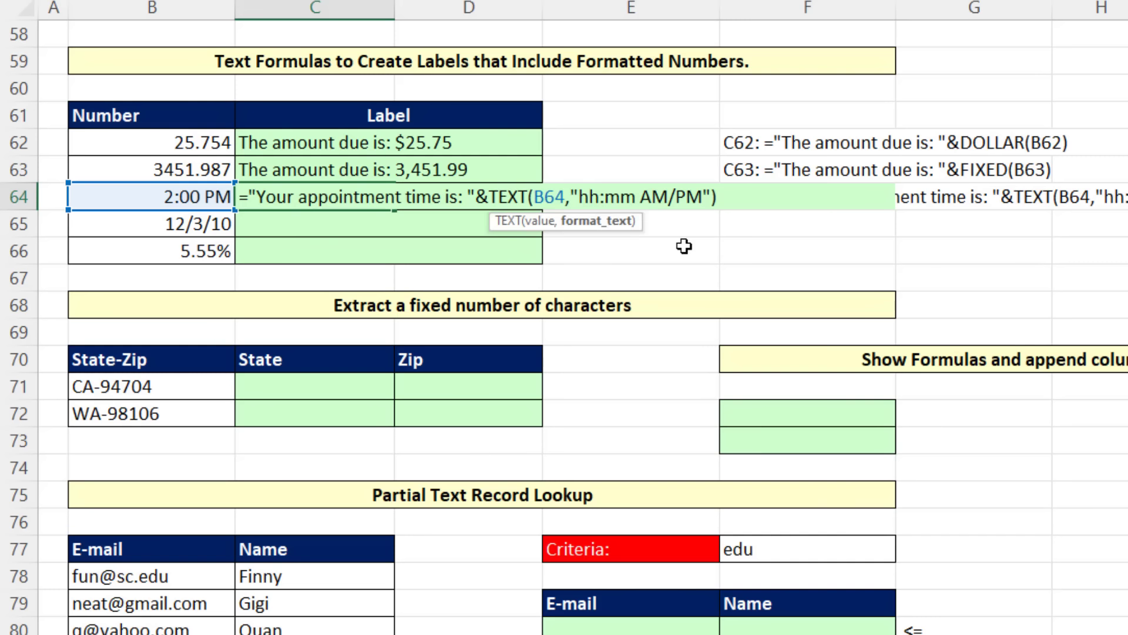
key("BackSpace")
key("Return")
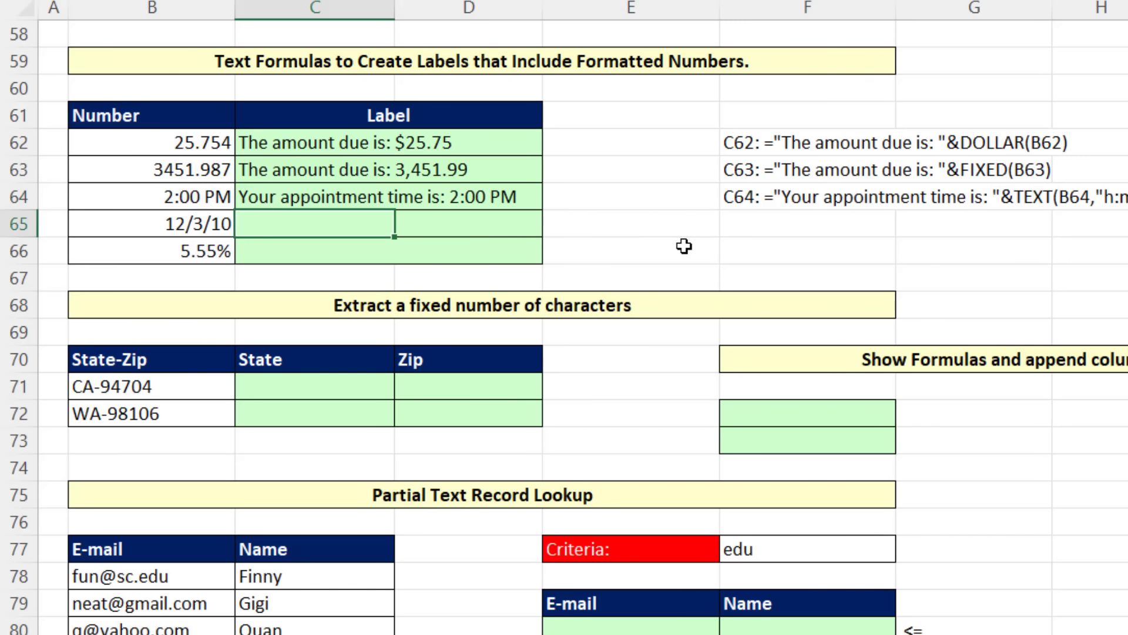
Step: Try 10 PM as the time in B64 to test the appointment label, and undo the entry
left_click(180, 196)
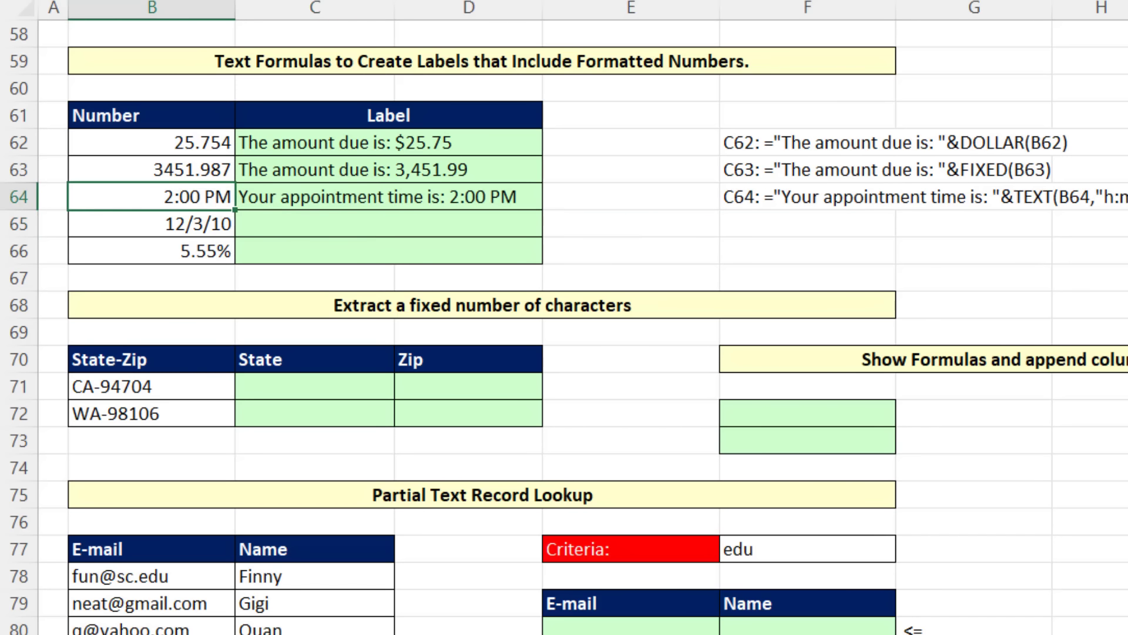
type("10")
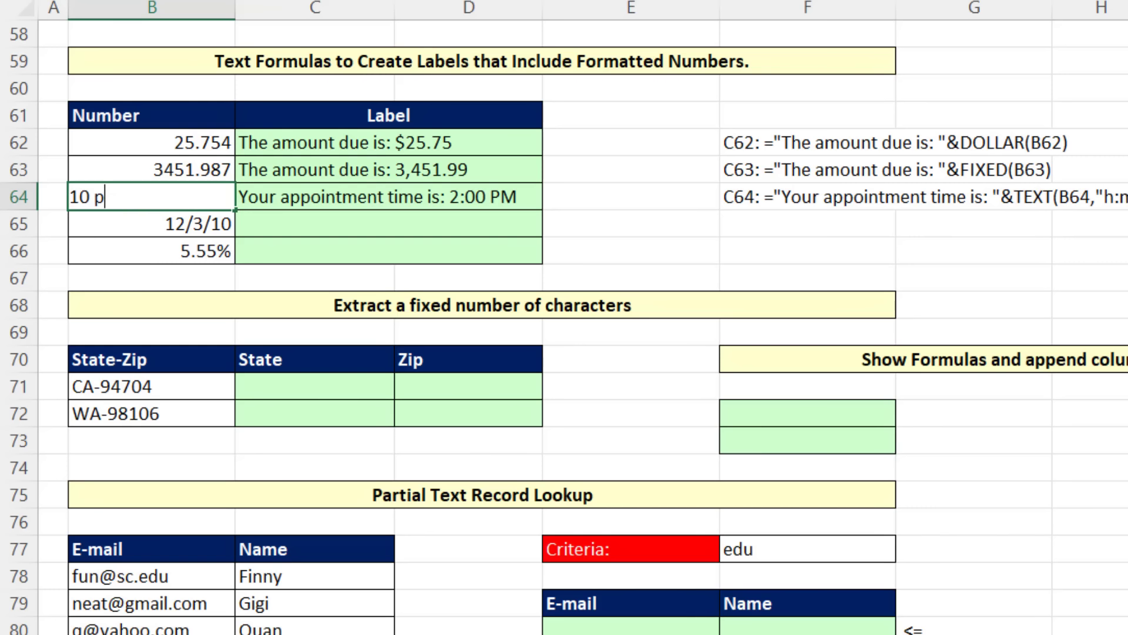
type(" p")
key("Return")
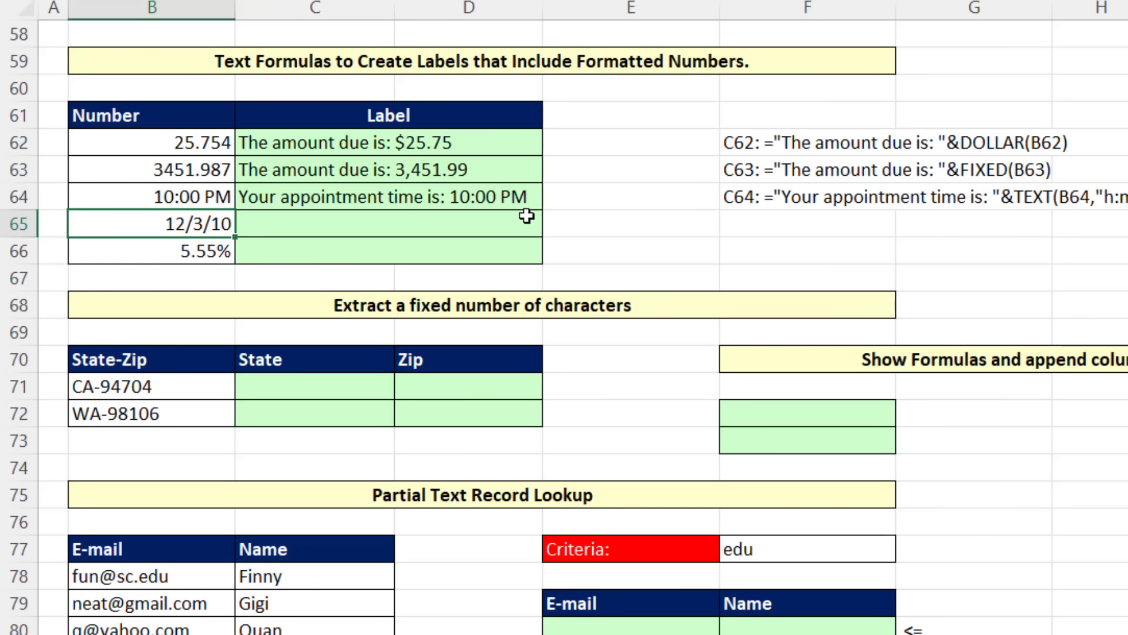
key("ctrl+z")
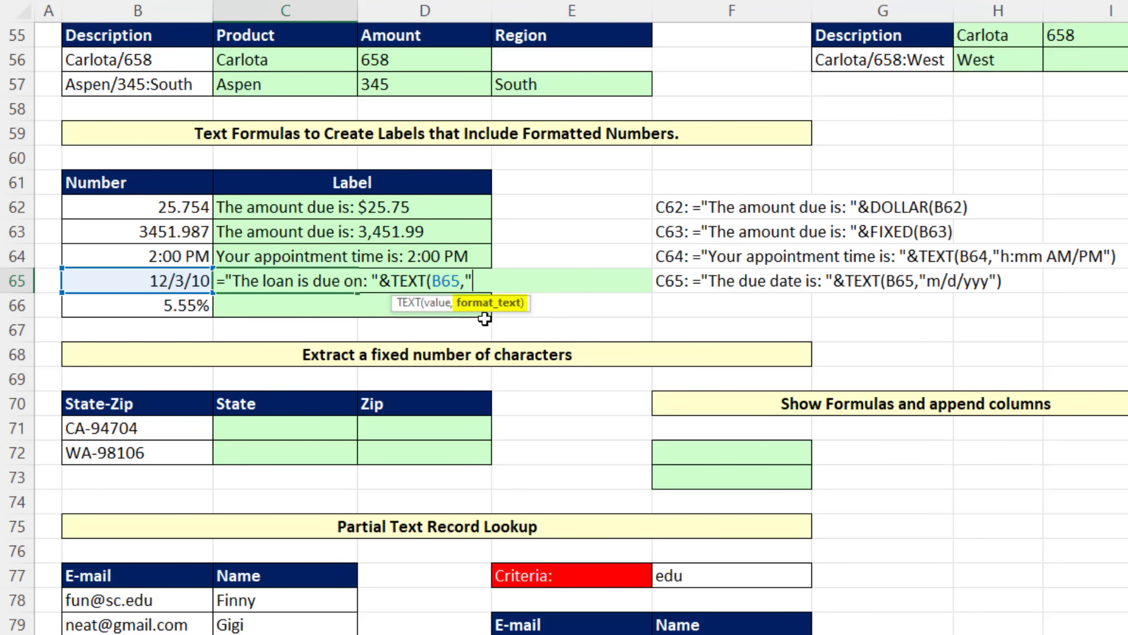
Step: Enter the date label formula ="The loan is due on: "&TEXT(B65,"m/d/yyy") in C65
type("/d/yyy")
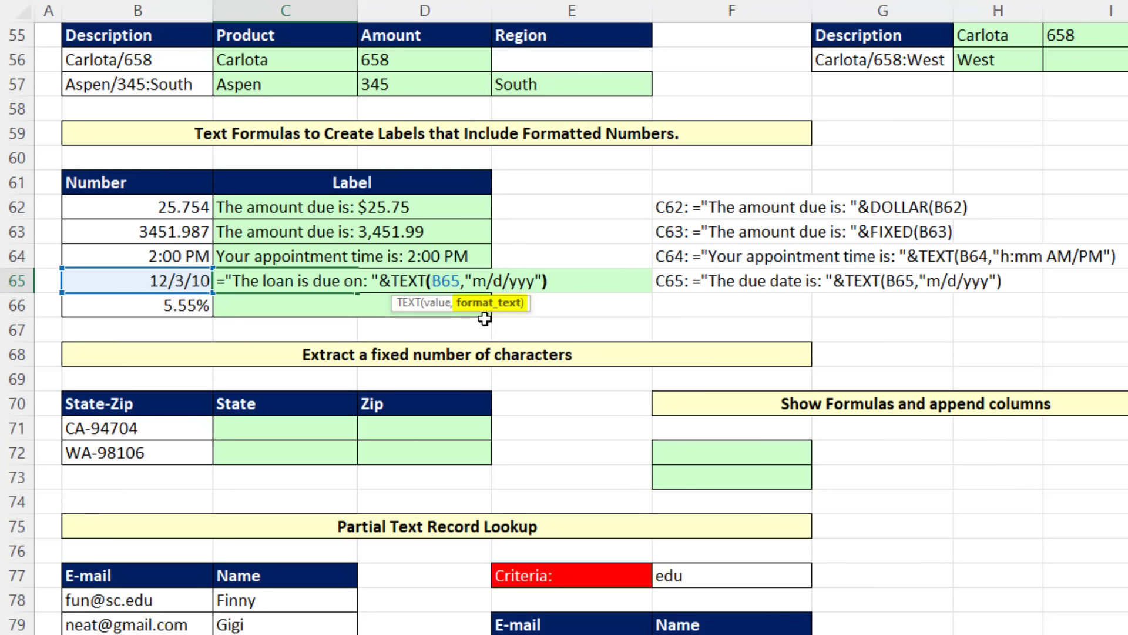
key("Return")
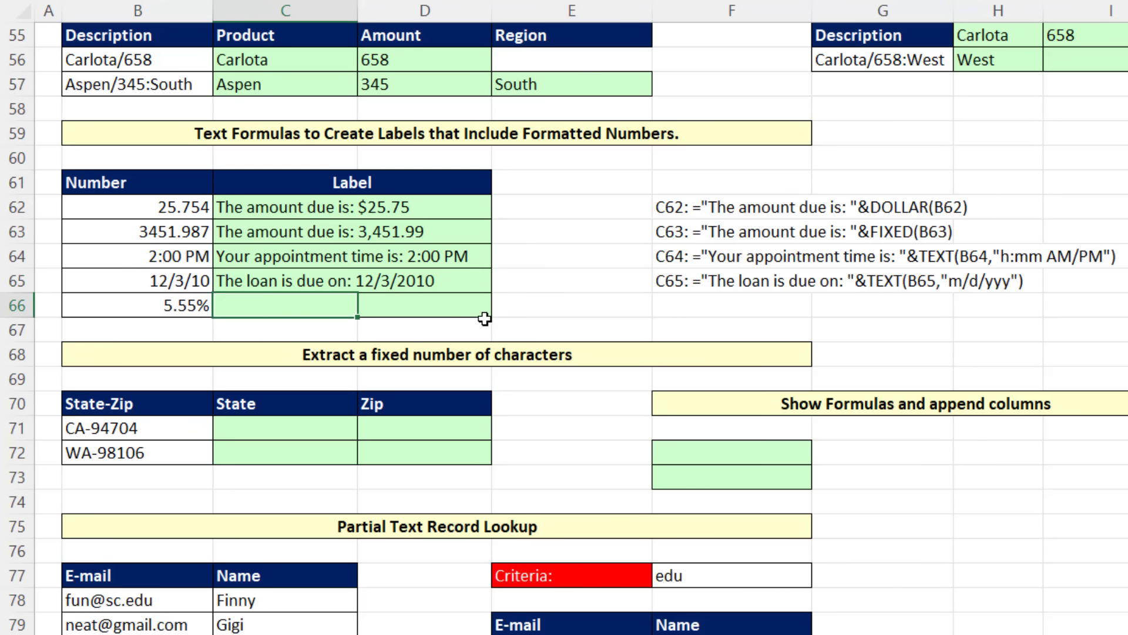
Step: Change the year of the date in B65 to 2023, keeping the month and day
double_click(197, 284)
left_click_drag(195, 284, 218, 283)
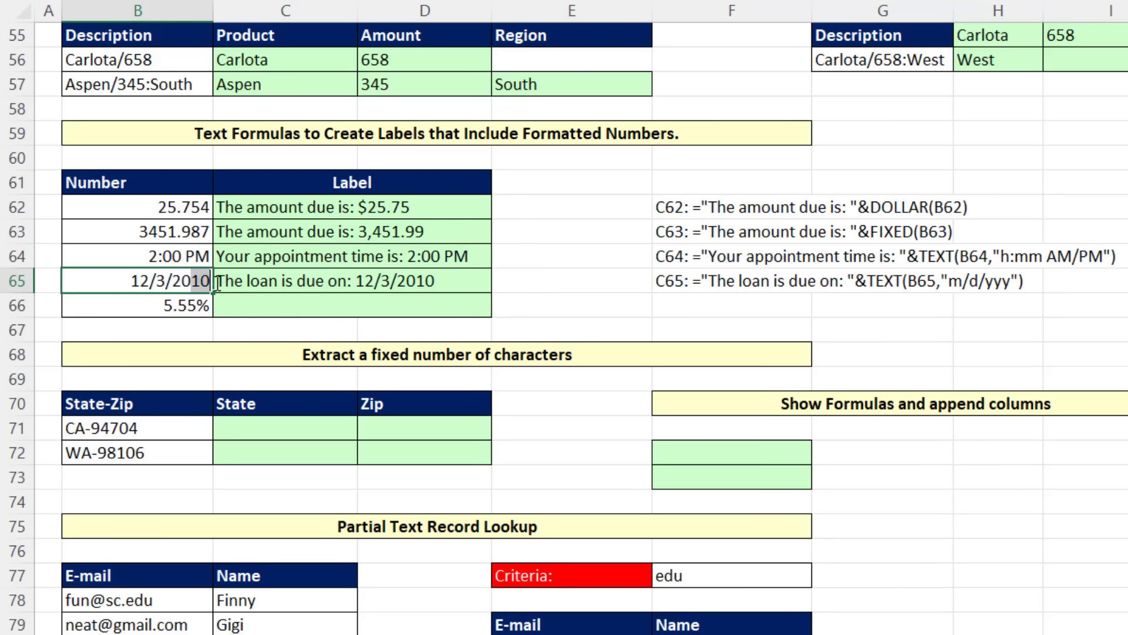
type("23")
key("ctrl+Return")
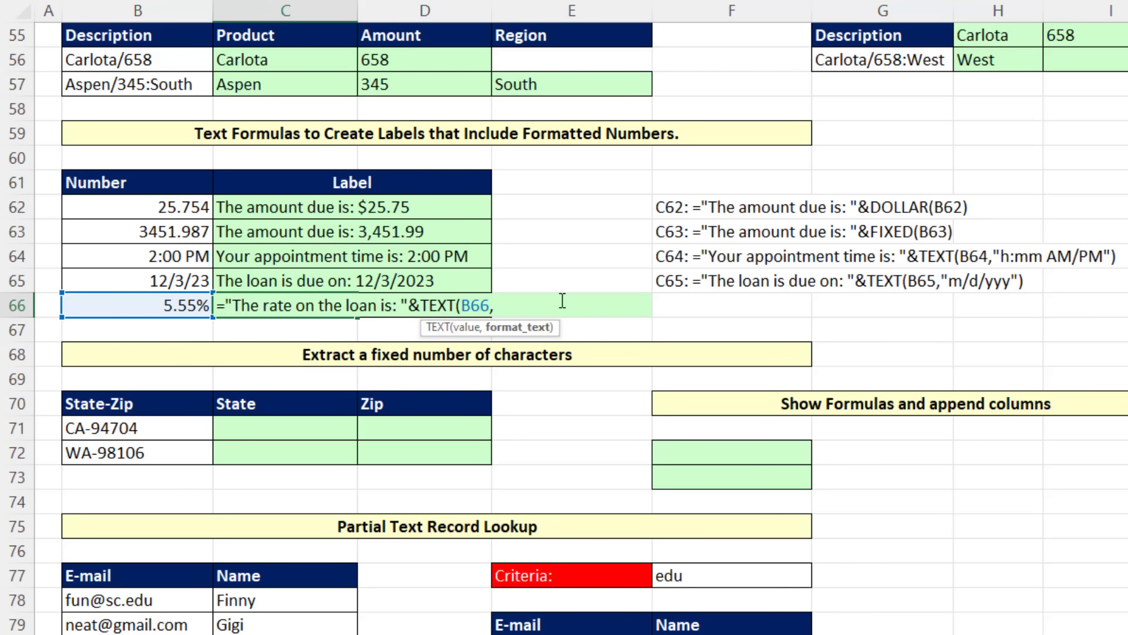
Step: Enter the percentage label formula ="The rate on the loan is: "&TEXT(B66,"0.00%") in C66
type("00%\")")
key("Return")
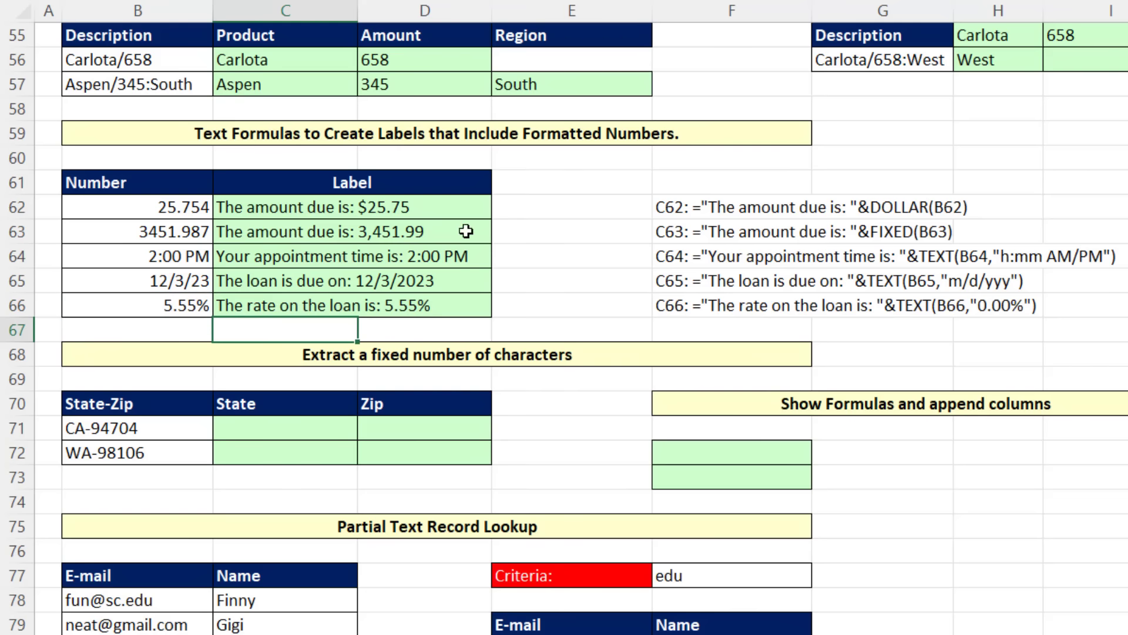
Step: Set the rate in B66 to 9.98% to test the loan rate label
key("Up")
key("Left")
type("9.98")
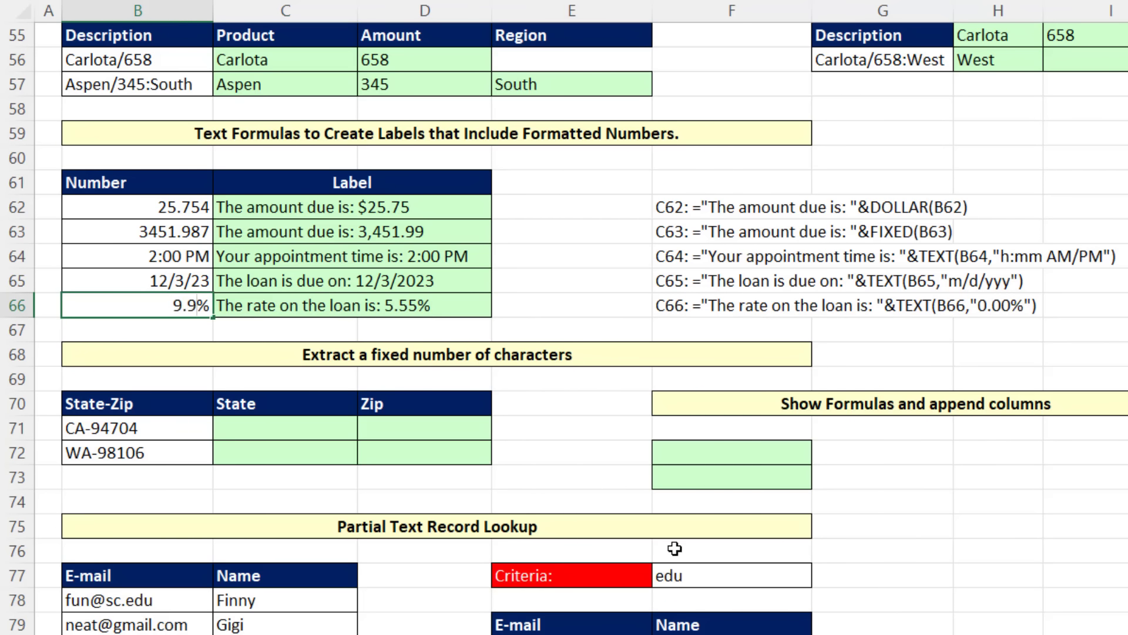
key("Return")
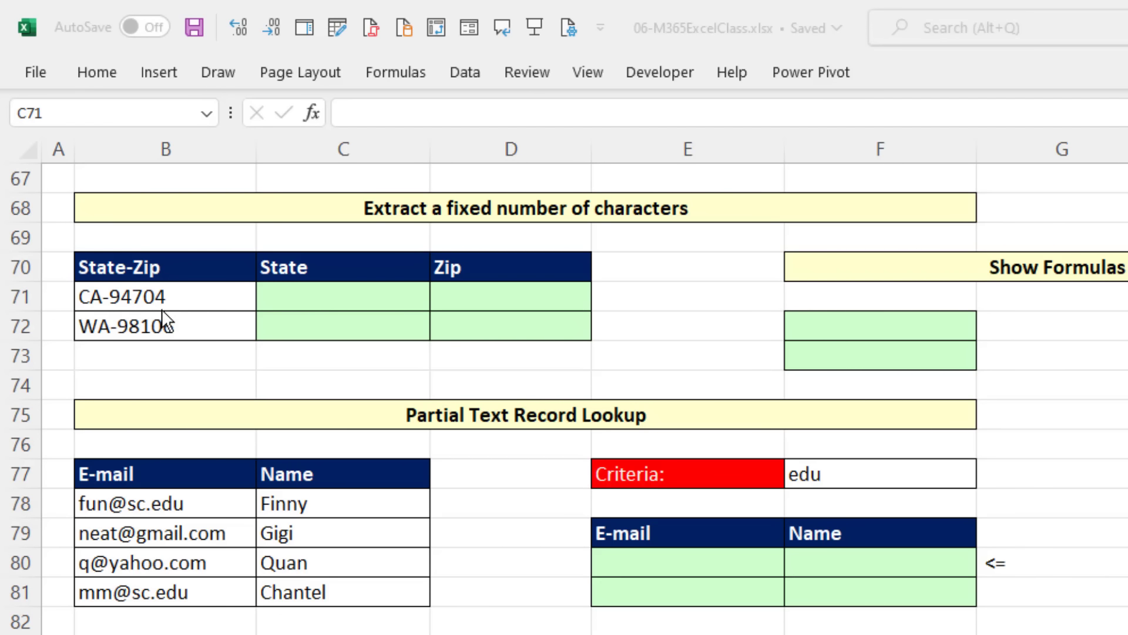
Step: Enter =LEFT(B71:B72,2) in C71 to extract the two-letter state codes from the State-Zip values
left_click(402, 294)
type("=lef")
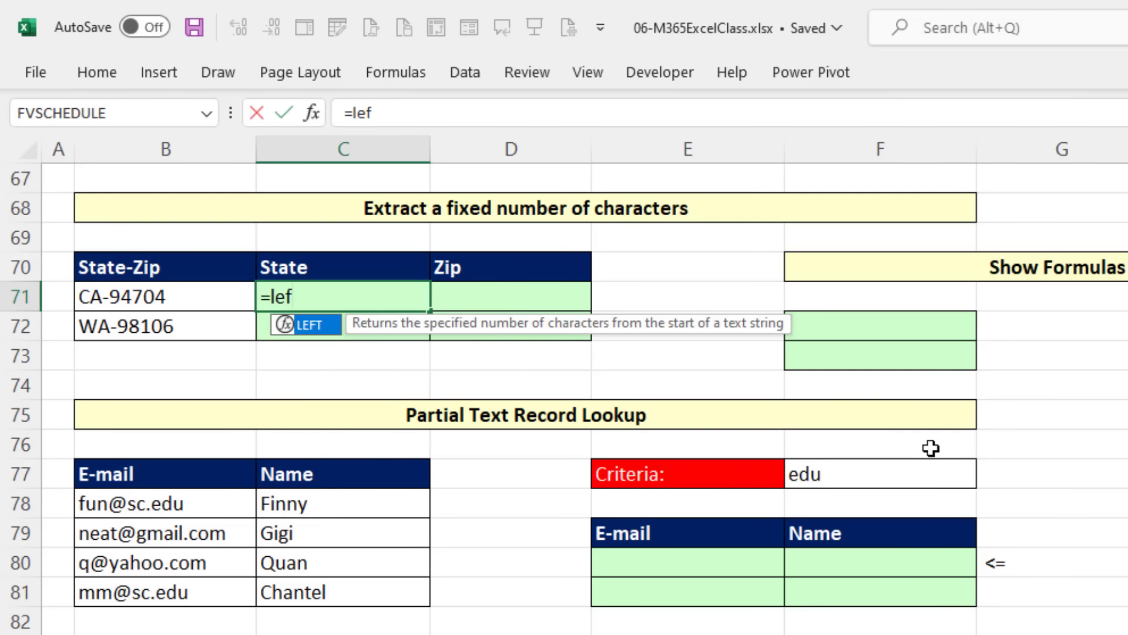
key("Tab")
key("Left")
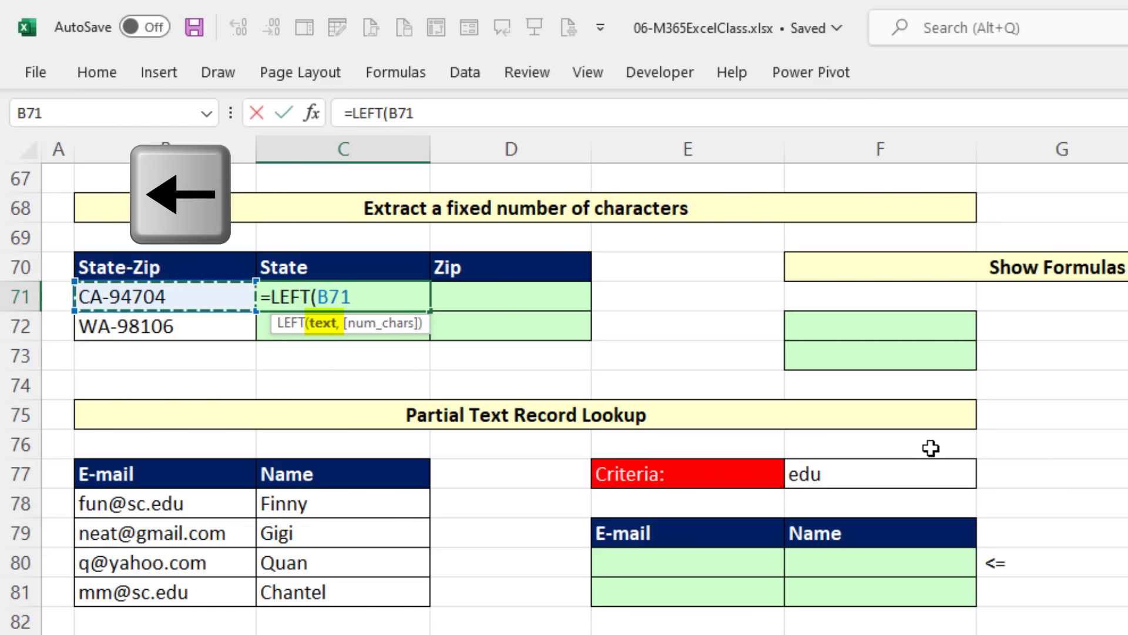
key("shift+Down")
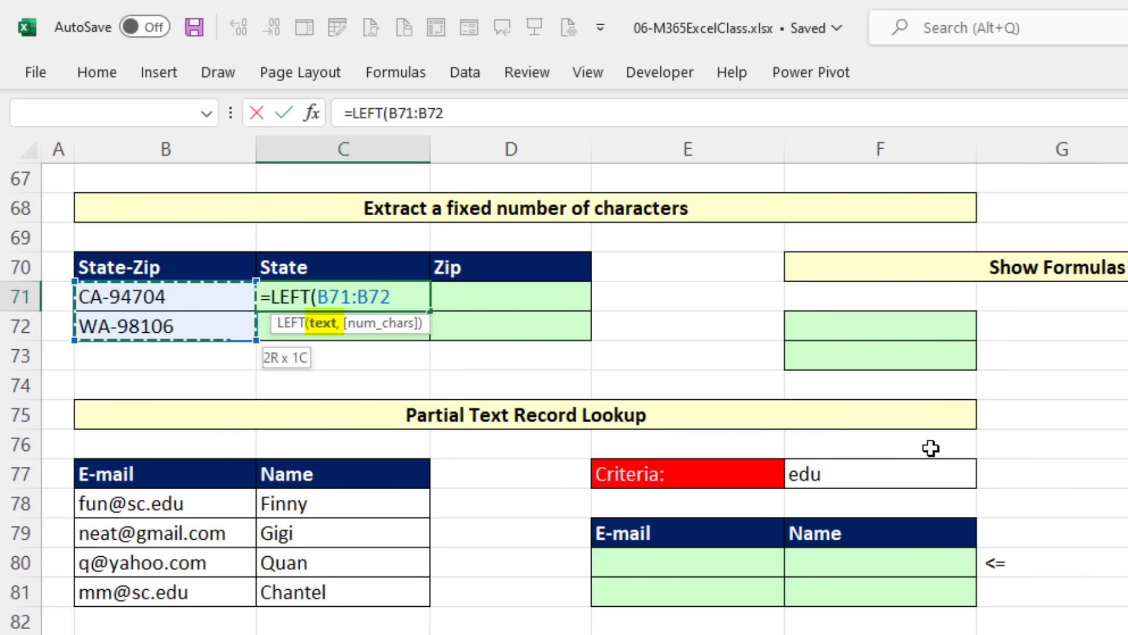
type(",2")
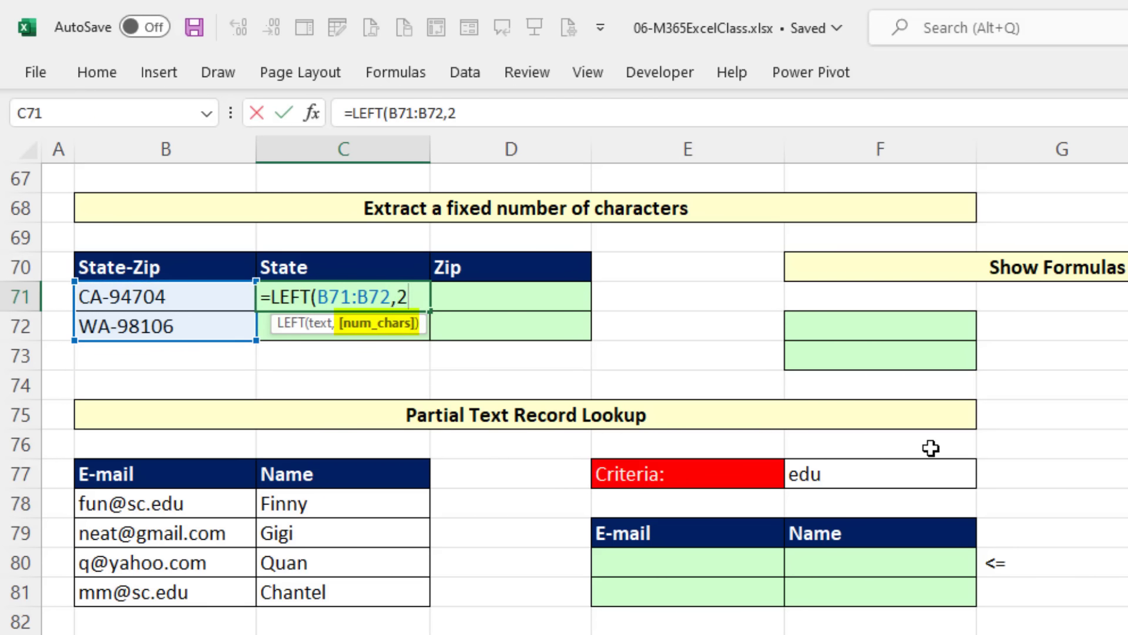
key("Tab")
Step: Enter =RIGHT(B71:B72,5) in D71 to extract the five-digit zip codes from the State-Zip values
type("=")
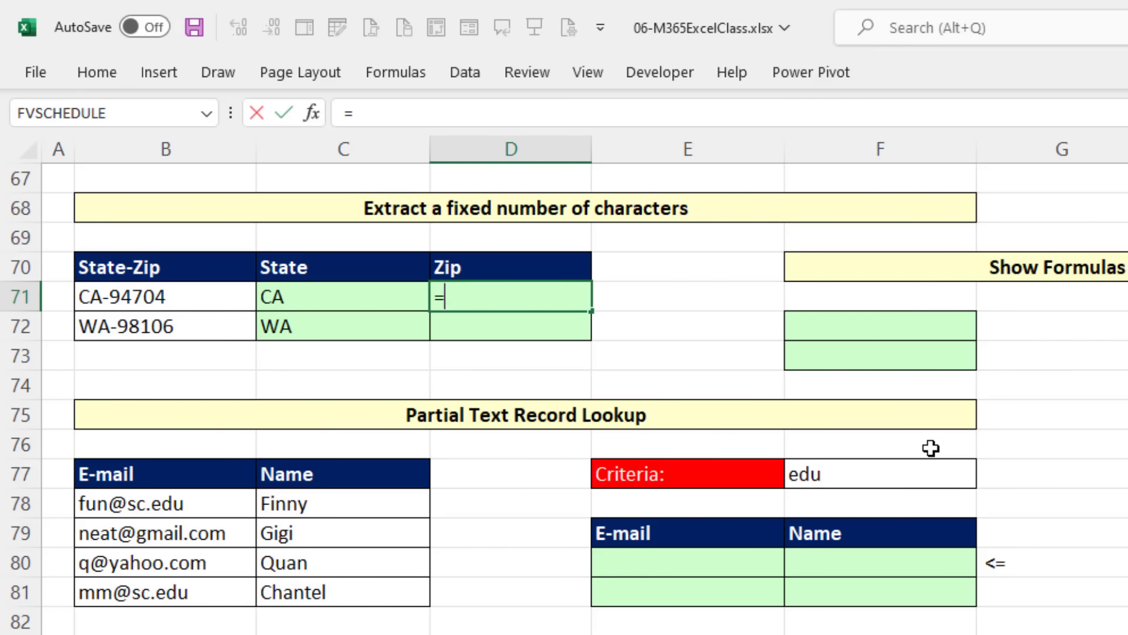
type("righ")
key("Tab")
key("Left")
key("Left")
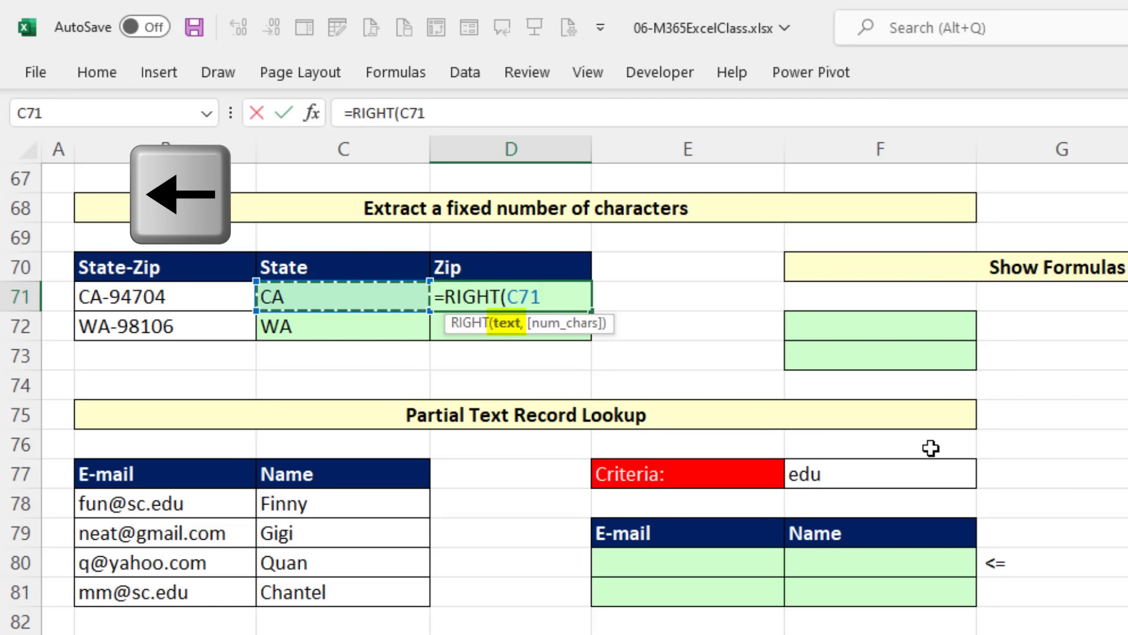
key("shift+Down")
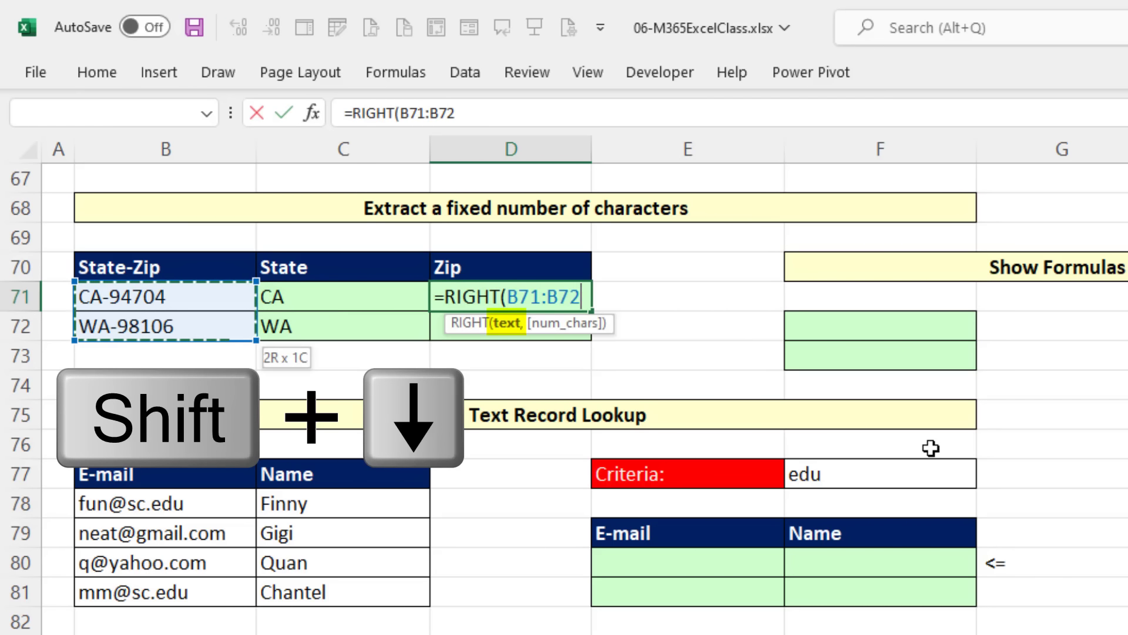
type(",5")
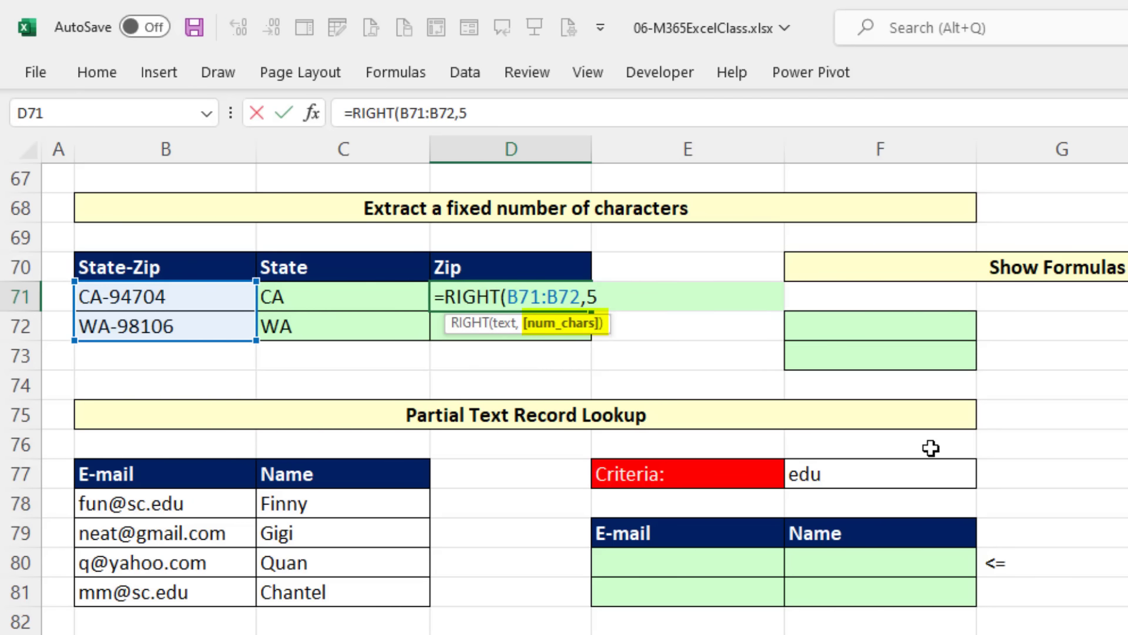
type(")")
key("Return")
key("Left")
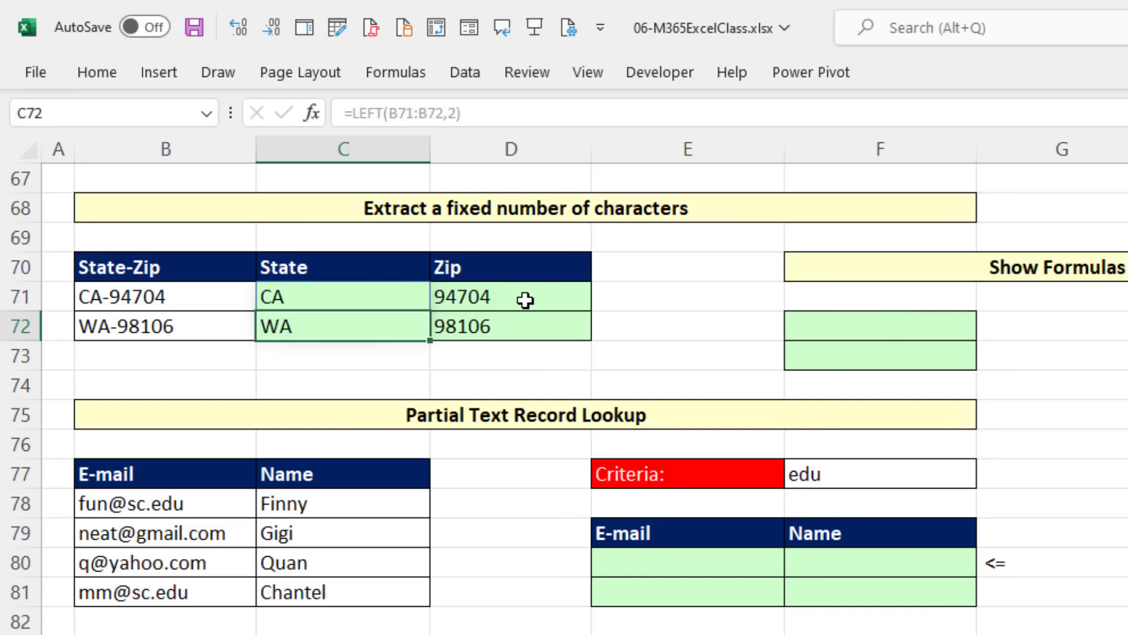
Step: Enter =FORMULATEXT(C71:D71) in F72 to show the State and Zip formulas as text
left_click(795, 329)
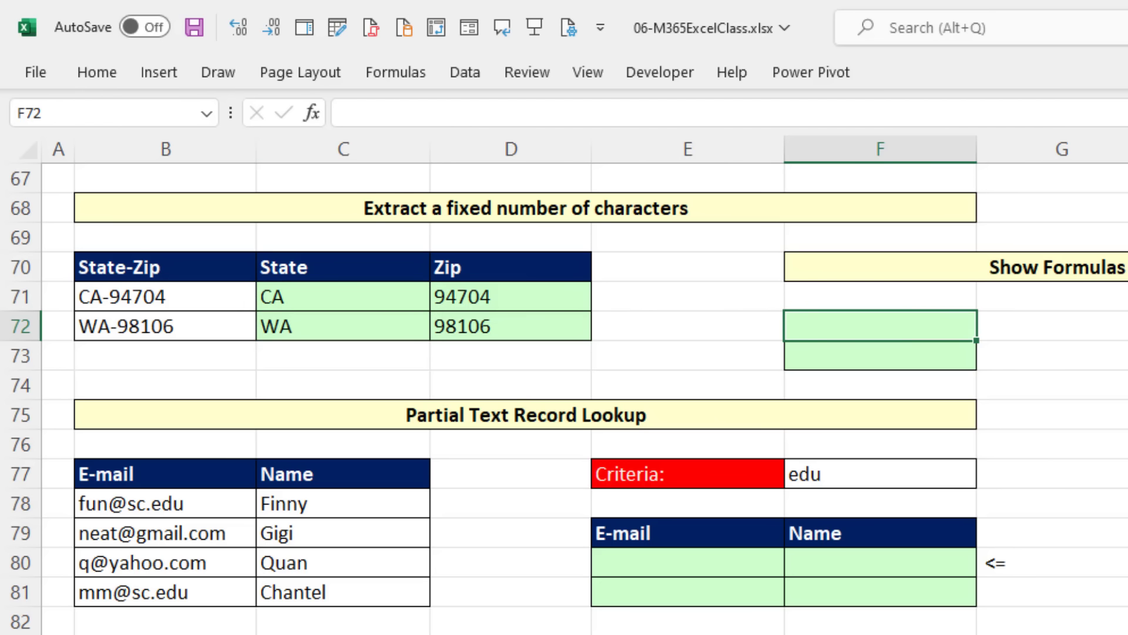
type("=form")
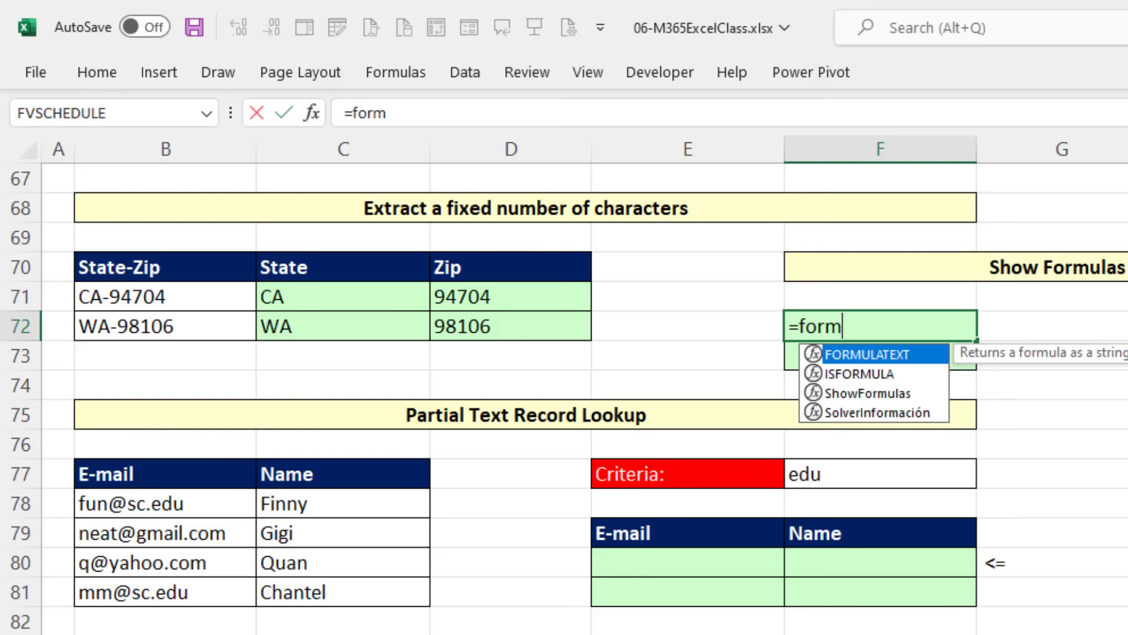
key("Tab")
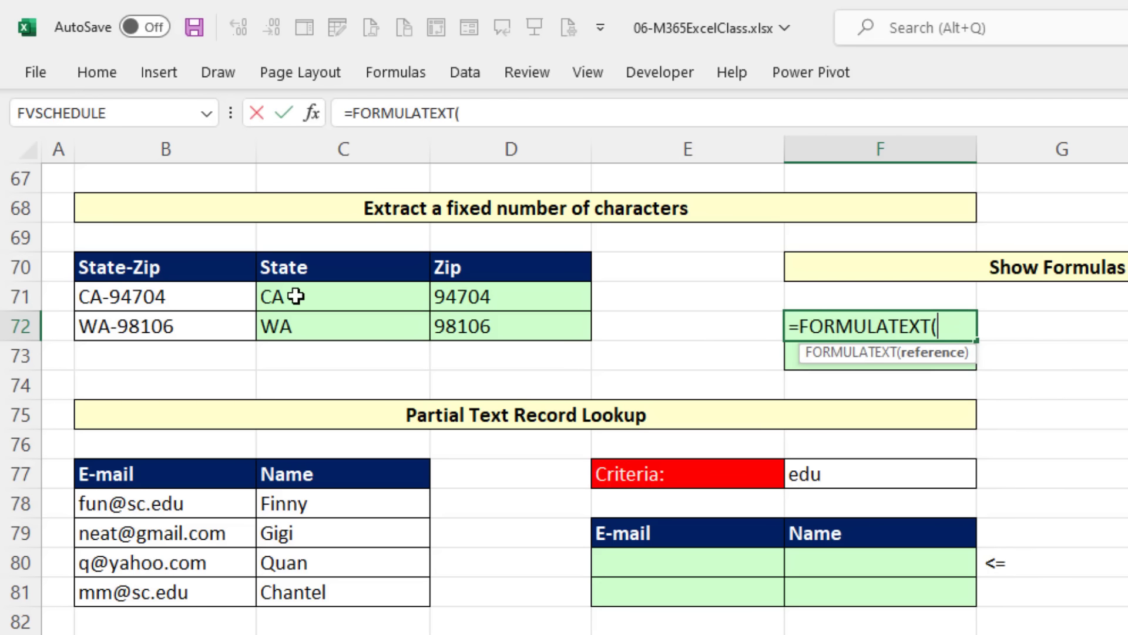
left_click_drag(300, 298, 450, 297)
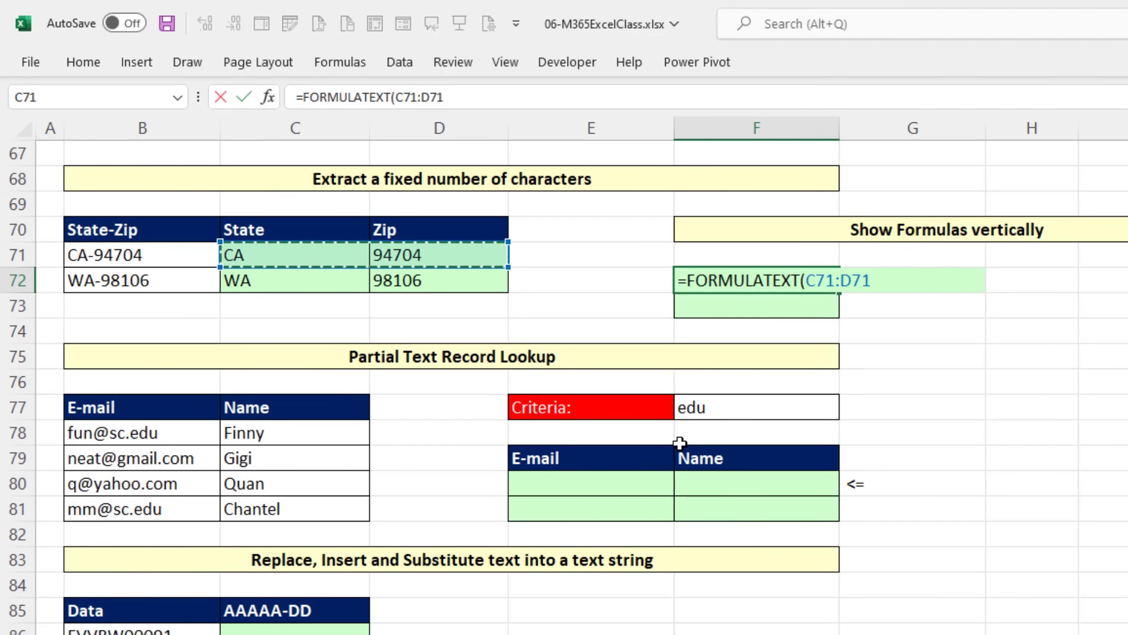
key("Return")
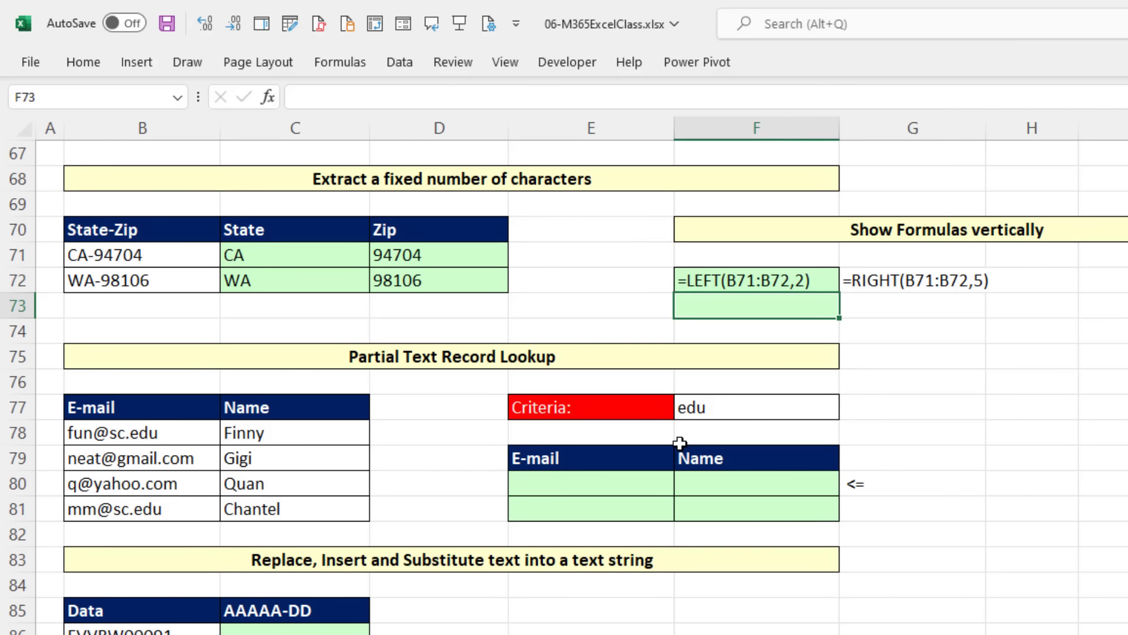
Step: Wrap the FORMULATEXT formula in F72 in TRANSPOSE so that the formulas are listed vertically
left_click(724, 284)
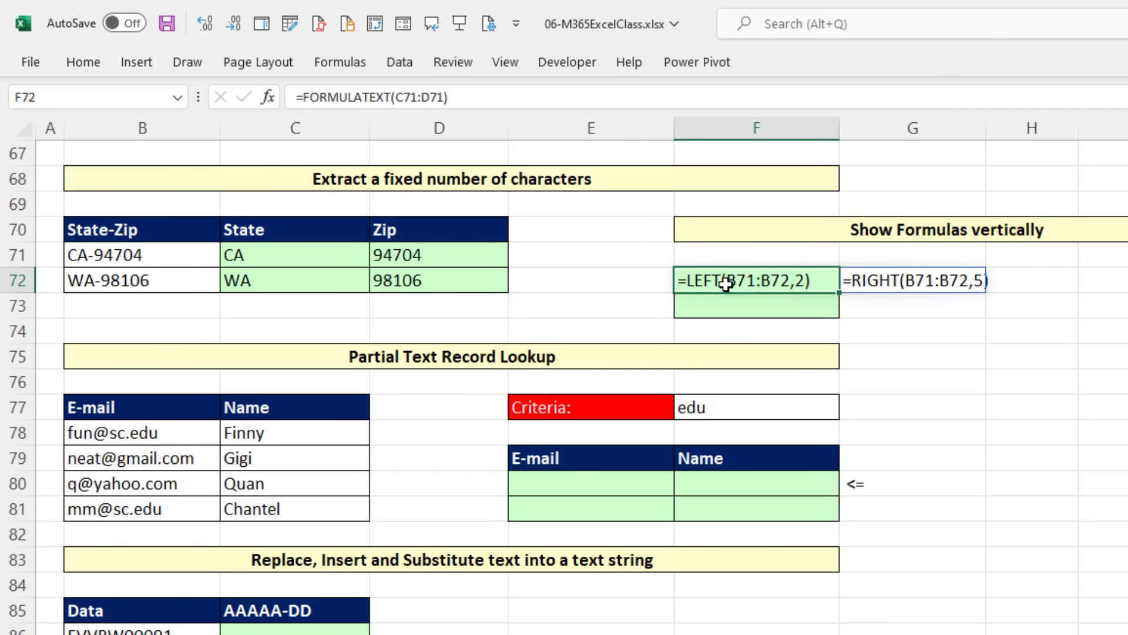
double_click(727, 284)
key("Left")
key("Left")
key("Left")
key("Left")
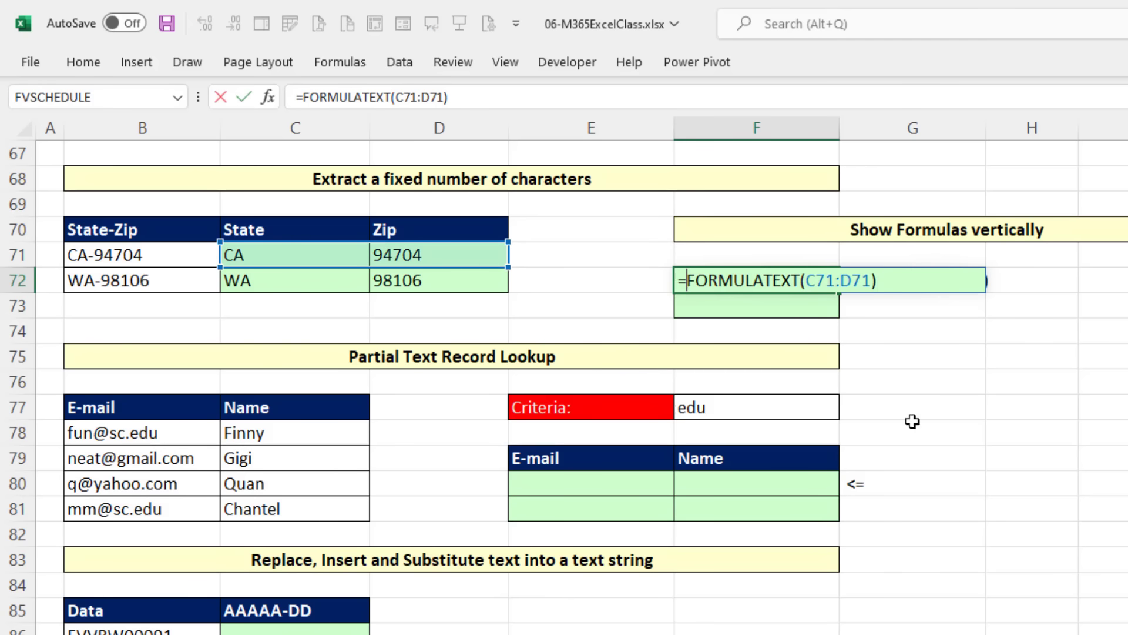
type("tr")
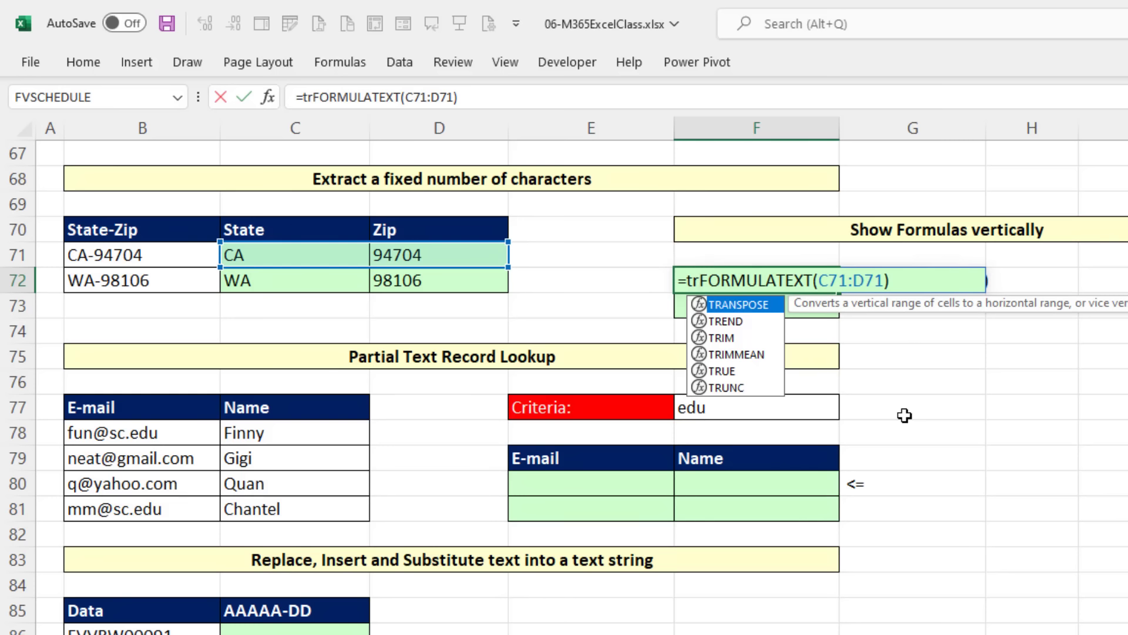
key("Tab")
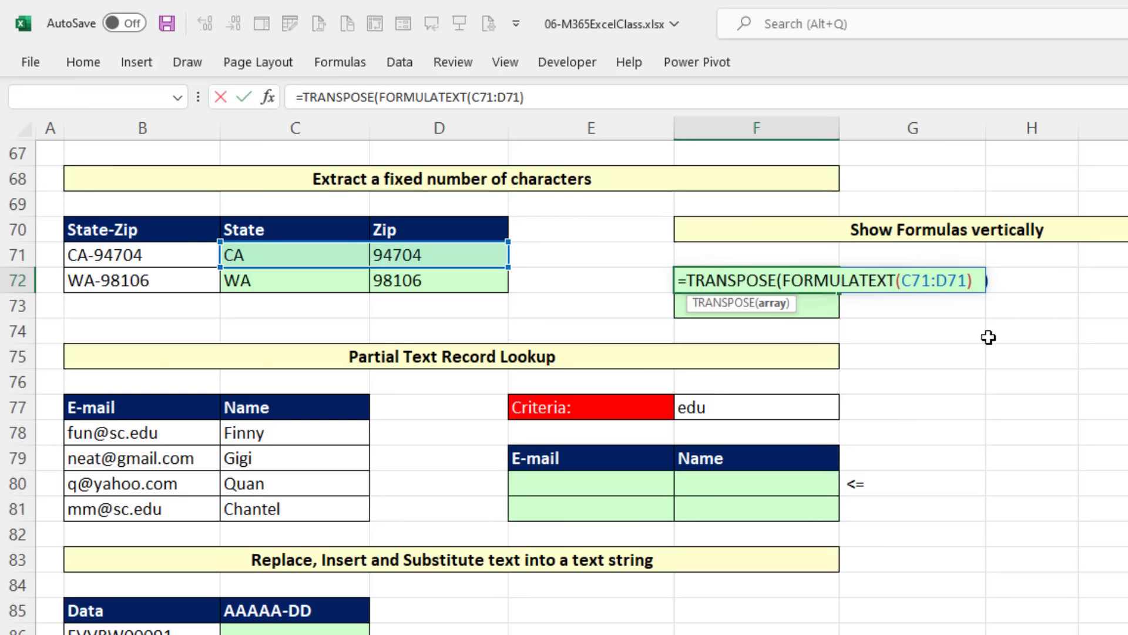
key("Return")
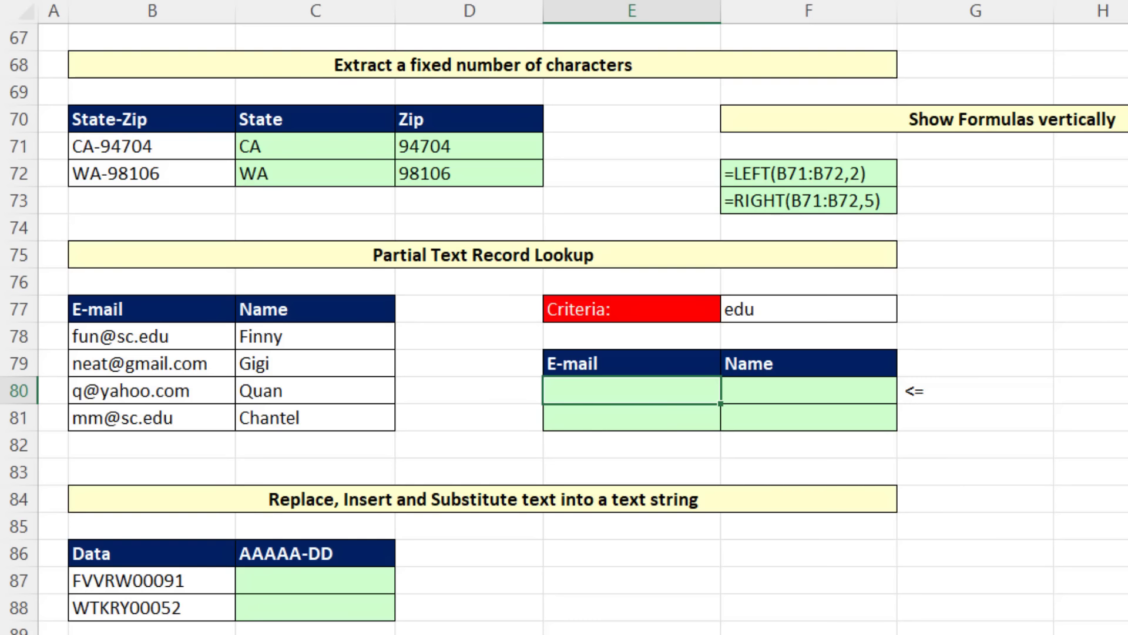
Step: Enter =SEARCH(F77,B78) in E80 to find the criteria text's position within the first e-mail
type("=se")
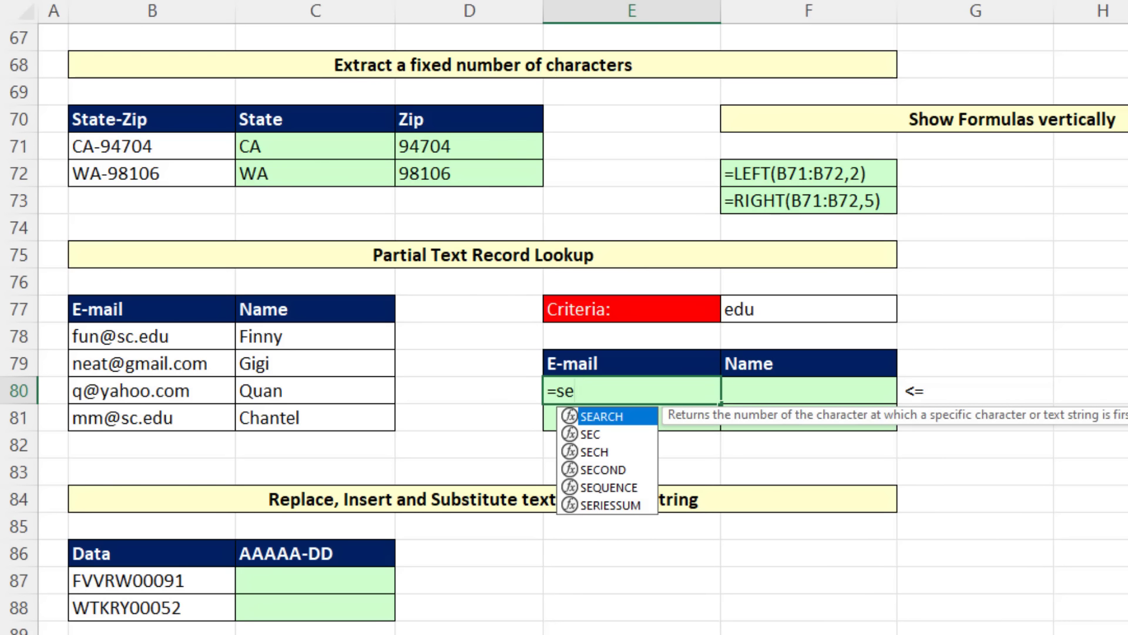
key("Tab")
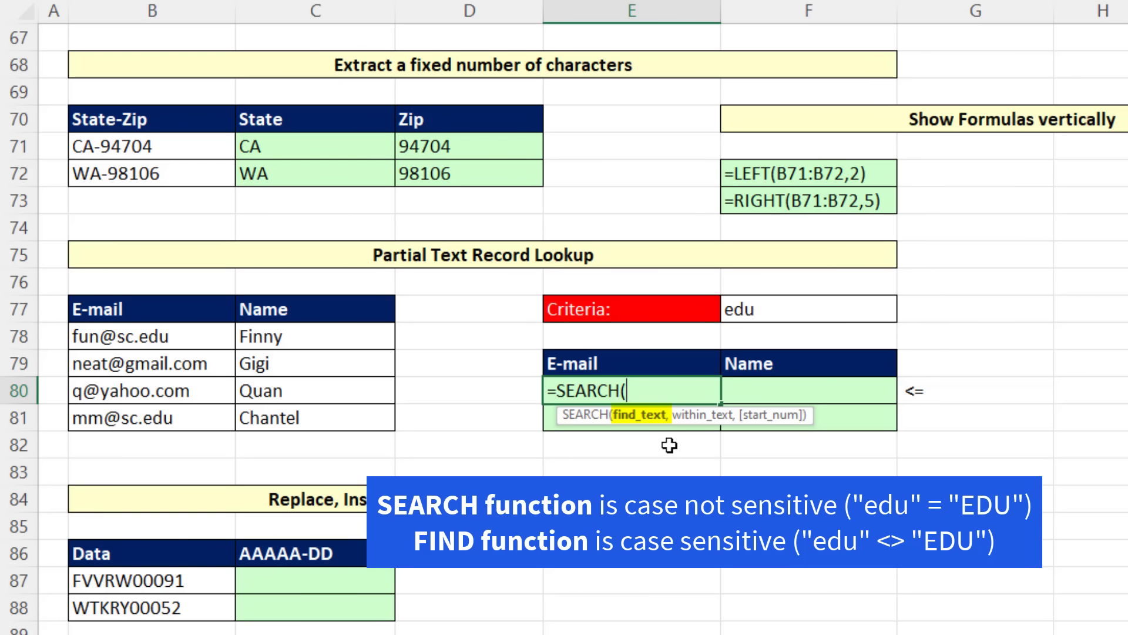
left_click(767, 316)
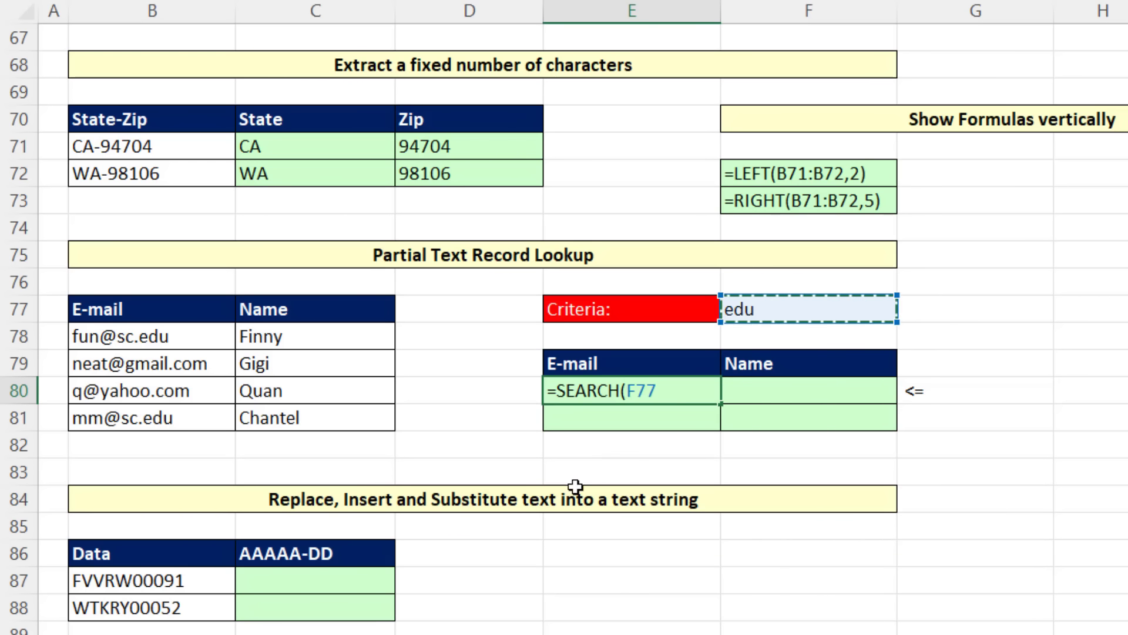
type(",")
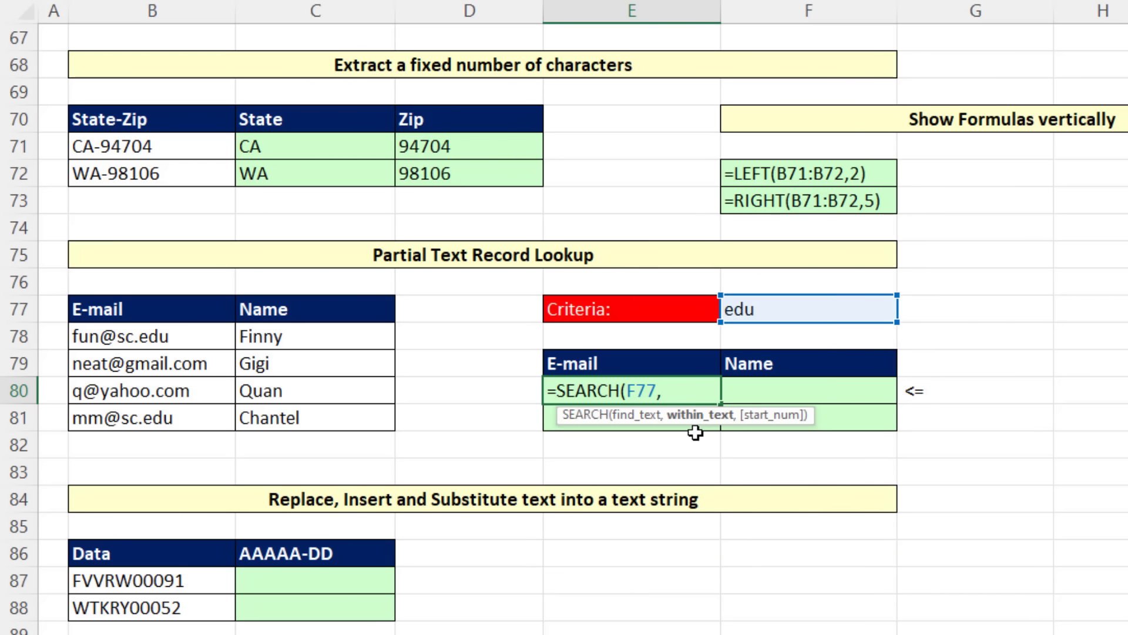
left_click(200, 340)
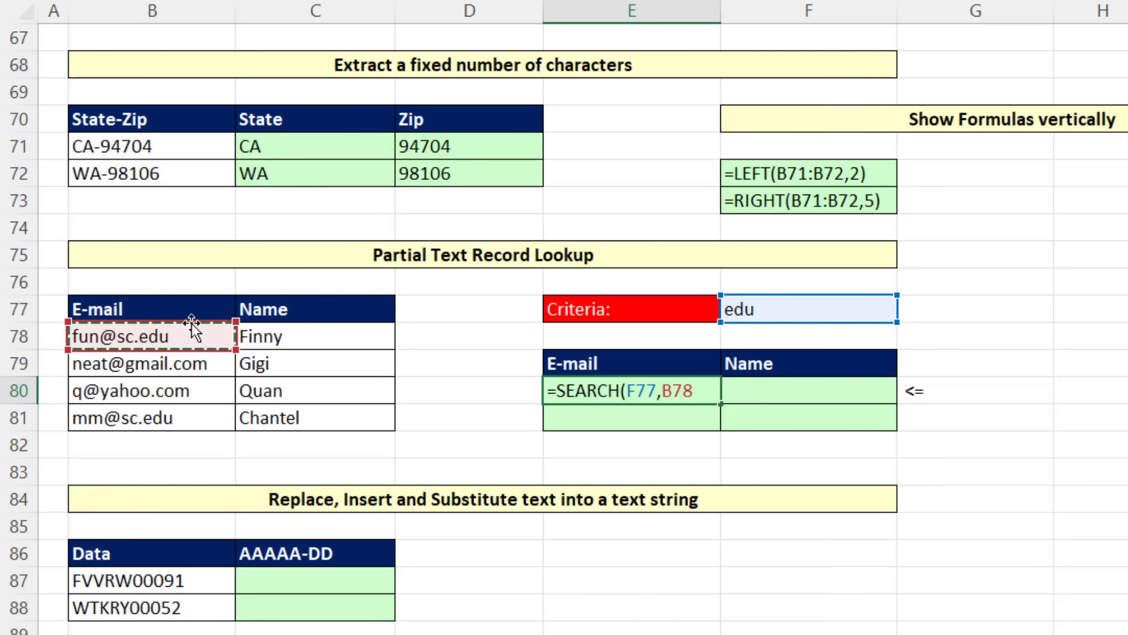
key("ctrl+Return")
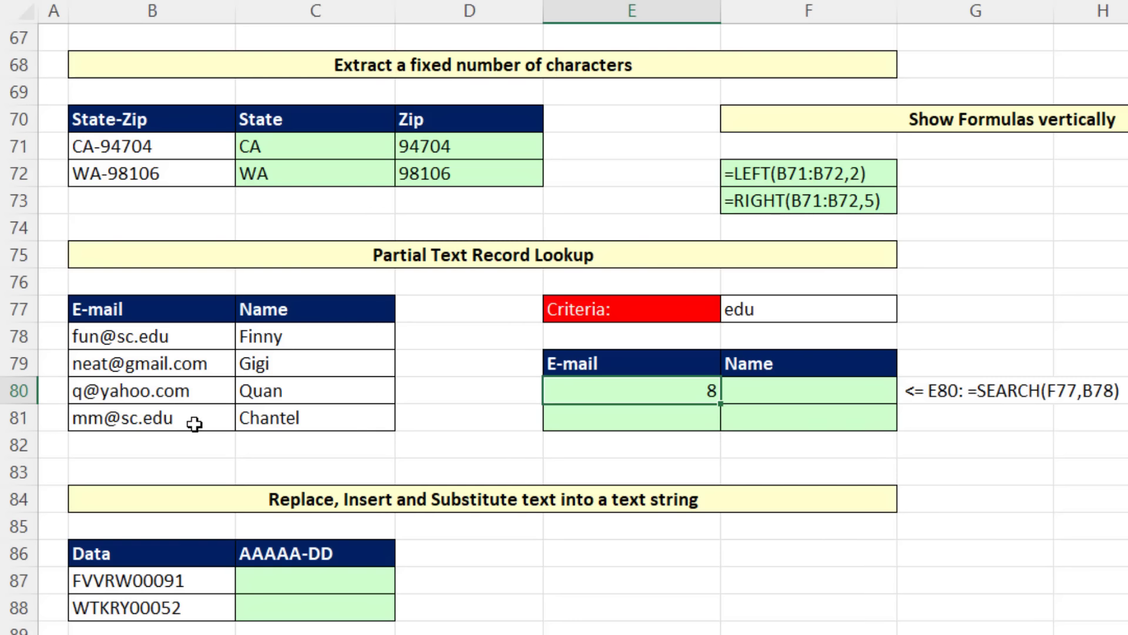
Step: Extend the within_text argument of the SEARCH formula in E80 to the whole e-mail range B78:B81
key("F2")
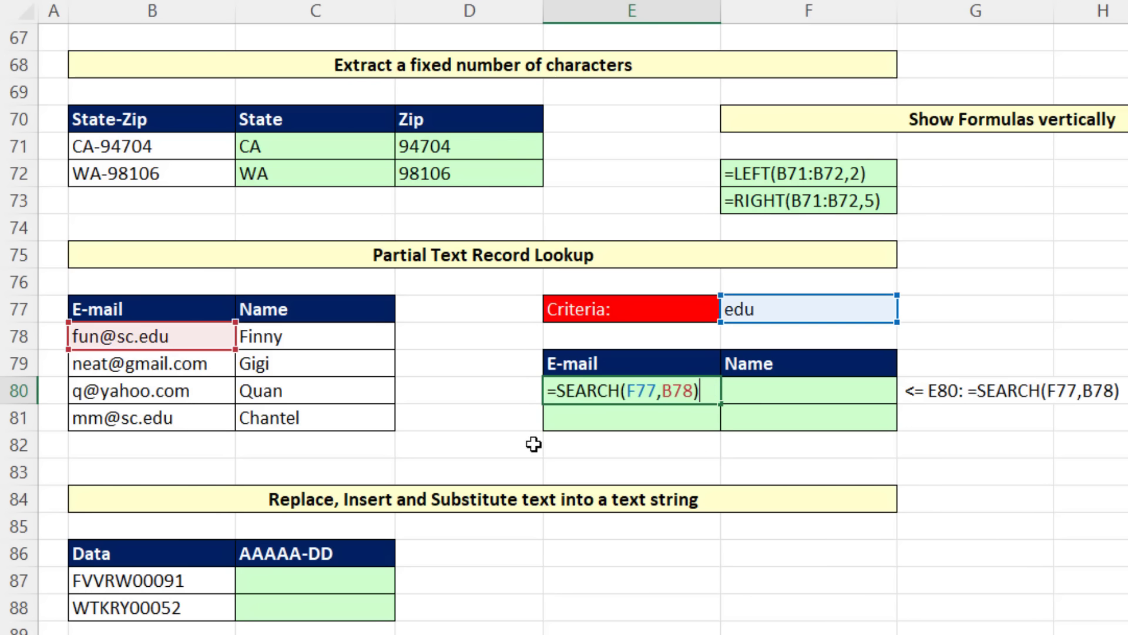
double_click(680, 393)
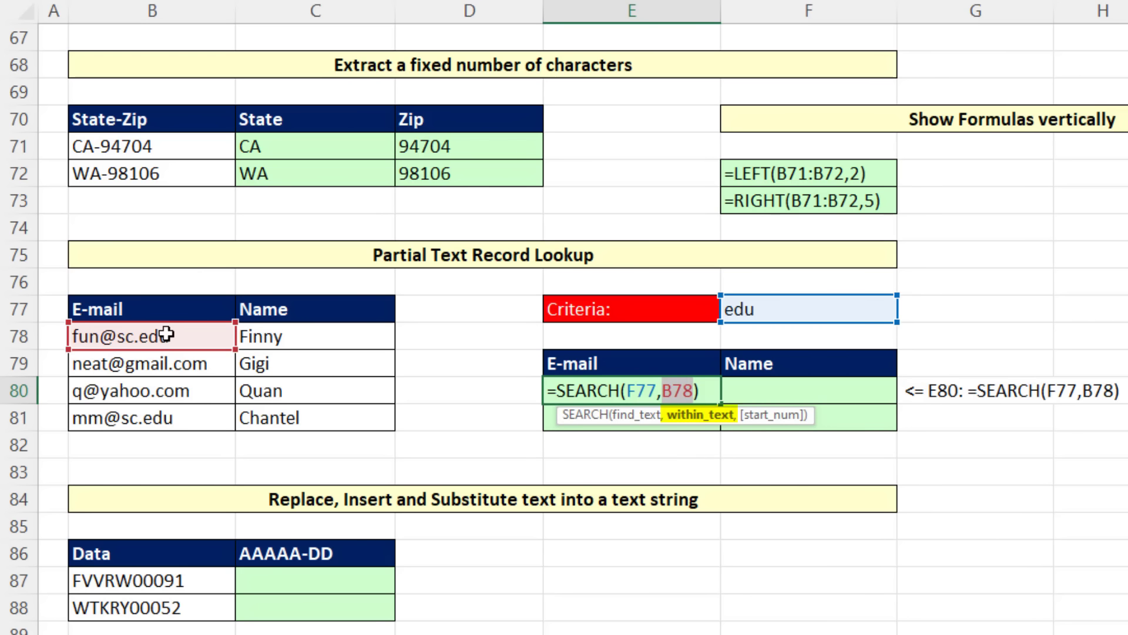
left_click_drag(167, 334, 167, 419)
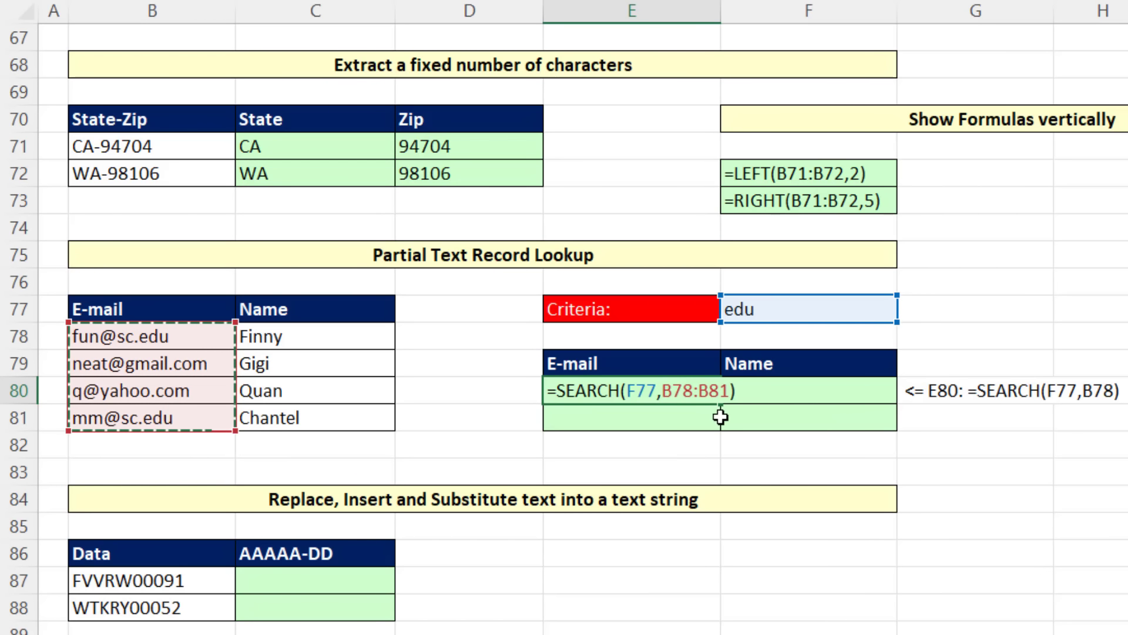
key("Return")
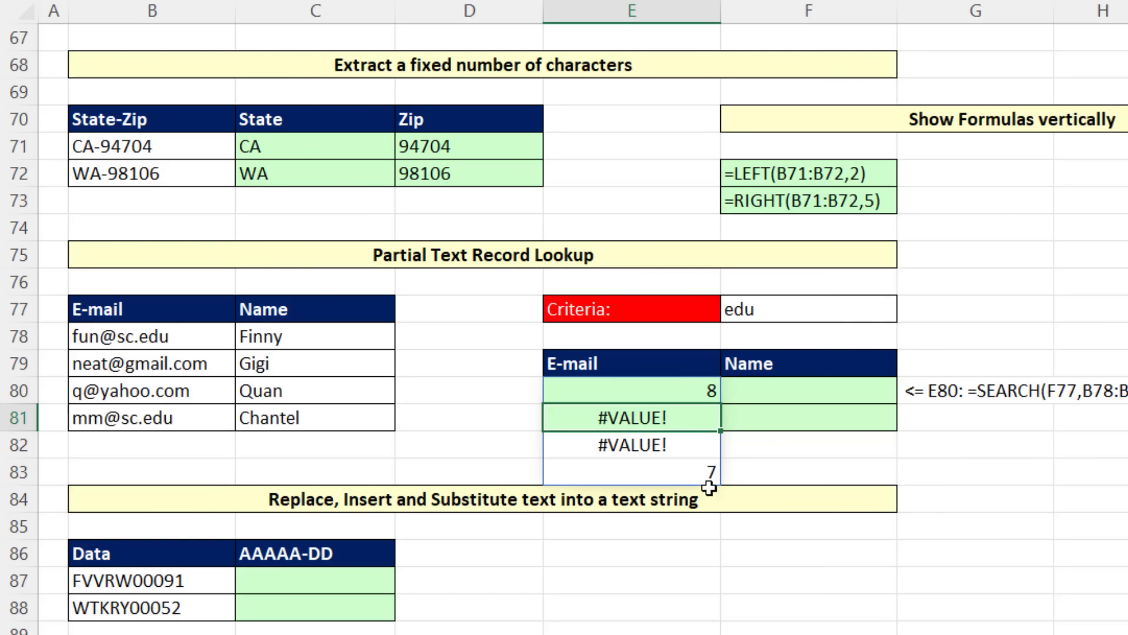
Step: Wrap the formula in E80 in ISNUMBER, making it =ISNUMBER(SEARCH(F77,B78:B81))
left_click(691, 391)
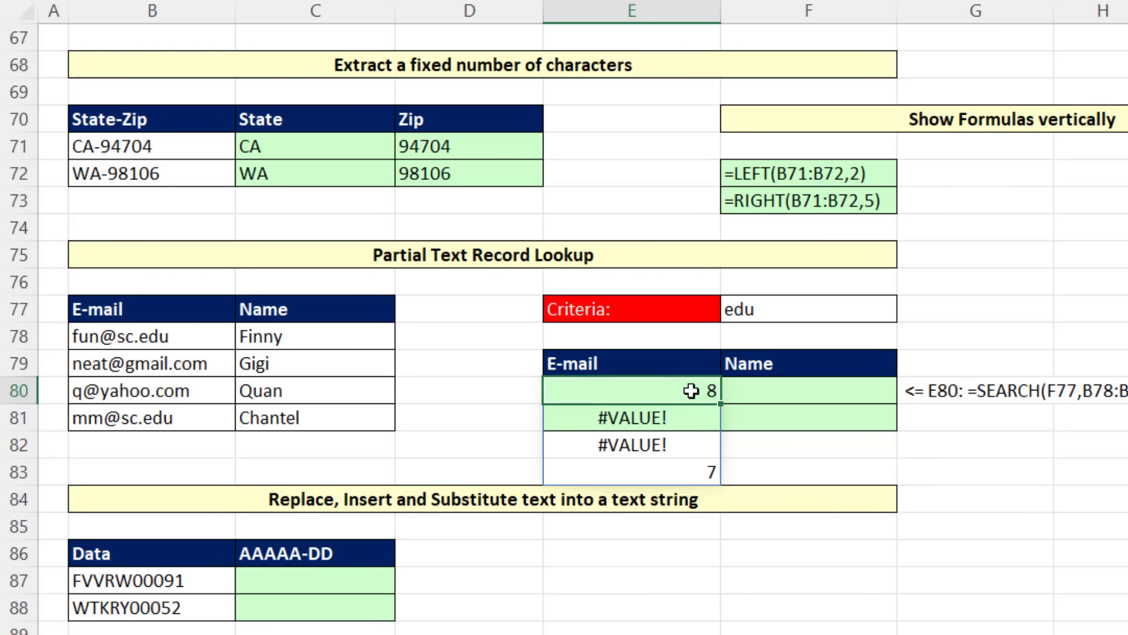
key("F2")
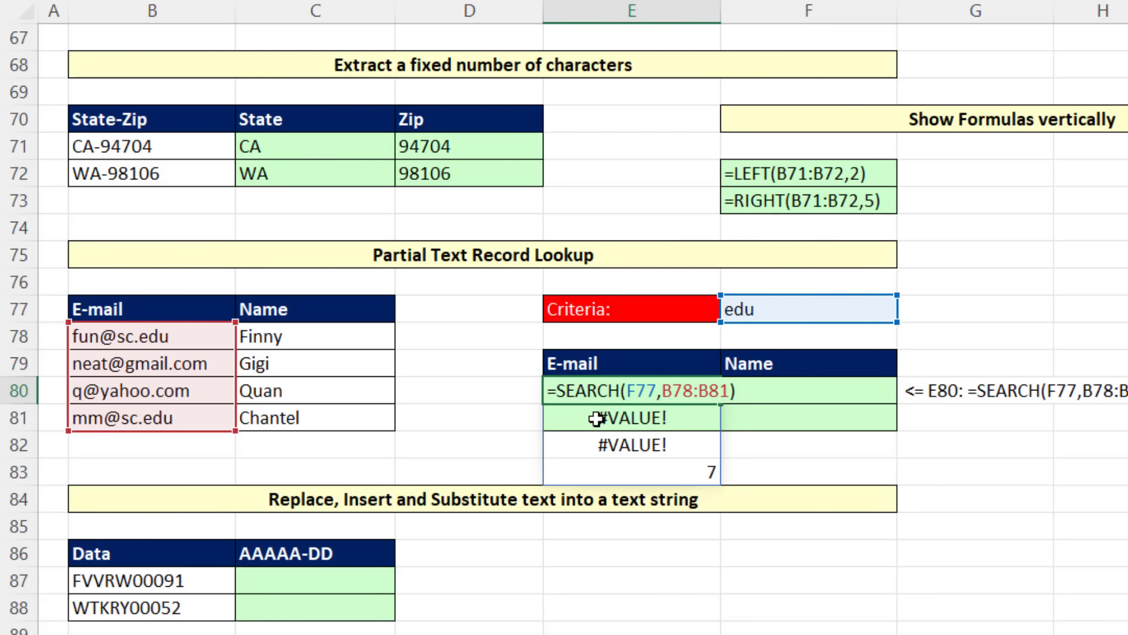
type("isnu")
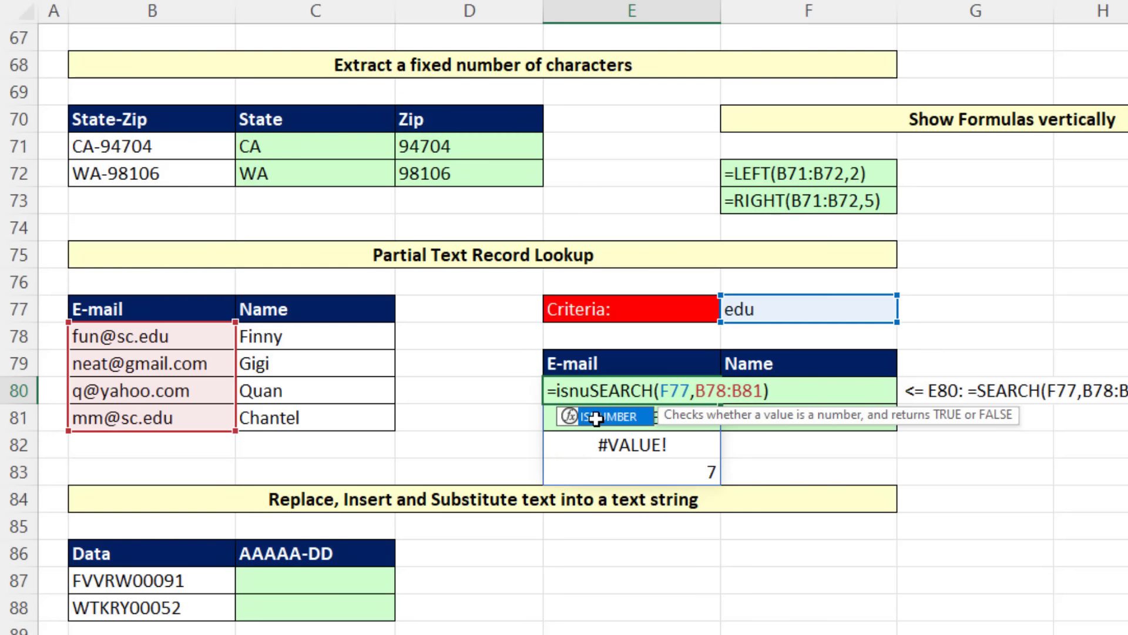
key("Tab")
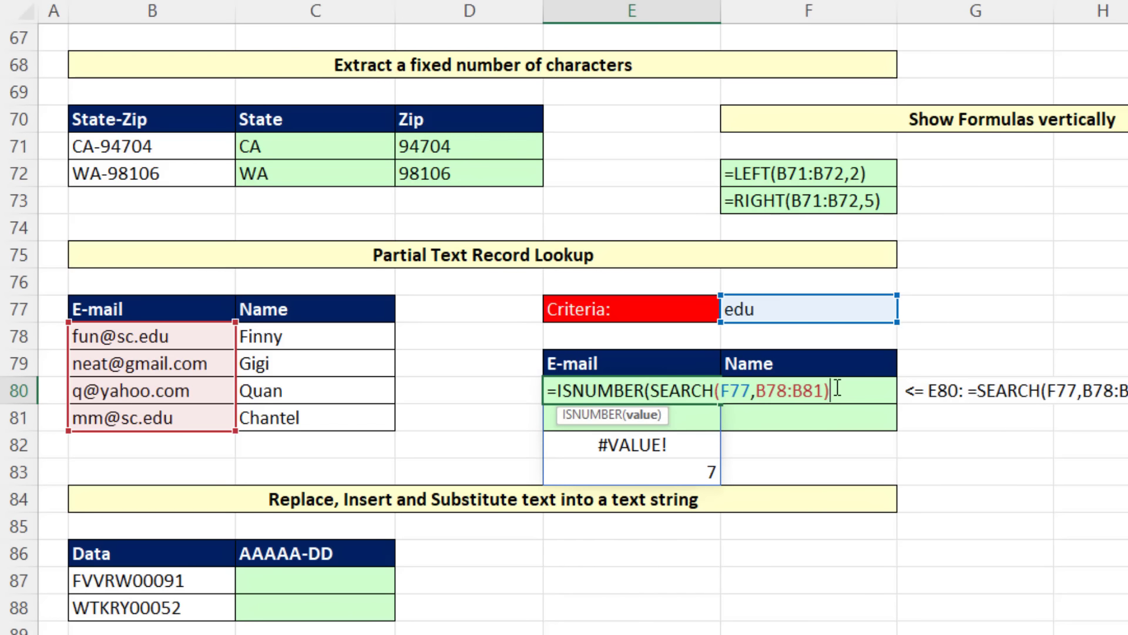
type(")")
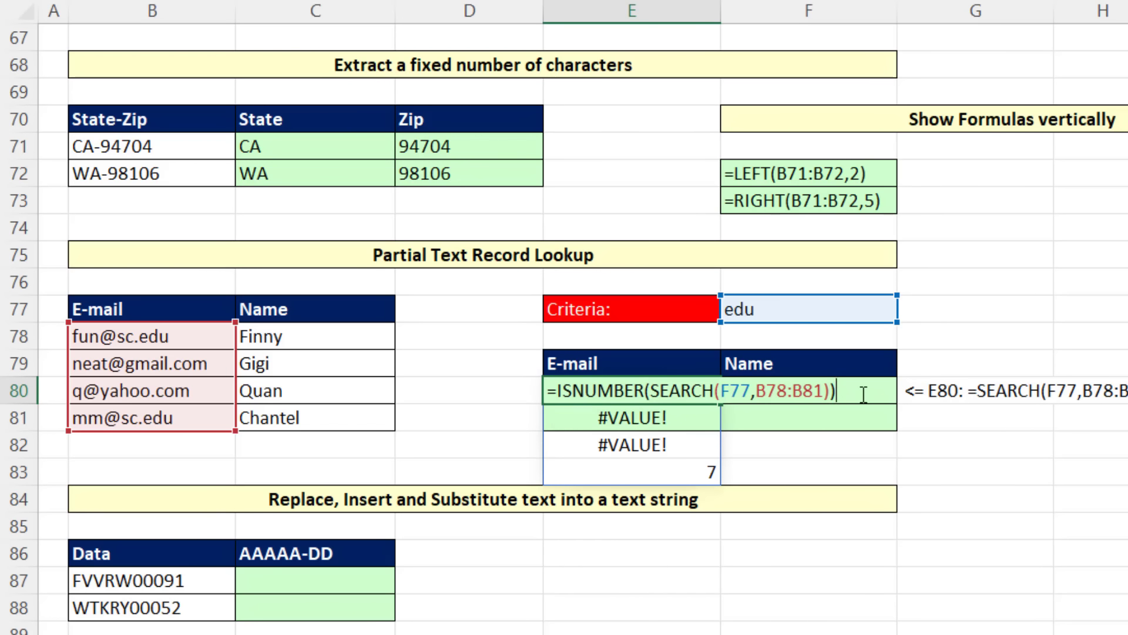
key("Return")
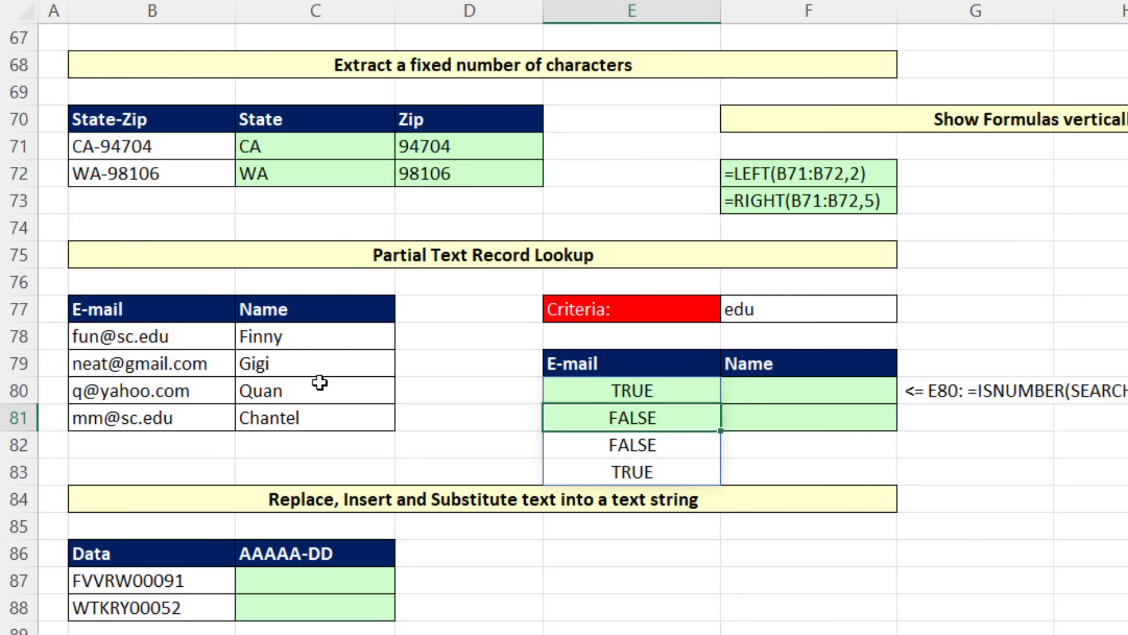
Step: Wrap the formula in E80 in FILTER over the e-mail and name records, making it =FILTER(B78:C81,ISNUMBER(SEARCH(F77,B78:B81)))
left_click(619, 394)
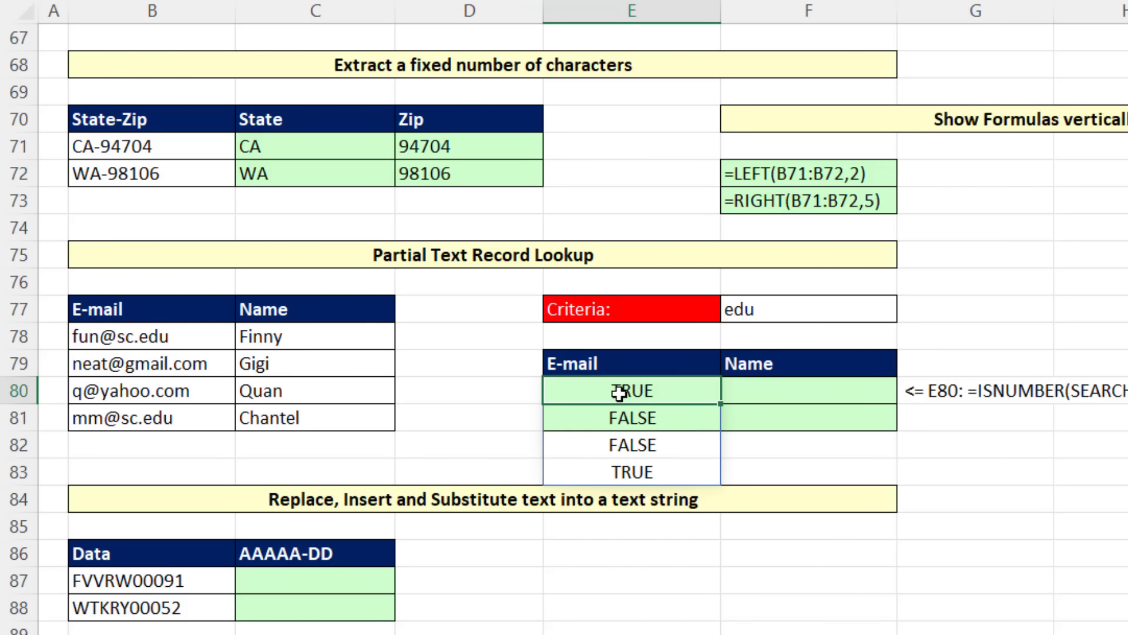
key("F2")
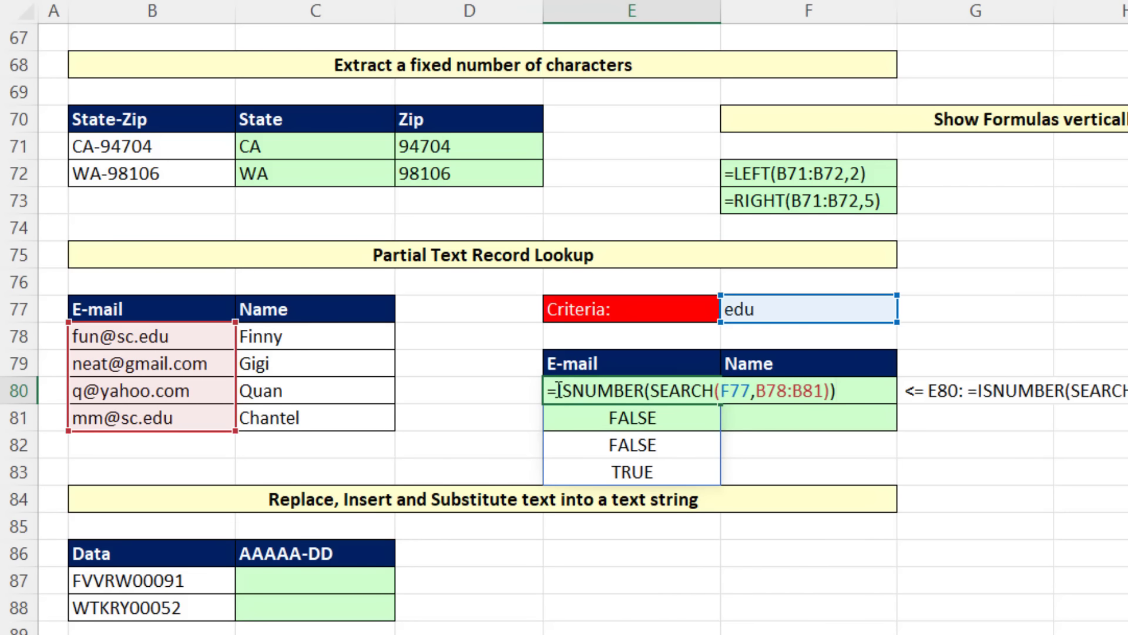
left_click(558, 390)
type("FILTER(")
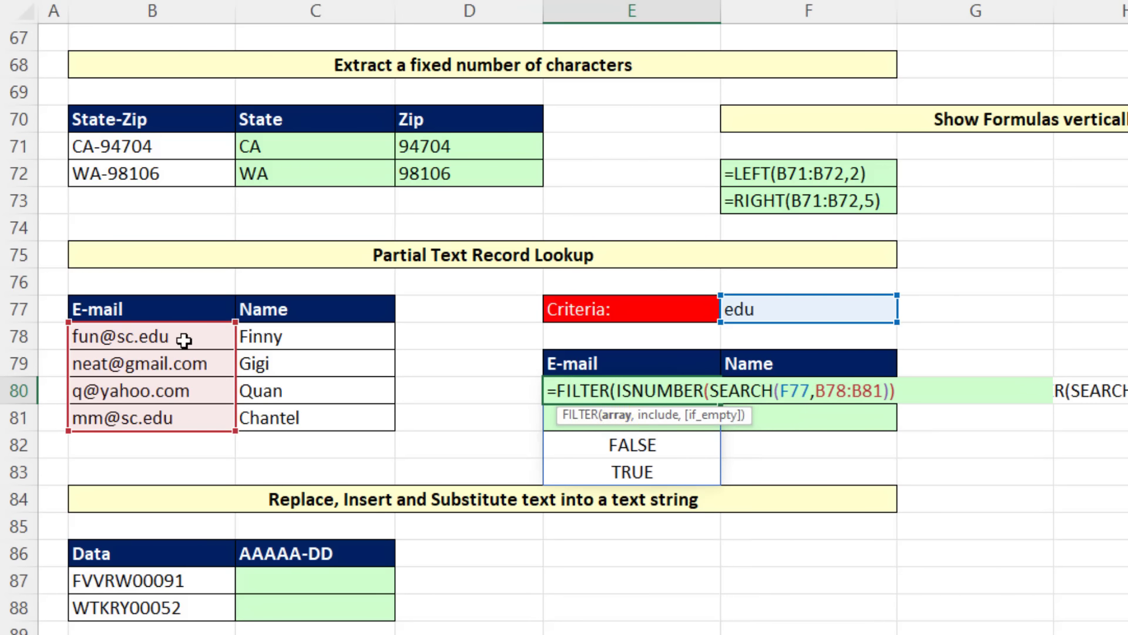
left_click_drag(187, 336, 370, 421)
type(",")
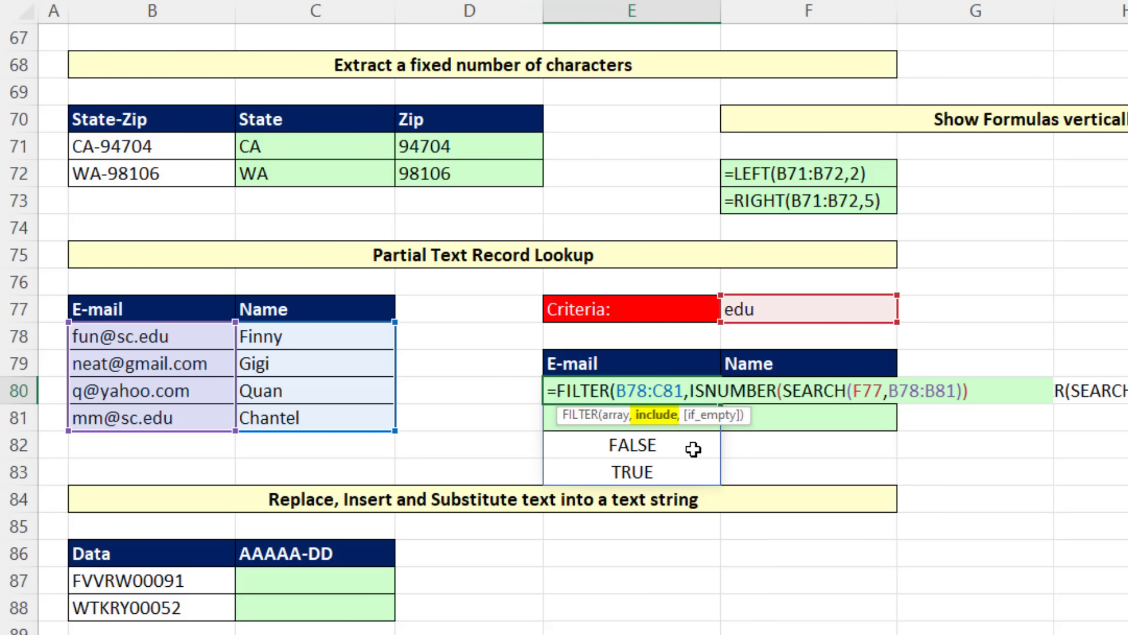
type(",")
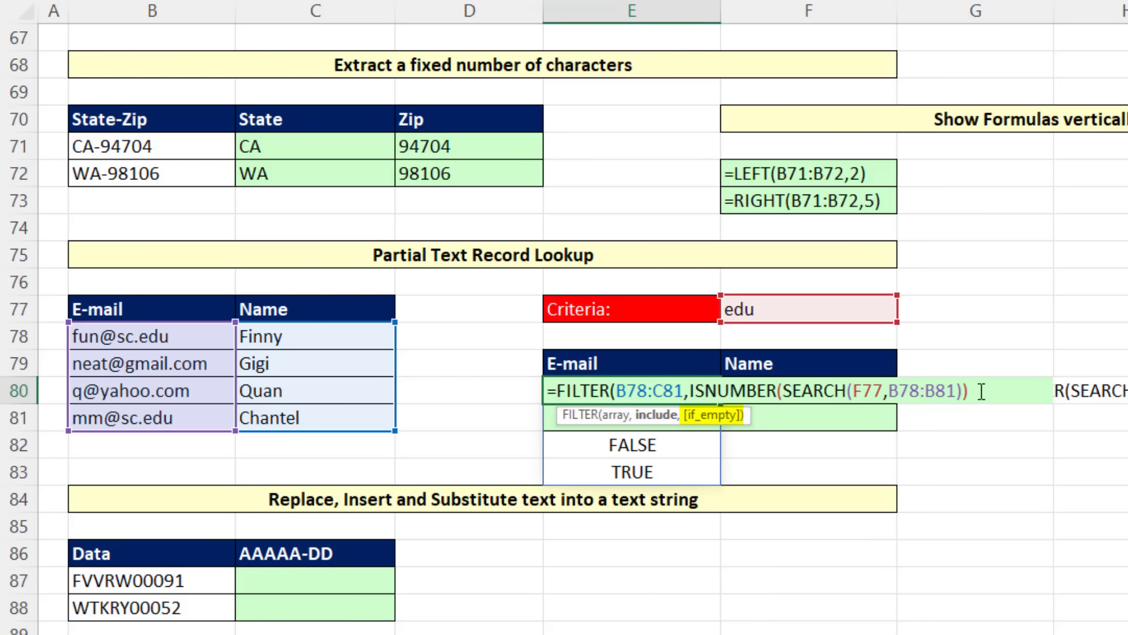
type(")")
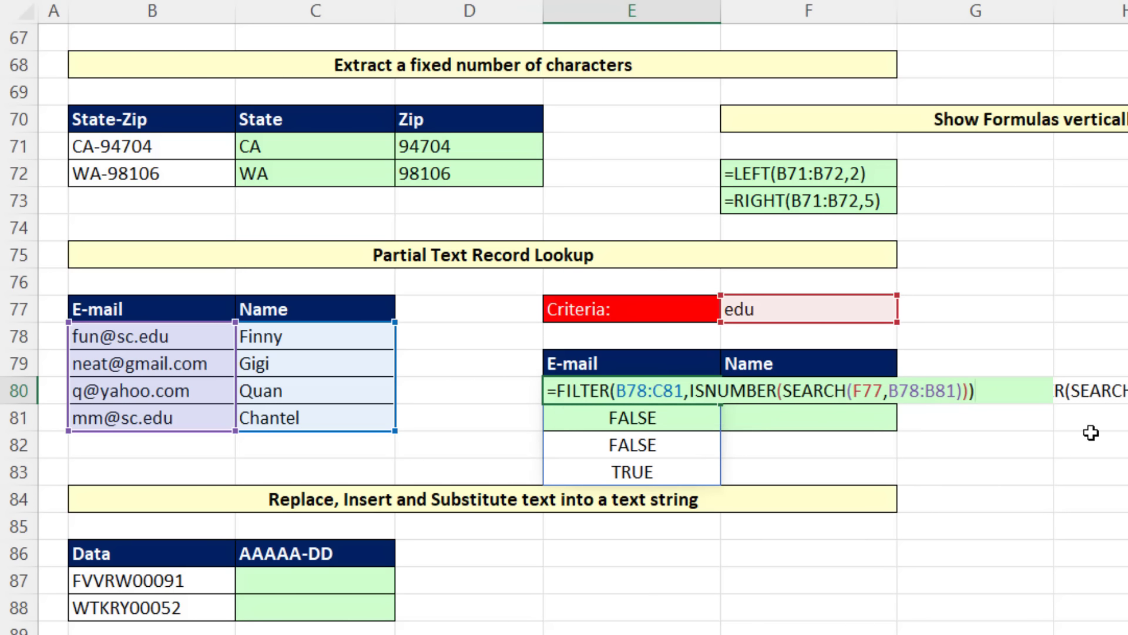
key("Return")
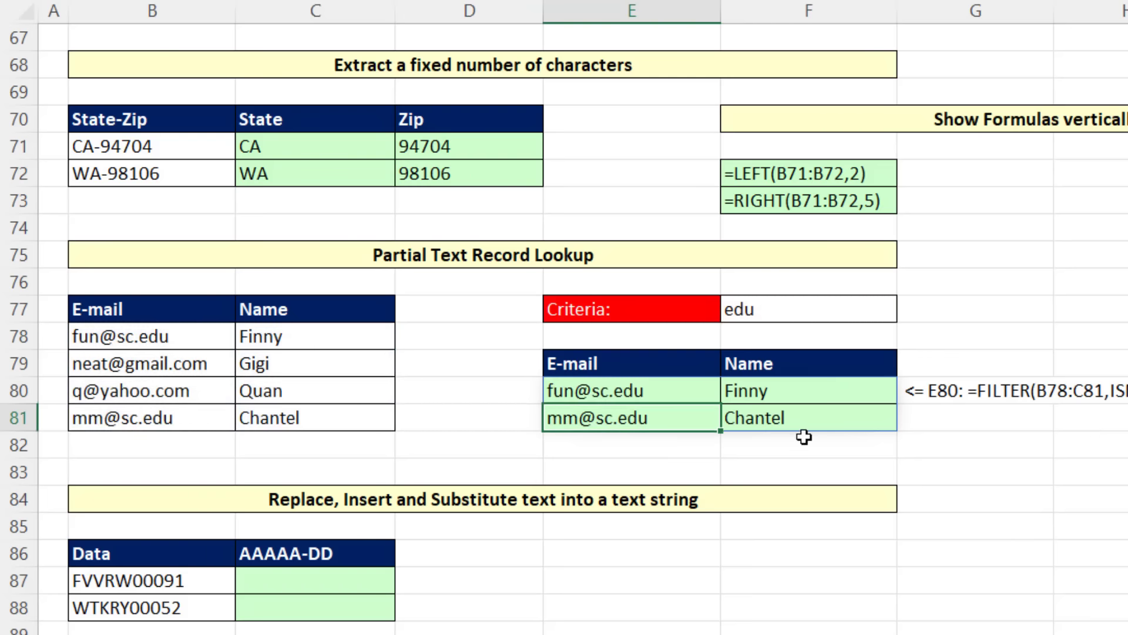
Step: Change the lookup criteria in F77 to com
left_click(795, 310)
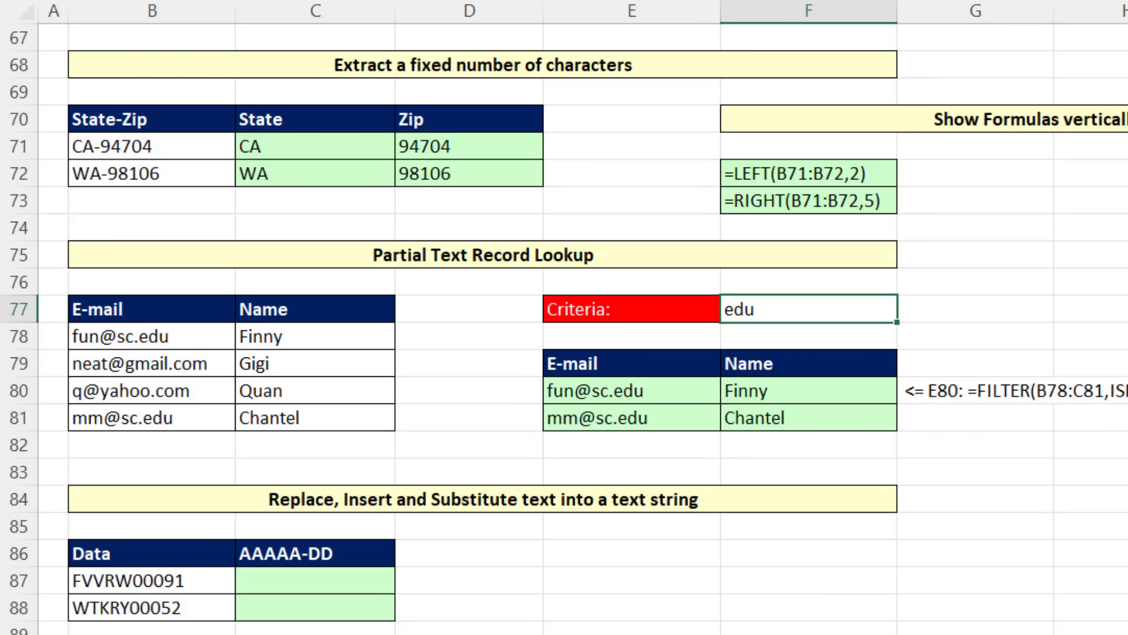
type("com")
key("Return")
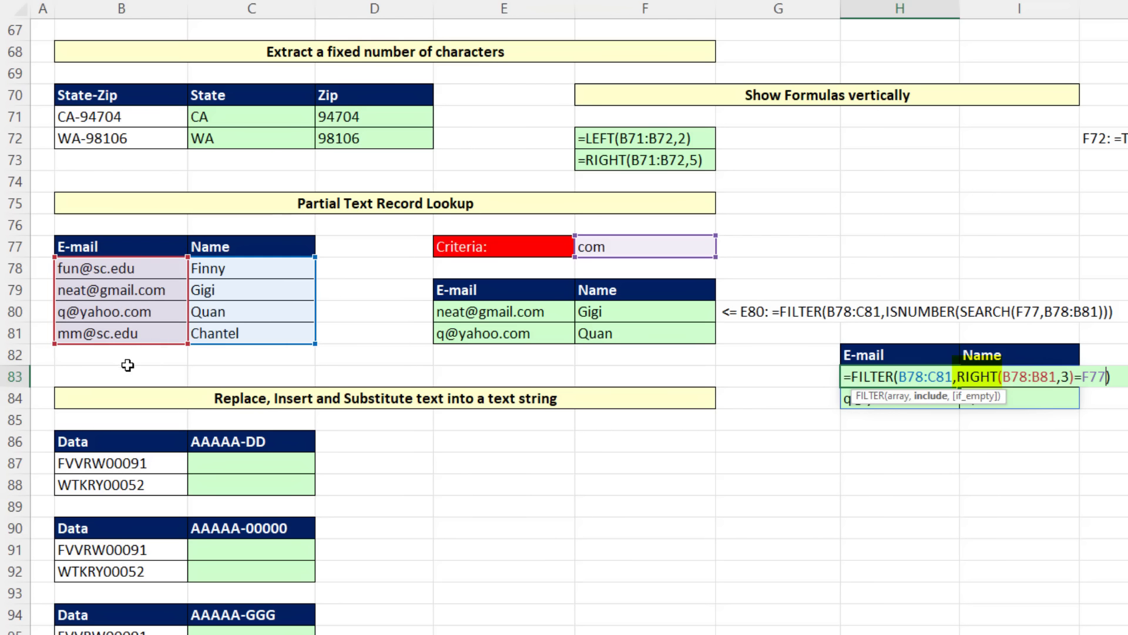
Step: Close the RIGHT-based FILTER formula in H83 and open the SEARCH-based FILTER formula in E80 for comparison
key("Return")
double_click(537, 311)
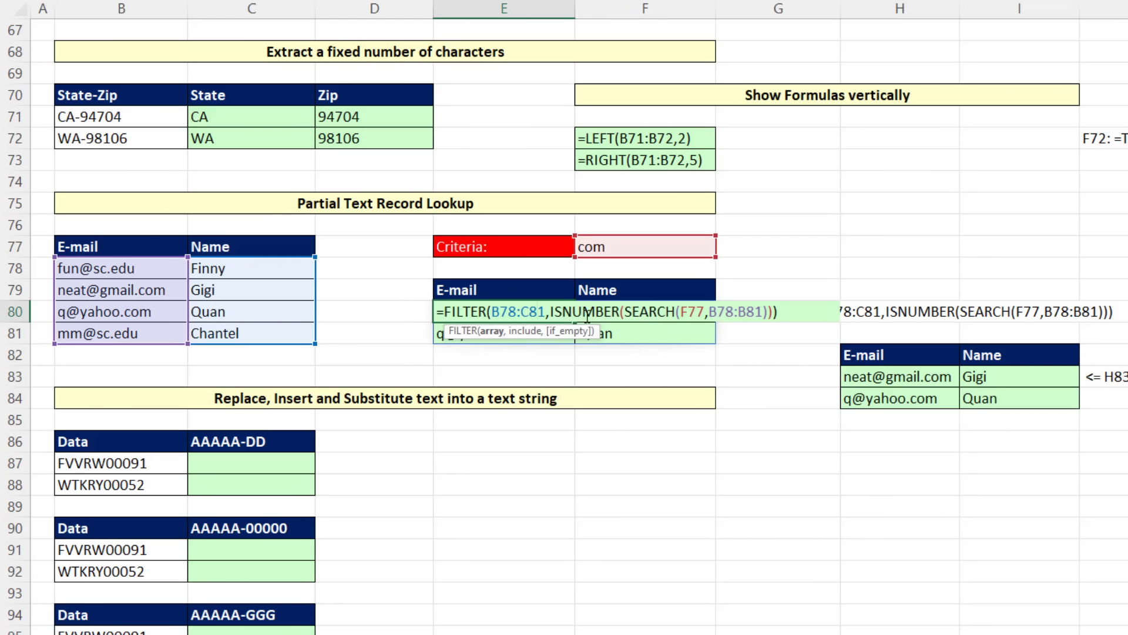
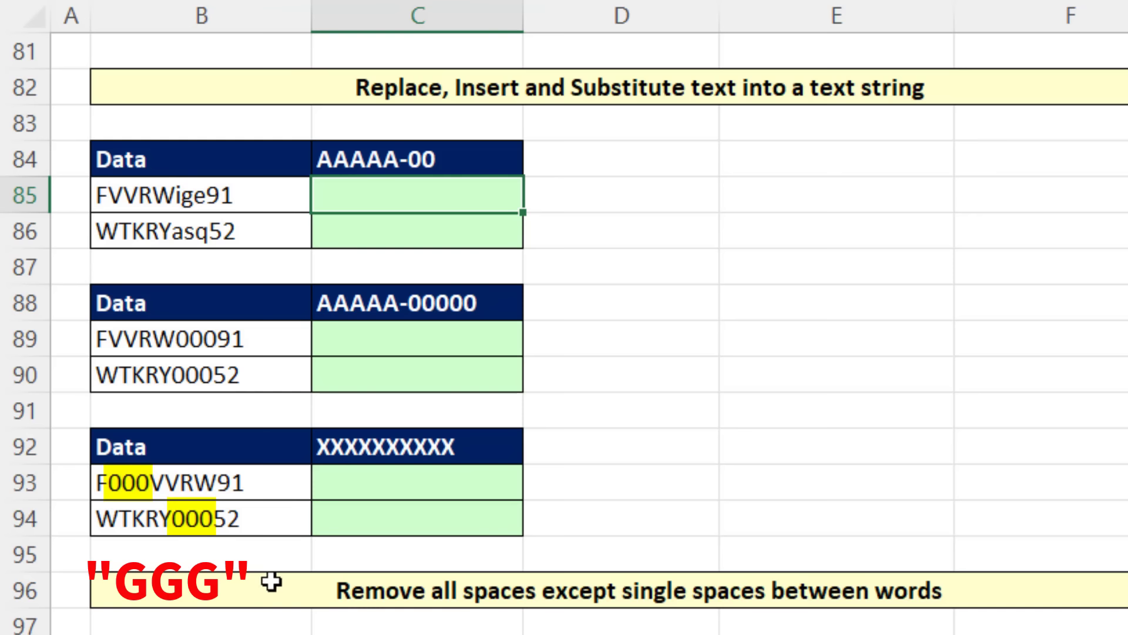
Step: Write the formula =REPLACE(B85,6,3,"-") in C85 to swap the three lowercase letters for a hyphen
type("=repl")
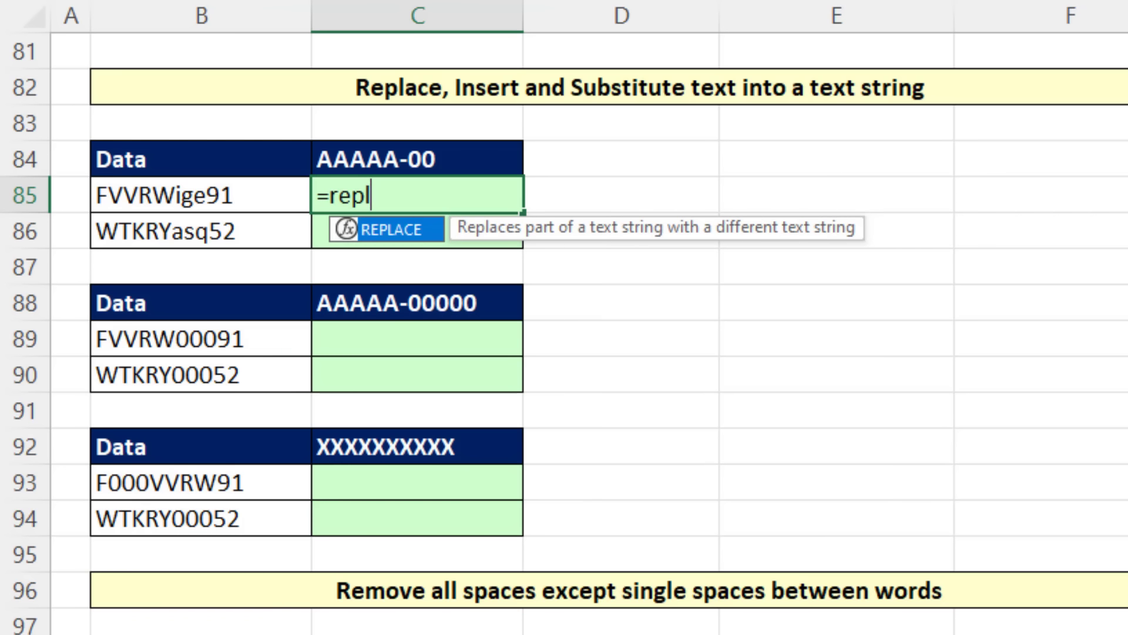
key("Tab")
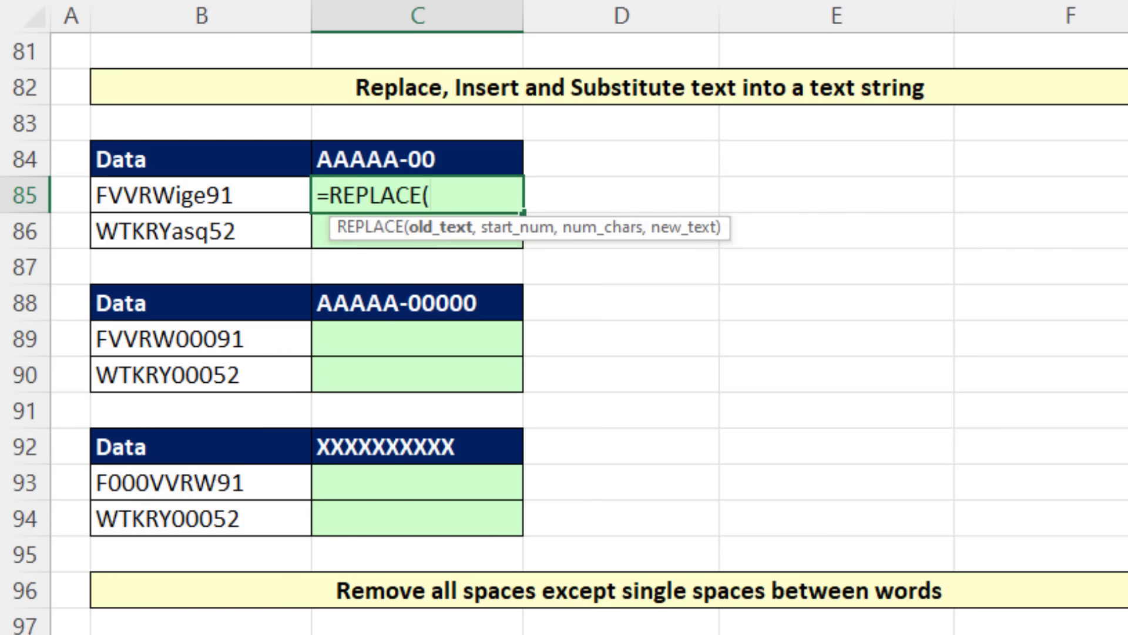
left_click(123, 194)
type(",")
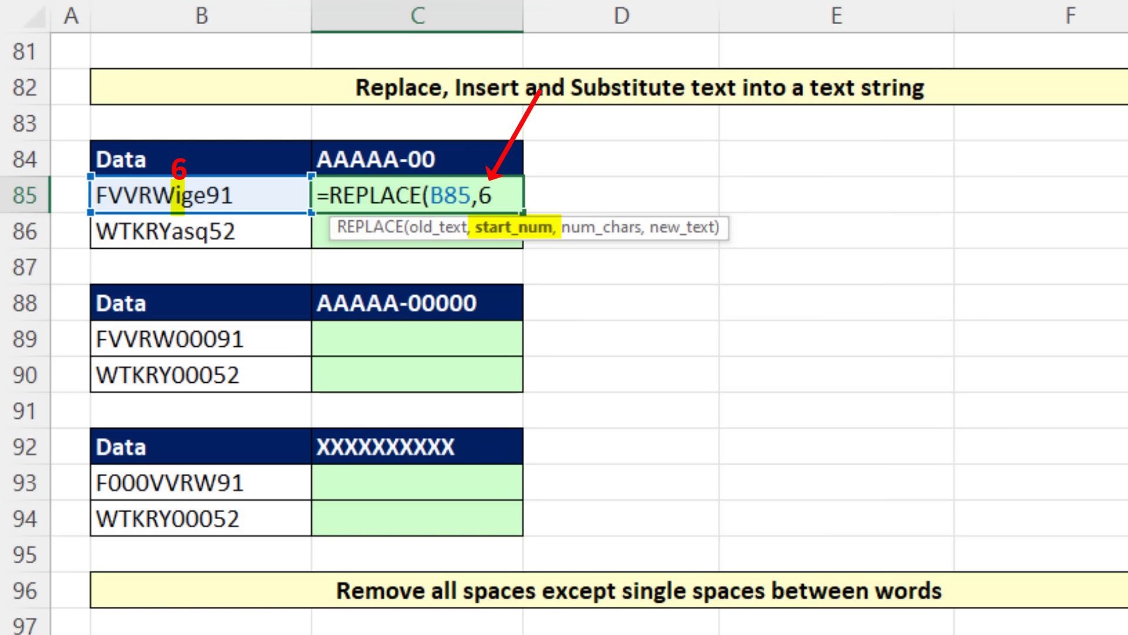
type("6,")
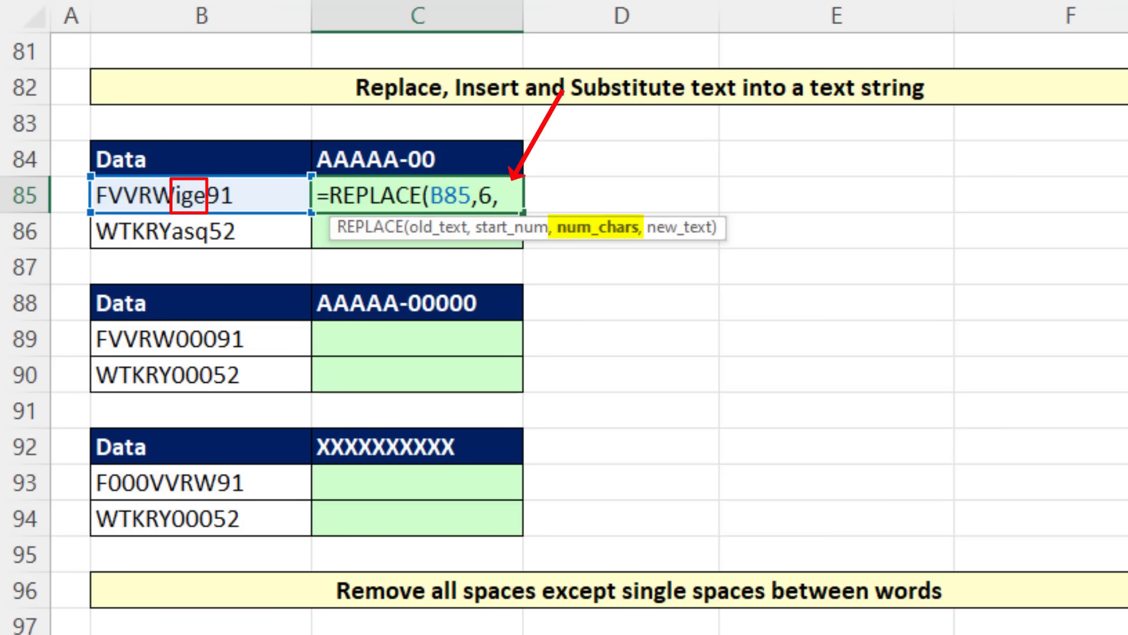
type("3,")
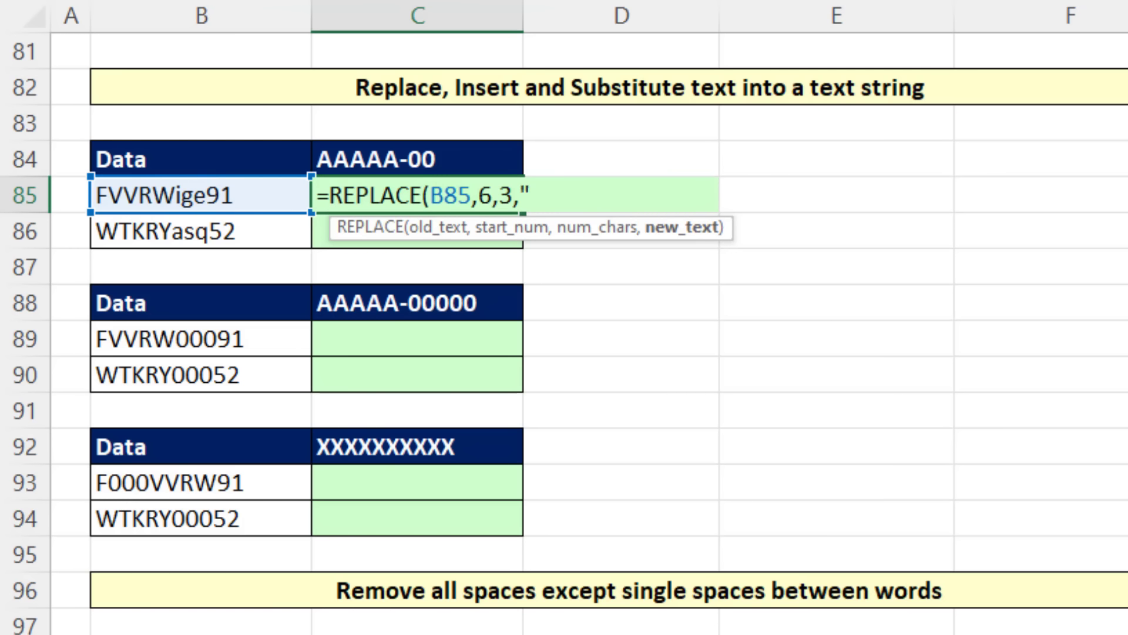
type("\"-\")")
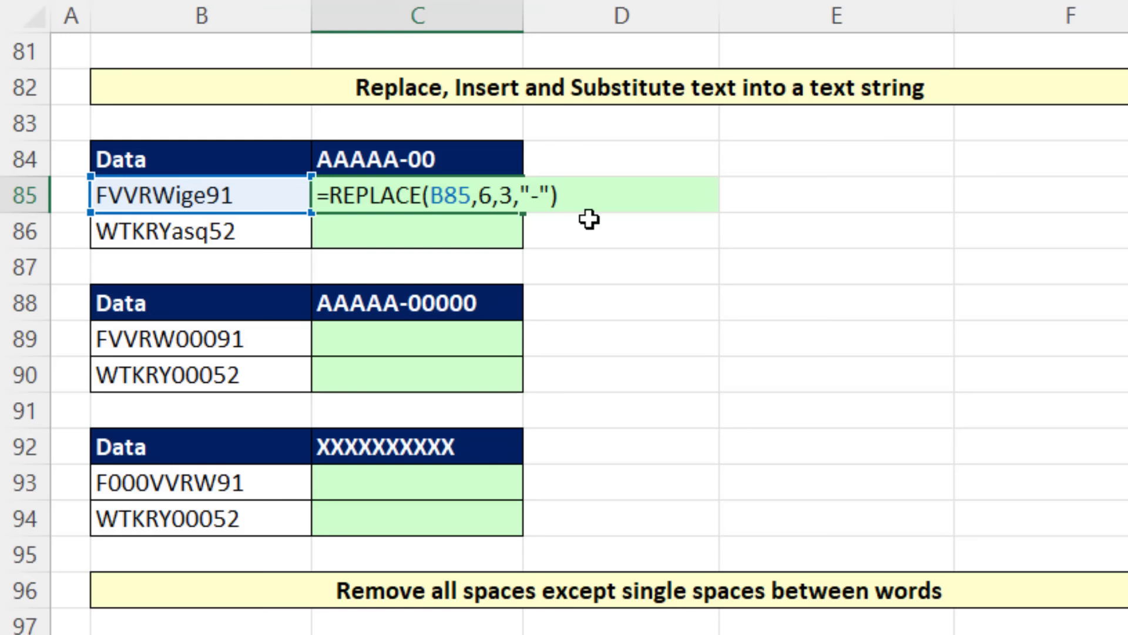
Step: Extend the old-text reference in the C85 formula to both records, making it =REPLACE(B85:B86,6,3,"-"), and enter it
double_click(453, 189)
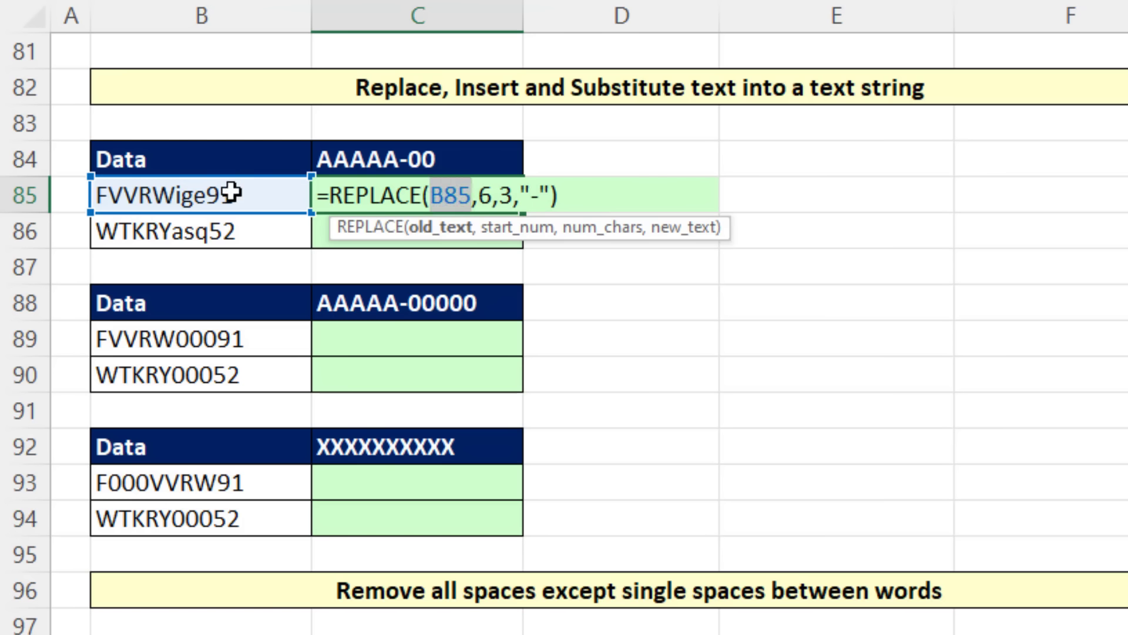
left_click_drag(232, 193, 232, 228)
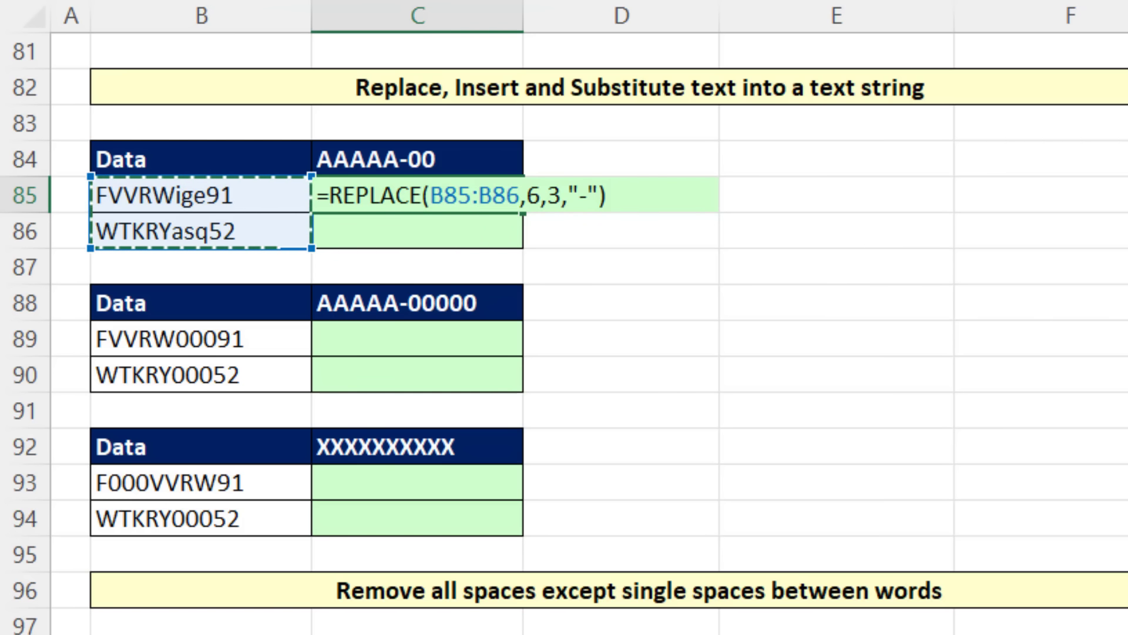
key("Return")
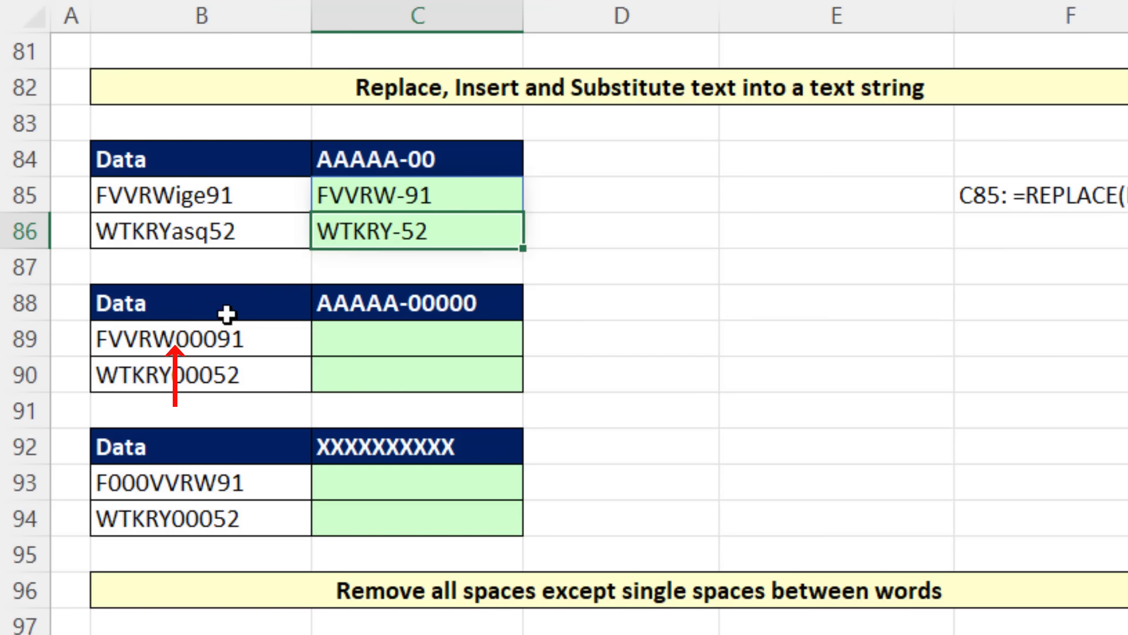
Step: Enter =REPLACE(B89:B90,6,0,"-") in C89 to insert a hyphen at the sixth character of both records
left_click(388, 338)
type("=rep")
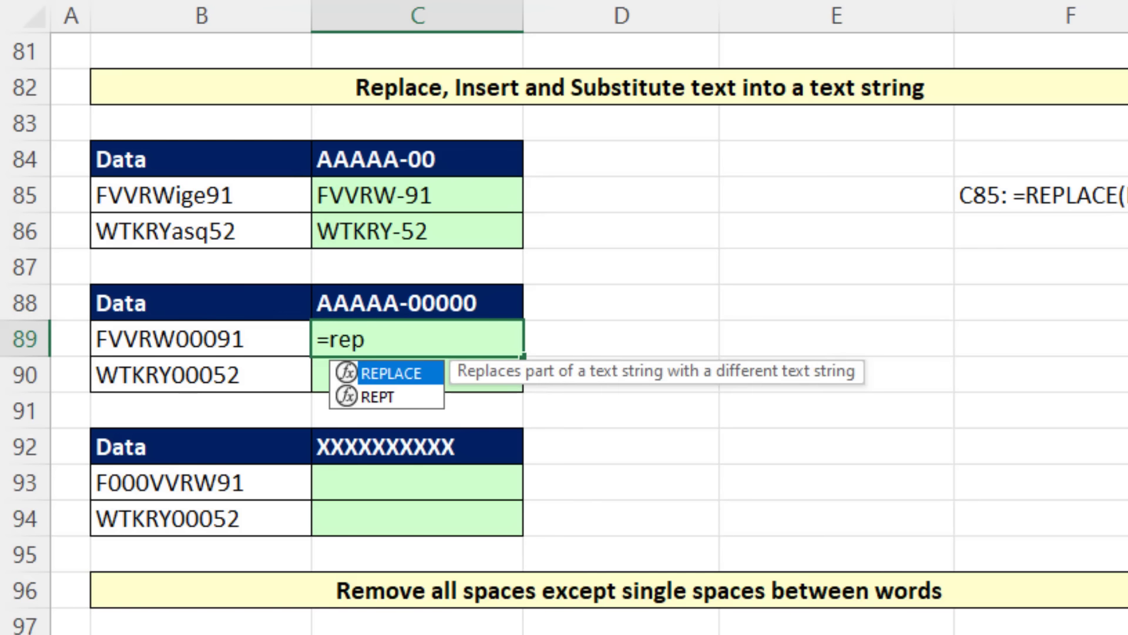
key("Tab")
key("Left")
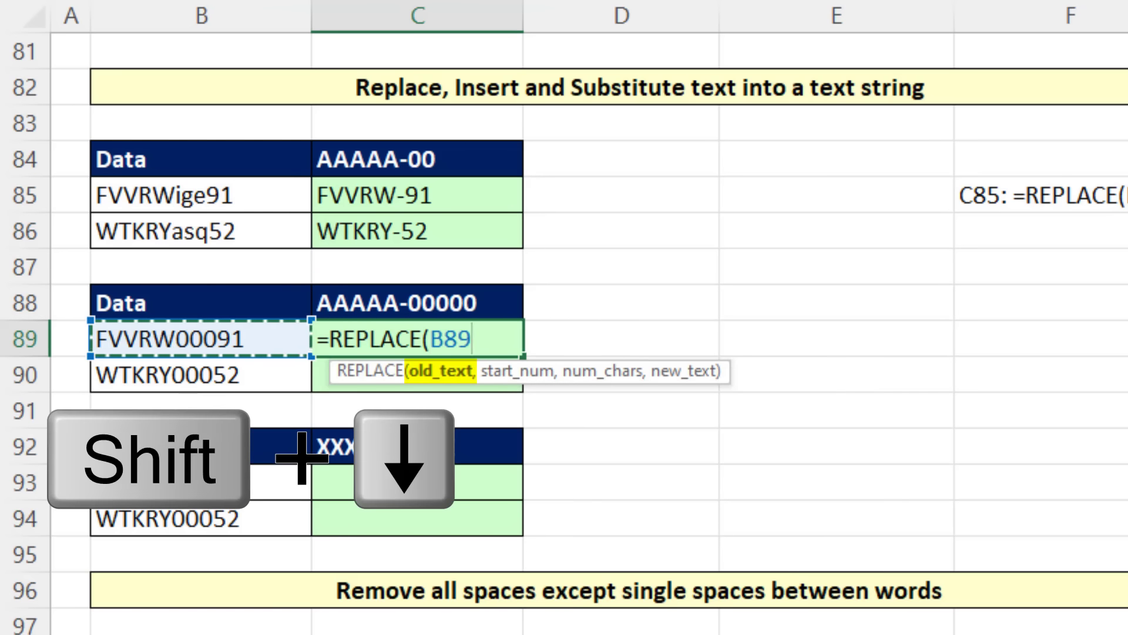
key("shift+Down")
type(",")
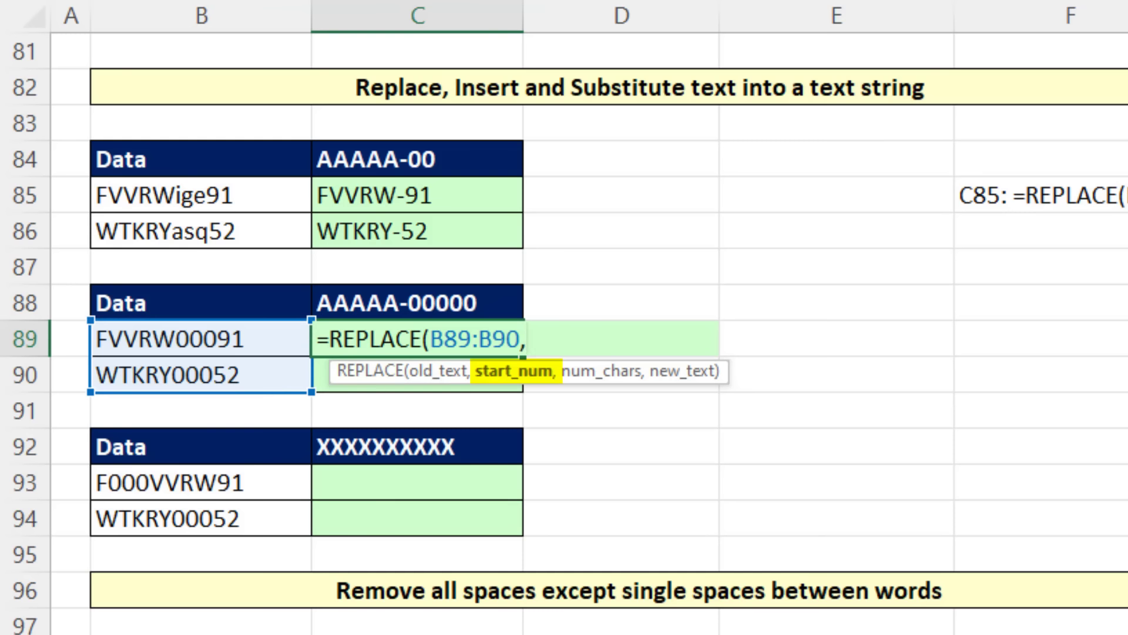
type("6")
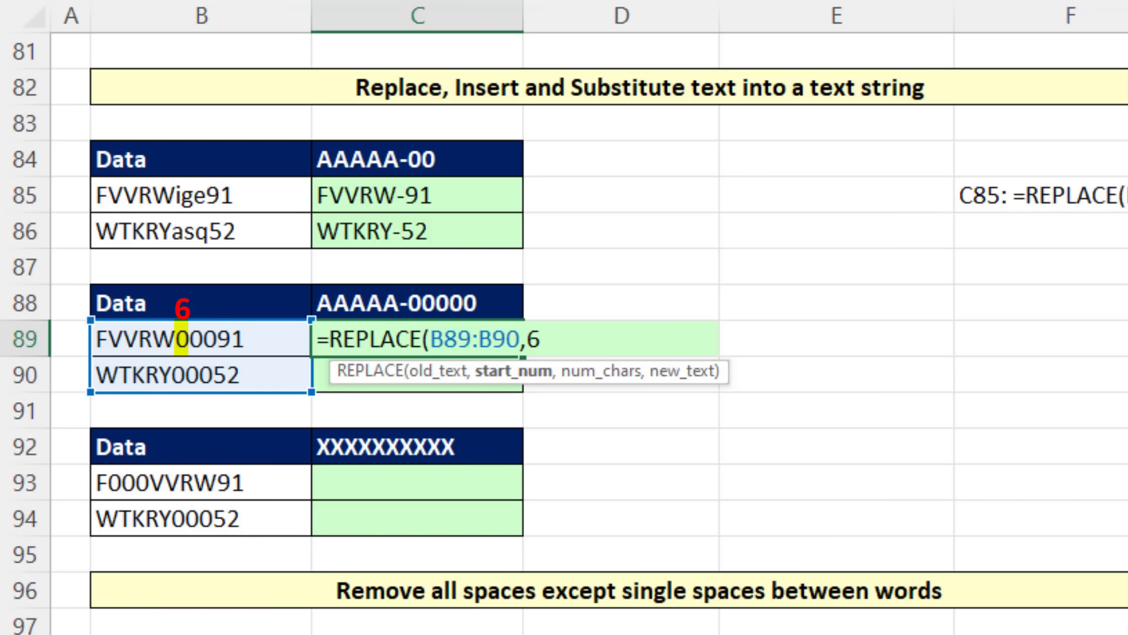
type(",")
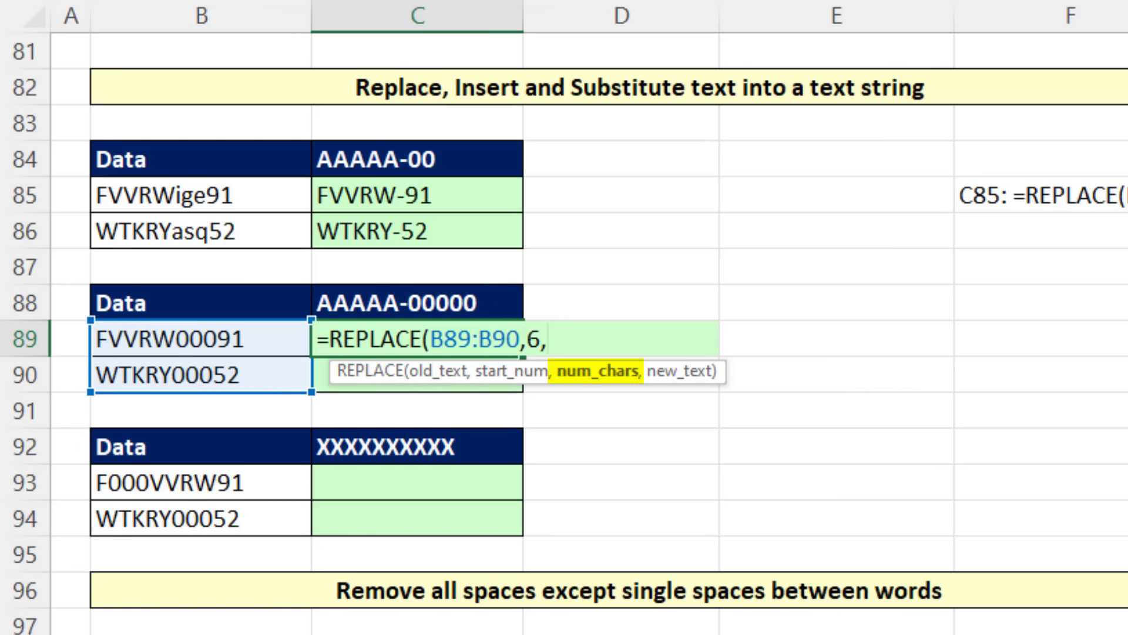
type("0,\"")
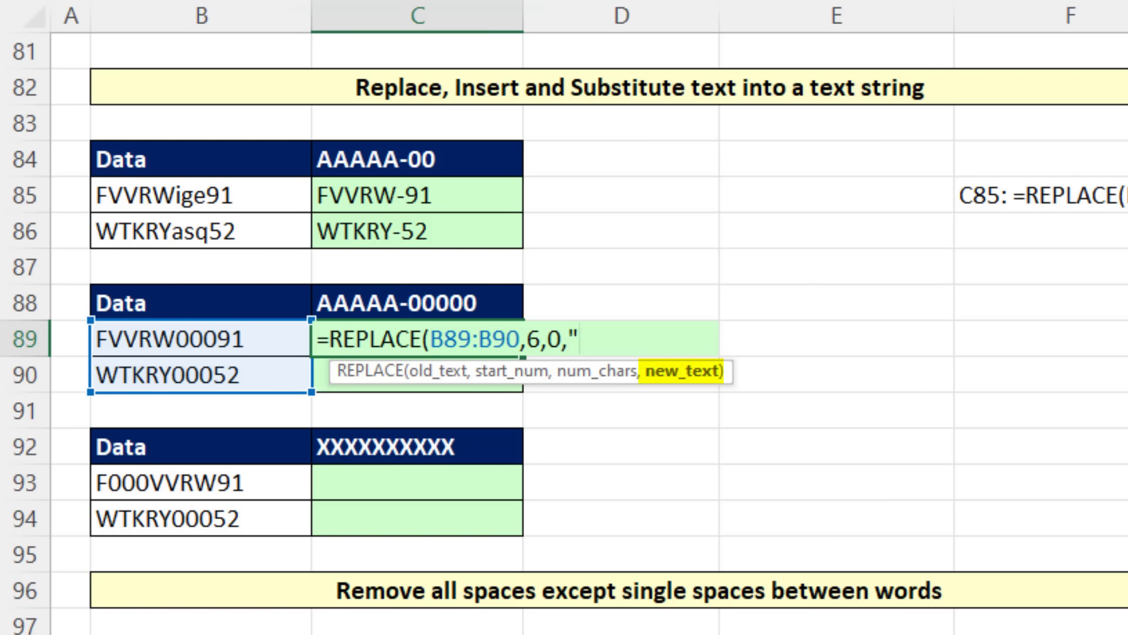
type("-\")")
key("Return")
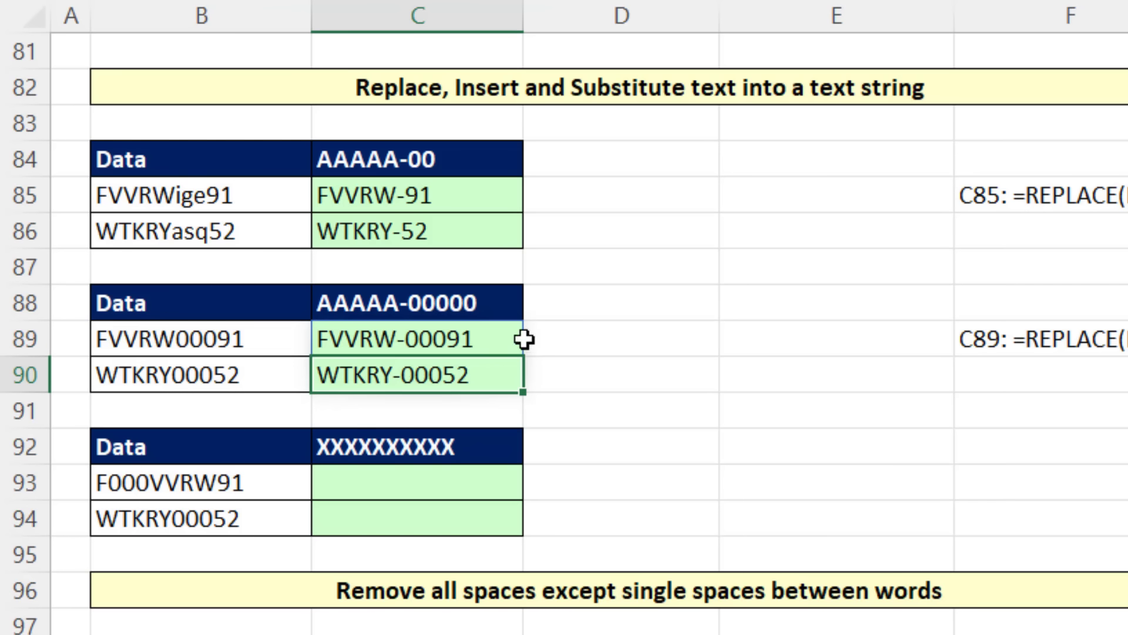
Step: Enter =SUBSTITUTE(B93:B94,"000","GGG") in C93 to substitute GGG for 000 in both records
left_click(431, 481)
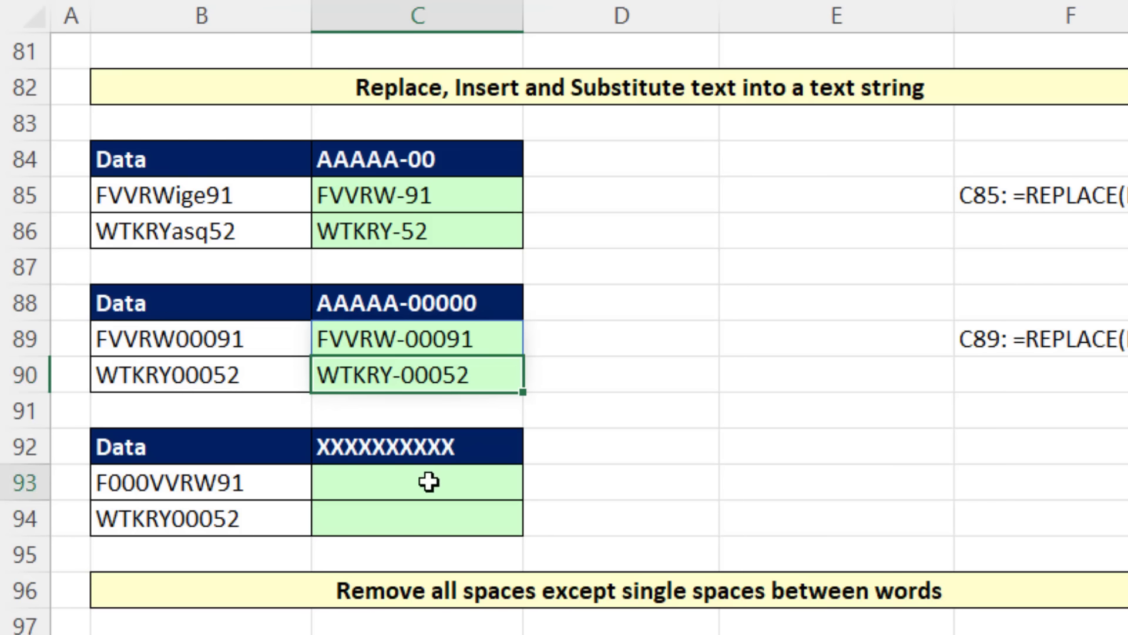
type("=")
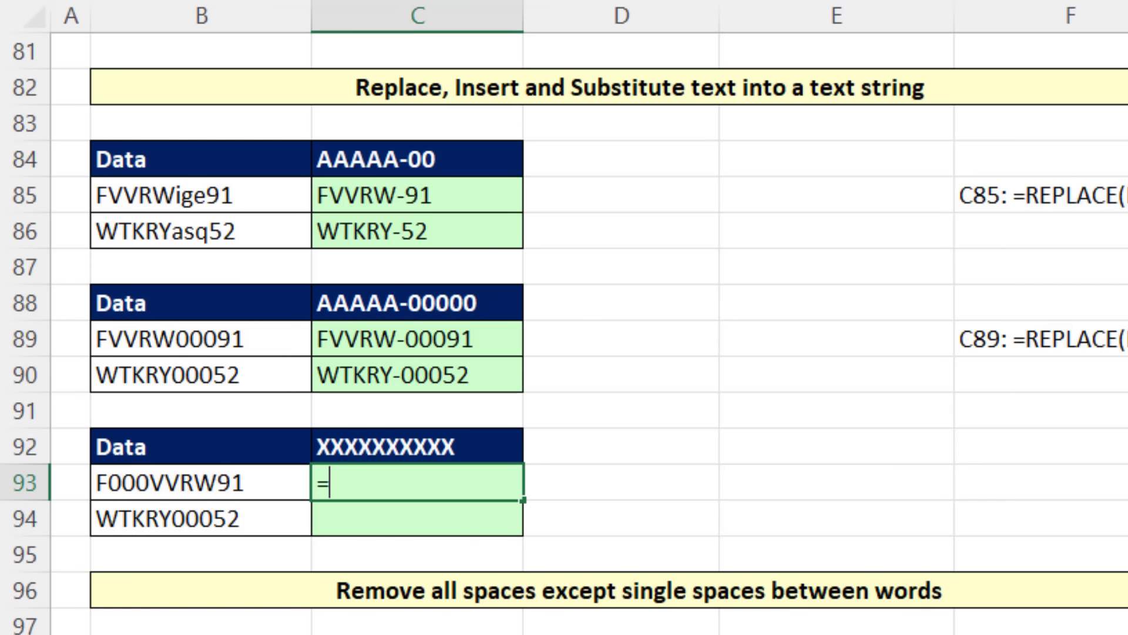
type("sub")
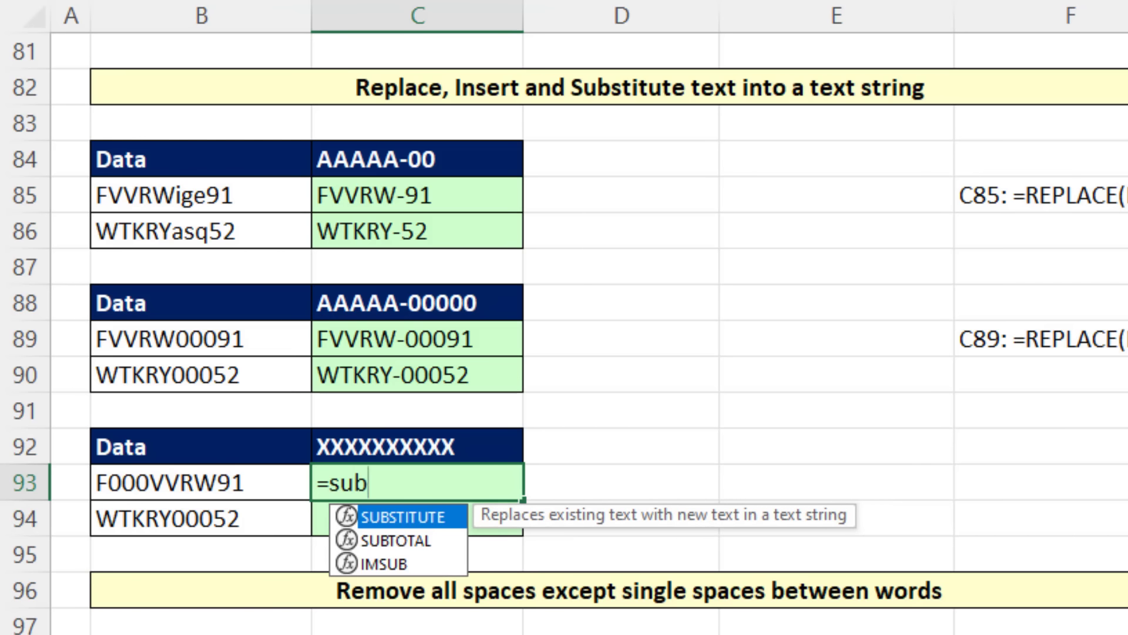
key("Tab")
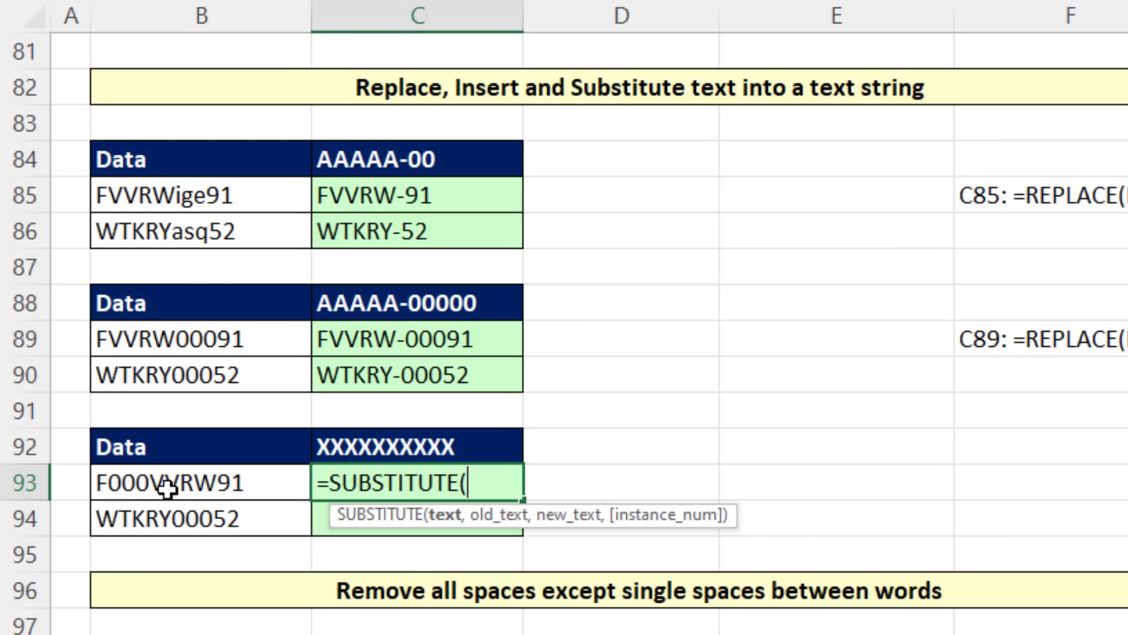
left_click_drag(168, 491, 175, 518)
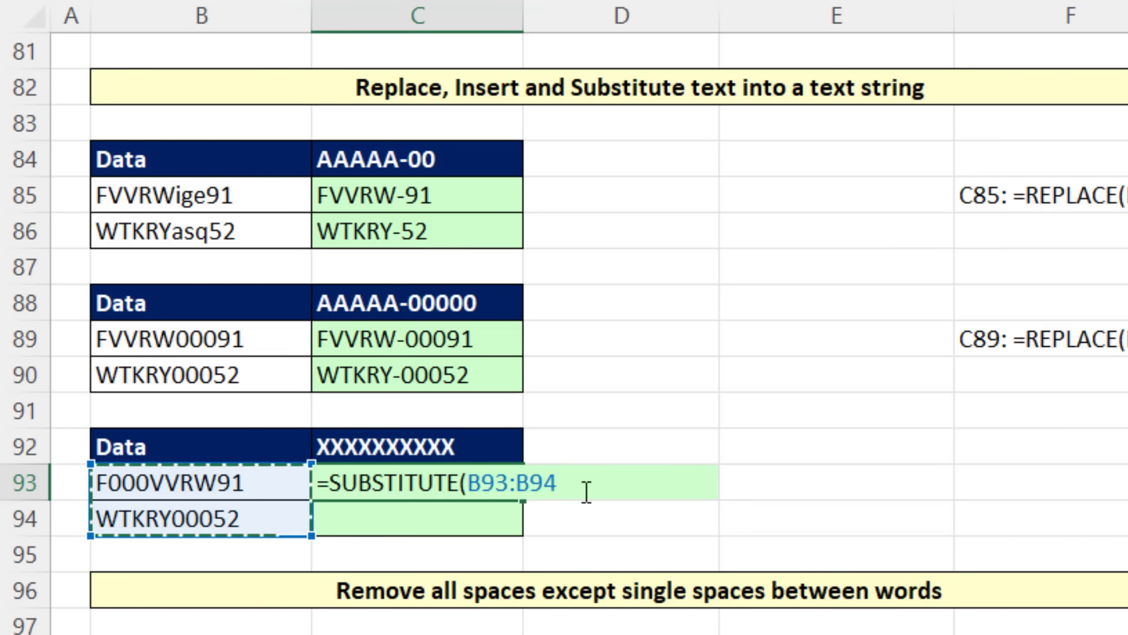
type(",\"00")
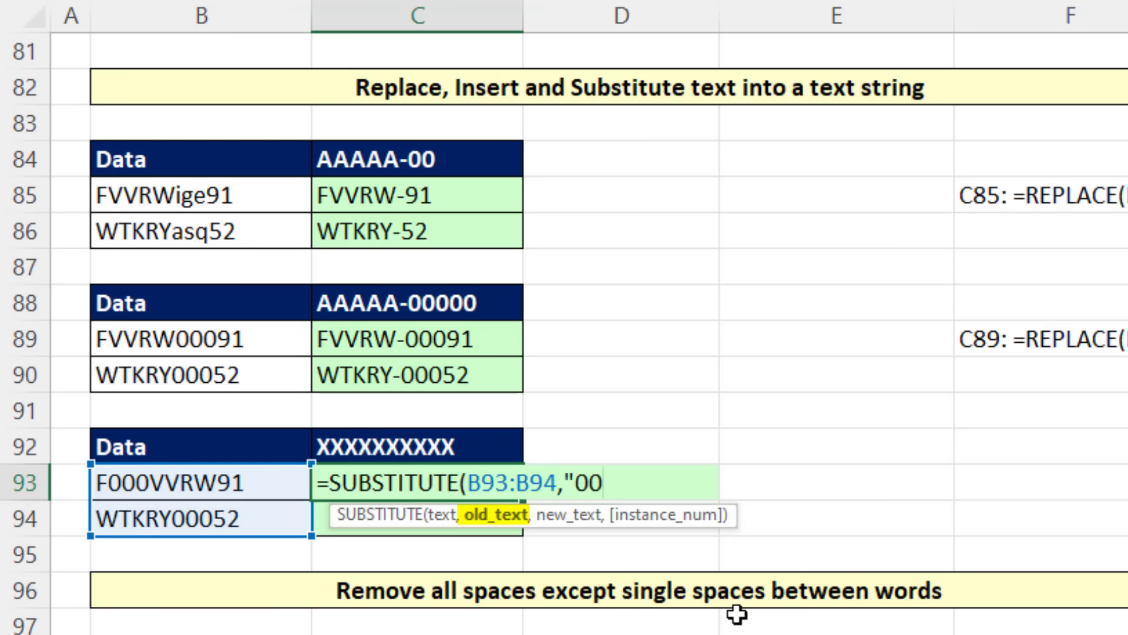
type("0\",")
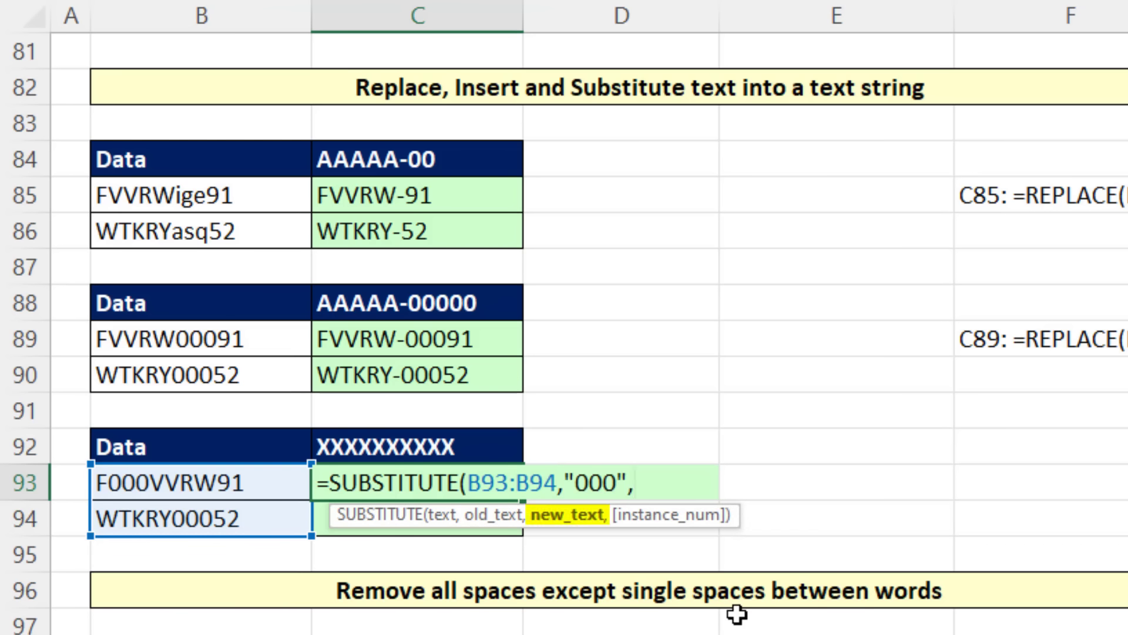
type("\"GGG\"")
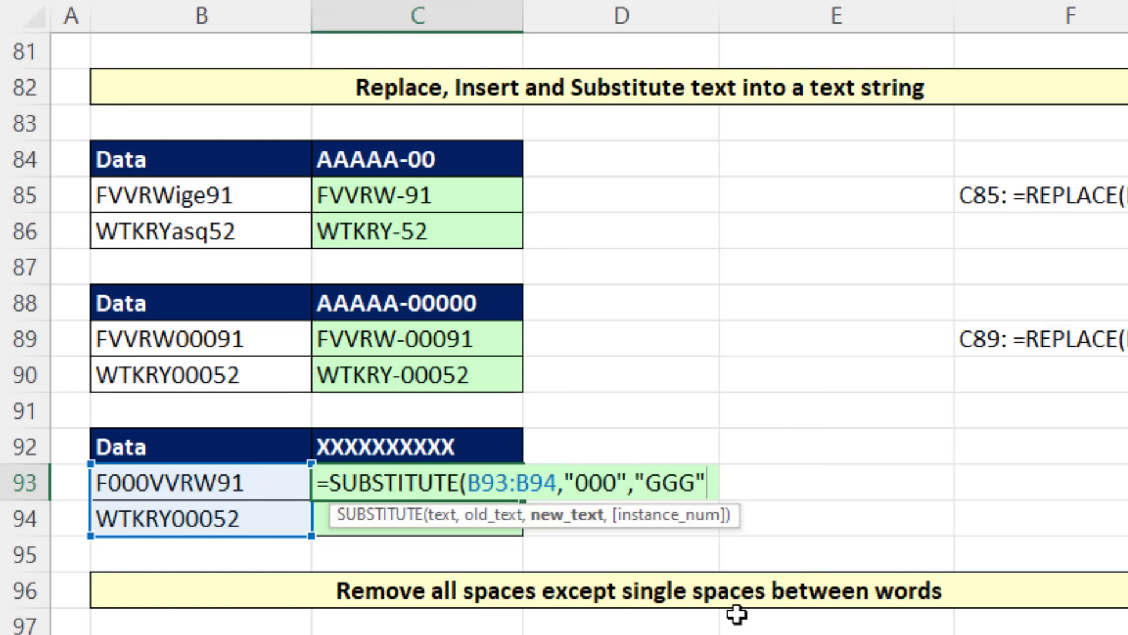
type(")")
key("Return")
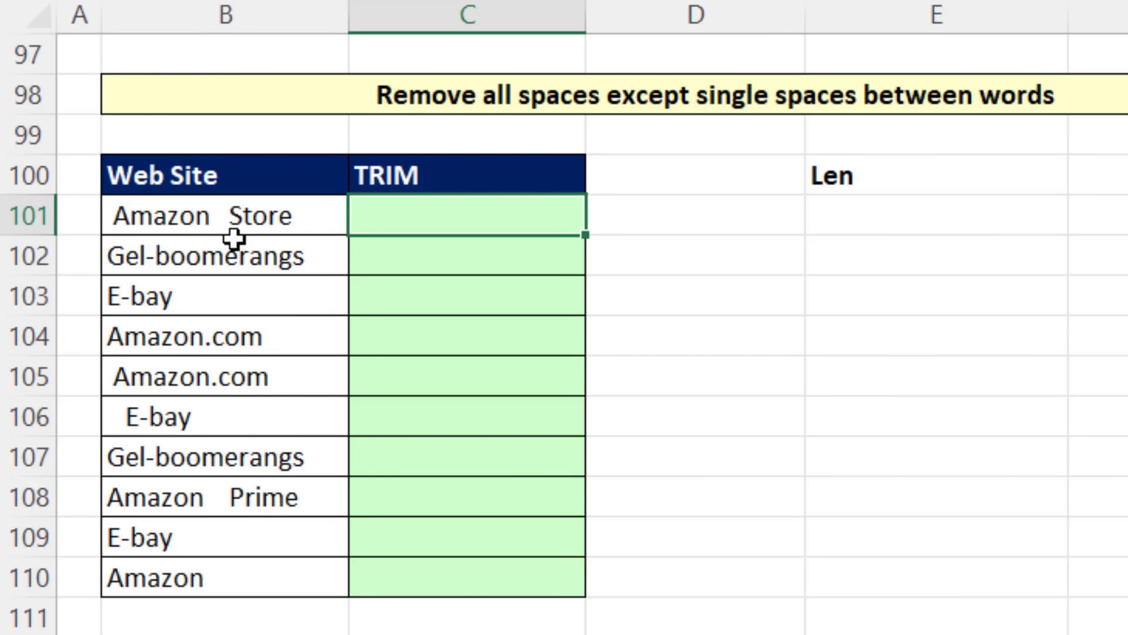
Step: Enter =TRIM(B101:B110) in C101 to remove the extra spaces from the web site names
type("=tri")
key("Tab")
key("Left")
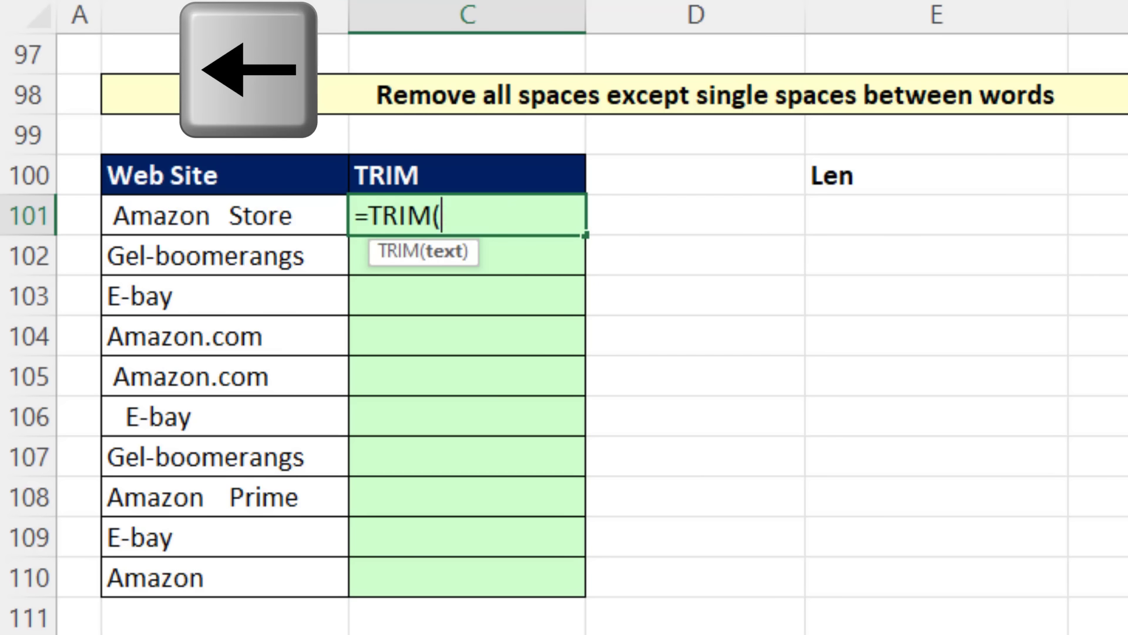
key("ctrl+shift+Down")
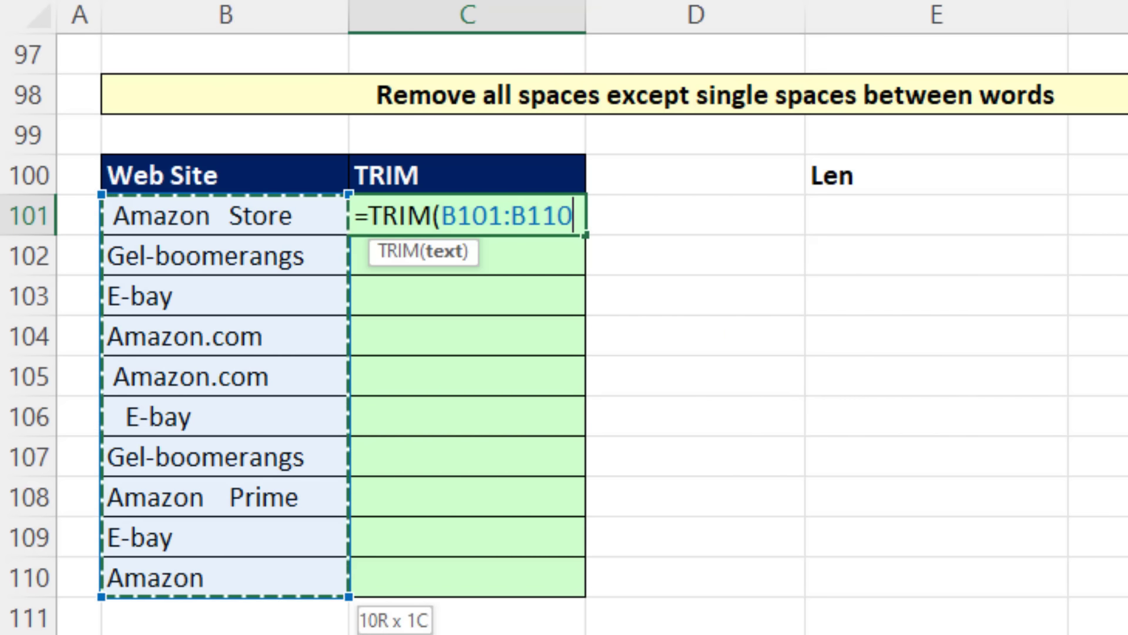
key("Return")
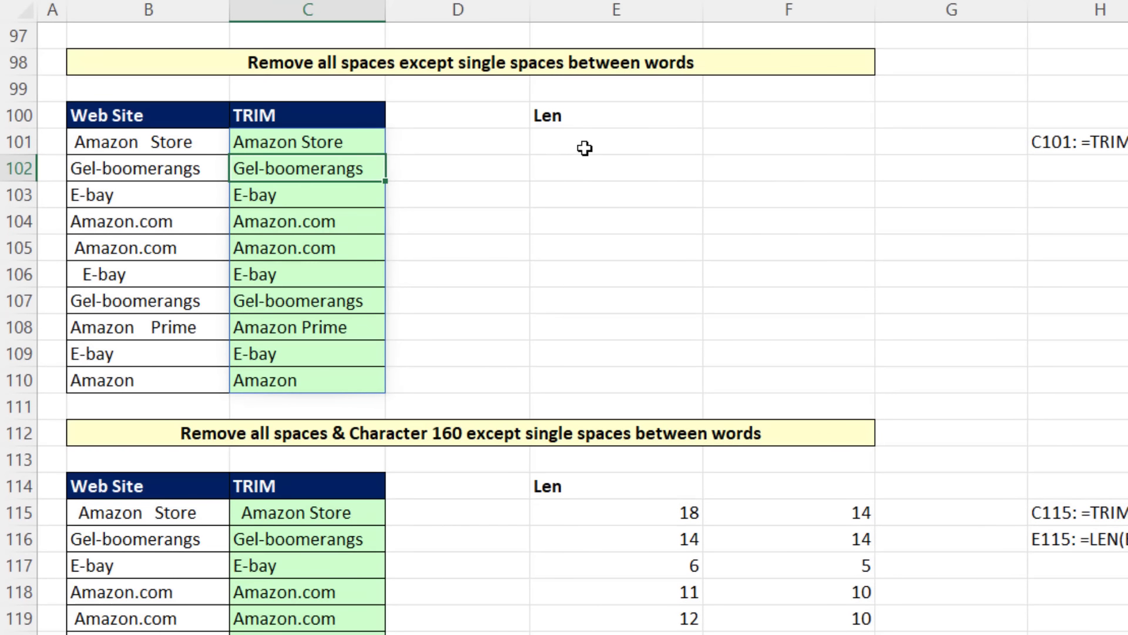
Step: Enter =LEN(B101:C110) in E101 to count the characters of the original and trimmed web site names
left_click(585, 148)
type("=len")
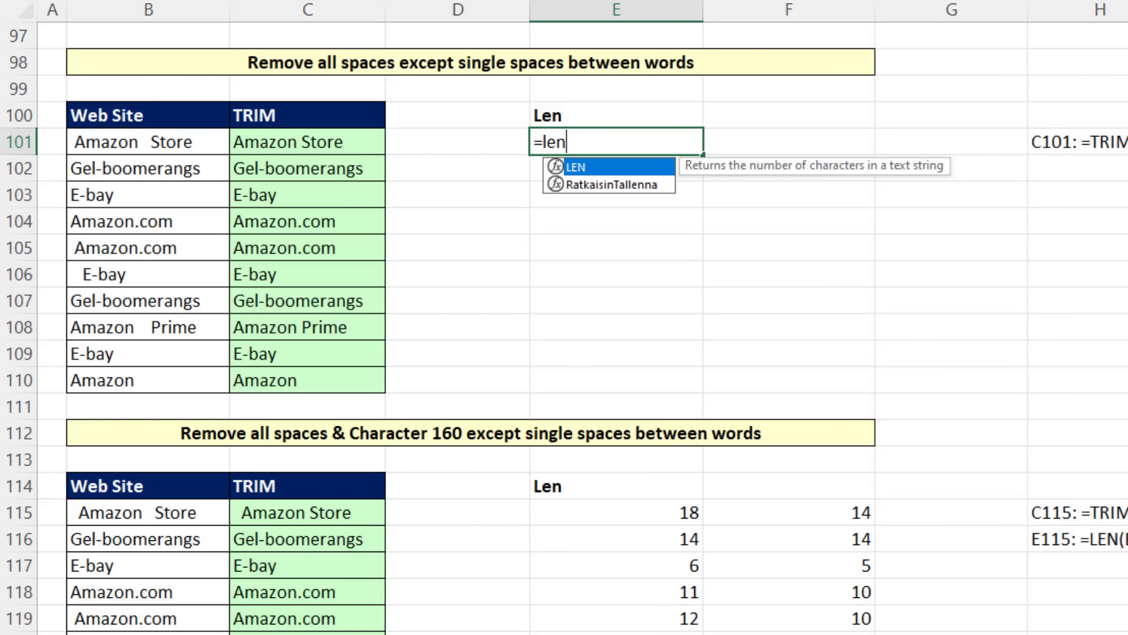
key("Tab")
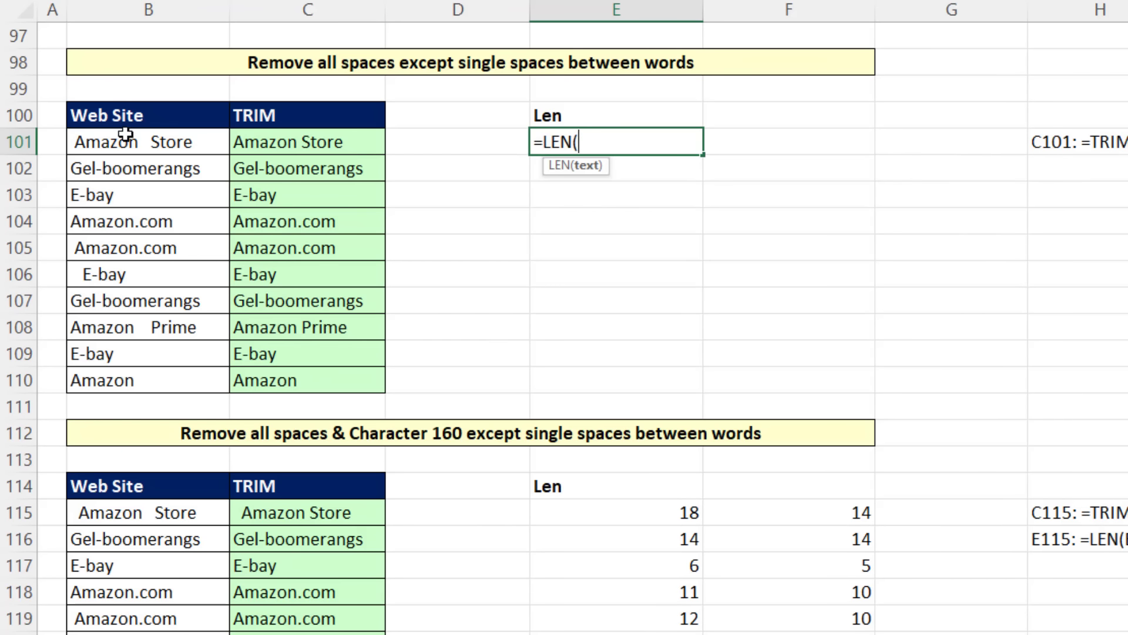
left_click_drag(107, 143, 315, 378)
key("Return")
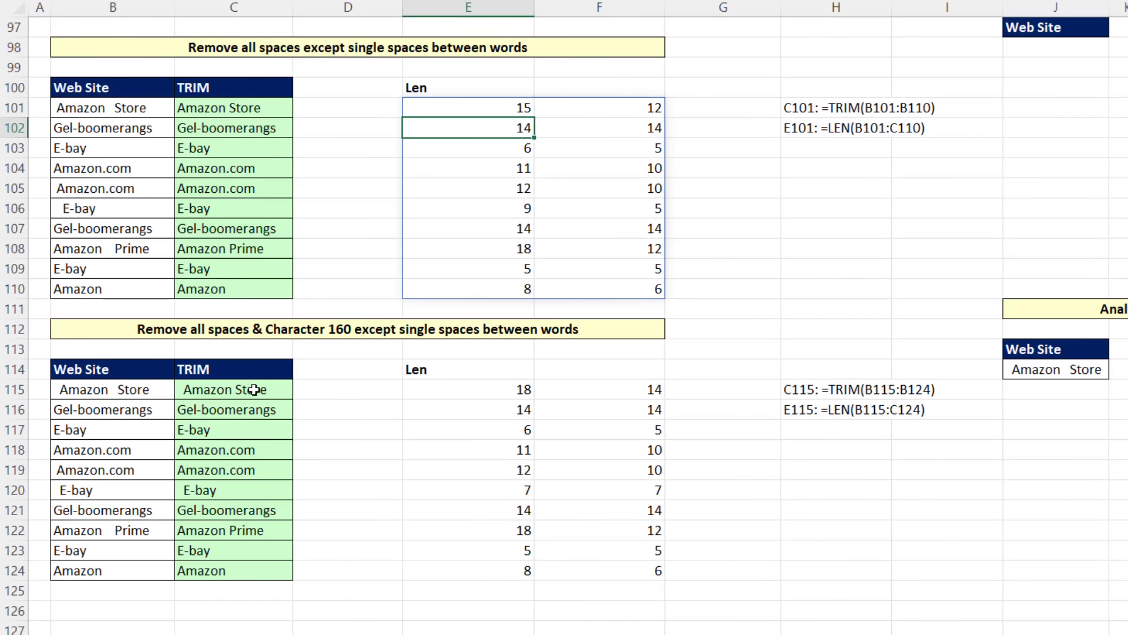
Step: Inspect the TRIM formula in C115 of the Character 160 table and close it without changes
double_click(273, 422)
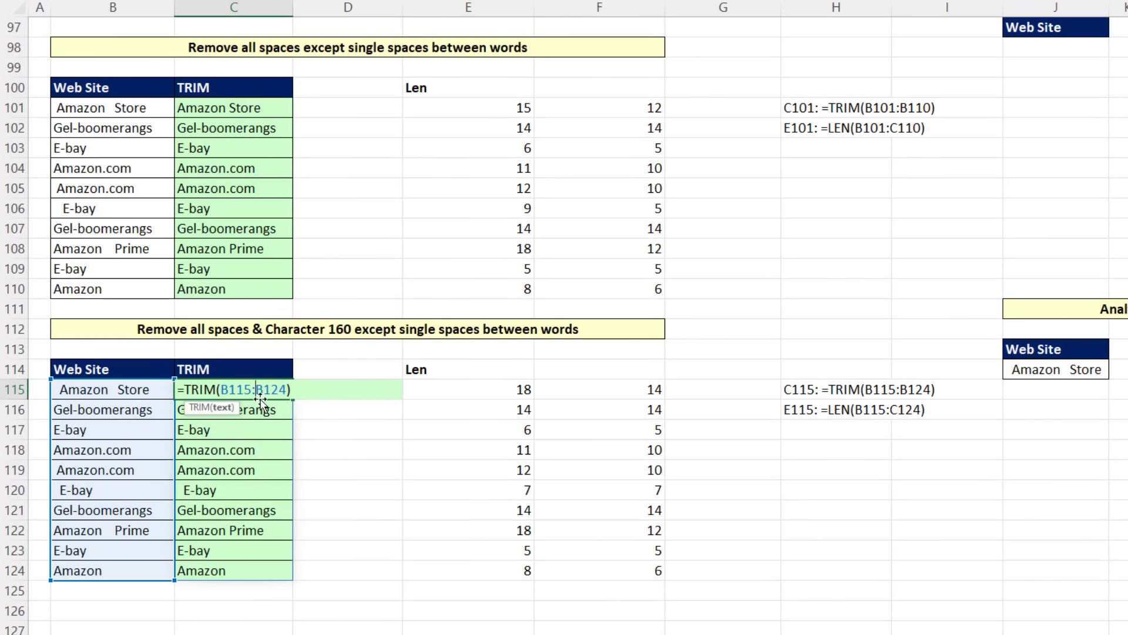
key("Escape")
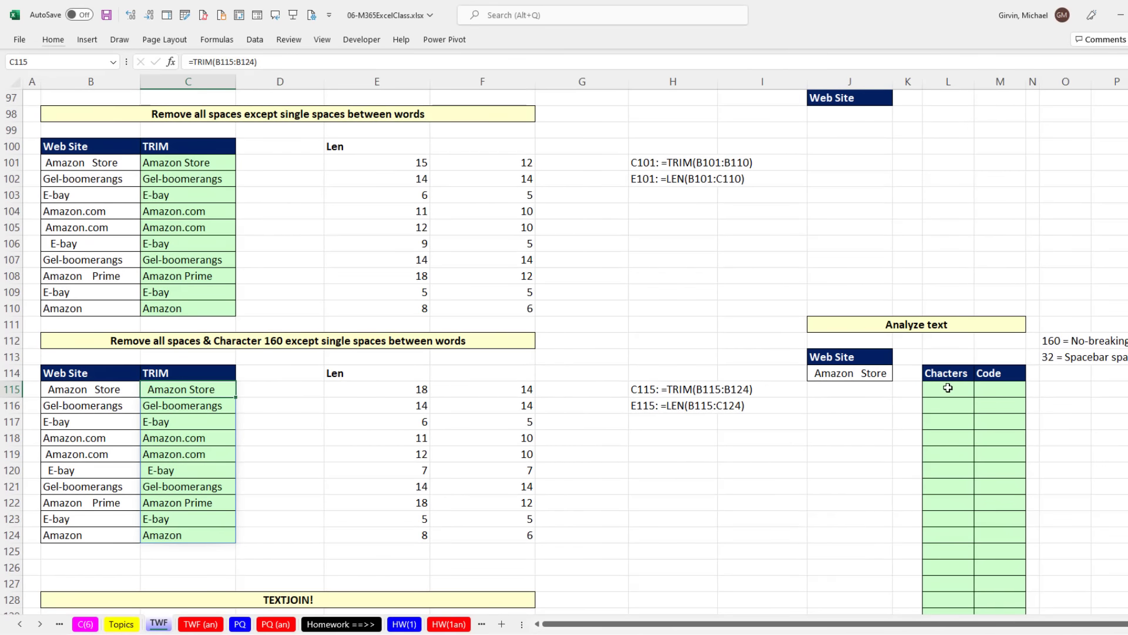
Step: Enter =LEN(J114) in L115 to count the characters of the web site name in the Analyze text table
left_click(948, 388)
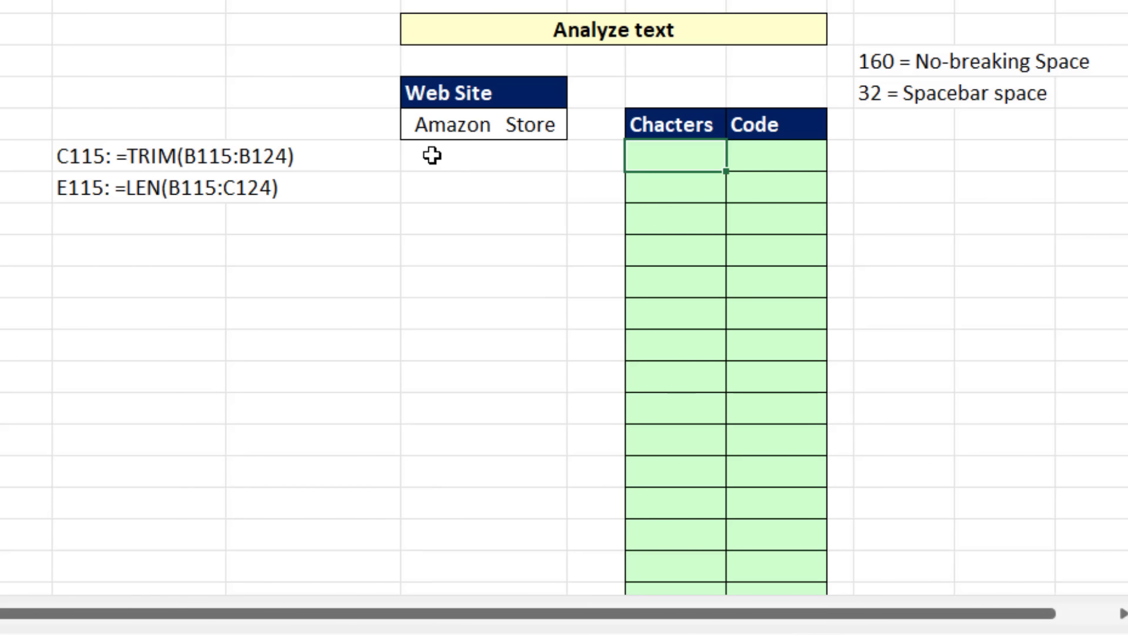
type("=len")
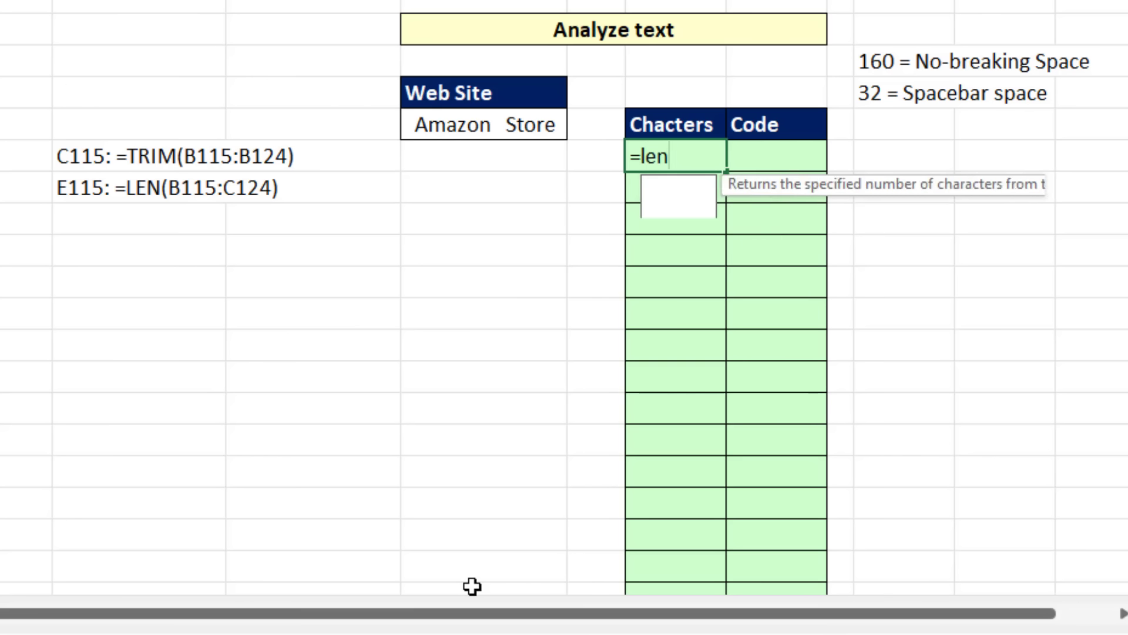
key("Tab")
left_click(529, 124)
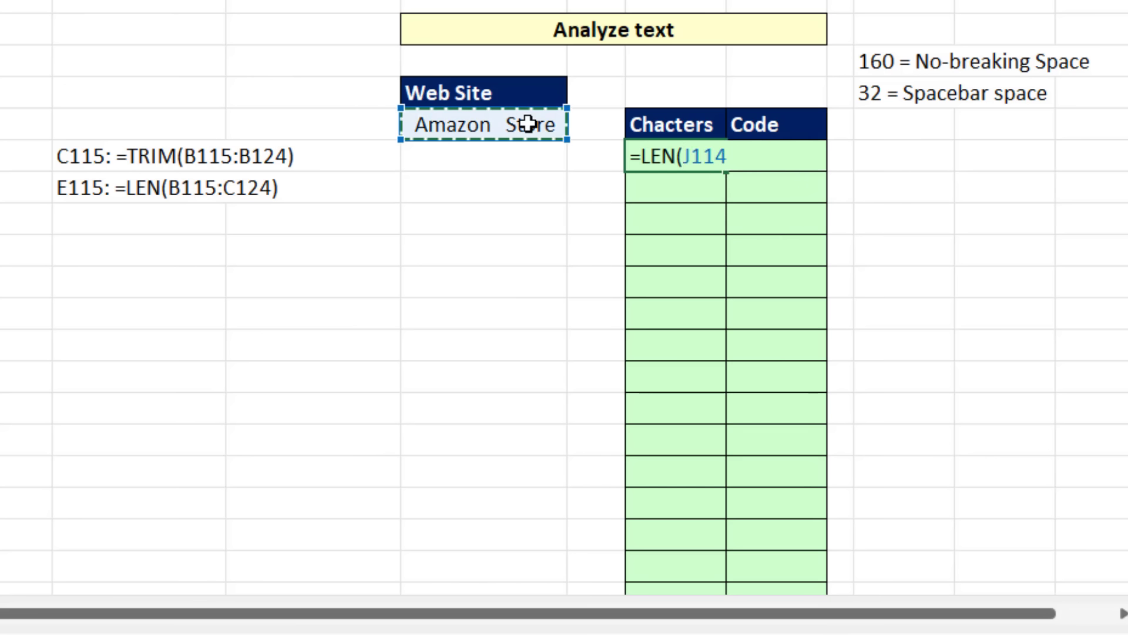
key("Return")
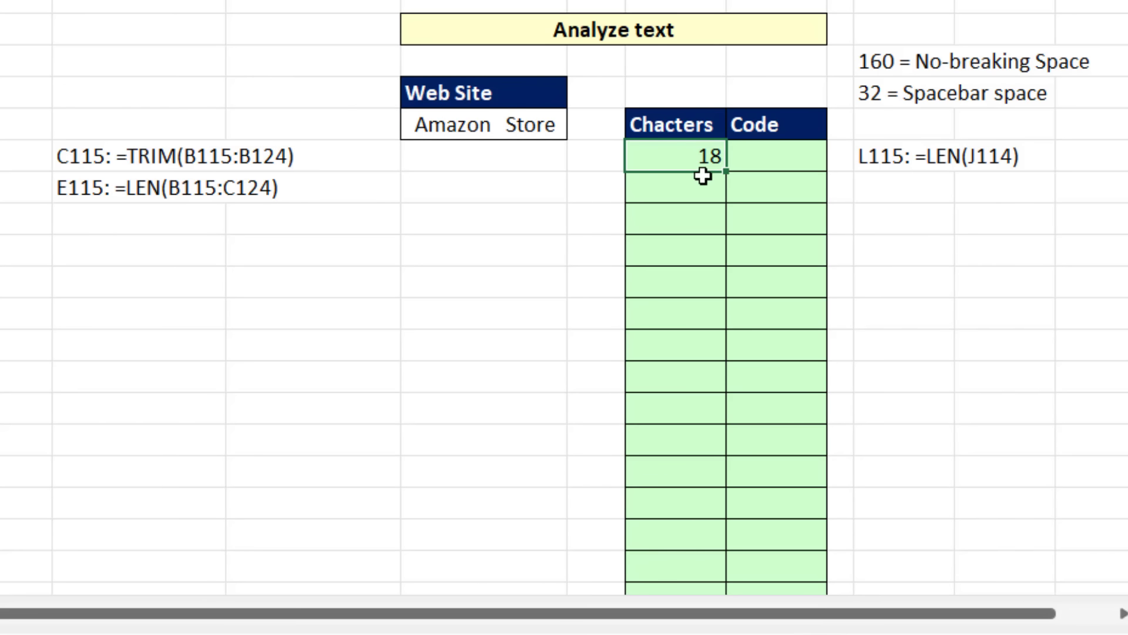
Step: Wrap the L115 formula in SEQUENCE, making it =SEQUENCE(LEN(J114)), to number each character position
double_click(660, 157)
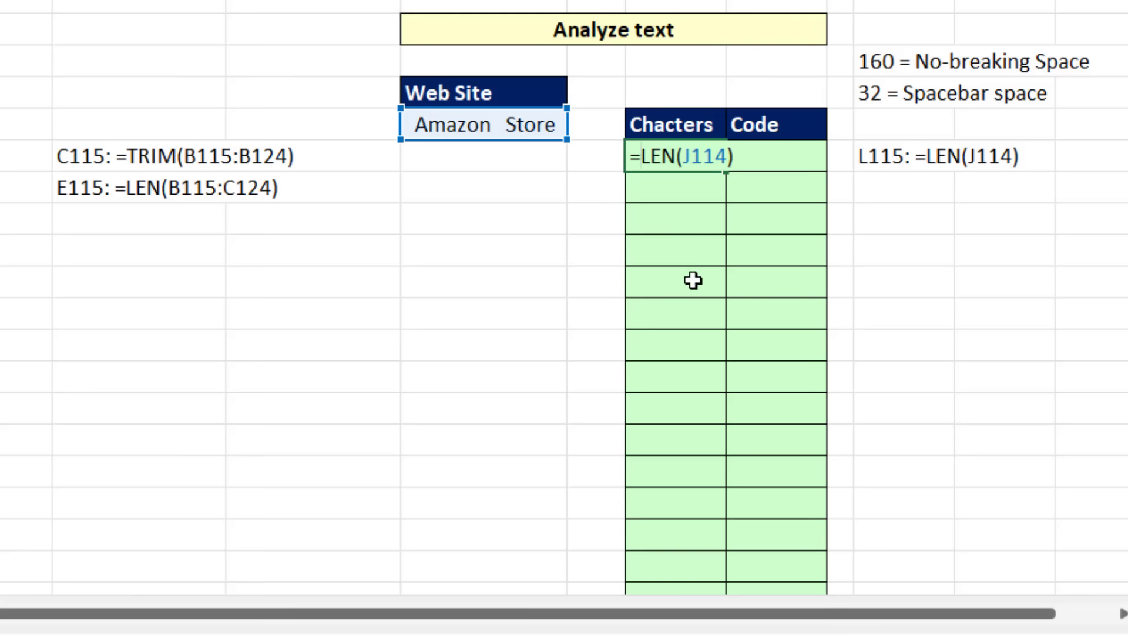
type("se")
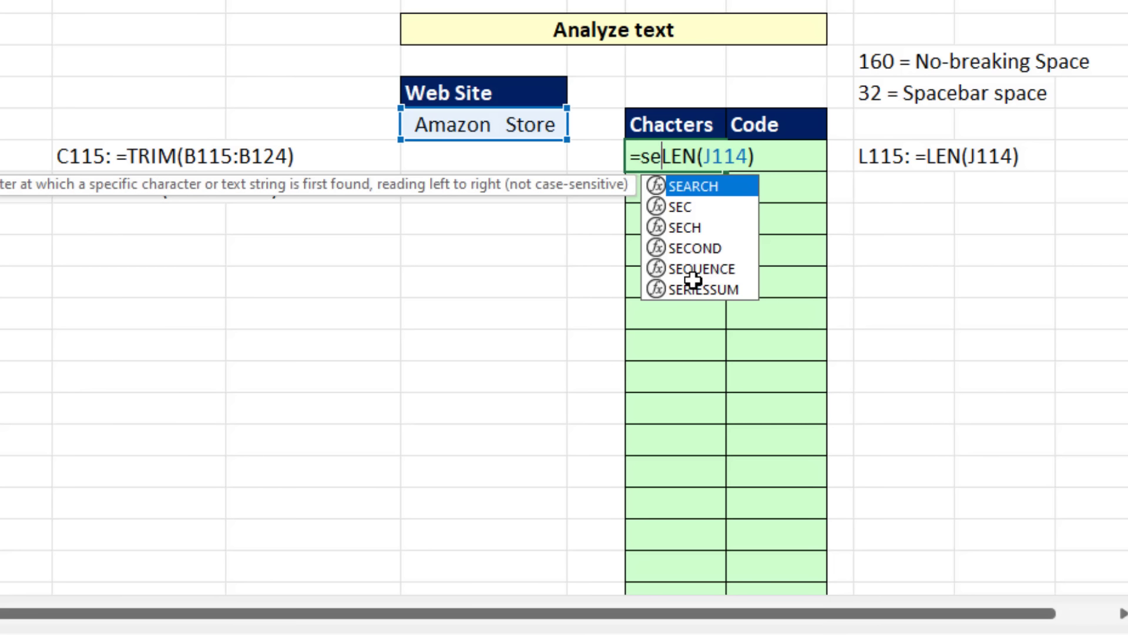
type("q")
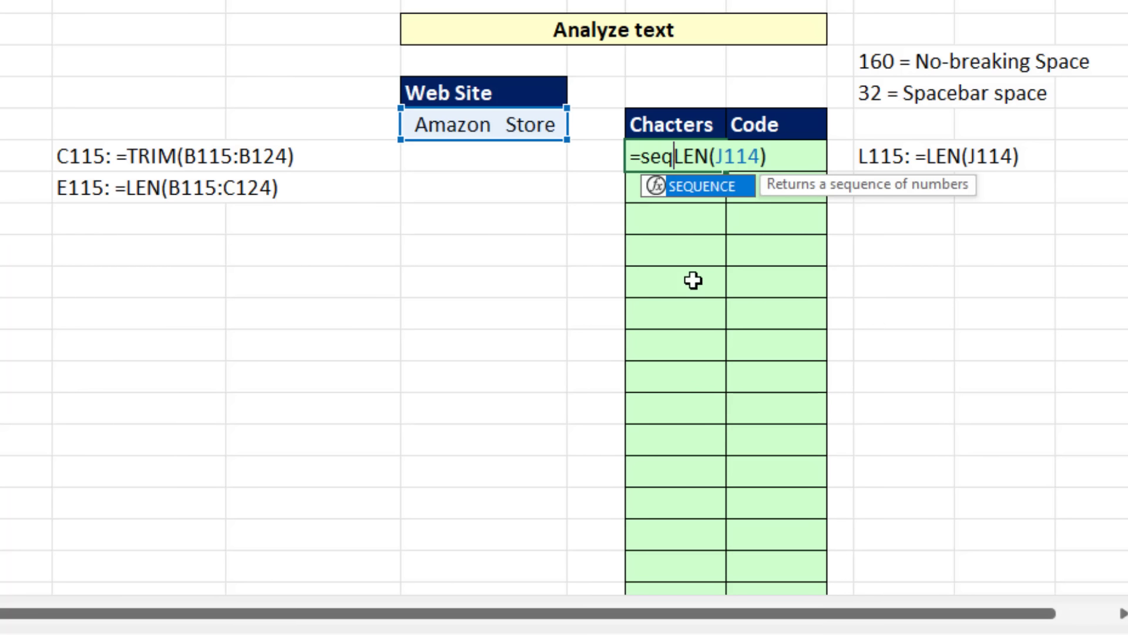
key("Tab")
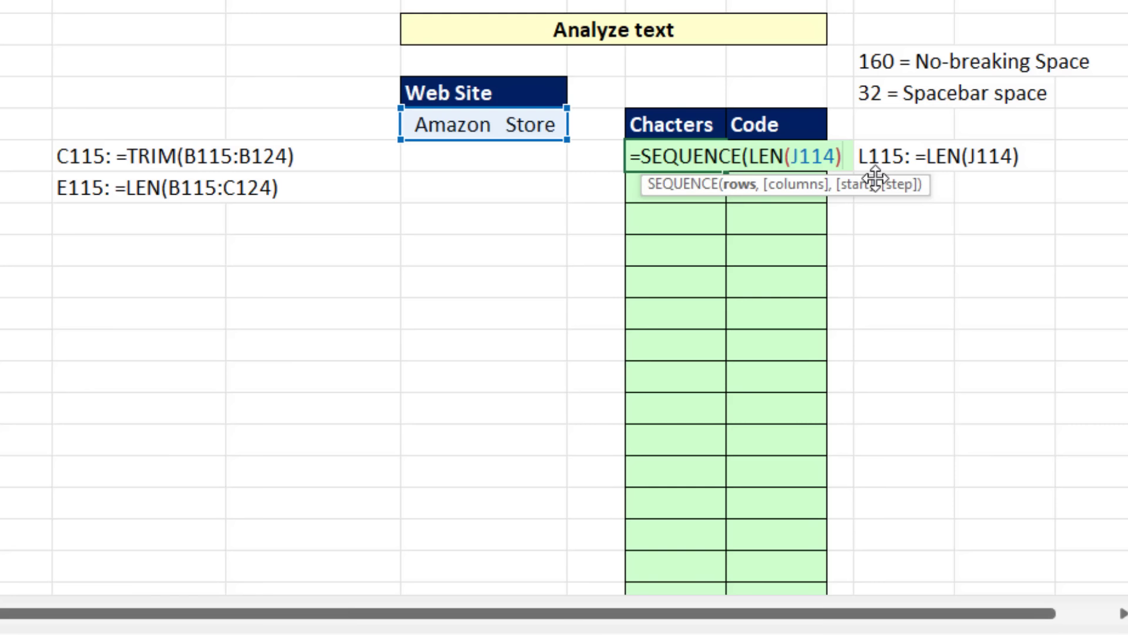
type(")")
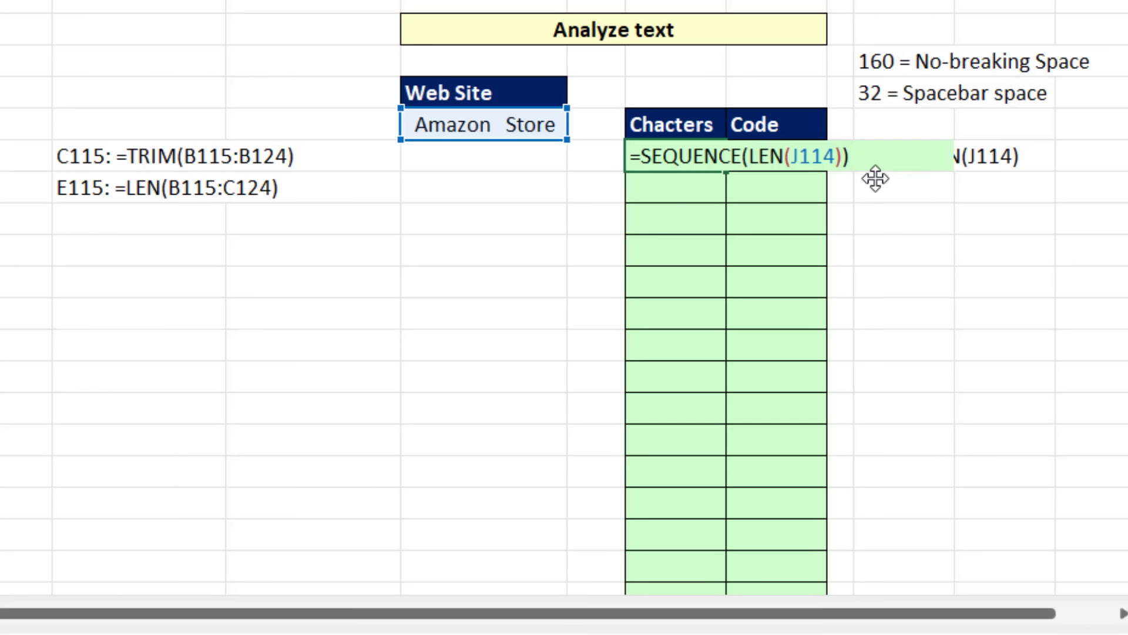
key("Return")
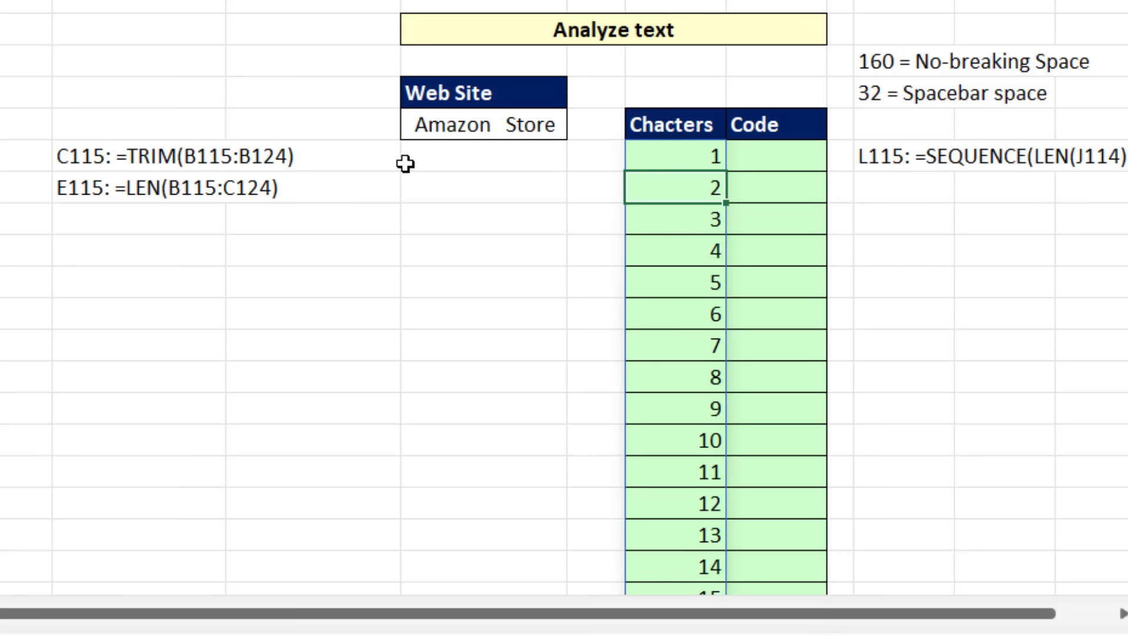
Step: Extend the L115 formula to =MID(J114,SEQUENCE(LEN(J114)),1) to list each character of the web site name separately
left_click(654, 160)
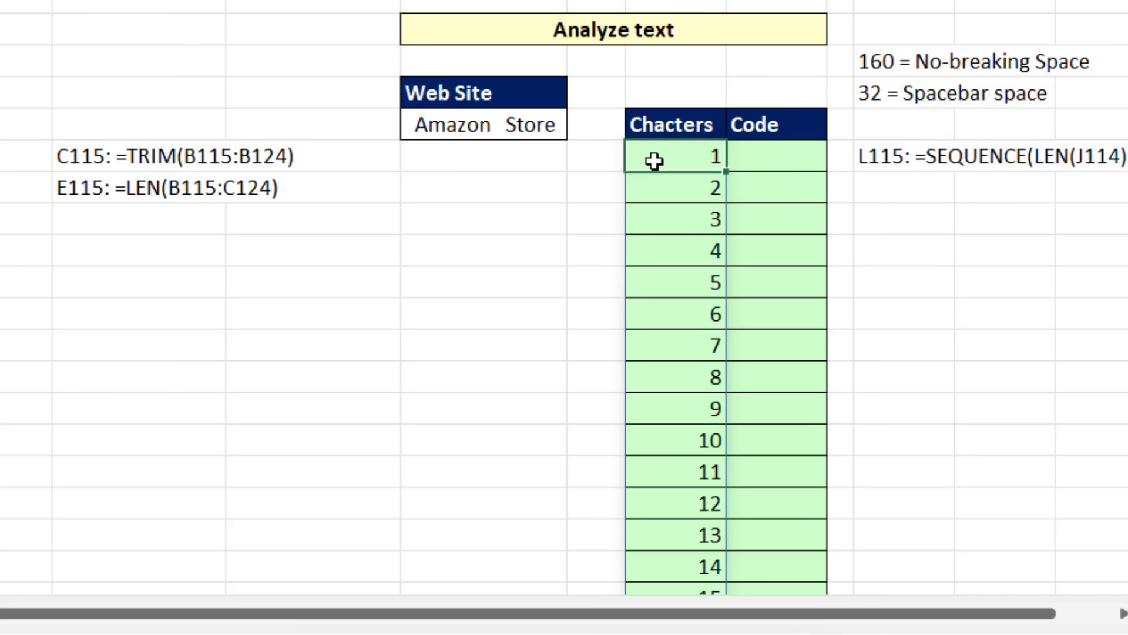
double_click(652, 161)
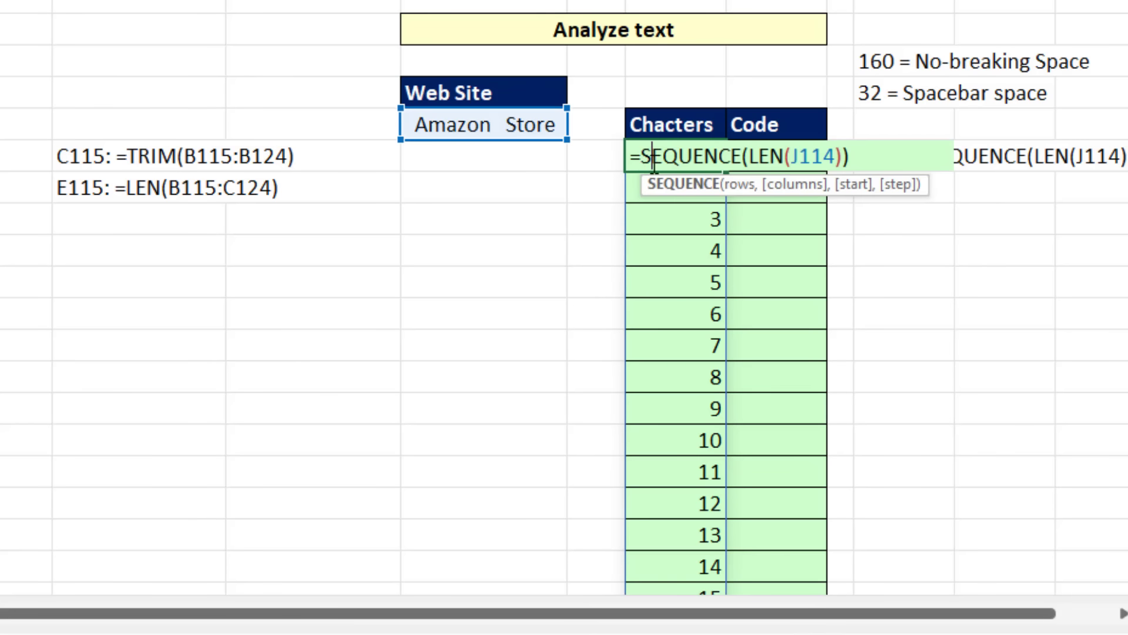
left_click(644, 162)
type("mid")
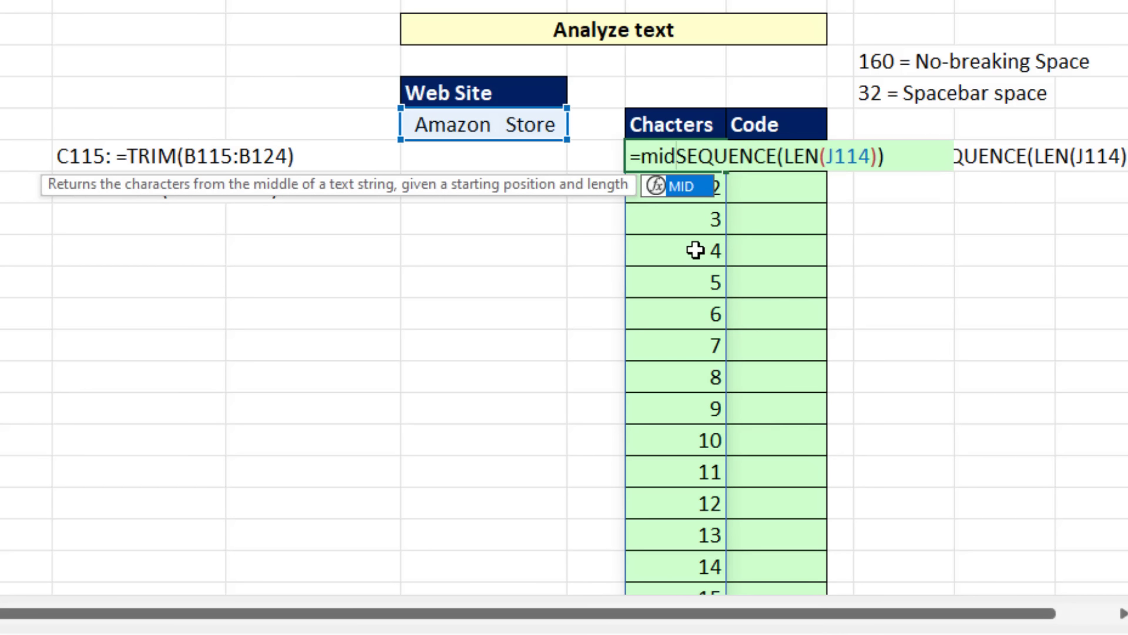
key("Tab")
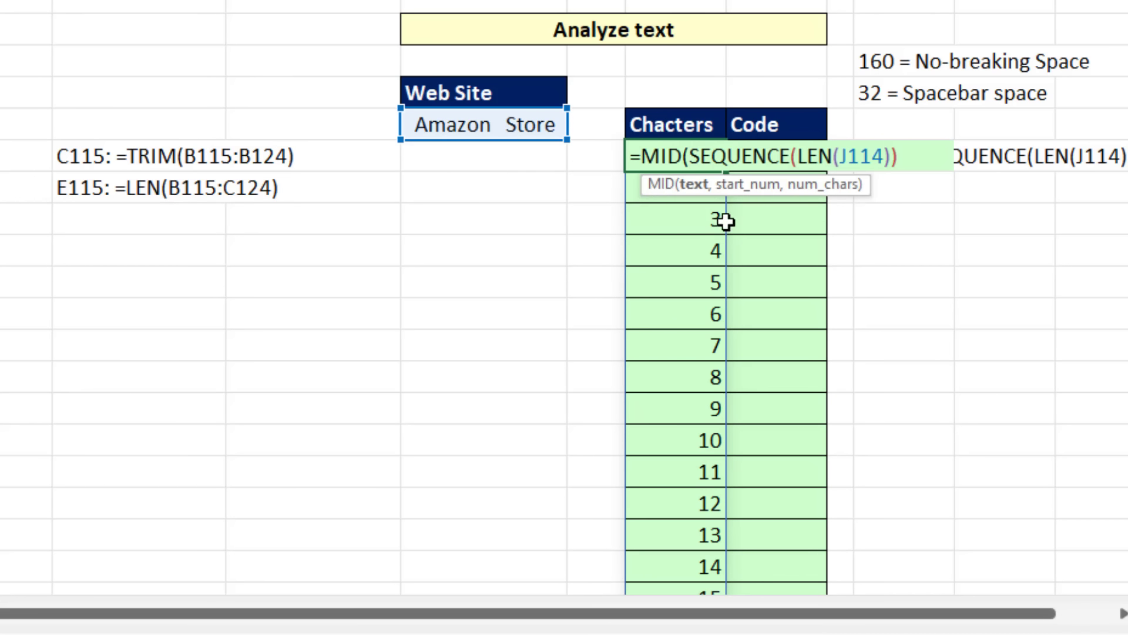
left_click(524, 124)
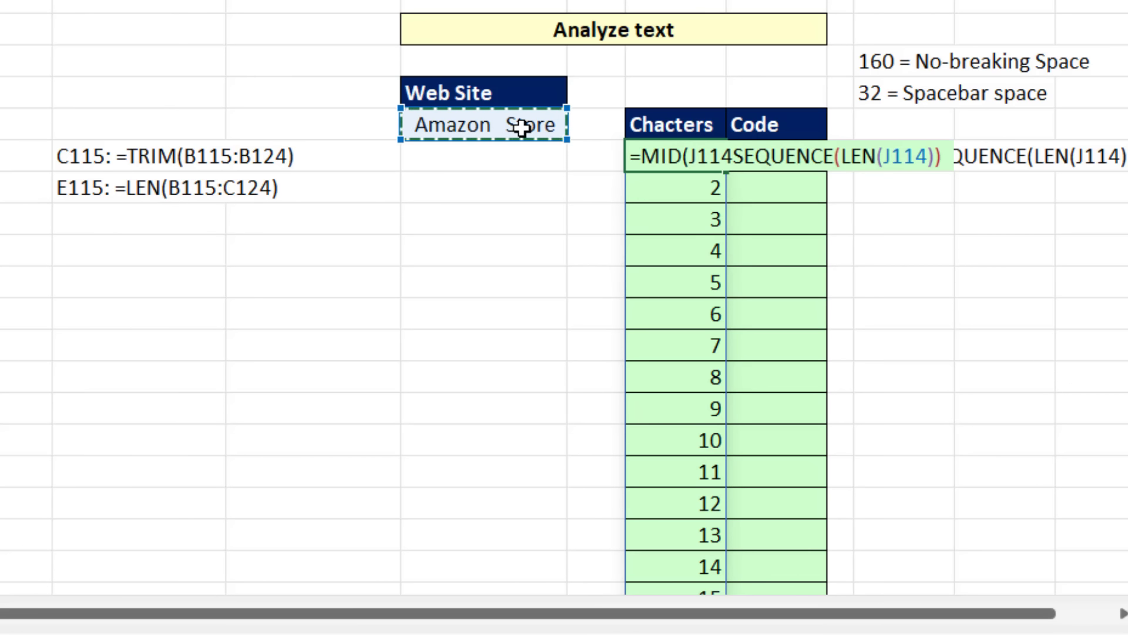
type(",")
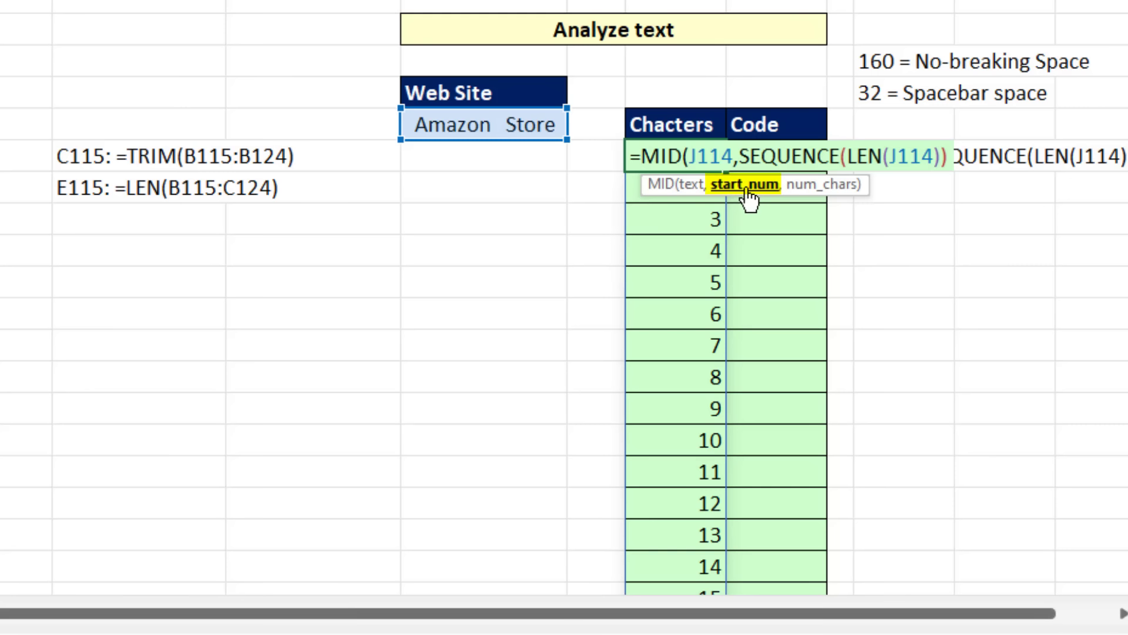
type(",")
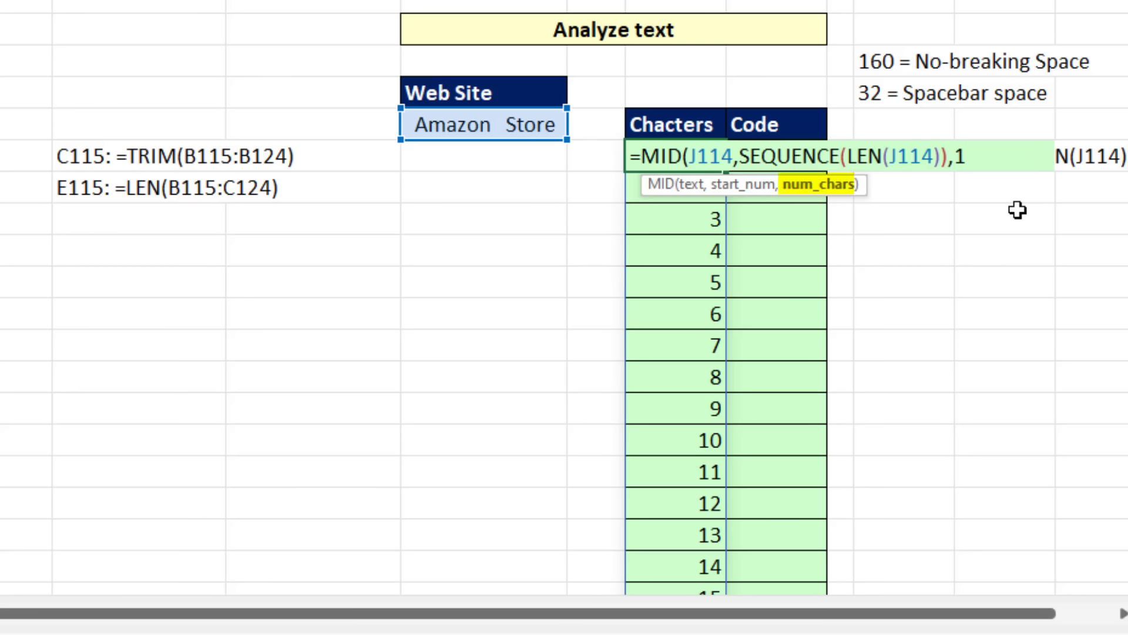
type("1)")
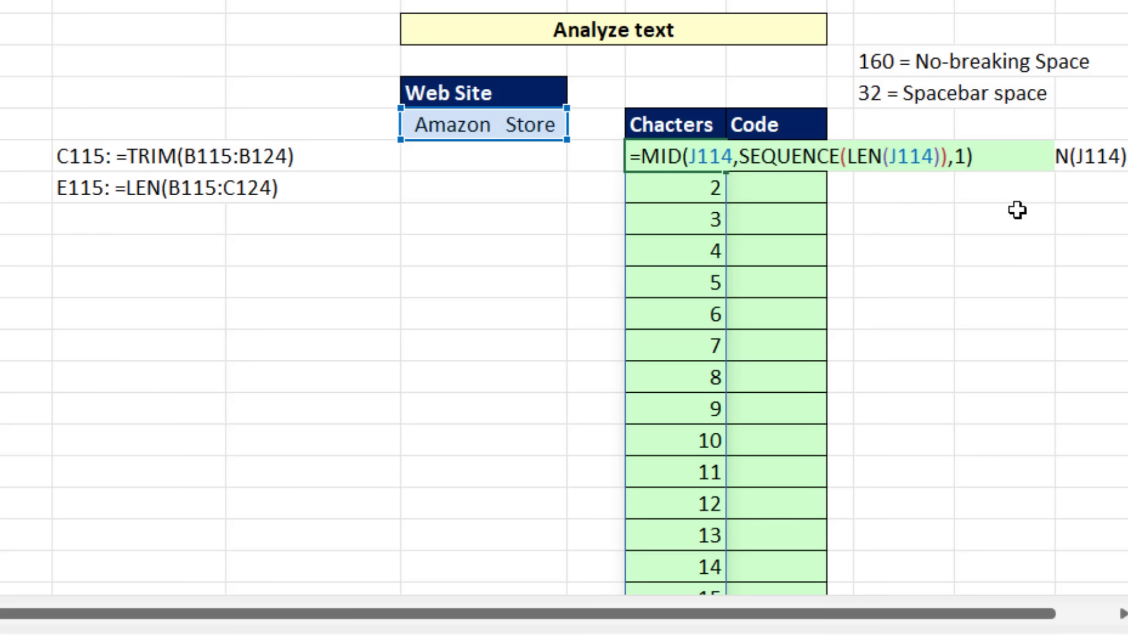
key("Return")
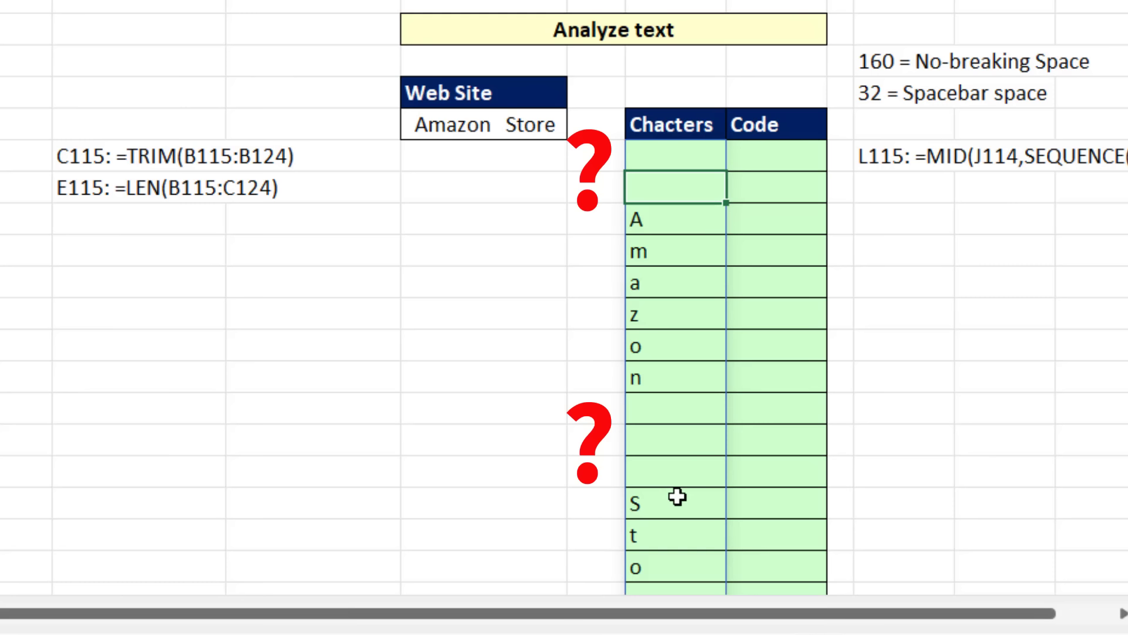
Step: Enter =CODE(L115#) in M115 to return the character code of every extracted character
left_click(768, 155)
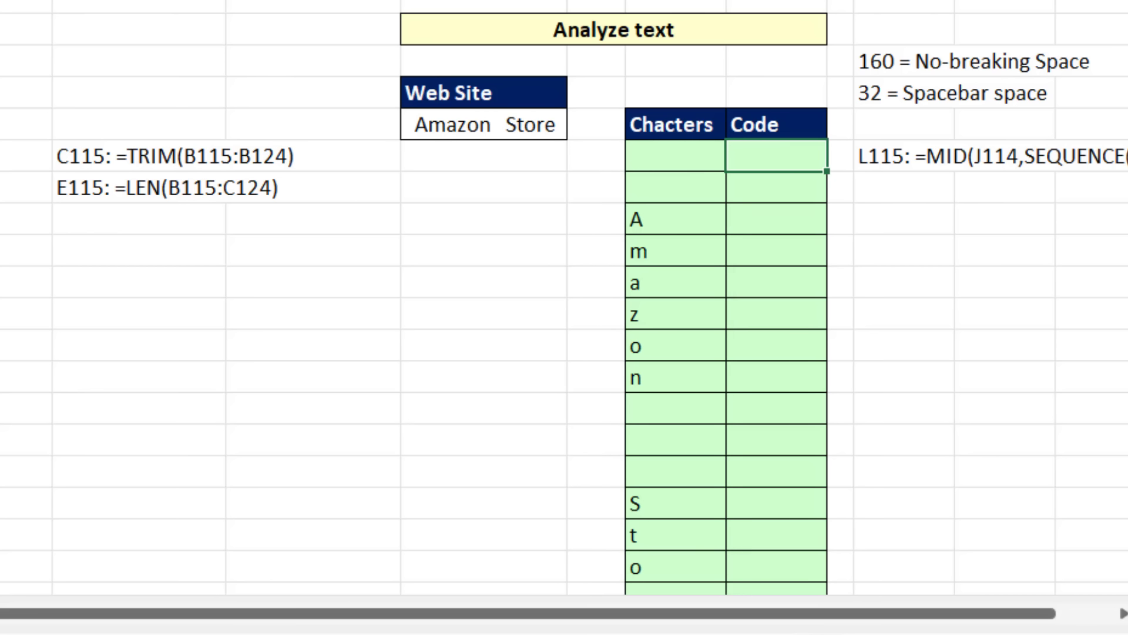
type("=cod")
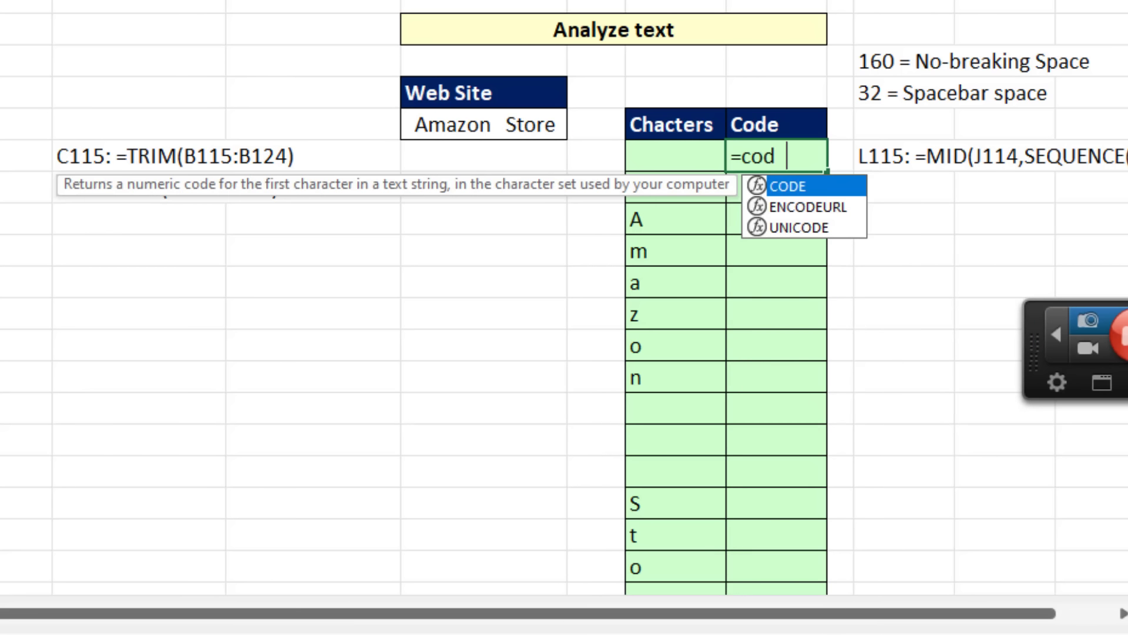
type("e")
key("Tab")
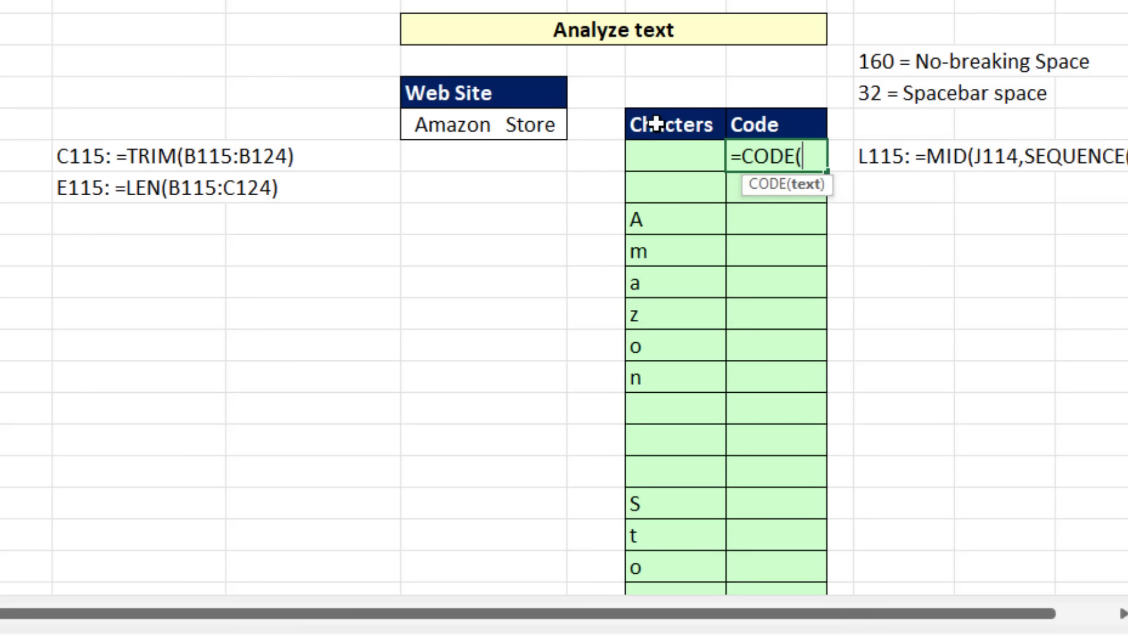
left_click(654, 153)
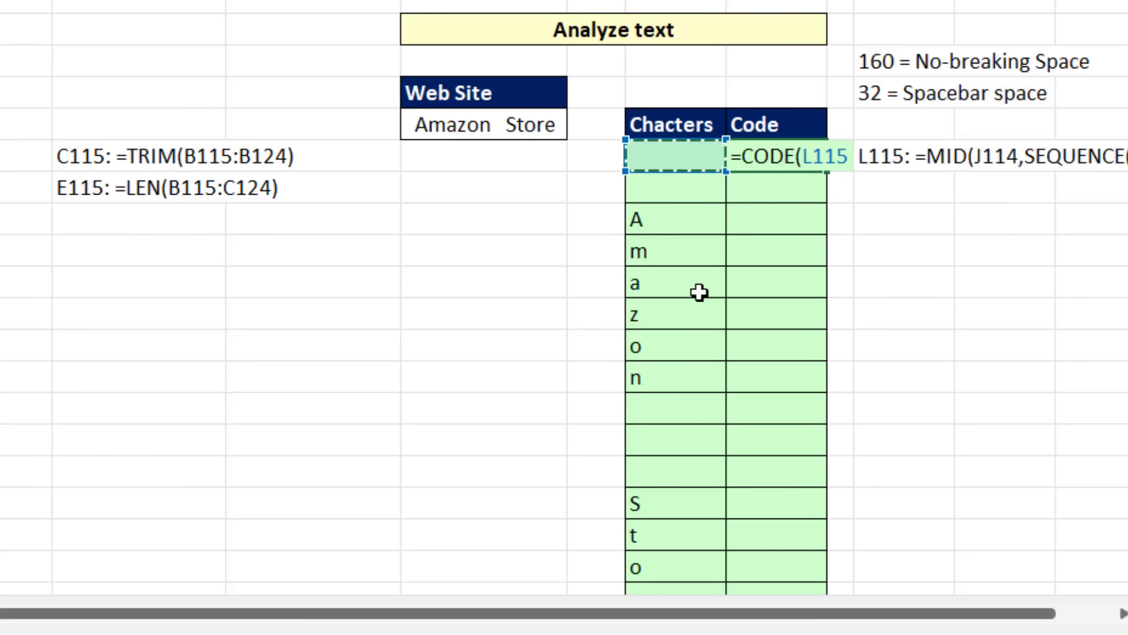
type("#")
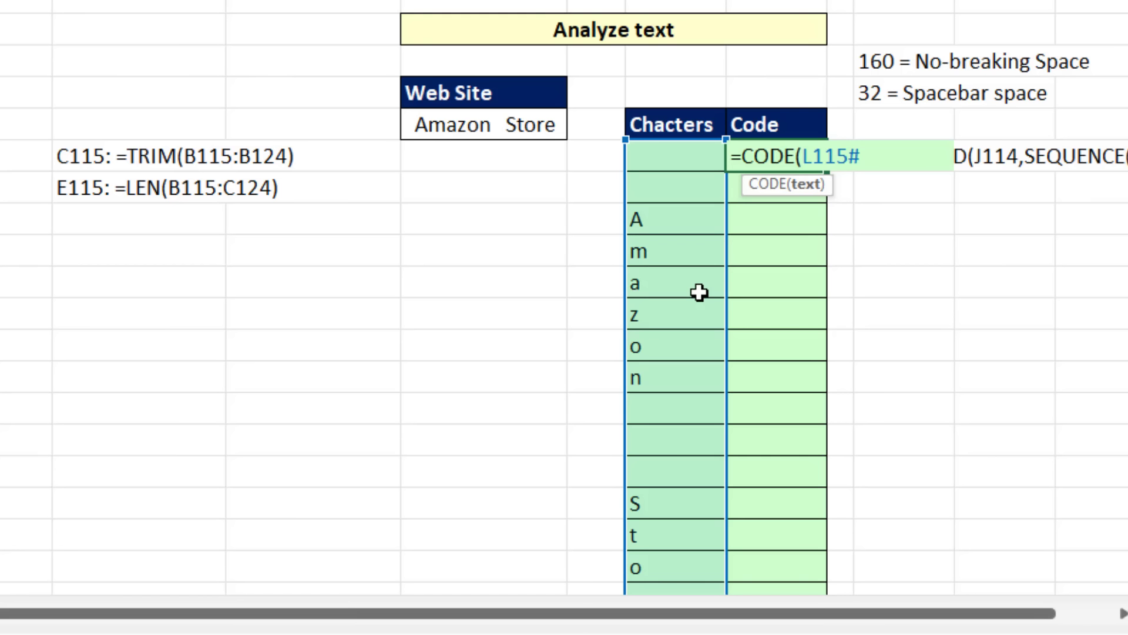
key("Return")
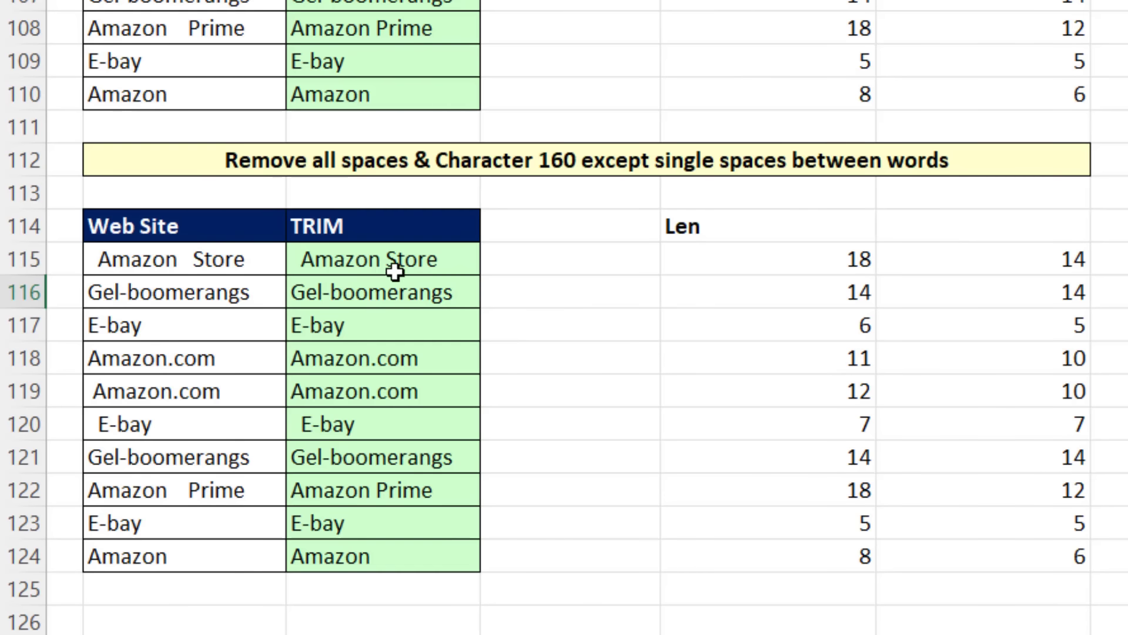
Step: Nest SUBSTITUTE inside the TRIM formula in C115, with B115:B124 as its text argument
left_click(382, 258)
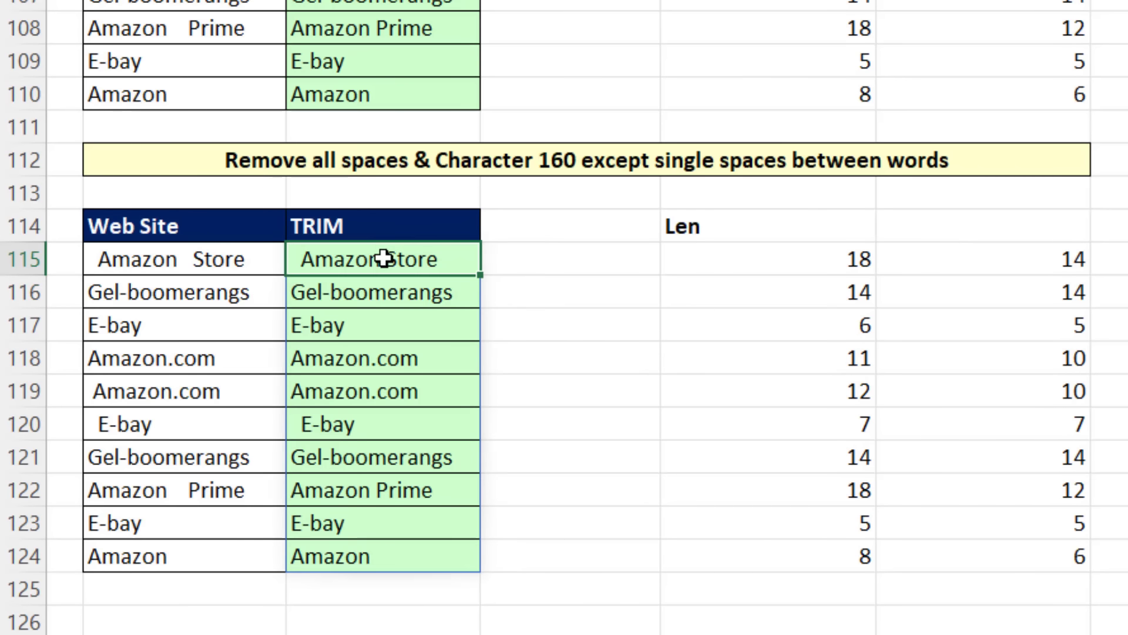
key("F2")
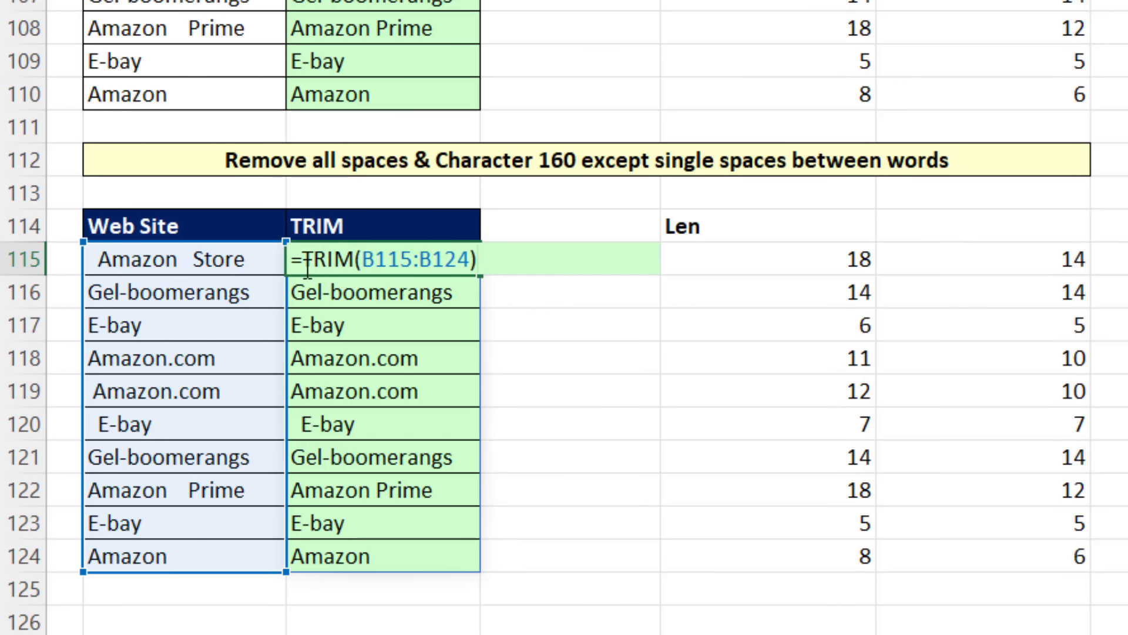
left_click(363, 260)
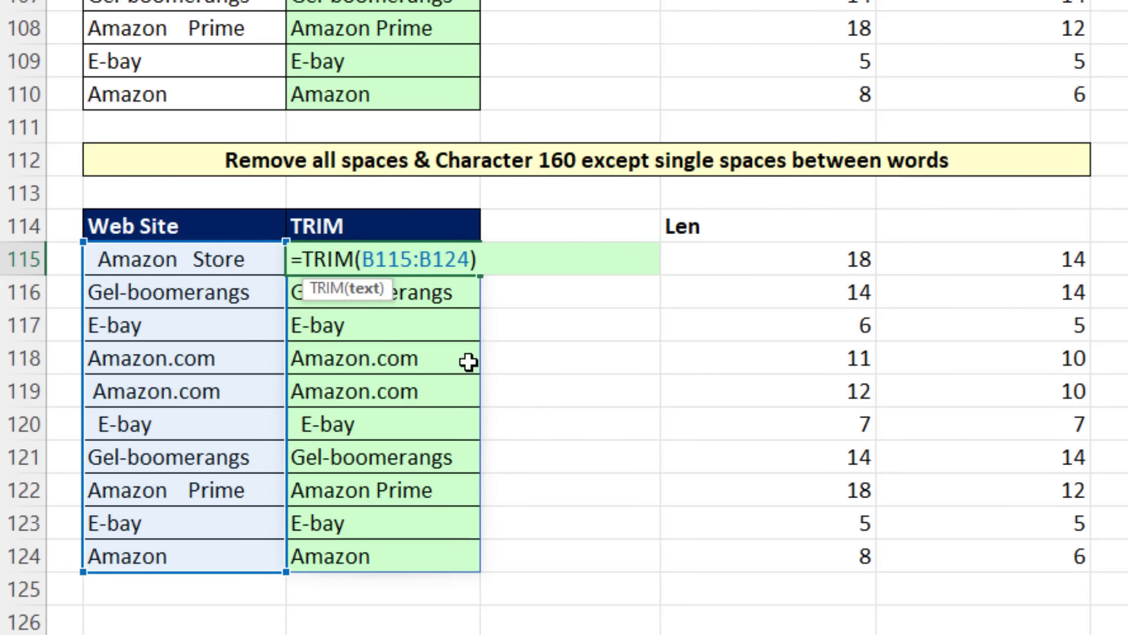
type("sub")
key("Tab")
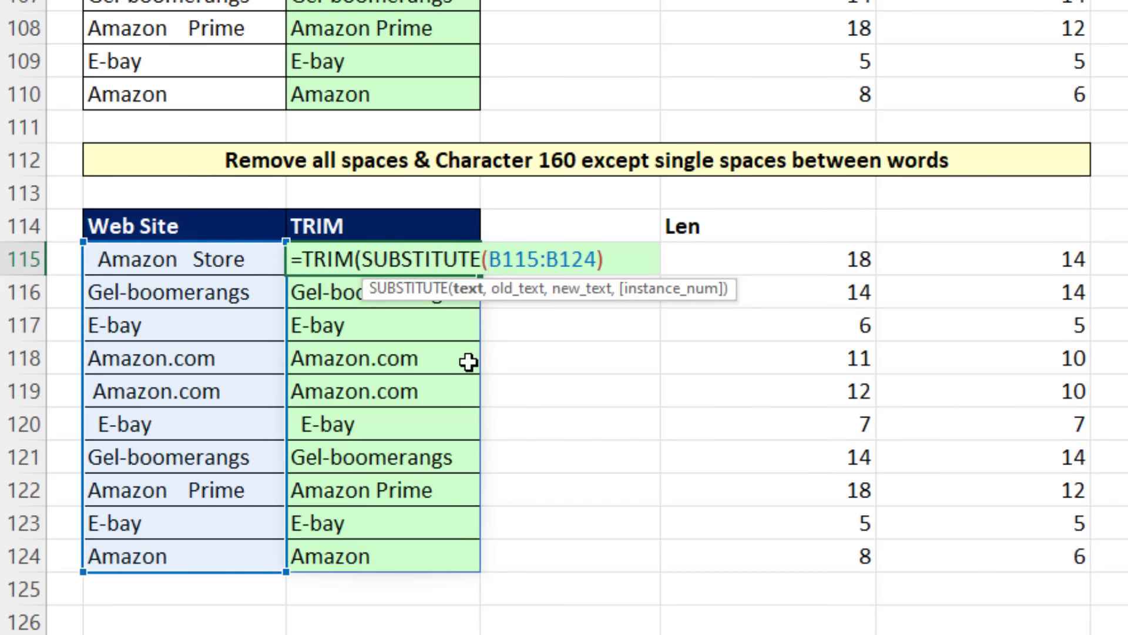
left_click(596, 259)
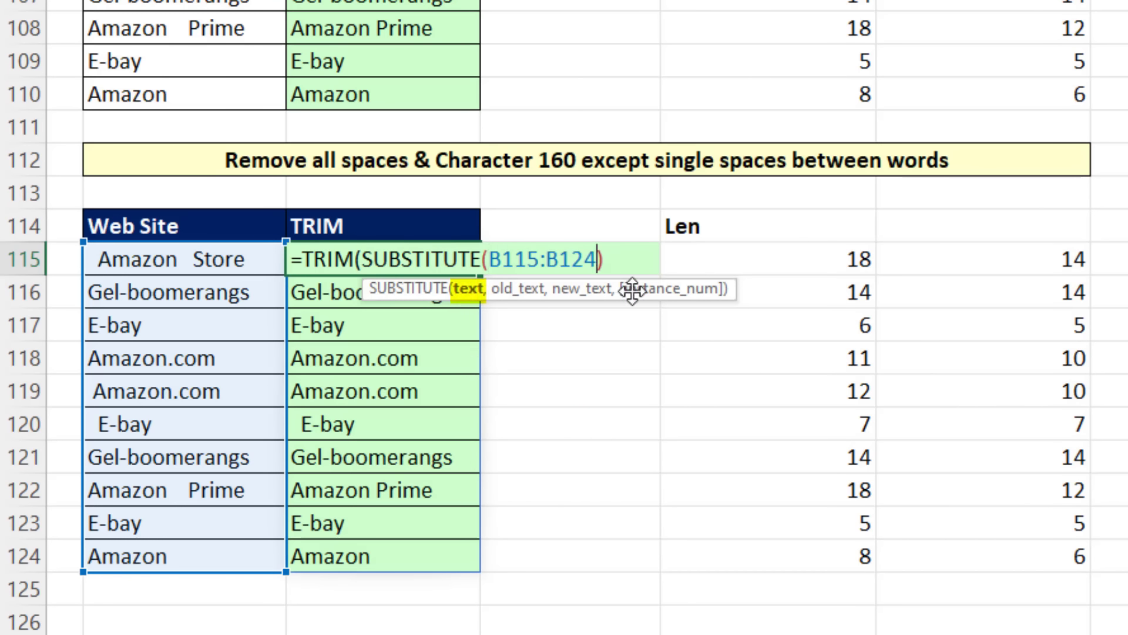
type(",")
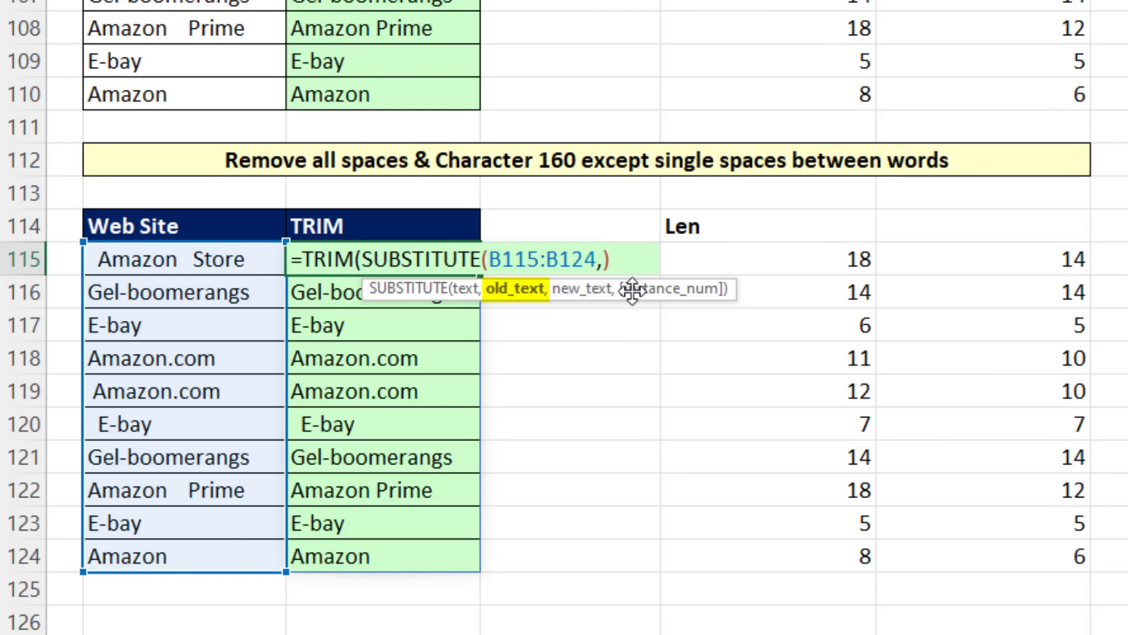
type("char")
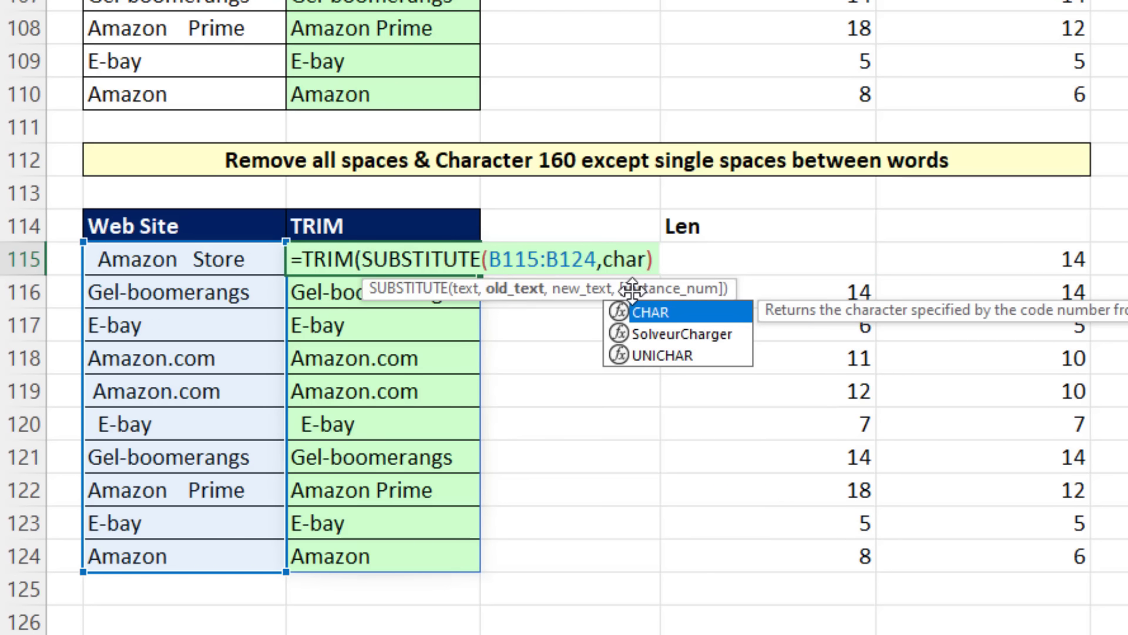
Step: Complete the C115 formula as =TRIM(SUBSTITUTE(B115:B124,CHAR(160)," ")) to replace non-breaking spaces with ordinary spaces
key("Tab")
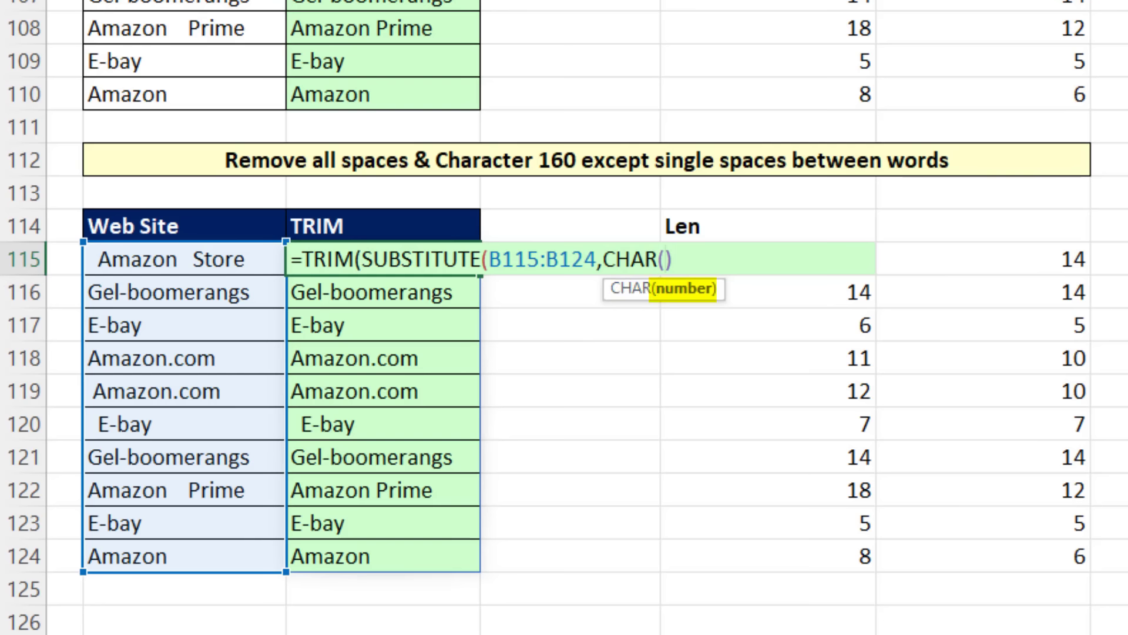
type("160)")
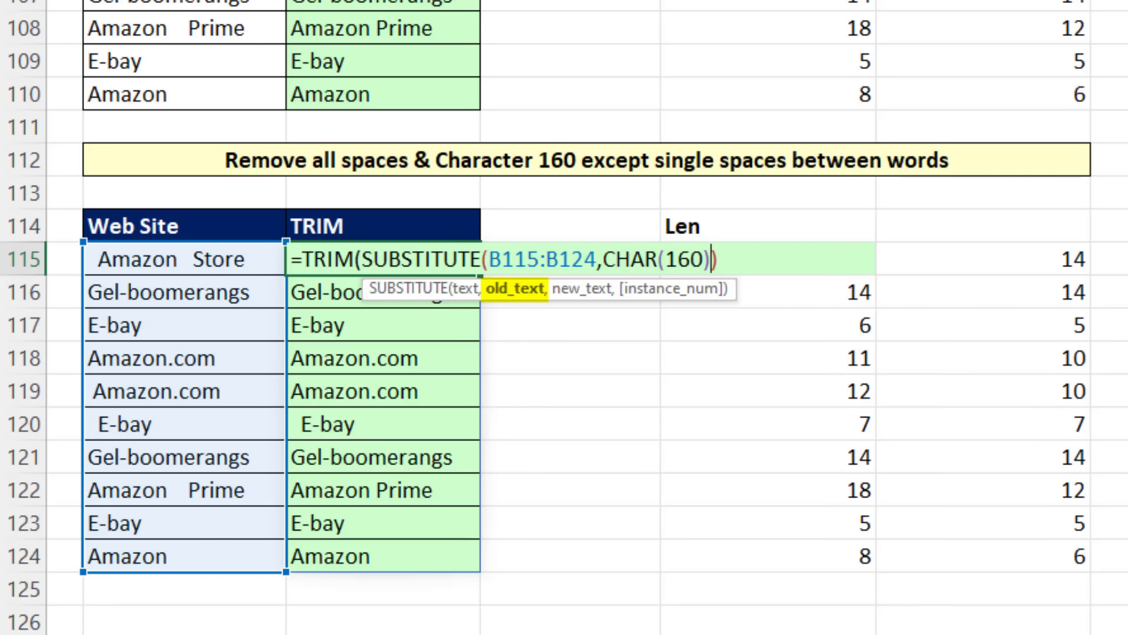
type(",")
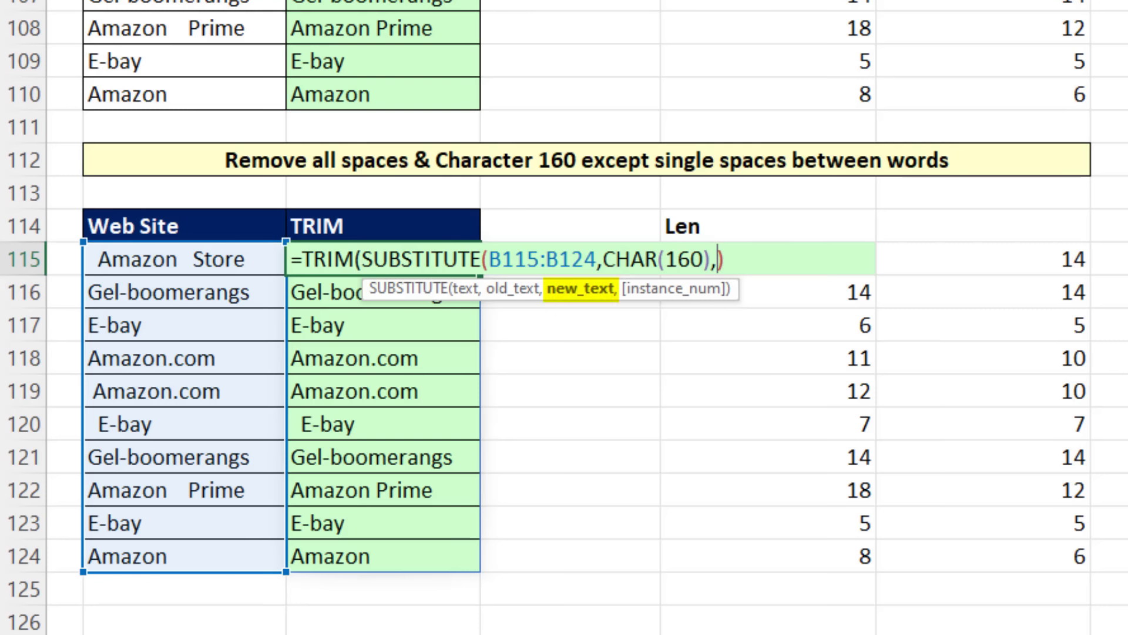
type("\" \")")
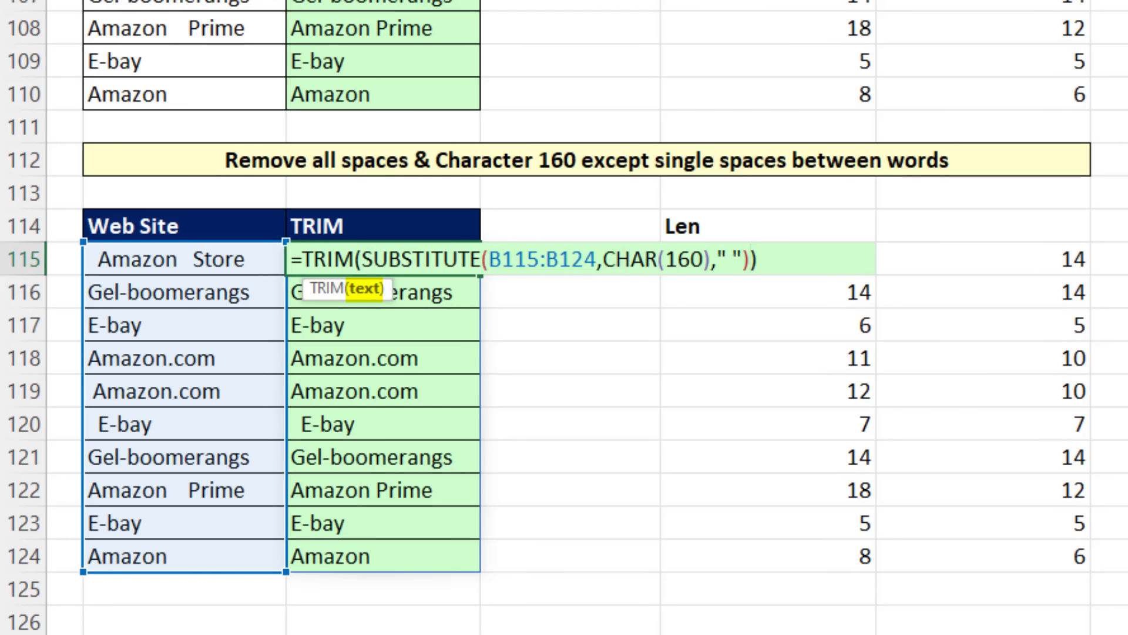
key("Return")
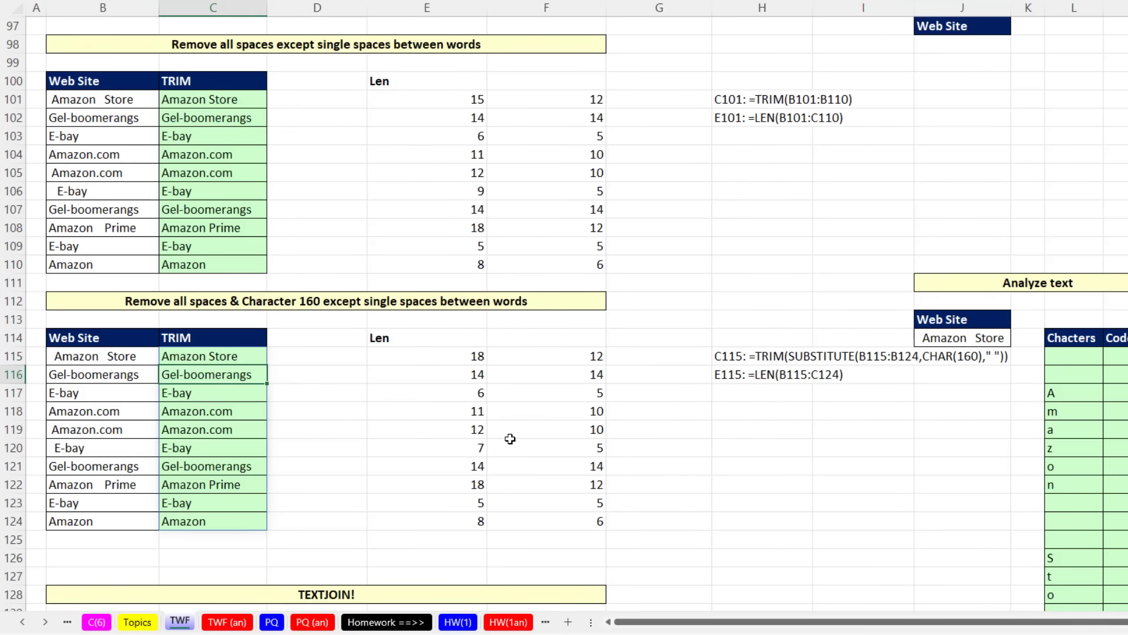
Step: Start a TEXTJOIN formula in E131 with a space as delimiter and the ignore_empty argument omitted
scroll(917, 432, "down", 3)
scroll(510, 438, "down", 3)
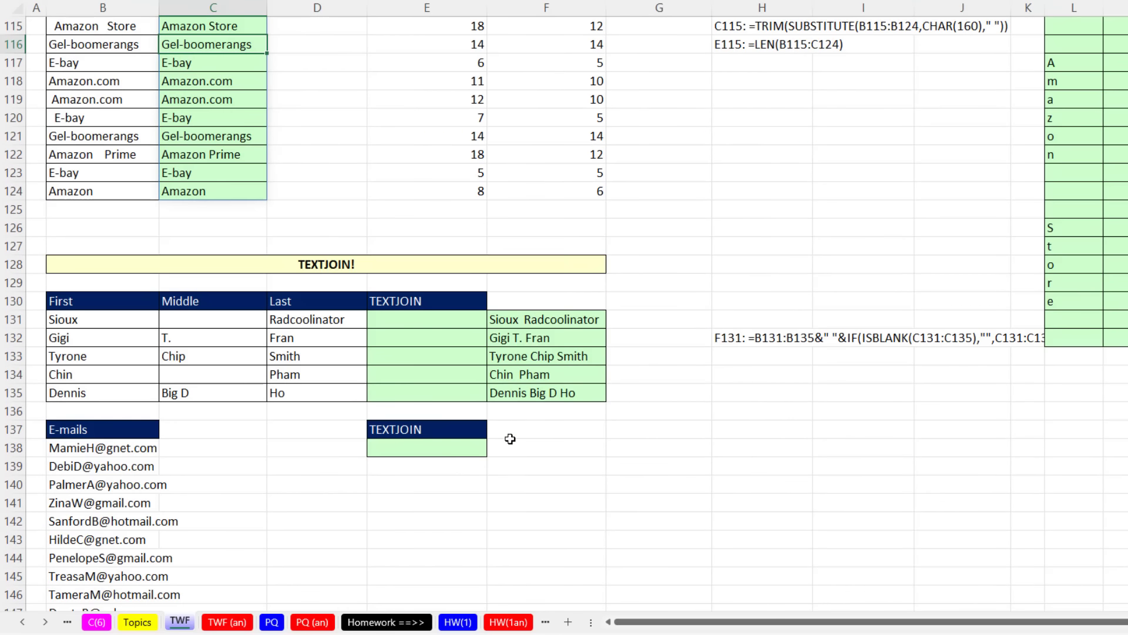
scroll(511, 431, "down", 2)
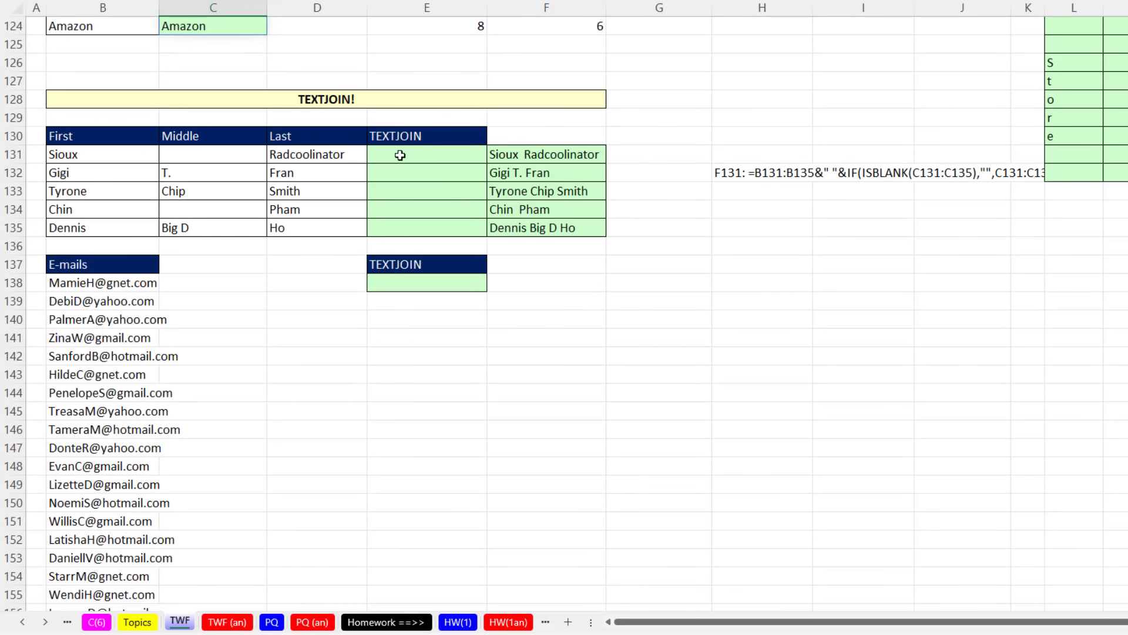
left_click(400, 155)
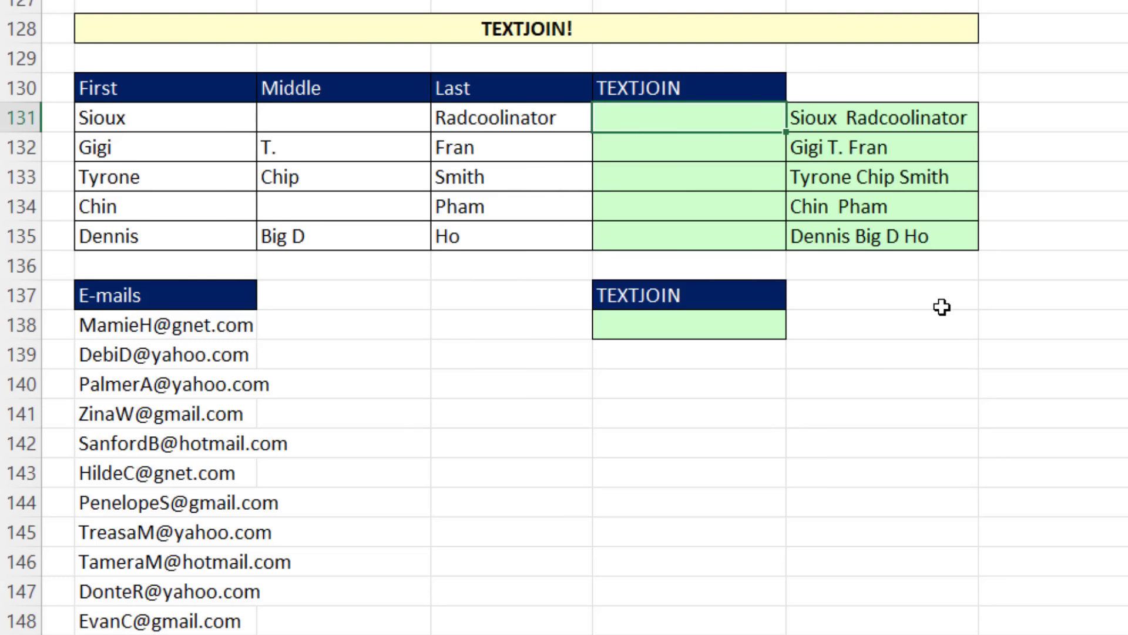
type("=textj")
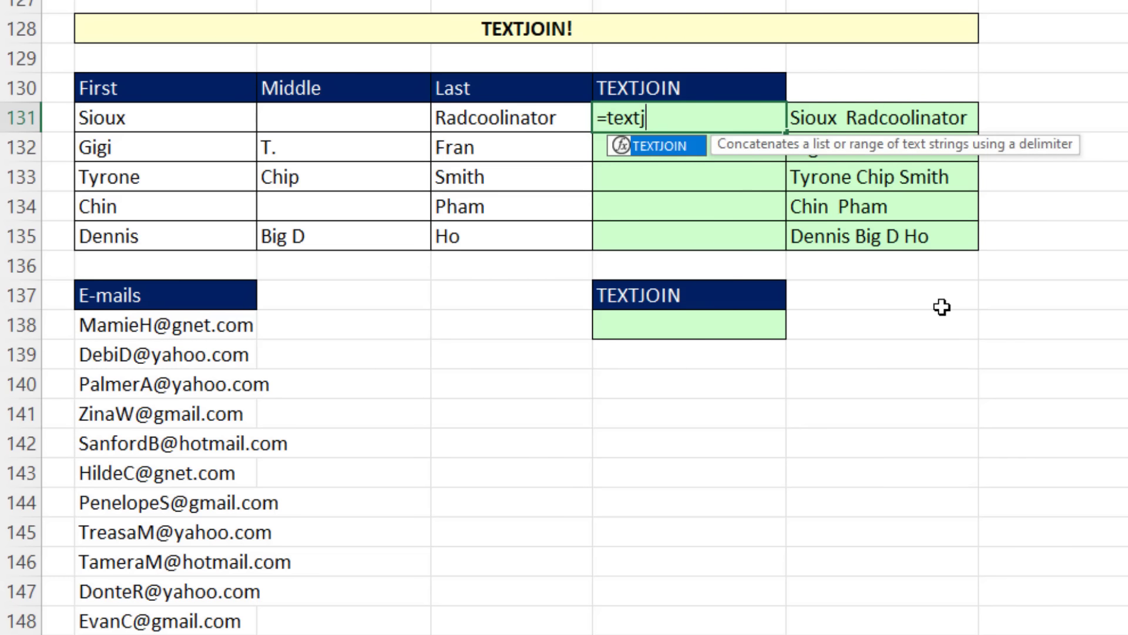
key("Tab")
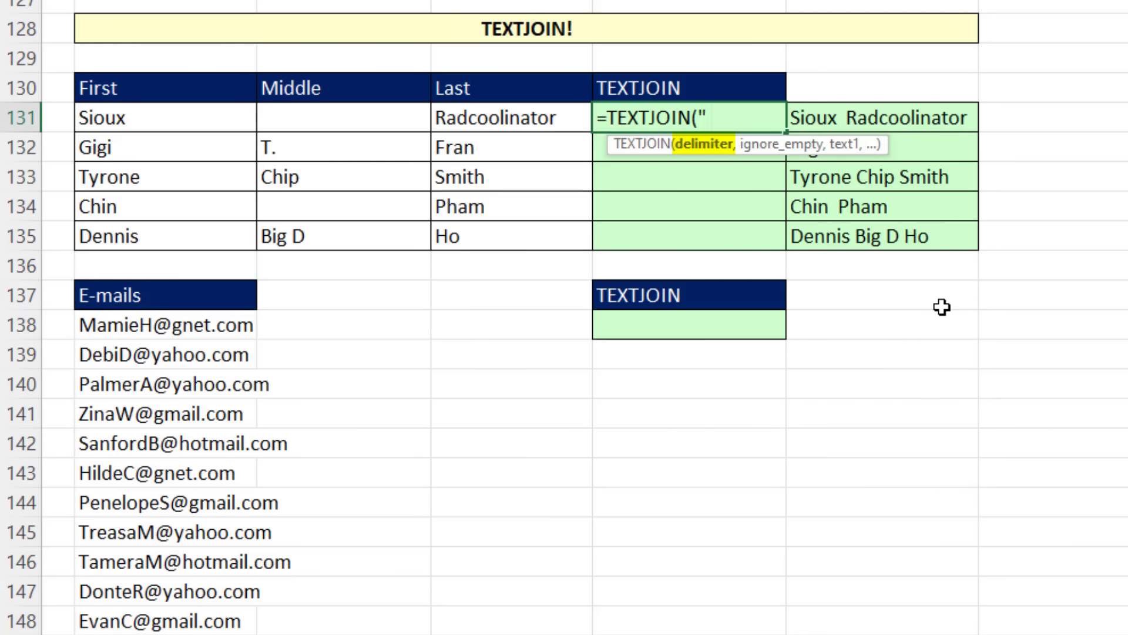
type("\" \",")
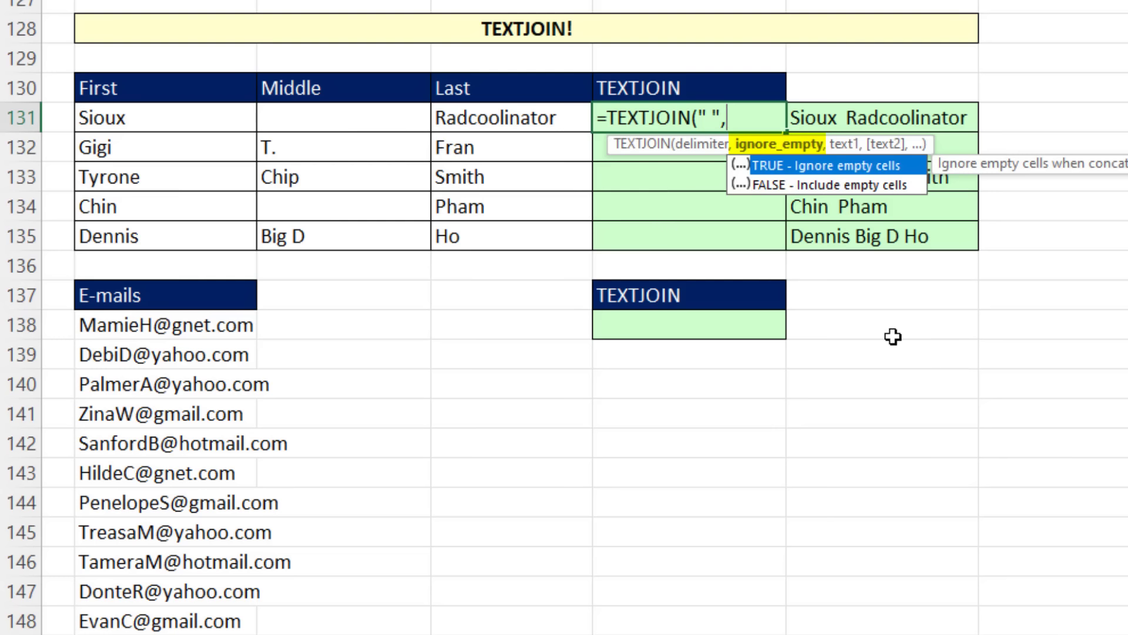
type(",")
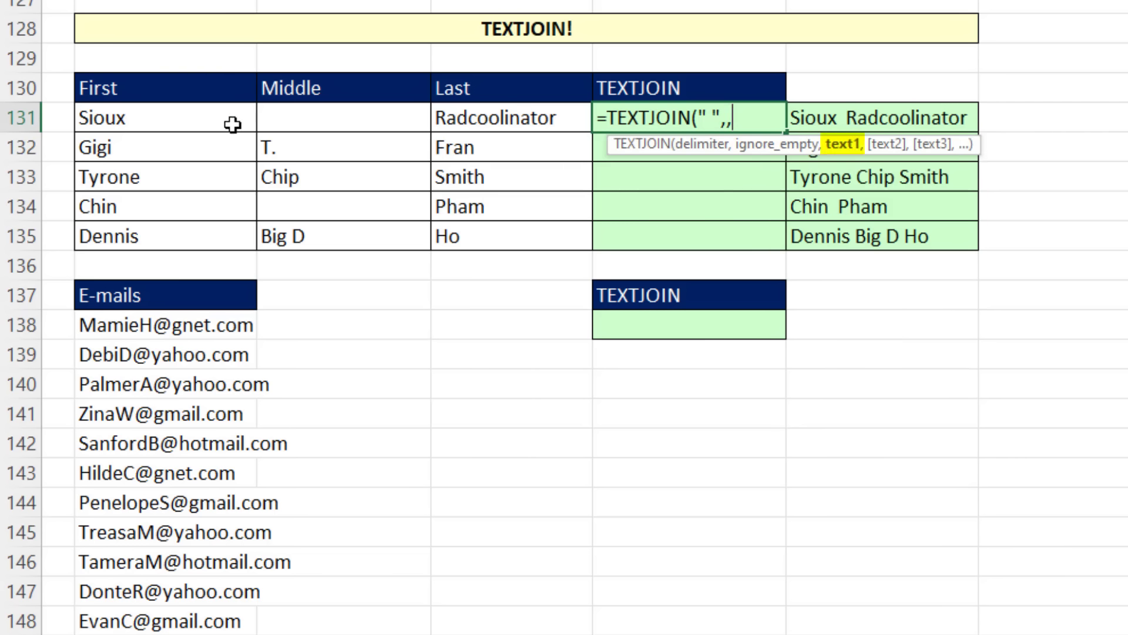
Step: Complete E131 as =TEXTJOIN(" ",,B131:D131) and fill it down through E135 to join each row's name parts
left_click_drag(232, 123, 511, 242)
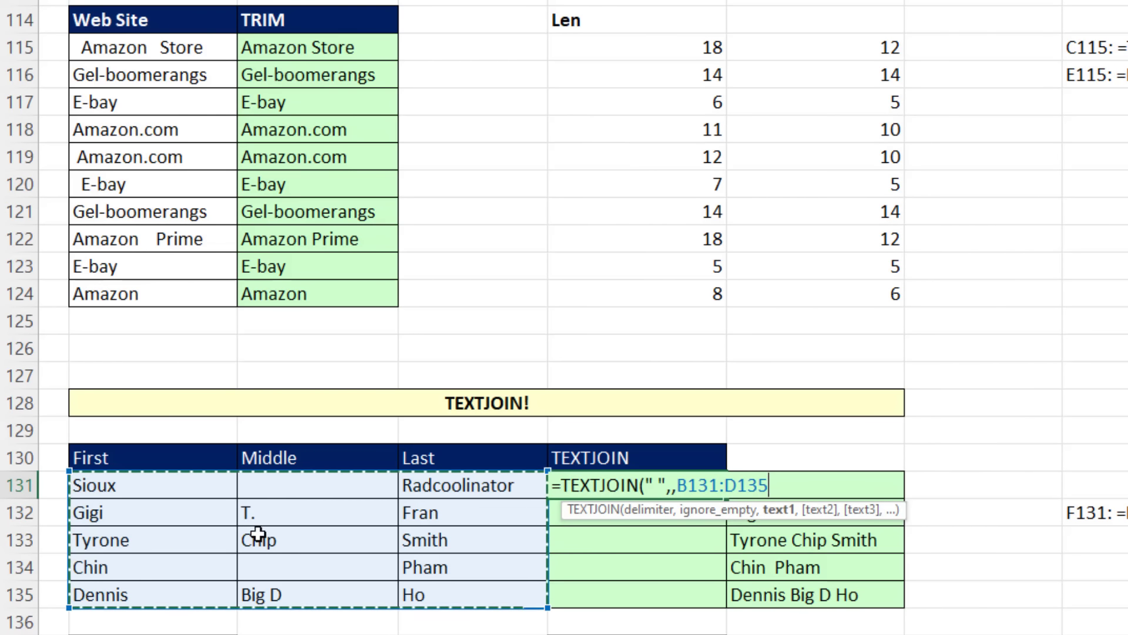
left_click_drag(169, 487, 435, 486)
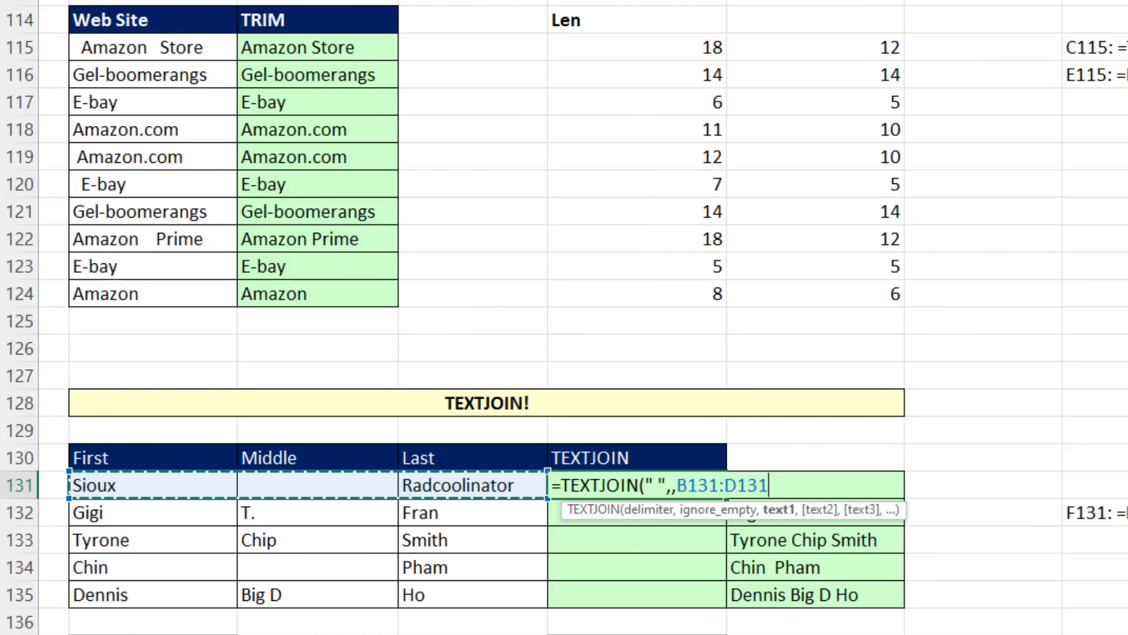
type(")")
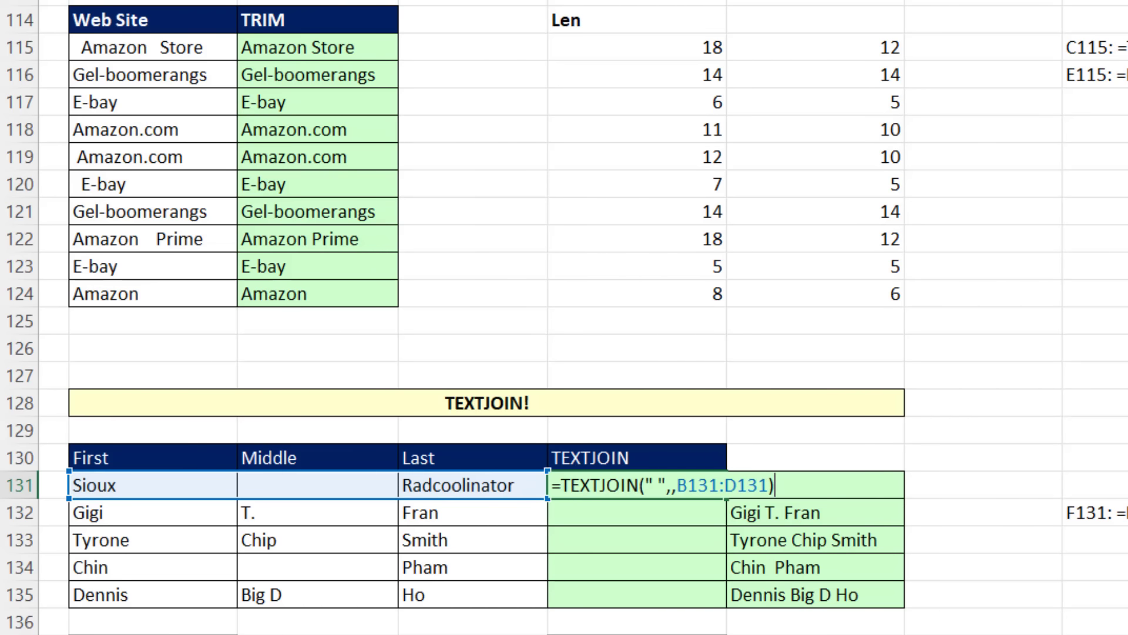
key("ctrl+Return")
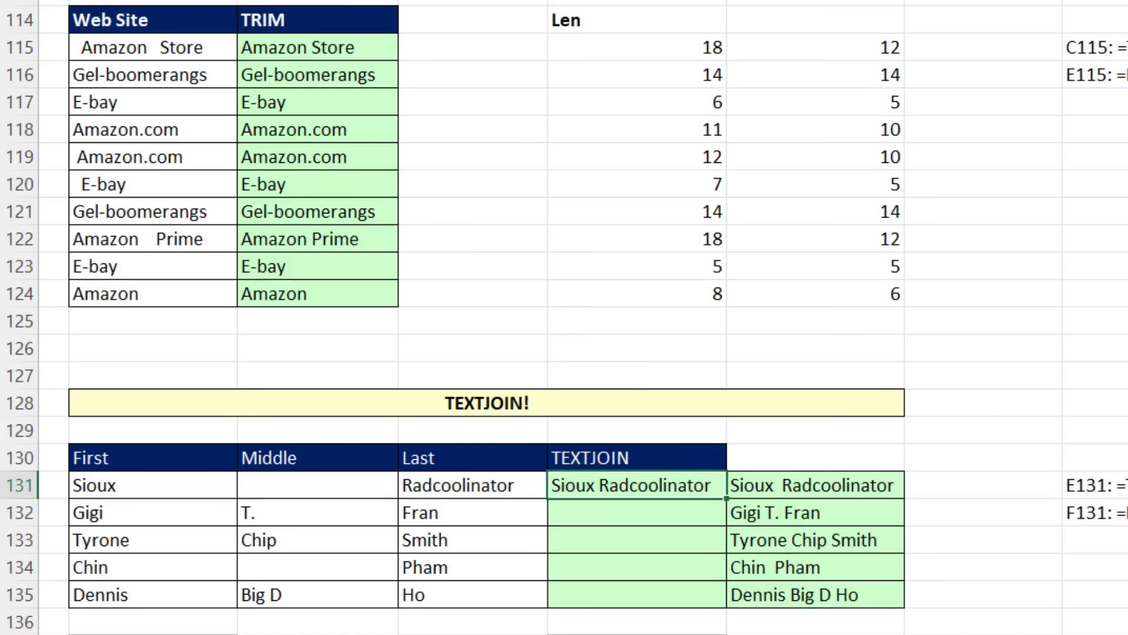
double_click(727, 500)
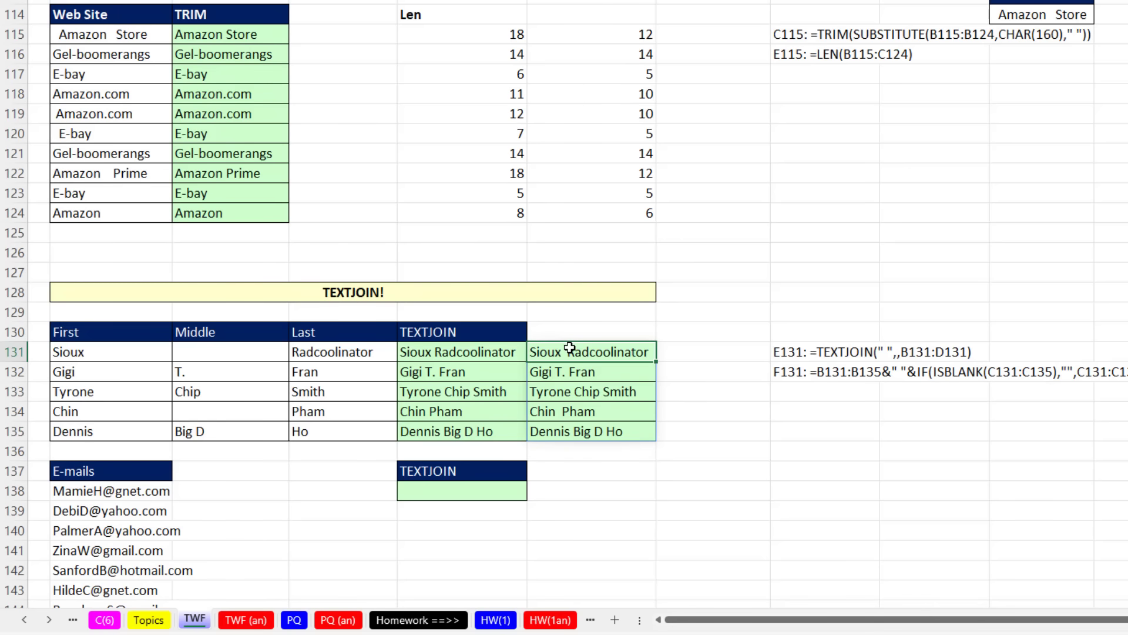
double_click(787, 484)
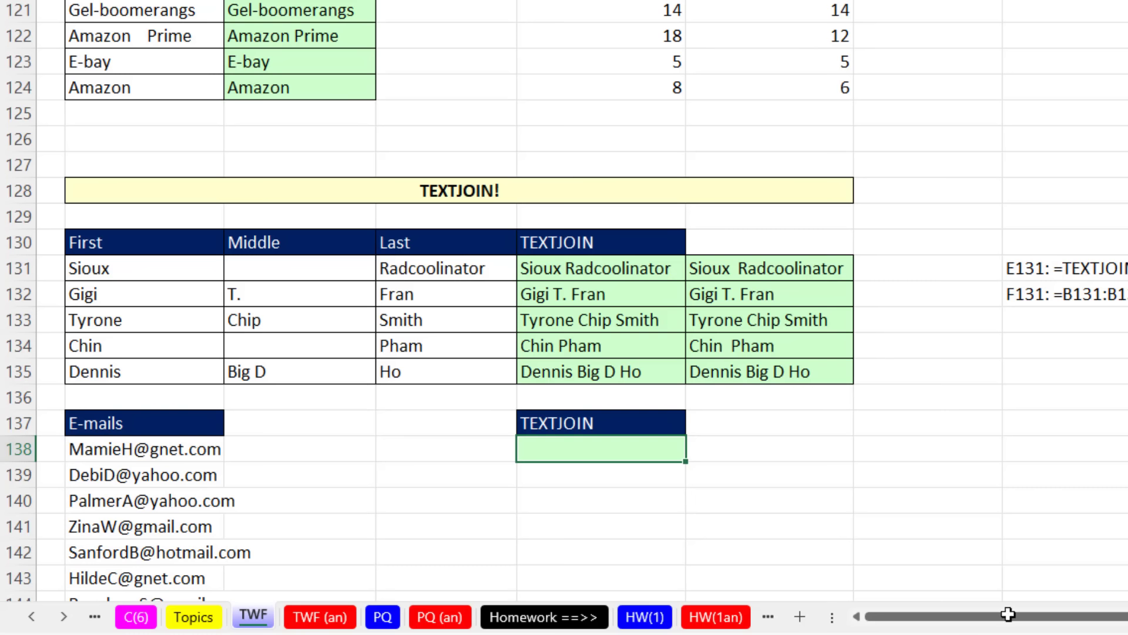
Step: Enter =TEXTJOIN(";",,B138:B157) in E138 to join all the e-mail addresses with semicolons
type("=text")
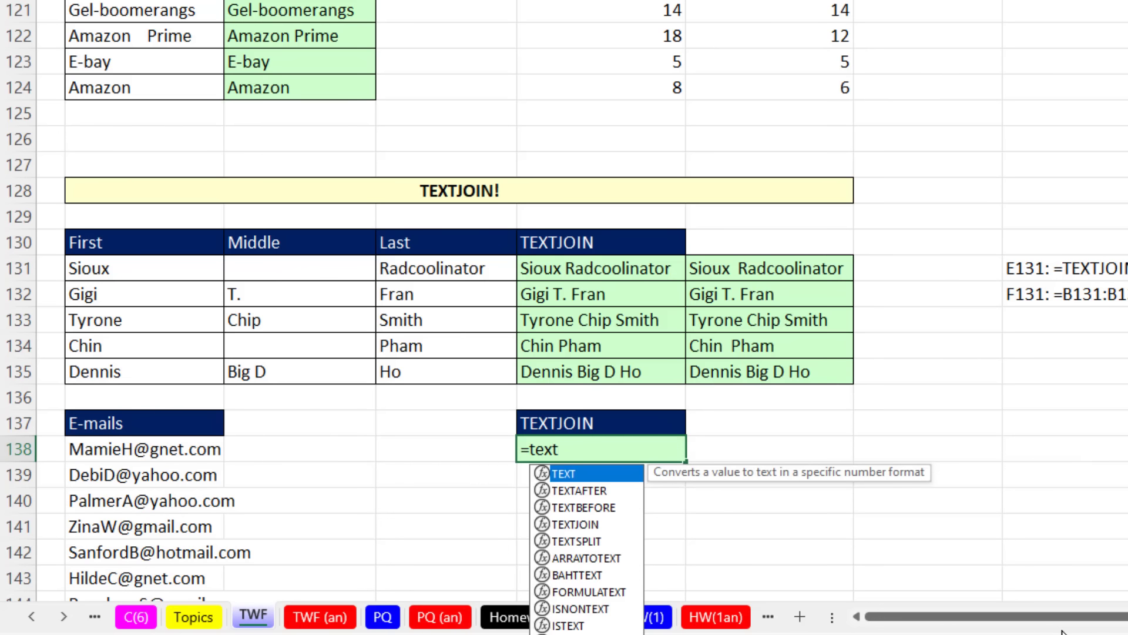
type("j")
key("Tab")
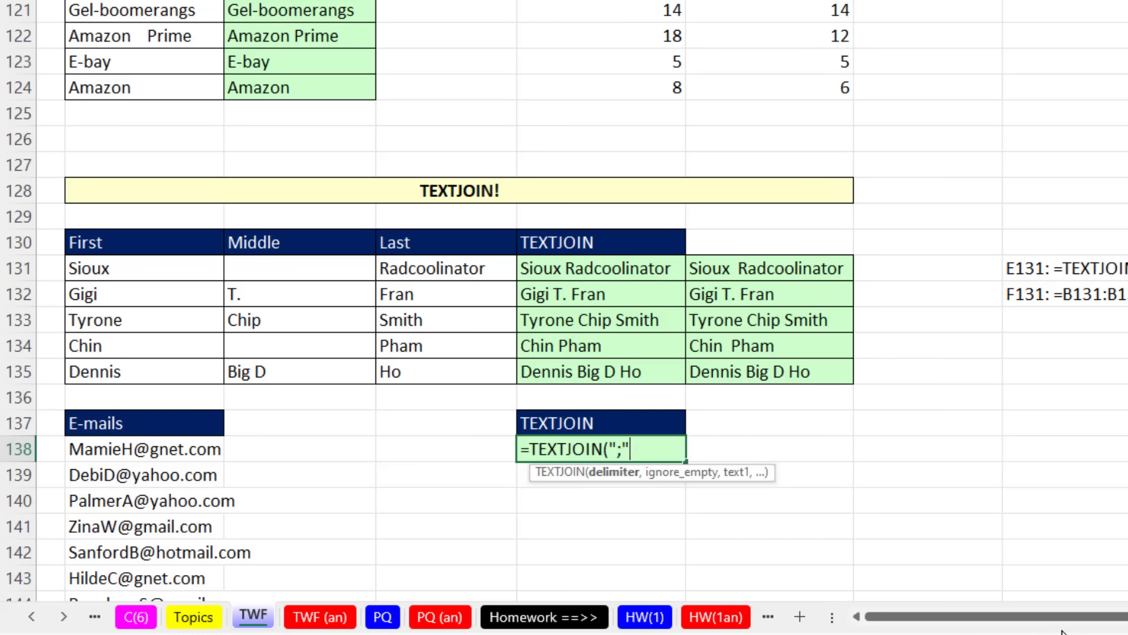
type("\";\",,")
left_click(235, 449)
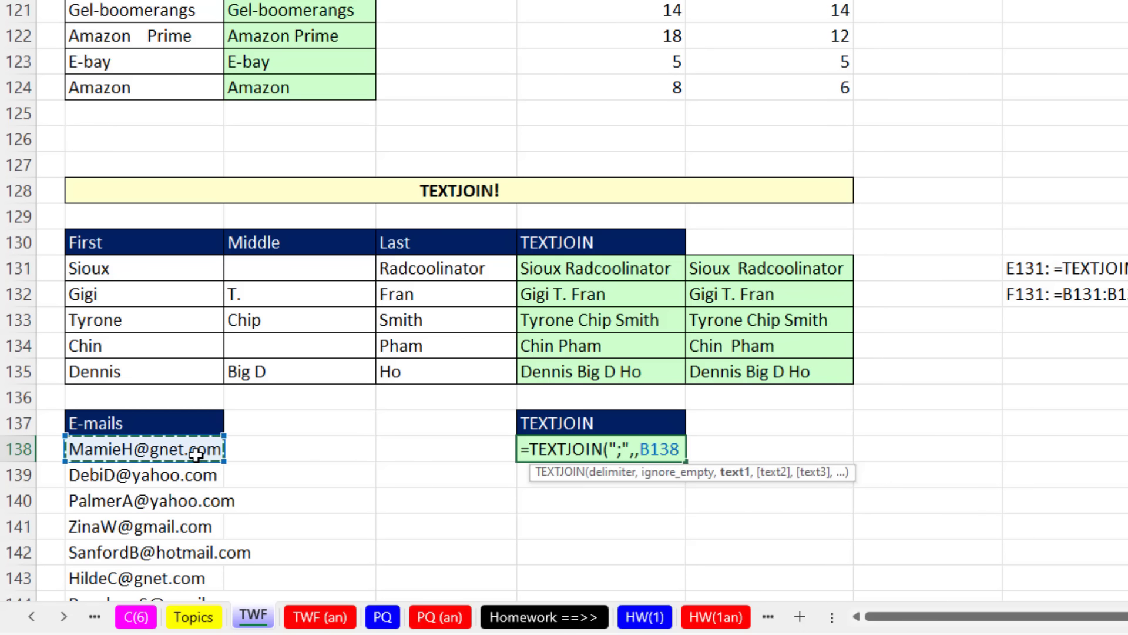
key("ctrl+shift+Down")
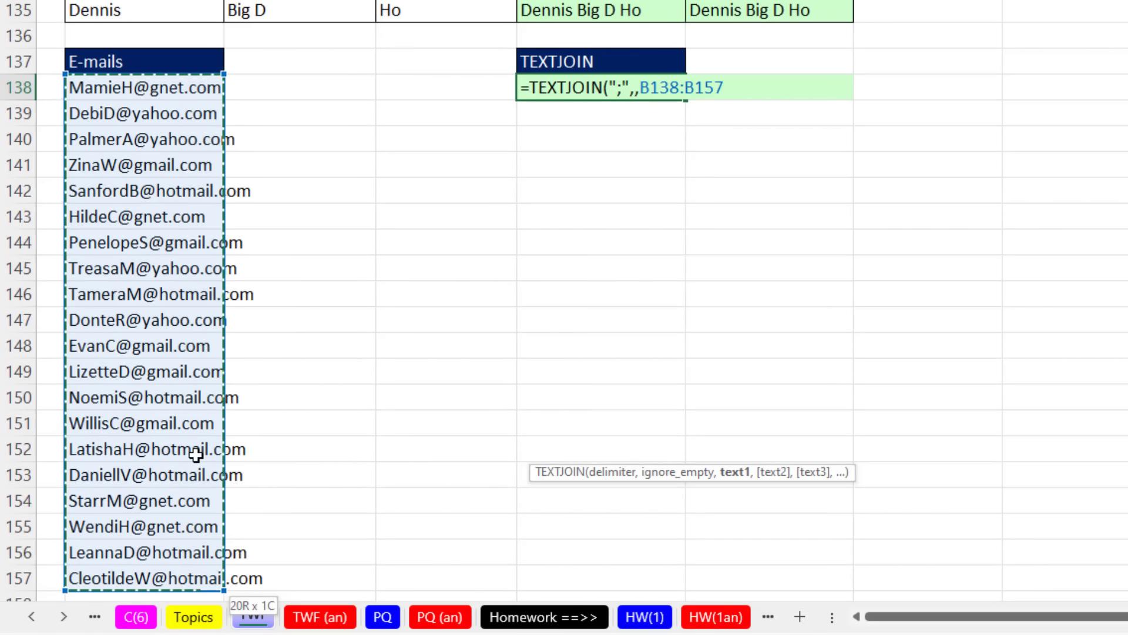
key("ctrl+Return")
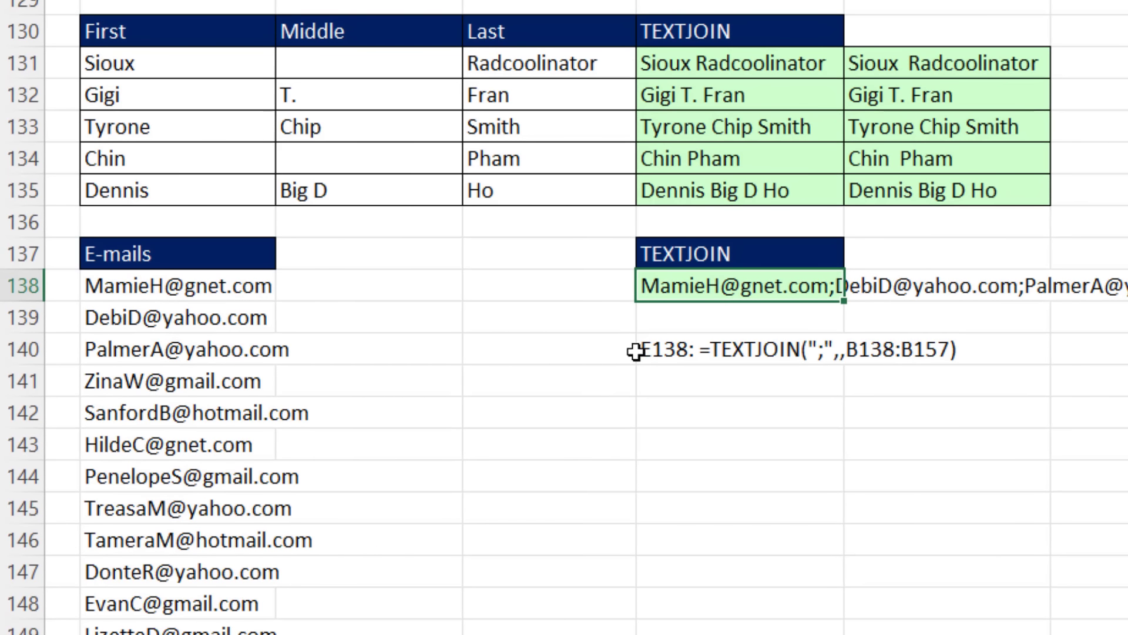
Step: Evaluate the E138 formula in place, copy the resulting semicolon-separated e-mail list, and discard the cell edit
key("F2")
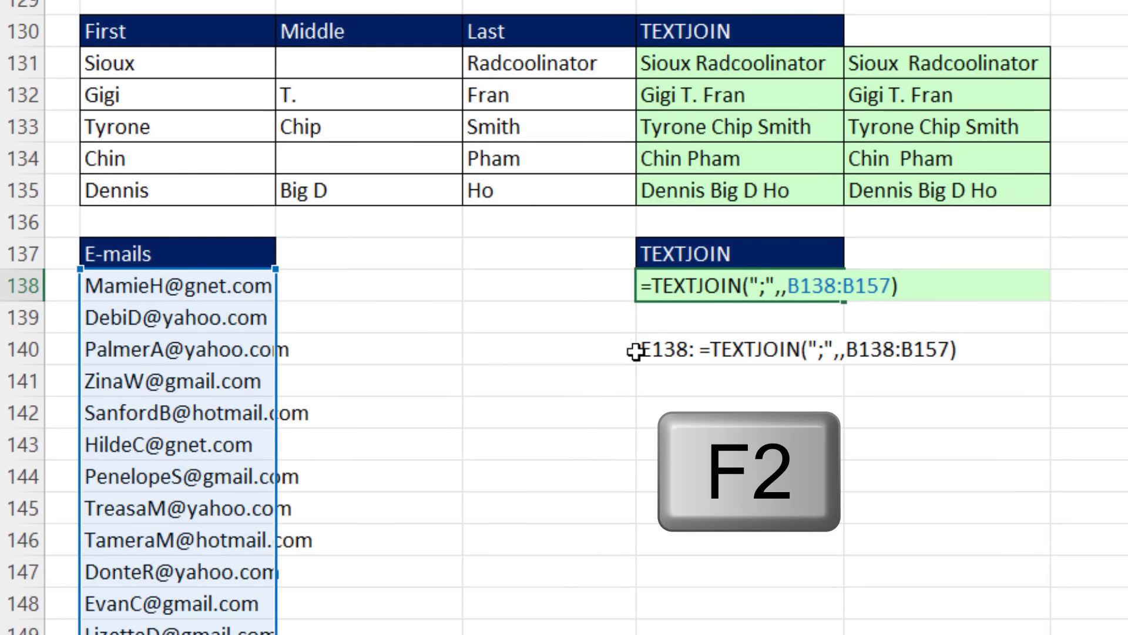
key("F9")
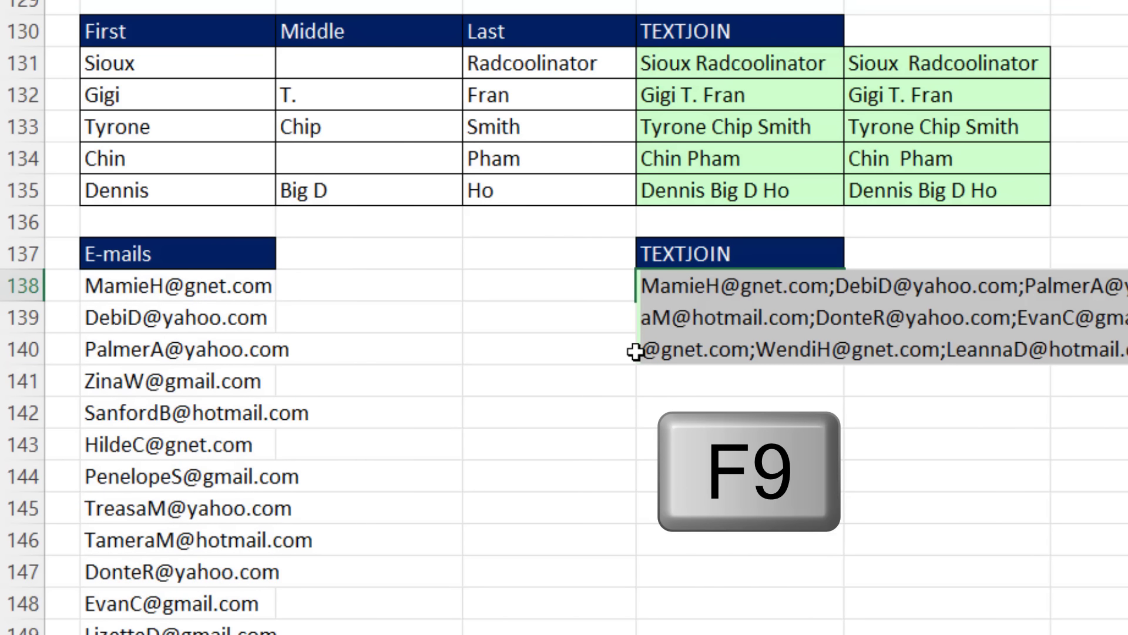
key("ctrl+c")
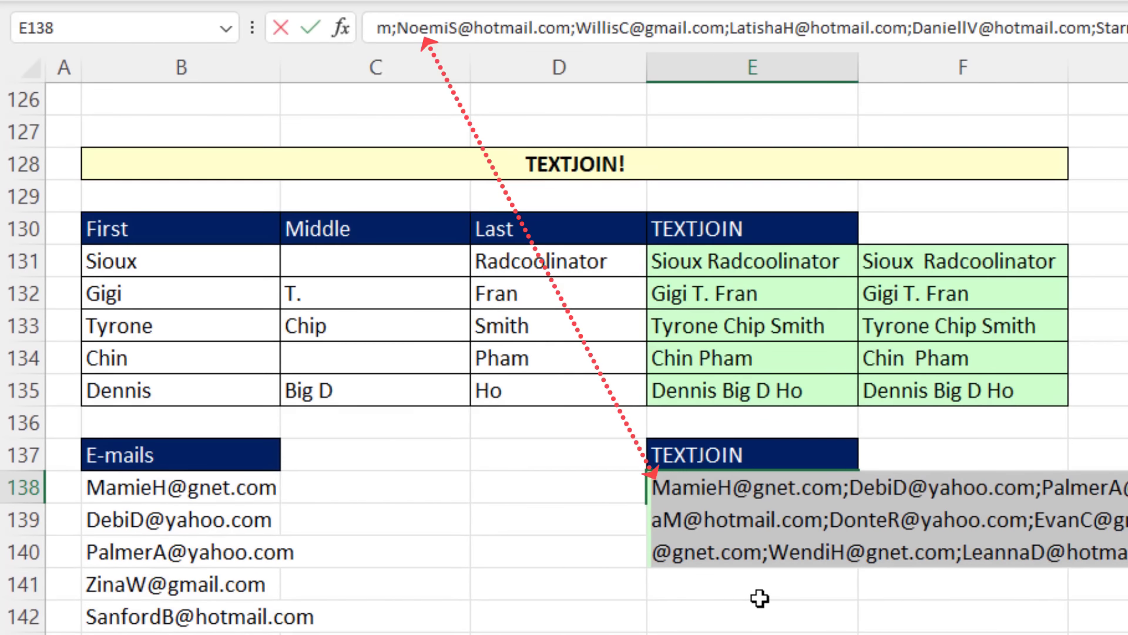
key("Escape")
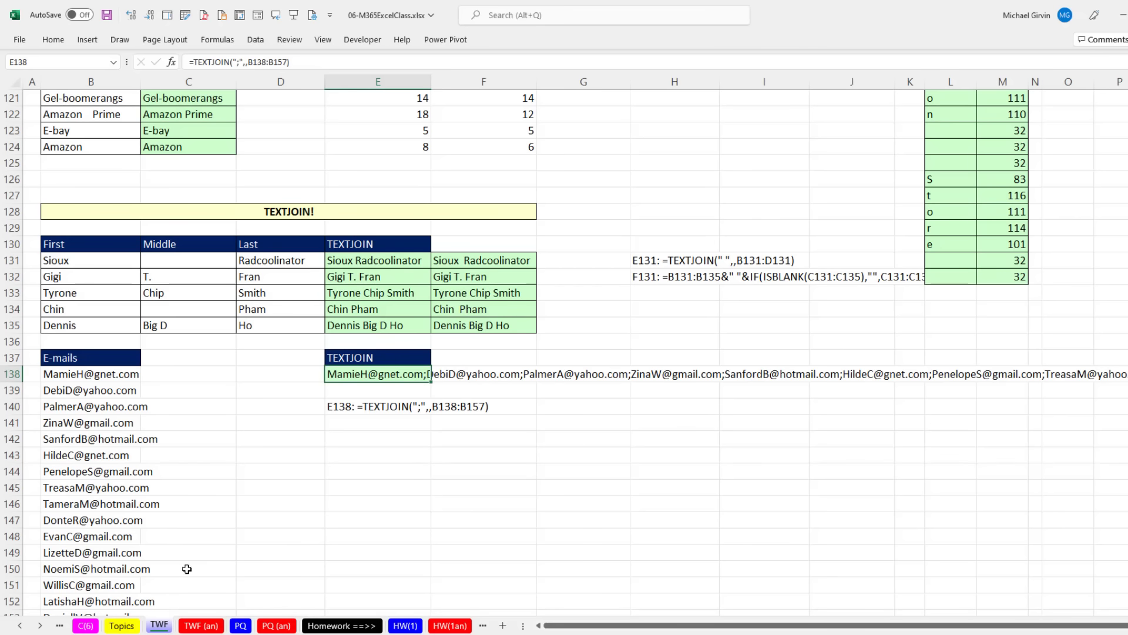
scroll(314, 517, "up", 15)
scroll(330, 521, "up", 20)
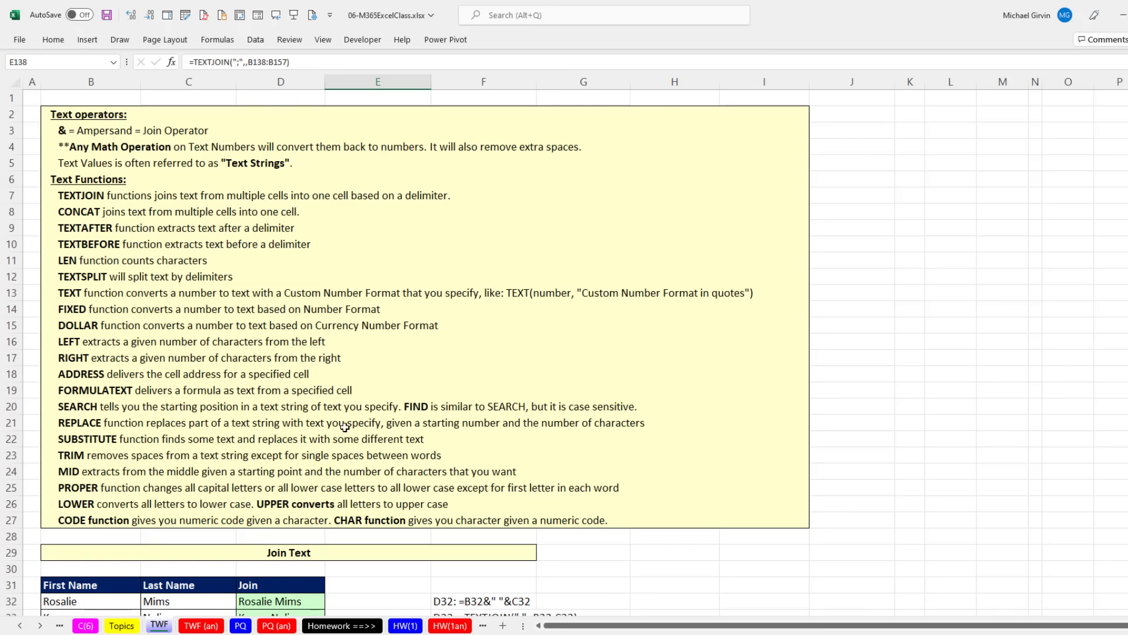
Step: On the PQ worksheet, import 06-M365ExcelClassTextFile.txt as tab-delimited text and open it for transformation in the Power Query Editor
left_click(239, 626)
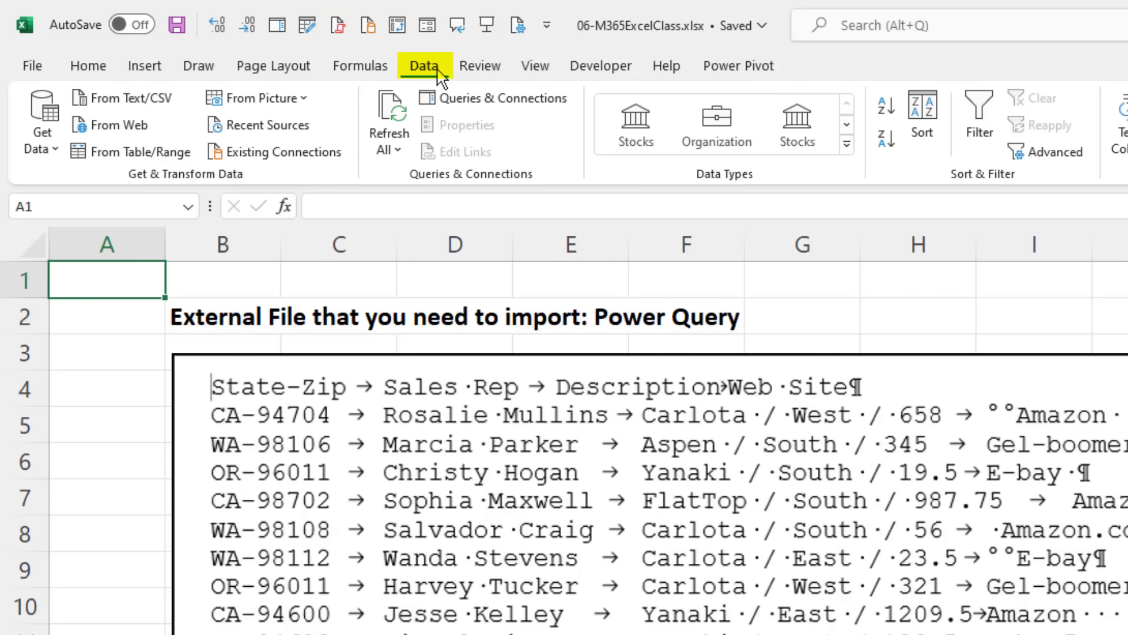
left_click(145, 101)
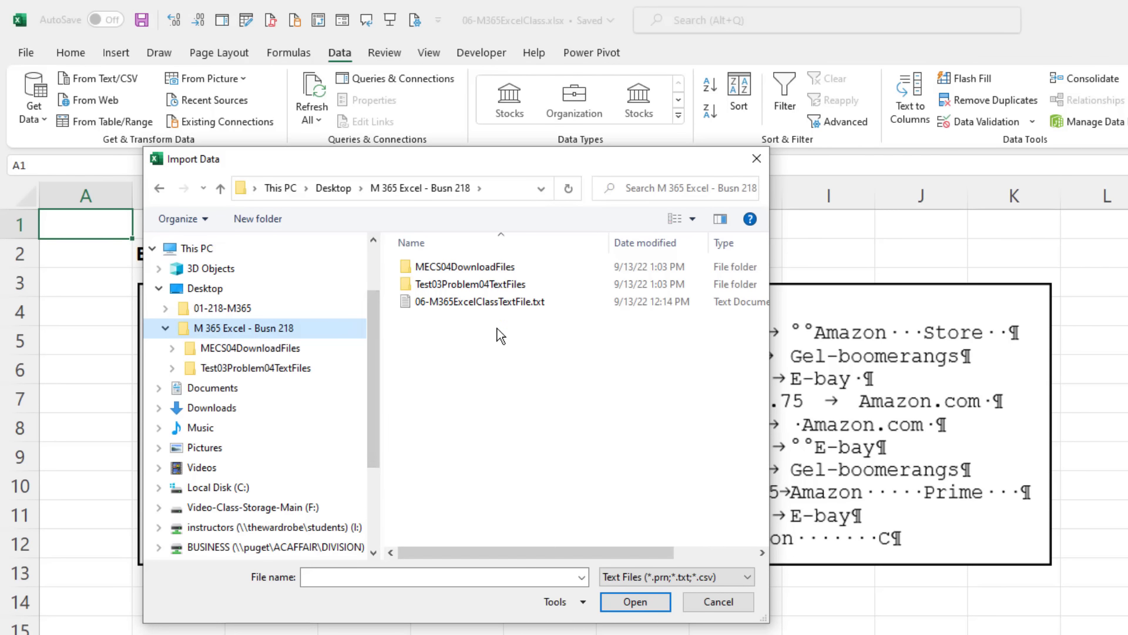
left_click(506, 301)
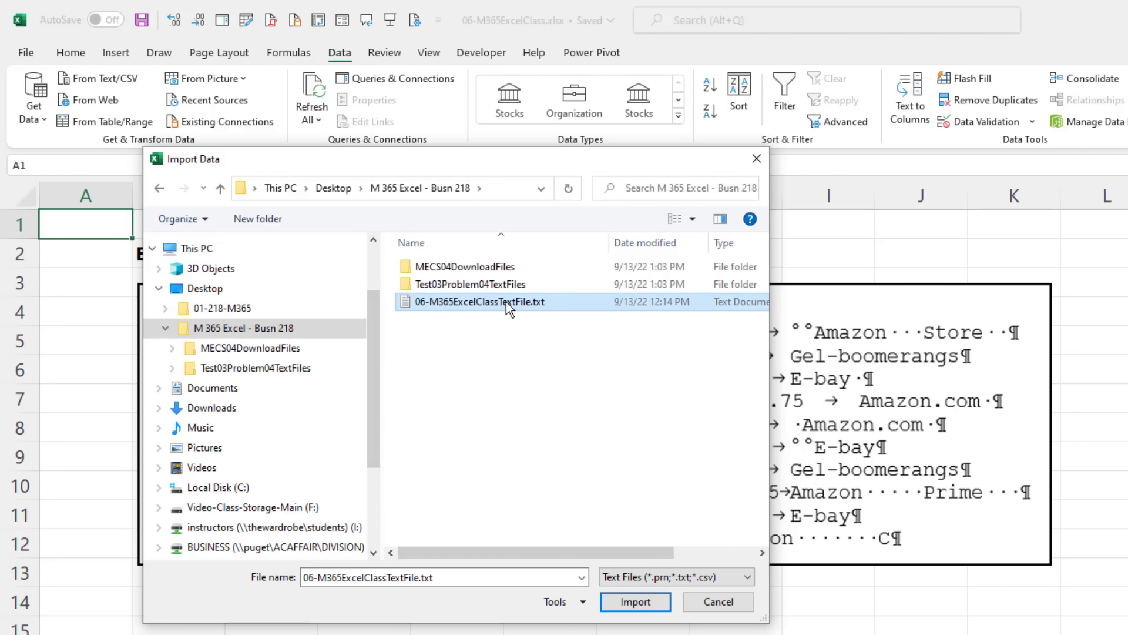
left_click(631, 607)
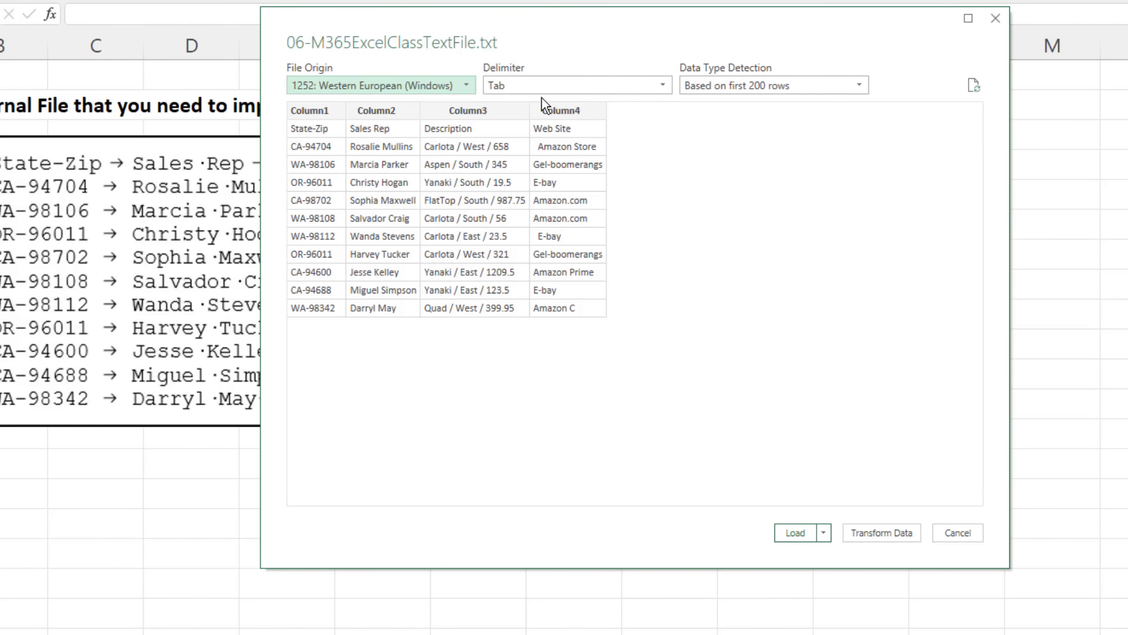
left_click(892, 540)
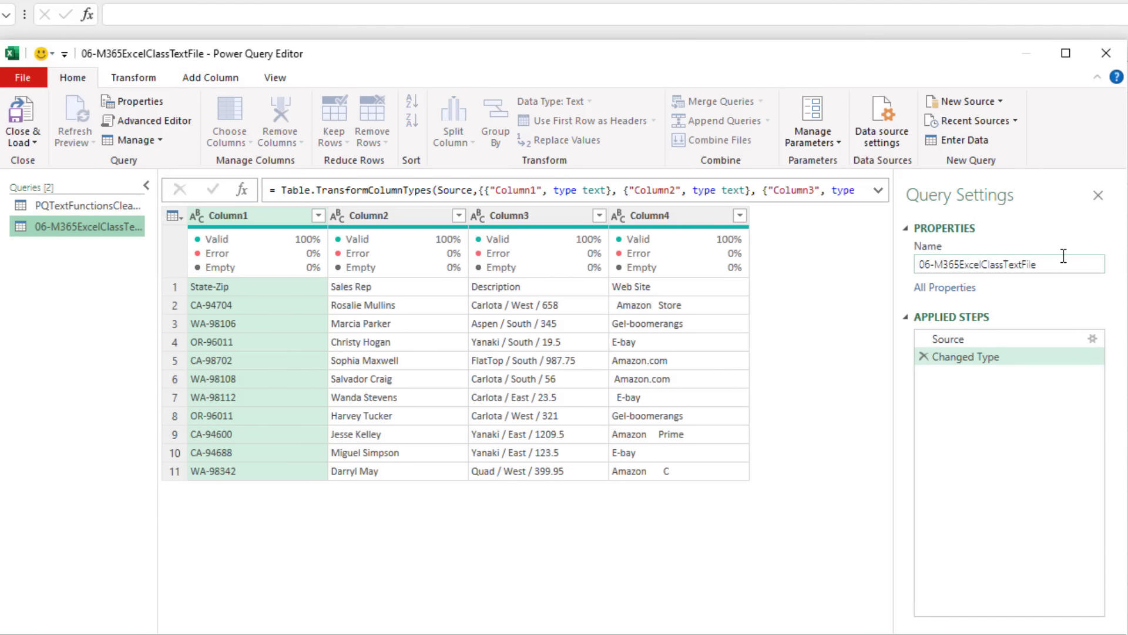
Step: Rename the imported text file's query as CleanTextDataTable
left_click_drag(1067, 264, 926, 263)
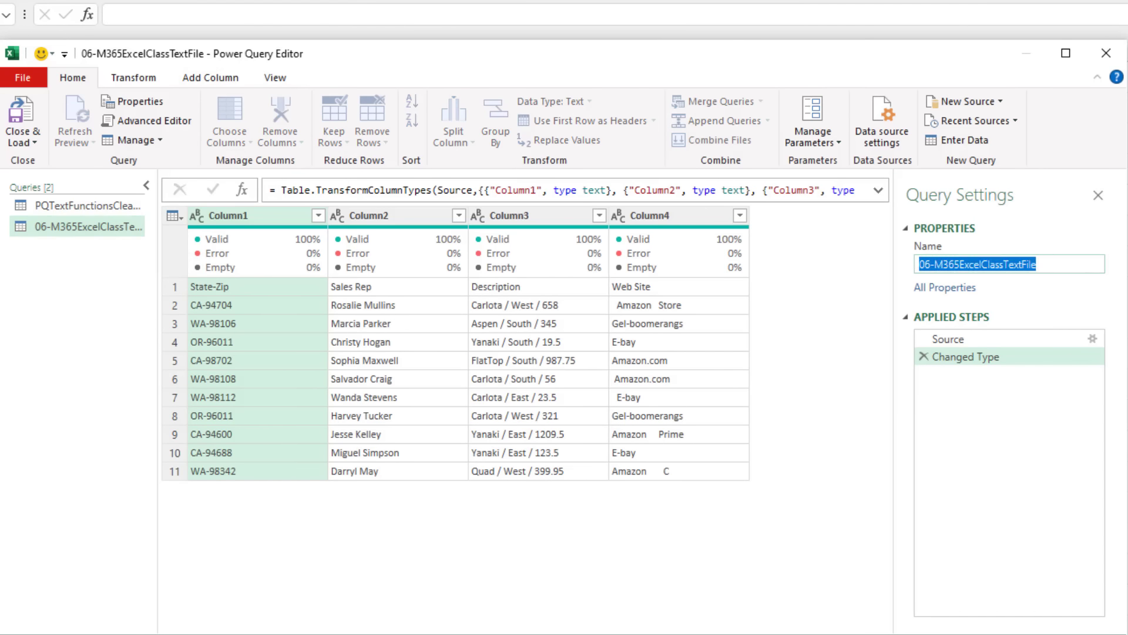
key("ctrl+v")
key("Return")
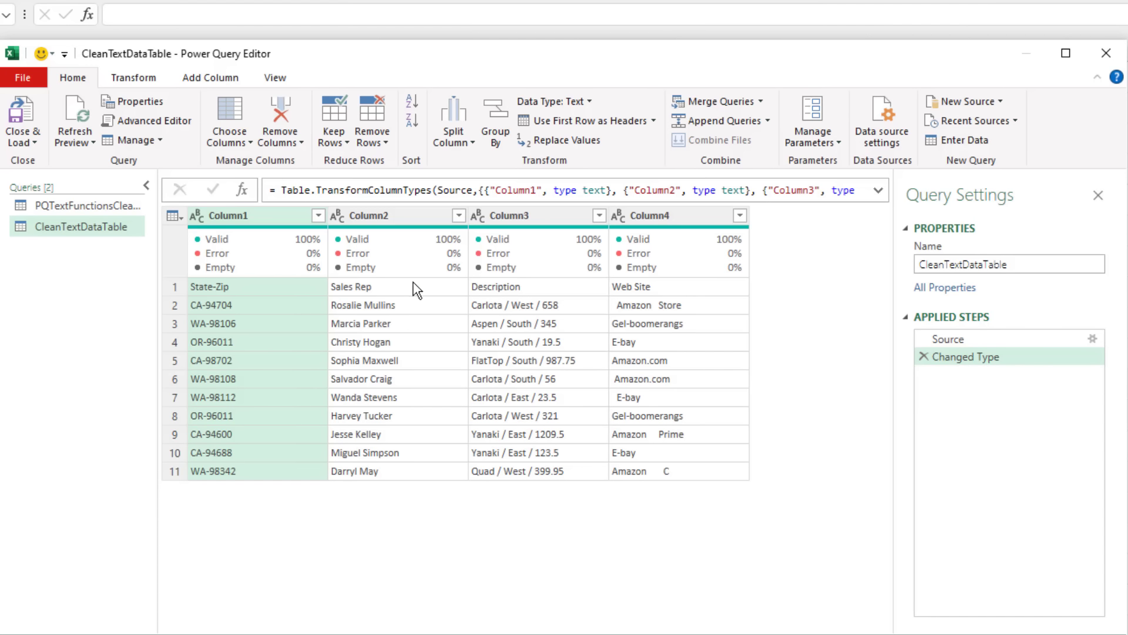
Step: Set the global data load type detection to detect column types and headers for unstructured sources according to each file's setting
left_click(37, 77)
mouse_move(107, 230)
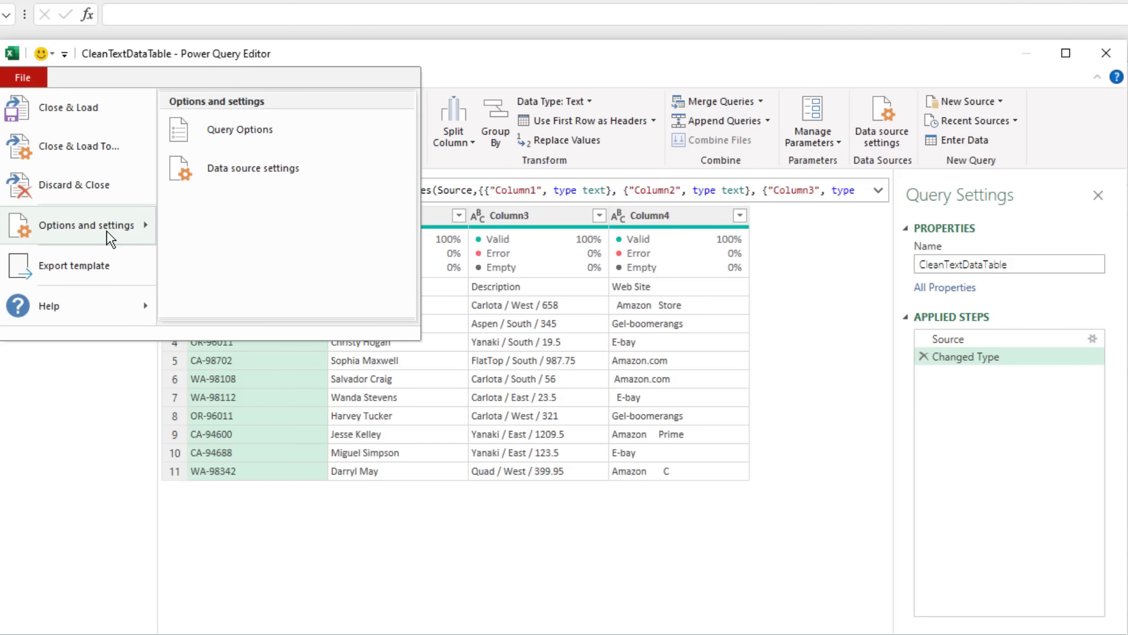
left_click(260, 137)
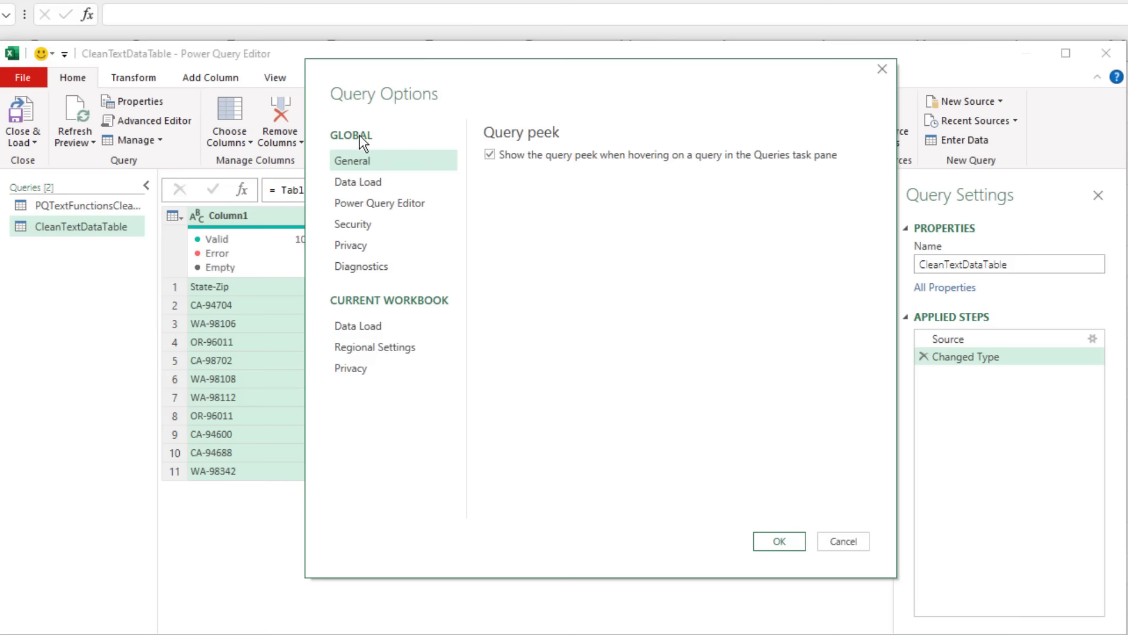
left_click(369, 185)
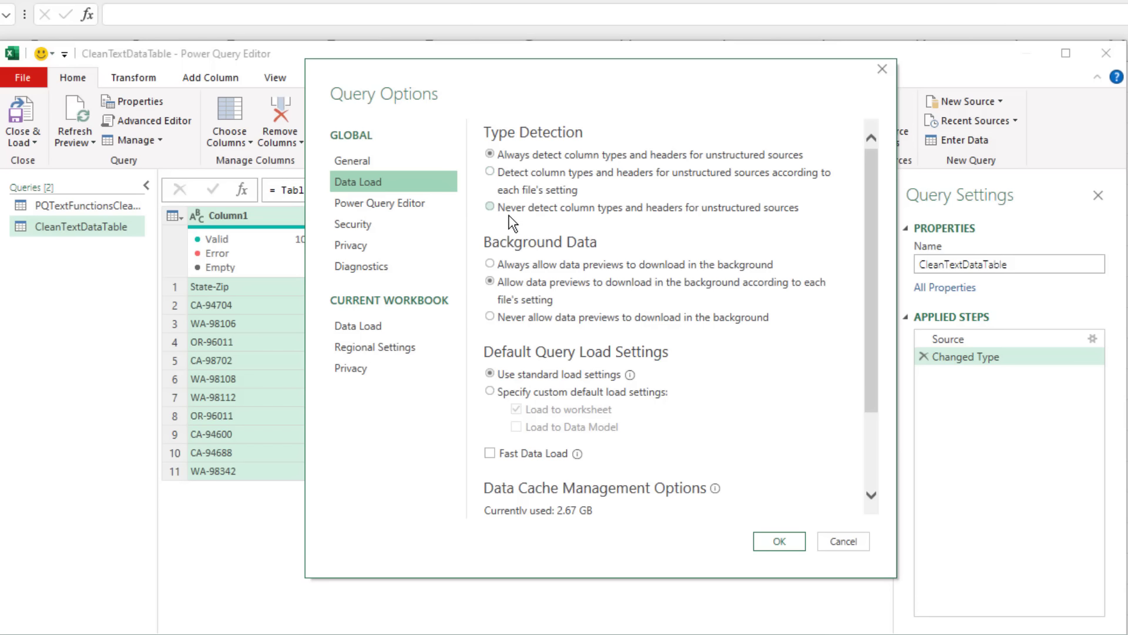
left_click(493, 211)
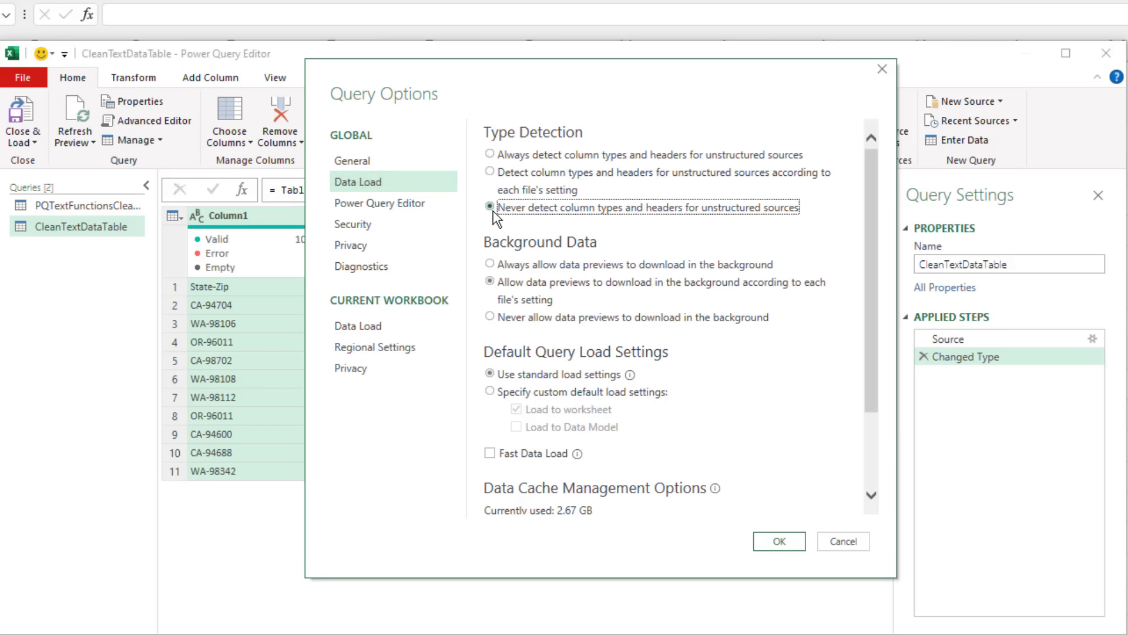
left_click(491, 173)
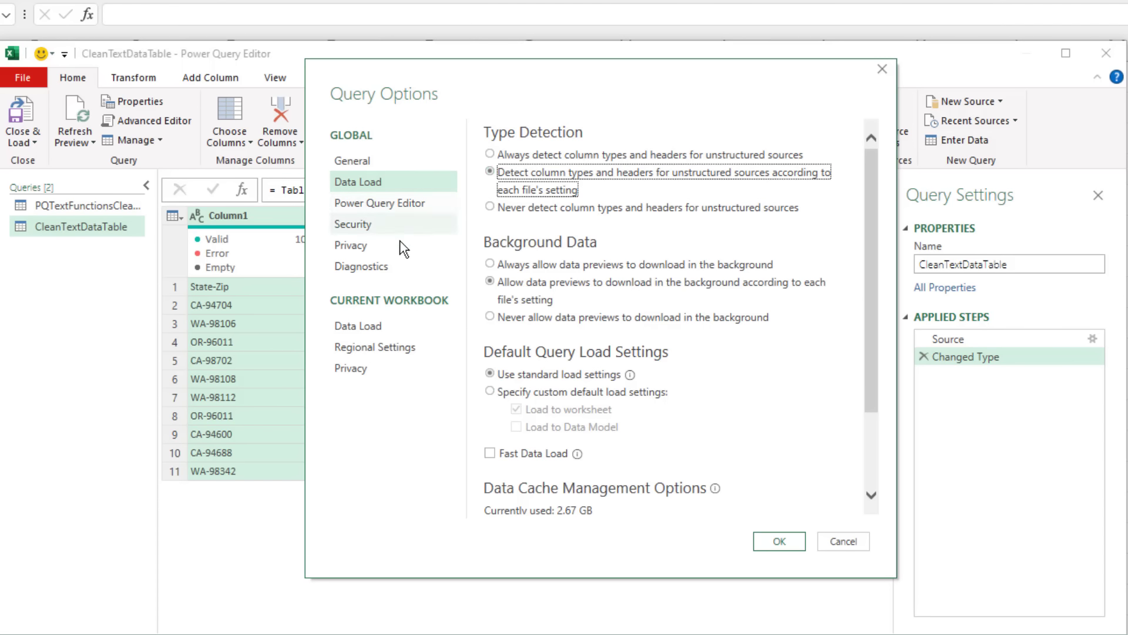
left_click(379, 327)
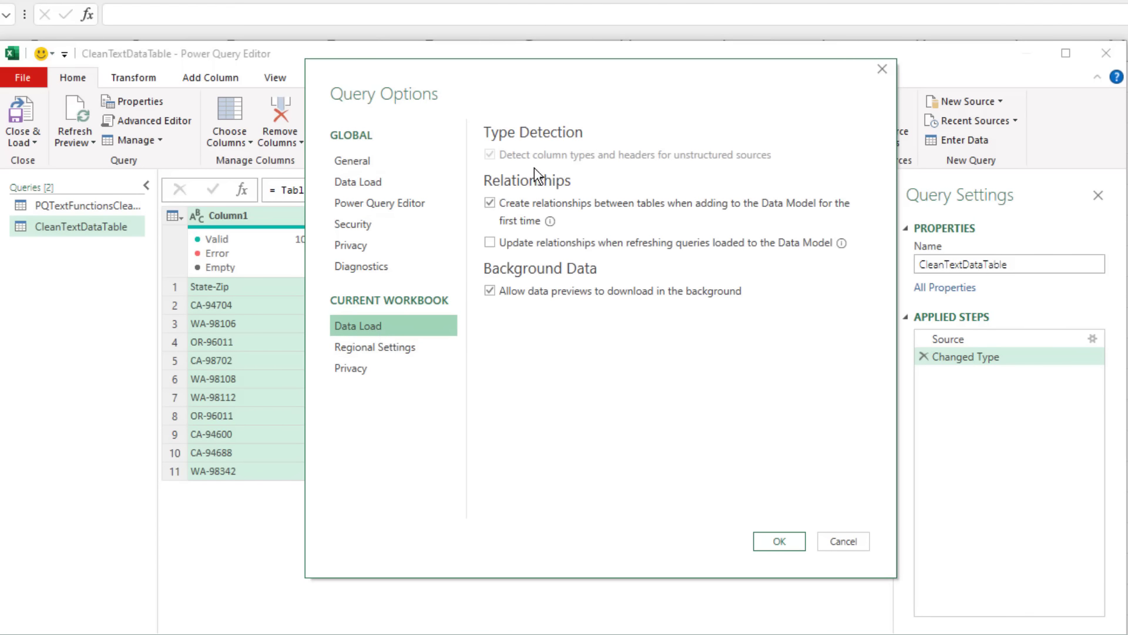
left_click(779, 542)
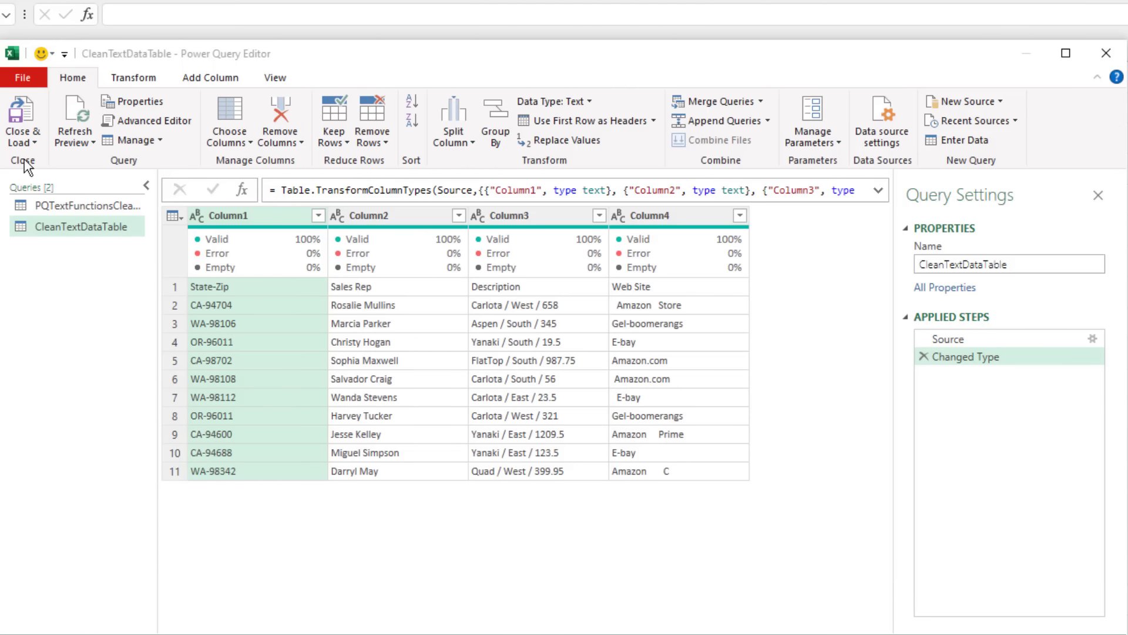
Step: Turn off detection of column types and headers for unstructured sources in the current workbook's data load options
left_click(29, 77)
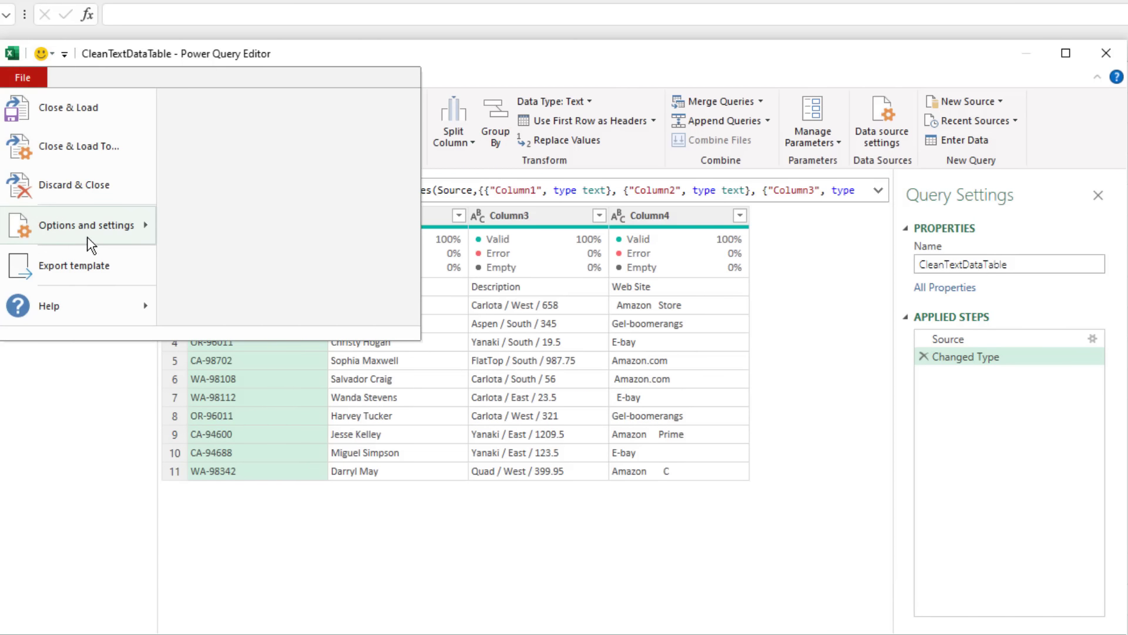
mouse_move(88, 238)
left_click(280, 139)
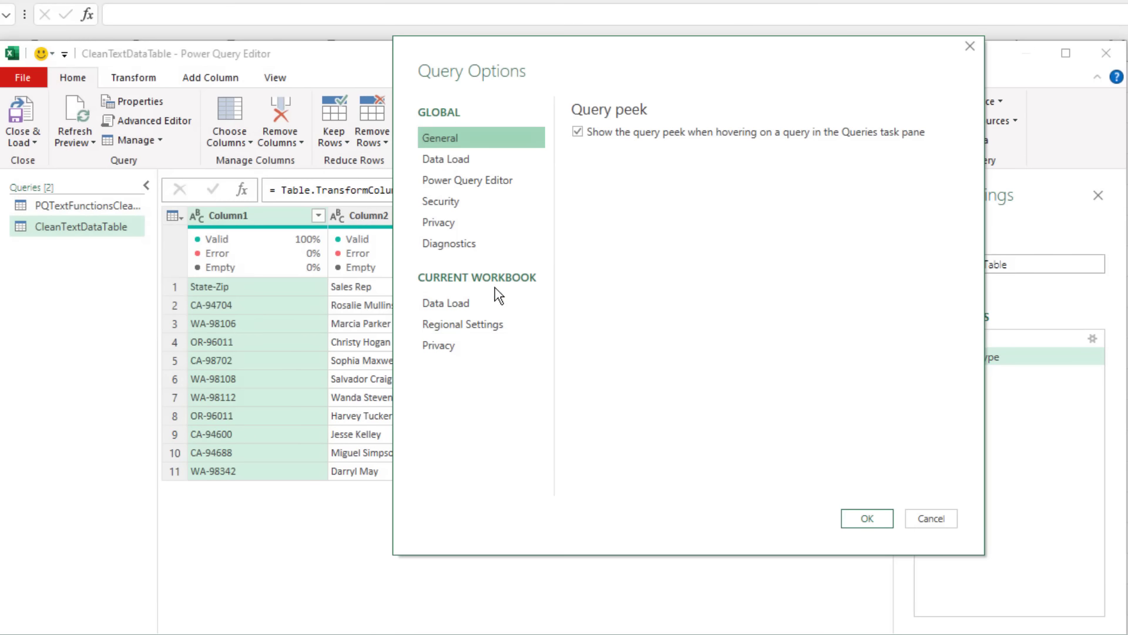
left_click(438, 303)
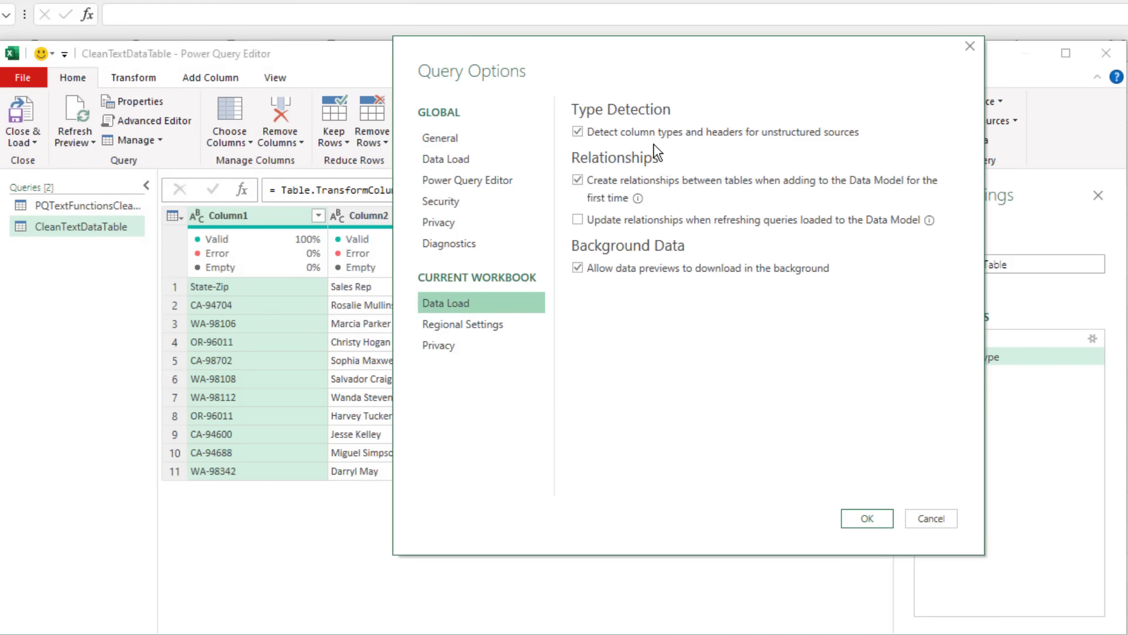
left_click(578, 132)
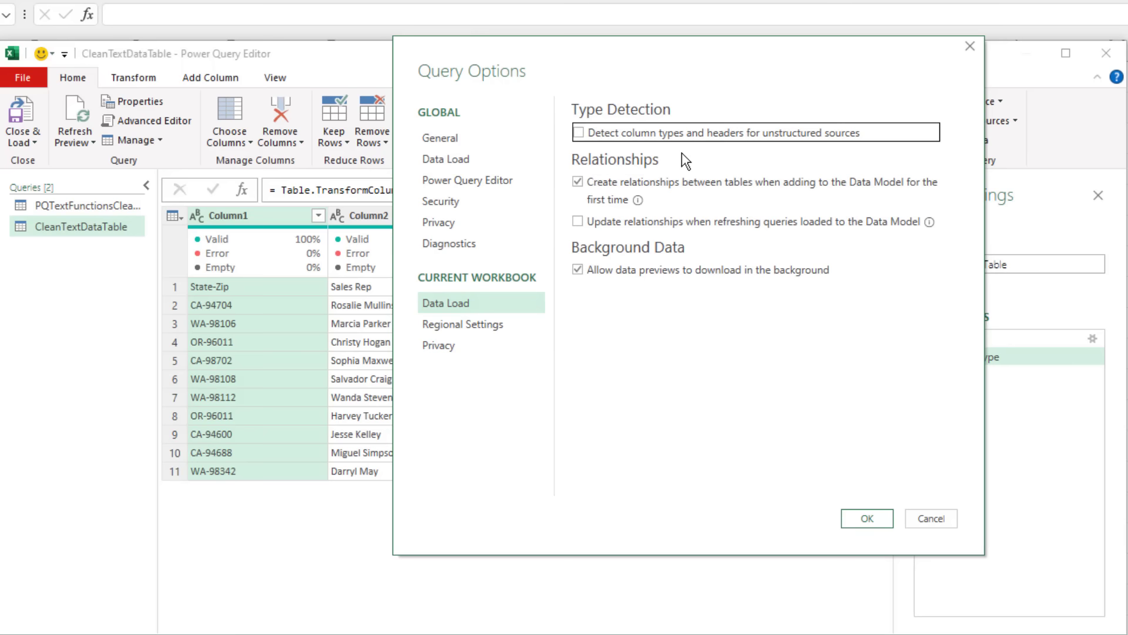
left_click(867, 525)
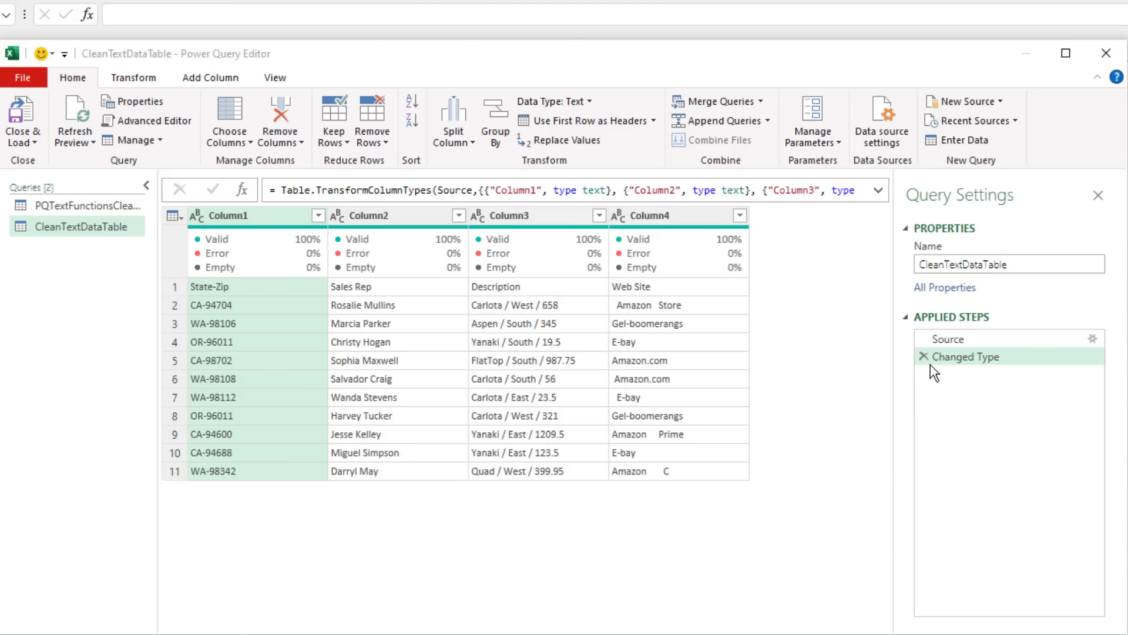
Step: Delete the Changed Type step from the query and promote the first row to column headers
left_click(924, 357)
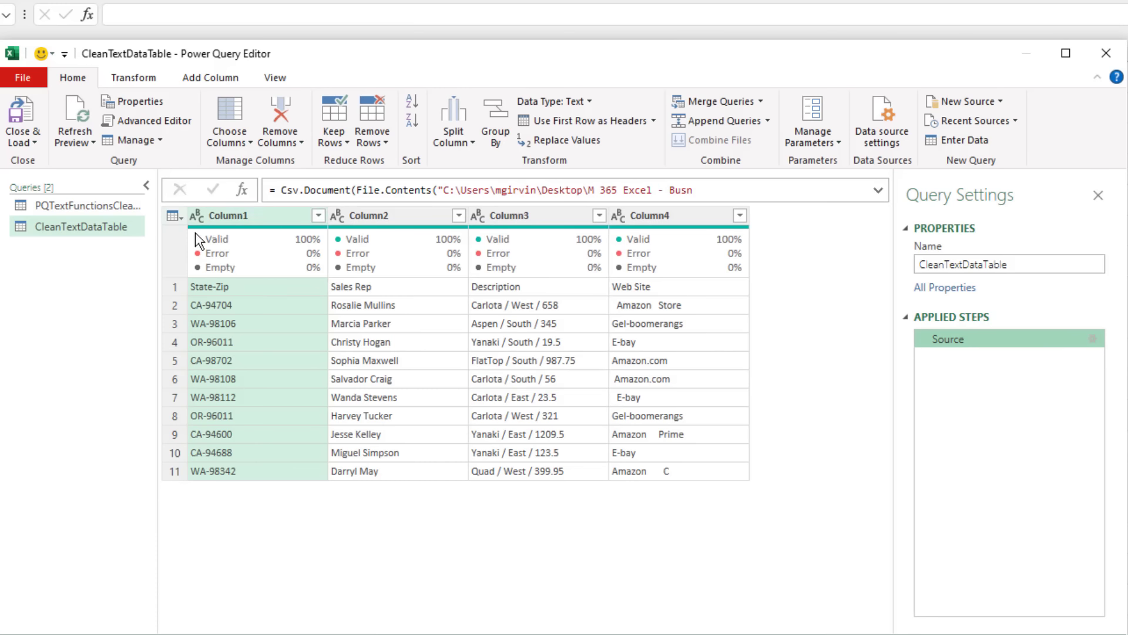
left_click(181, 219)
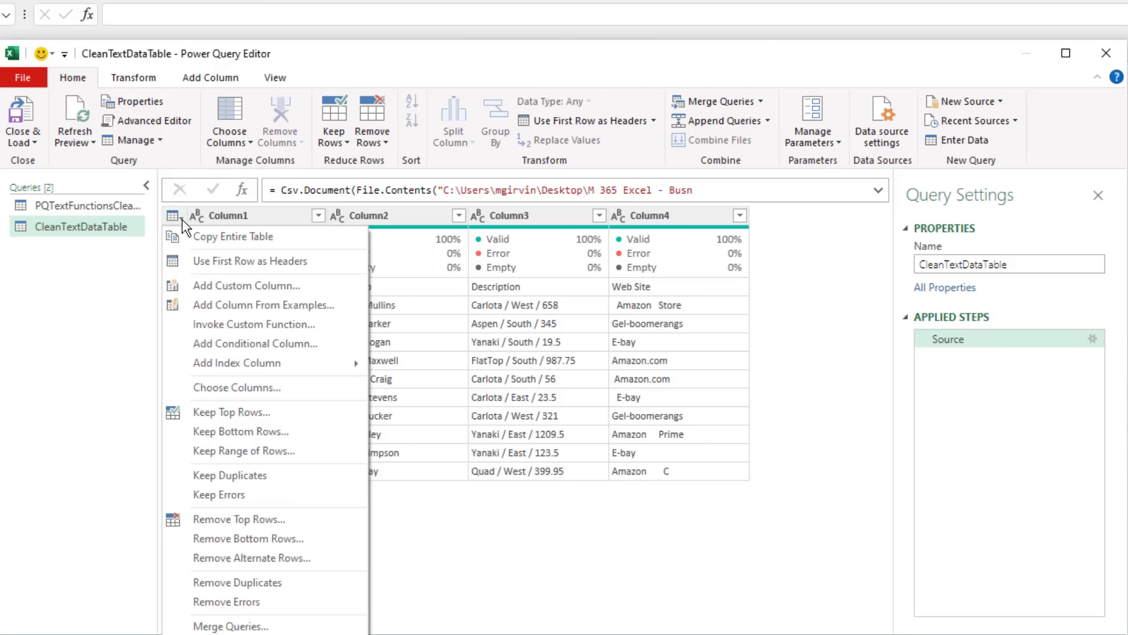
left_click(210, 267)
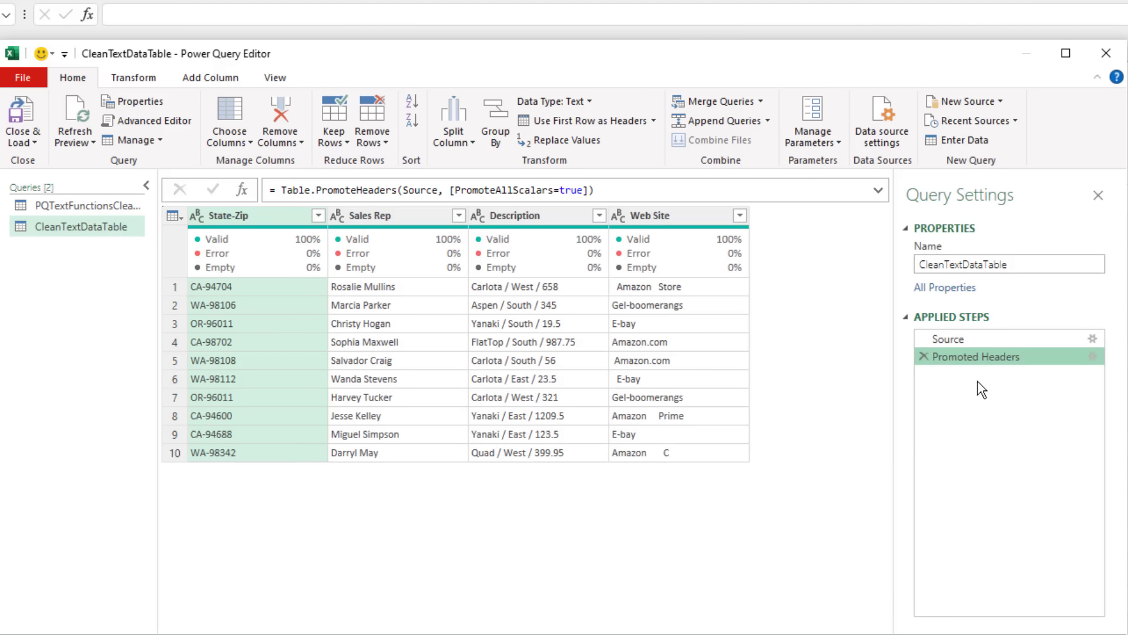
Step: Rename the header promotion step as PromotedHeaders, without a space
key("F2")
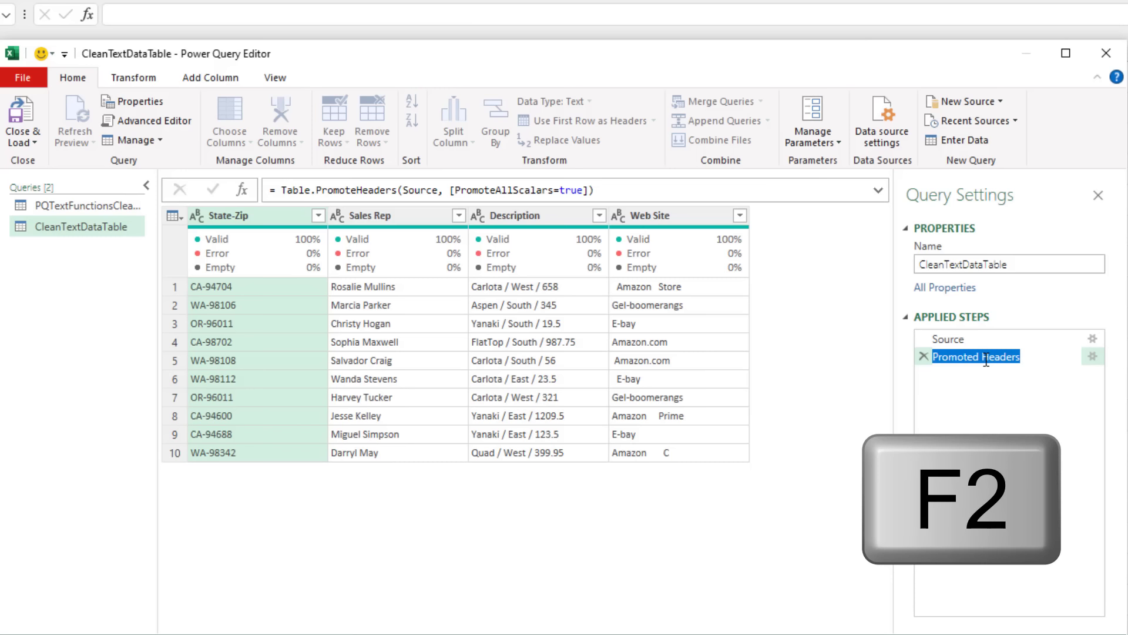
left_click(986, 361)
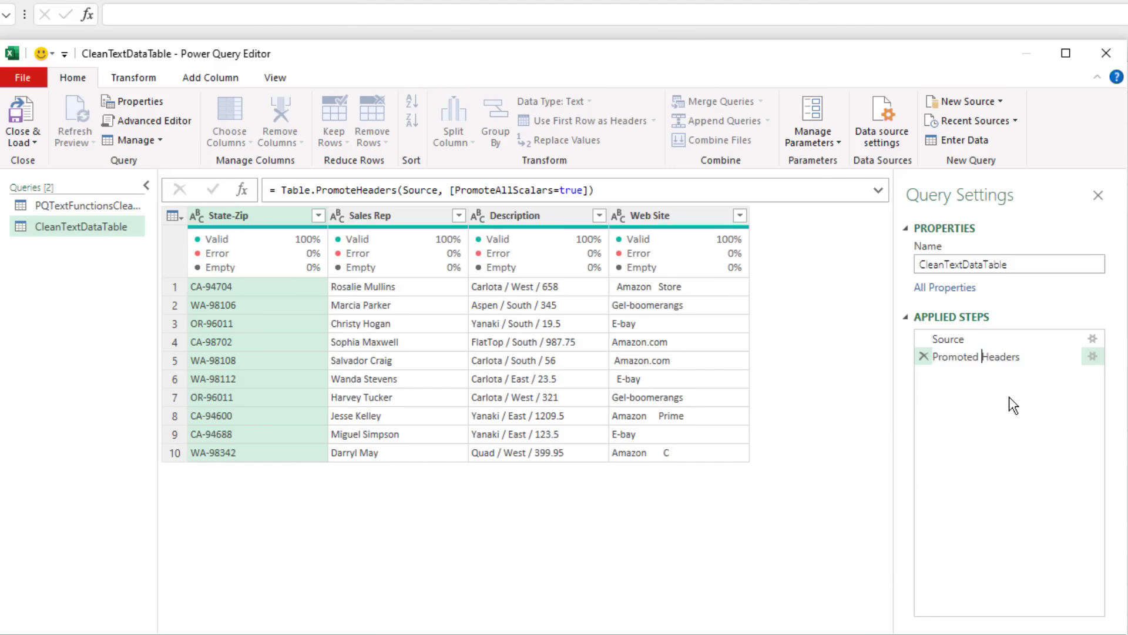
key("BackSpace")
key("Return")
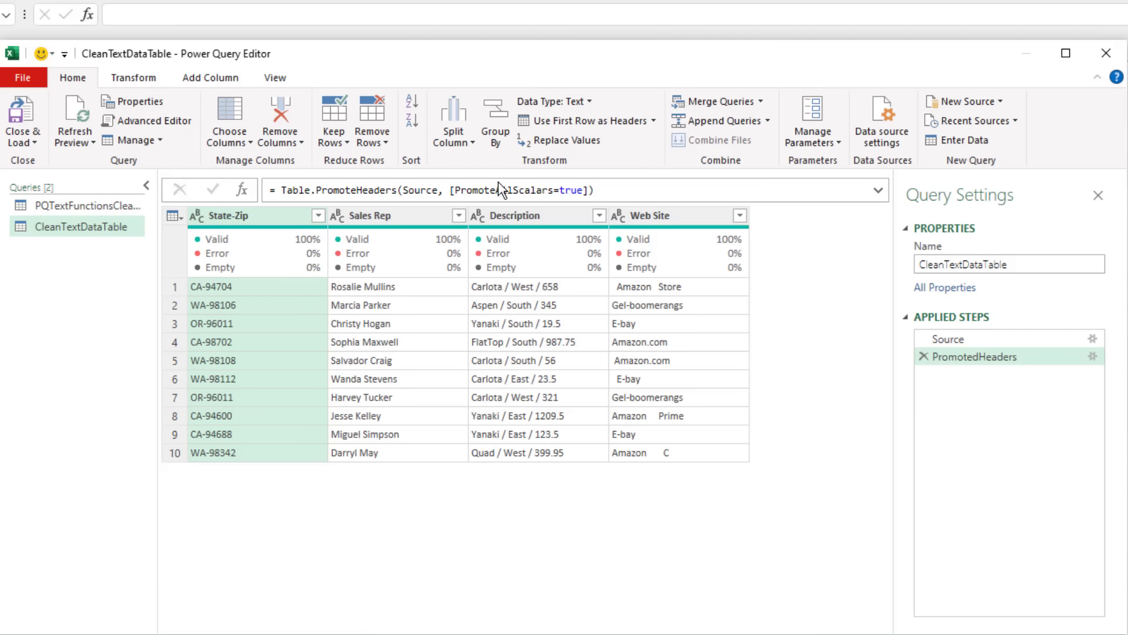
Step: Split the State-Zip column at each occurrence of the "-" delimiter and rename the applied step as SplitStateZip
left_click(473, 143)
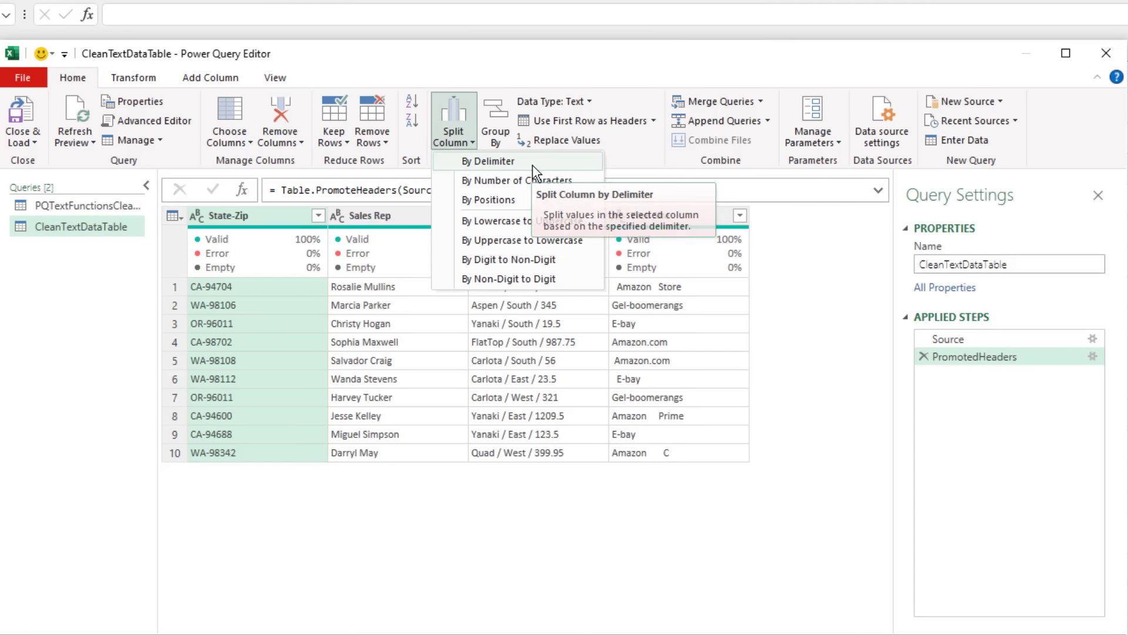
left_click(533, 165)
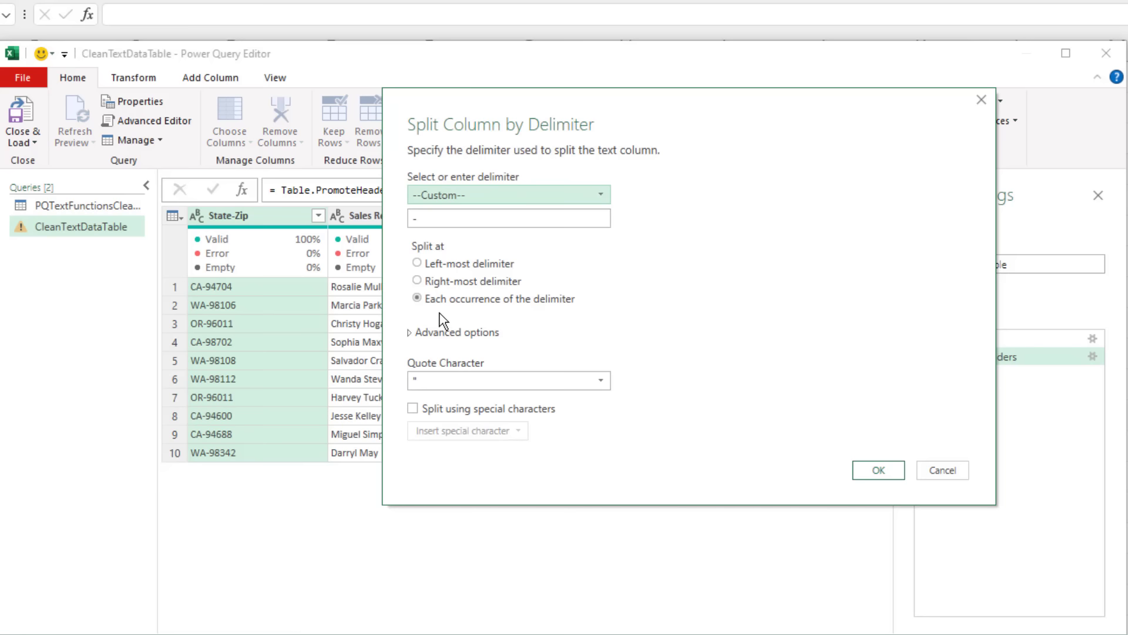
left_click(879, 470)
key("F2")
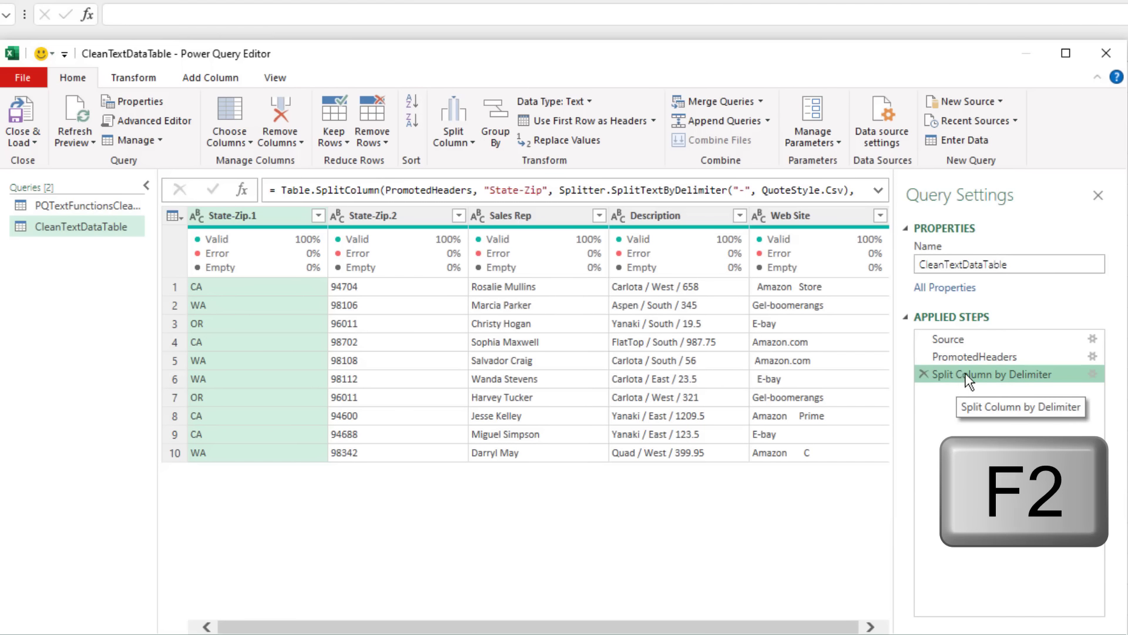
type("SplitStateZip")
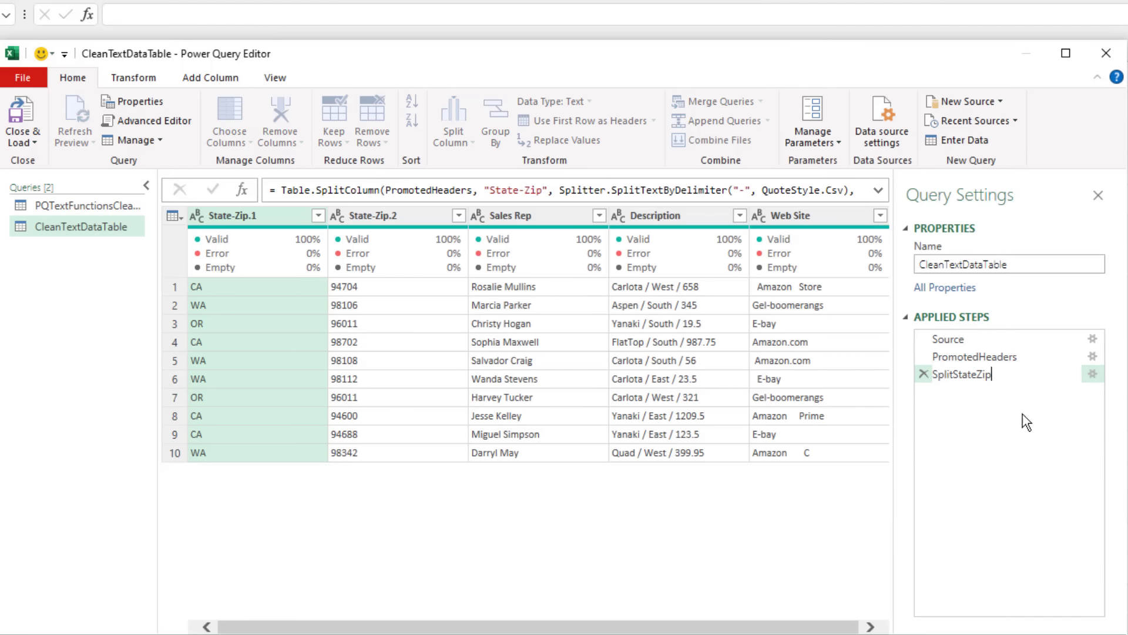
key("Return")
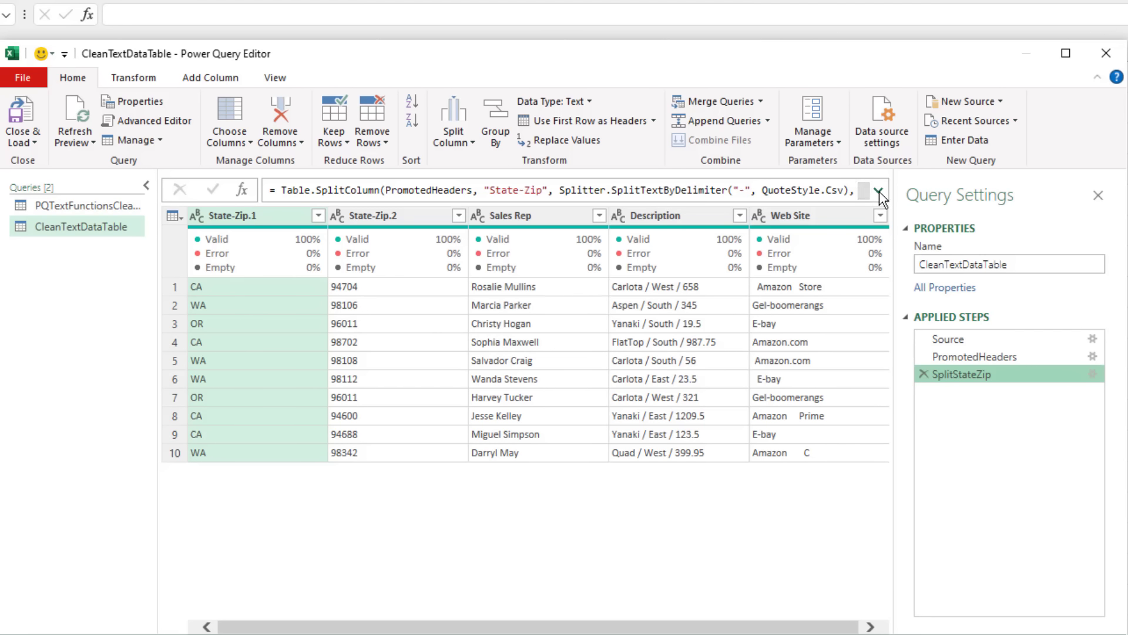
Step: Edit the SplitStateZip step's formula so the two split columns are named State and Zip
left_click(879, 192)
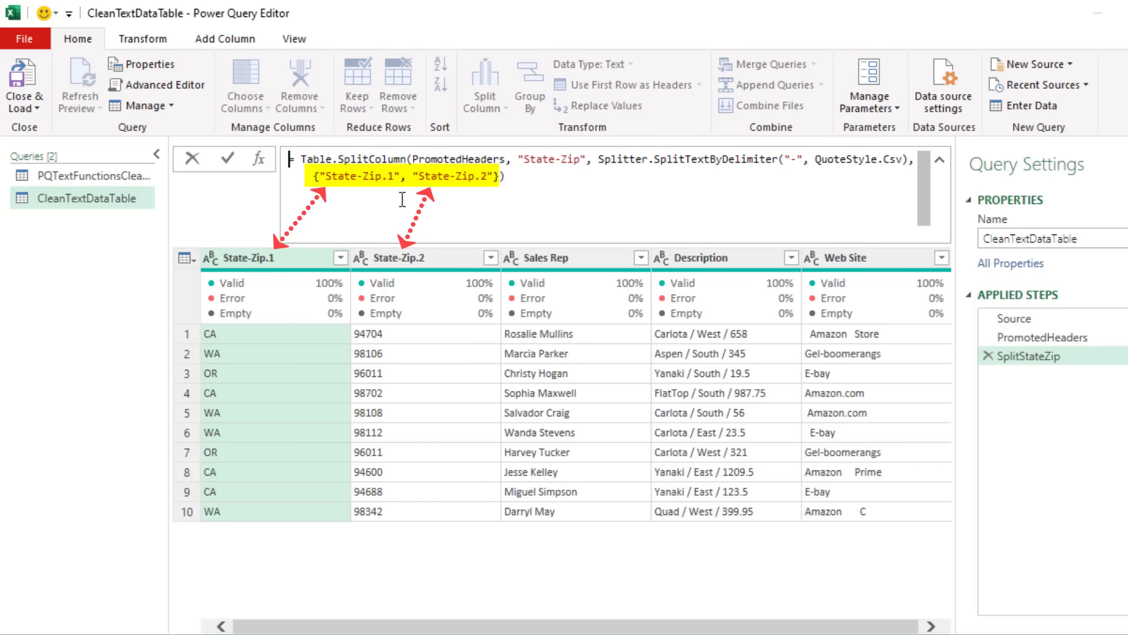
left_click_drag(325, 181, 393, 177)
type("State")
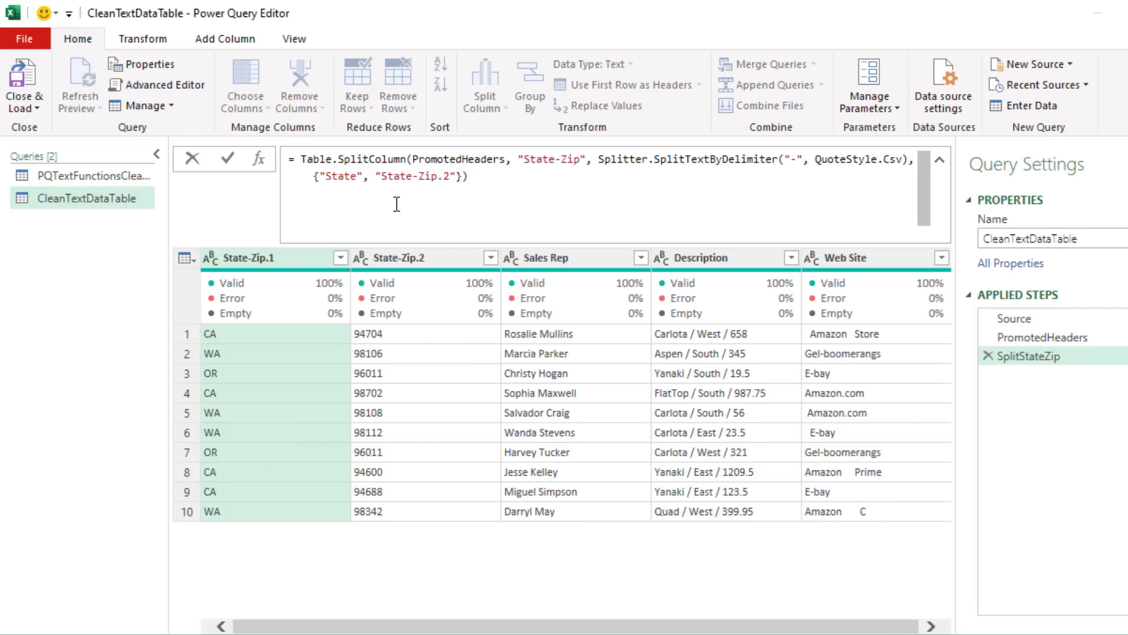
left_click_drag(382, 176, 451, 176)
type("Zip")
left_click(441, 175)
key("Return")
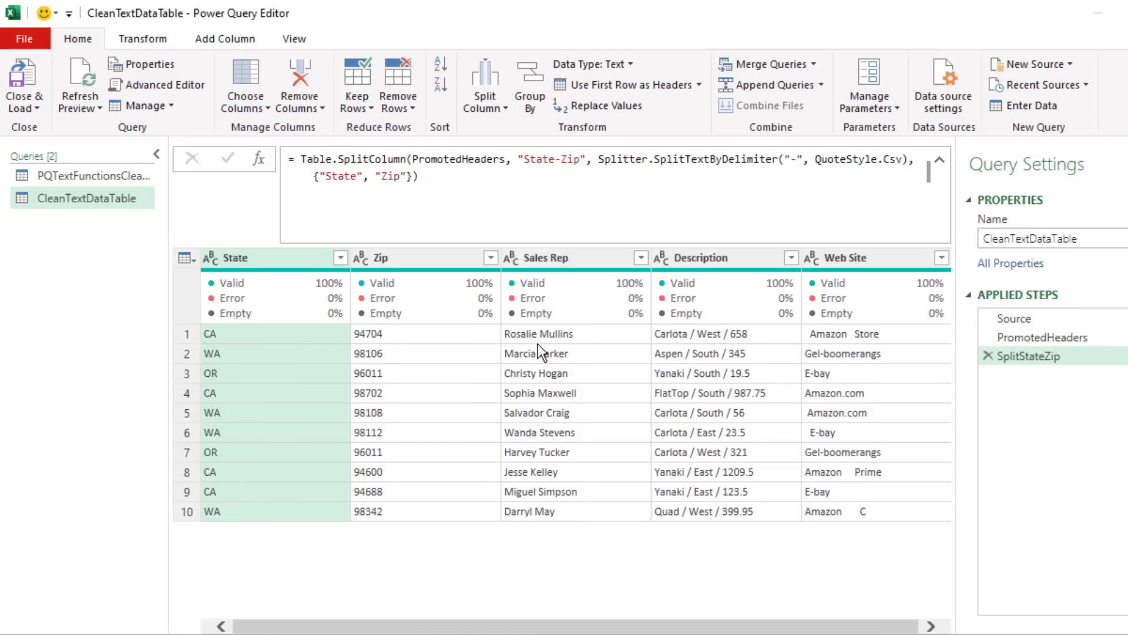
Step: Split the Sales Rep column at each space and rename the applied step as SplitFirstLastName
right_click(557, 259)
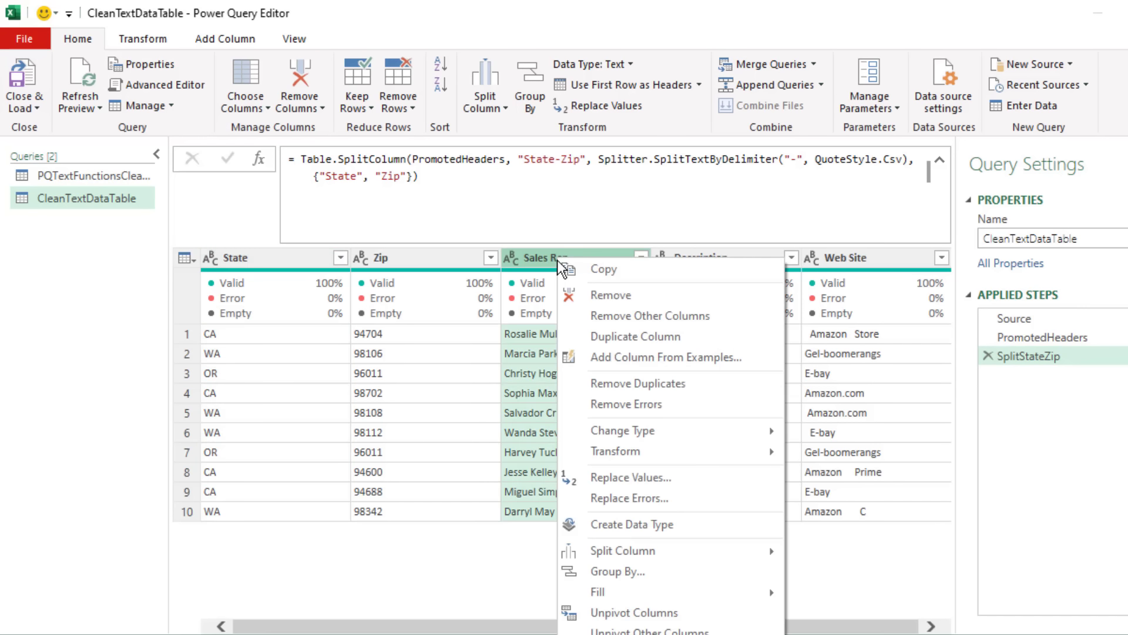
mouse_move(764, 551)
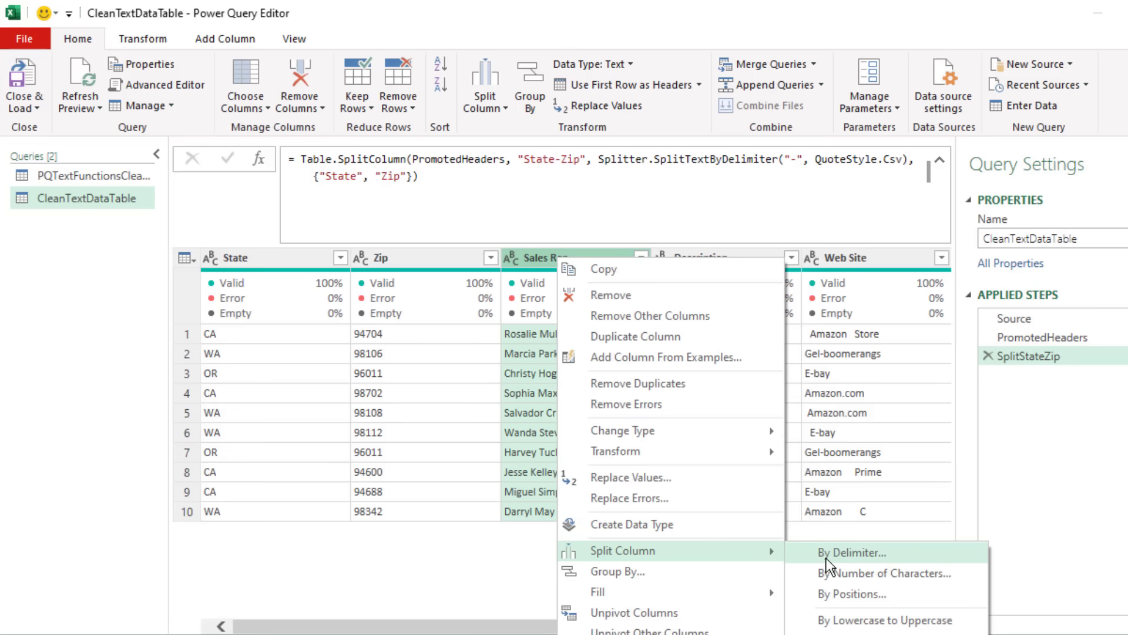
left_click(835, 553)
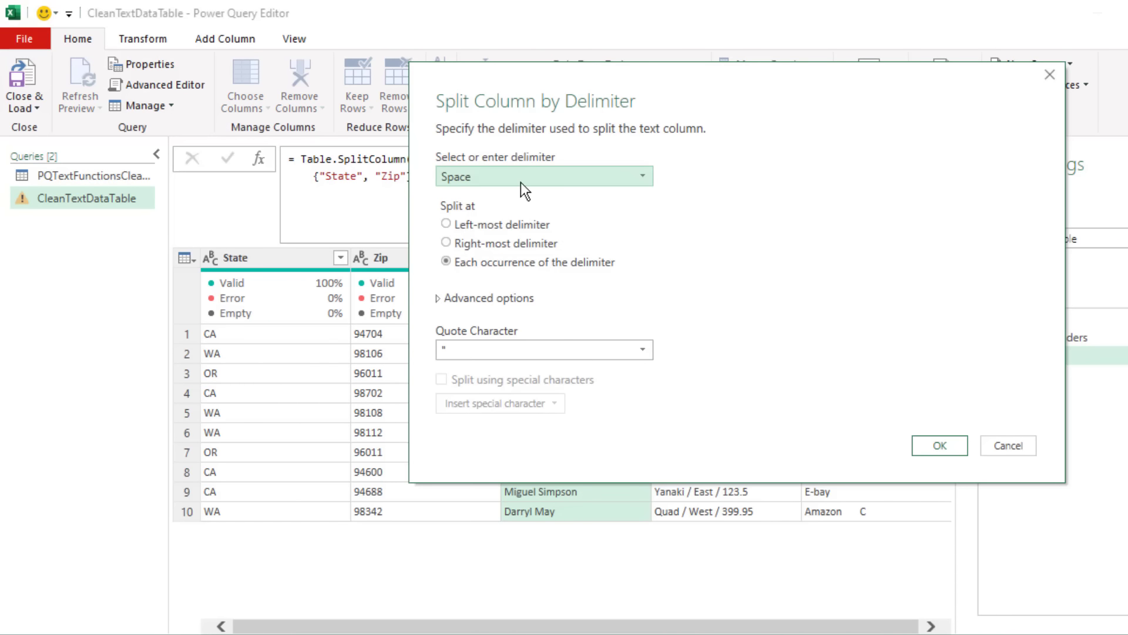
left_click(940, 445)
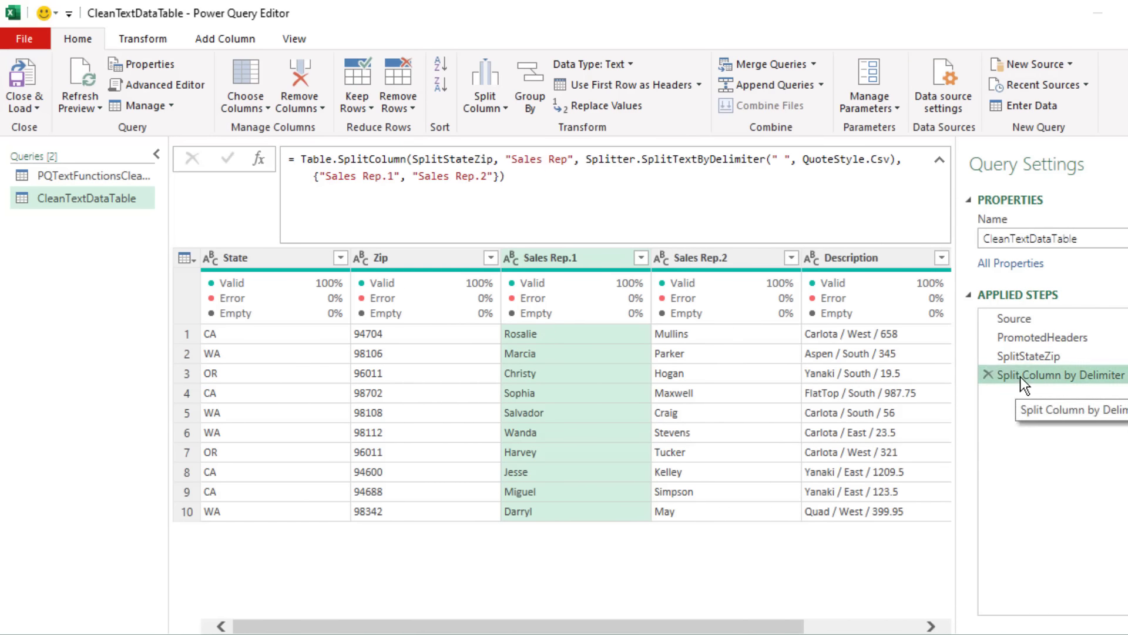
key("F2")
type("SplitFirstLastName")
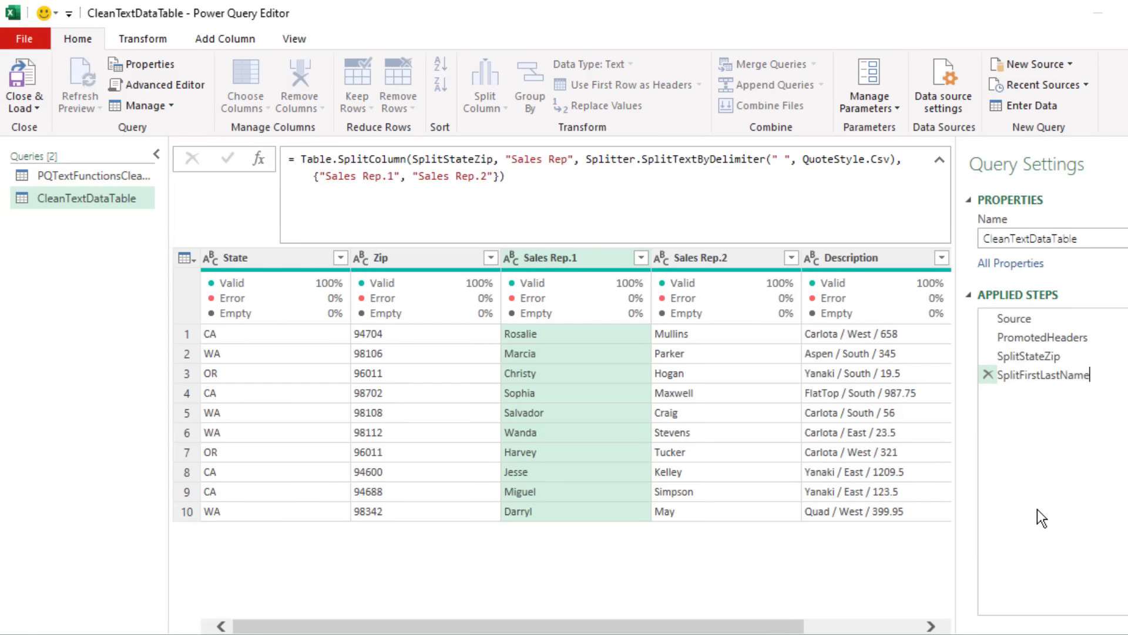
key("Return")
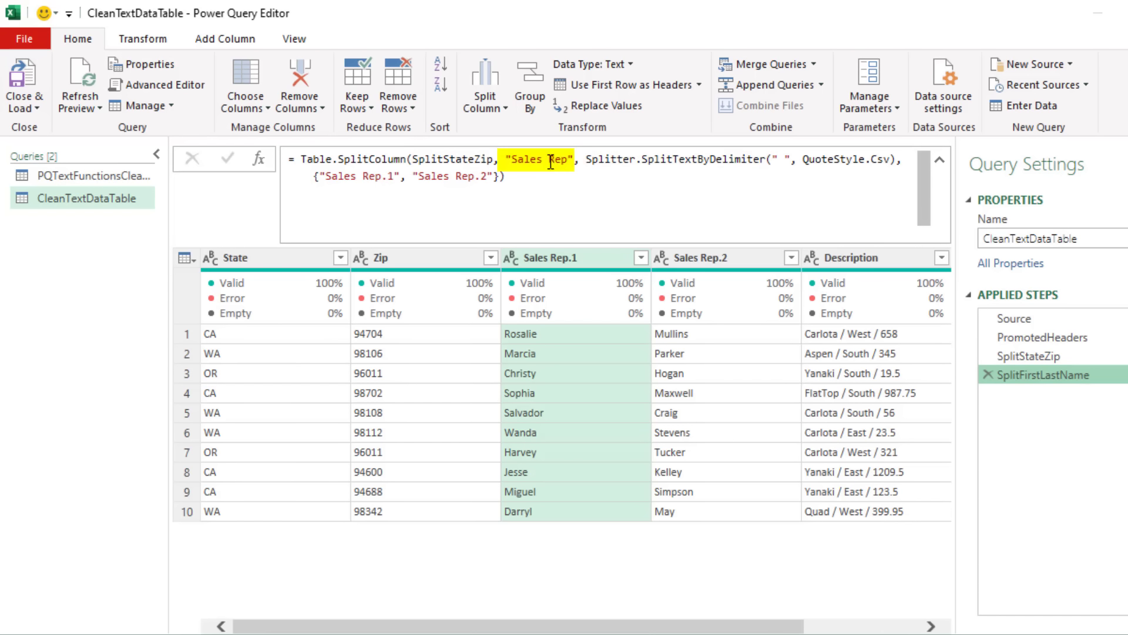
Step: Edit the SplitFirstLastName step's formula so the two split columns are named FirstName and LastName
left_click_drag(327, 179, 481, 174)
type("FirstName\", \"")
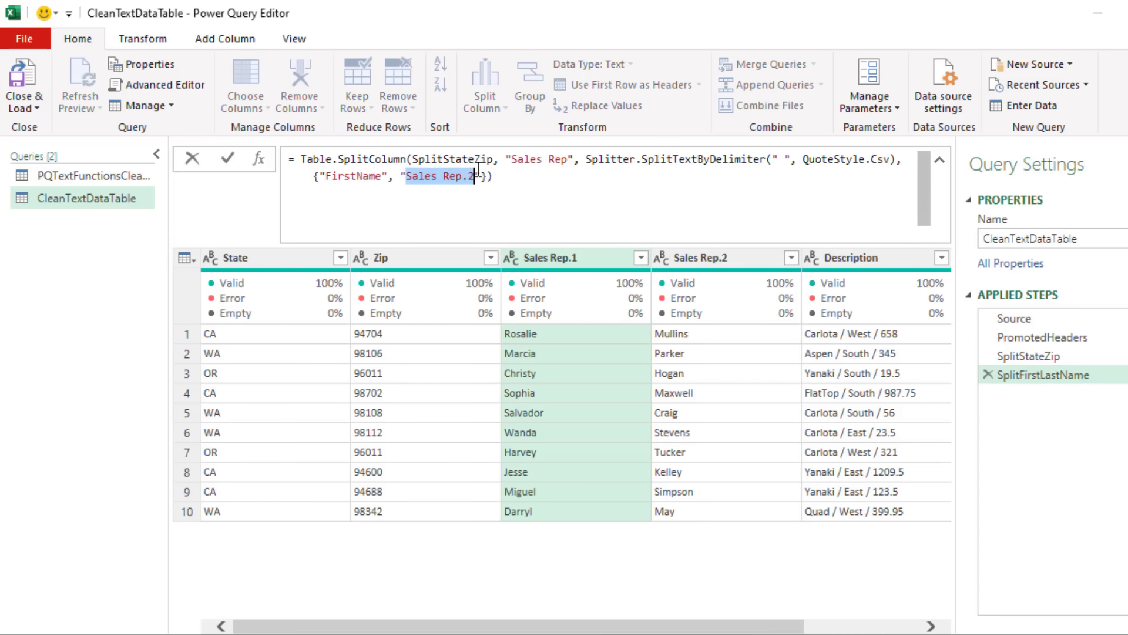
type("LastName")
left_click(484, 176)
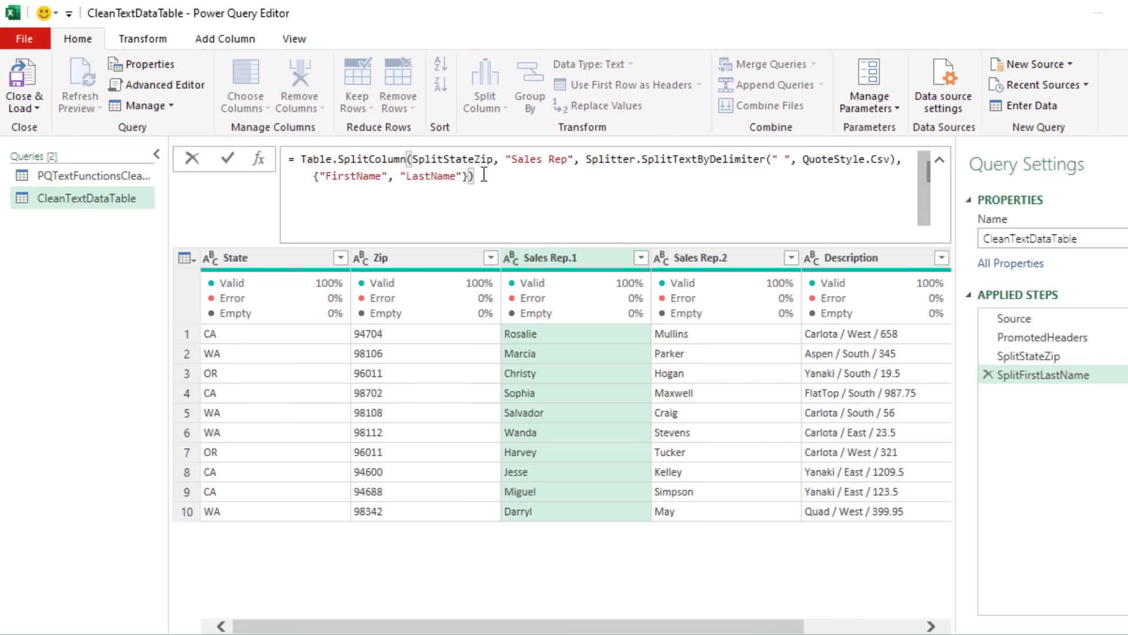
key("Return")
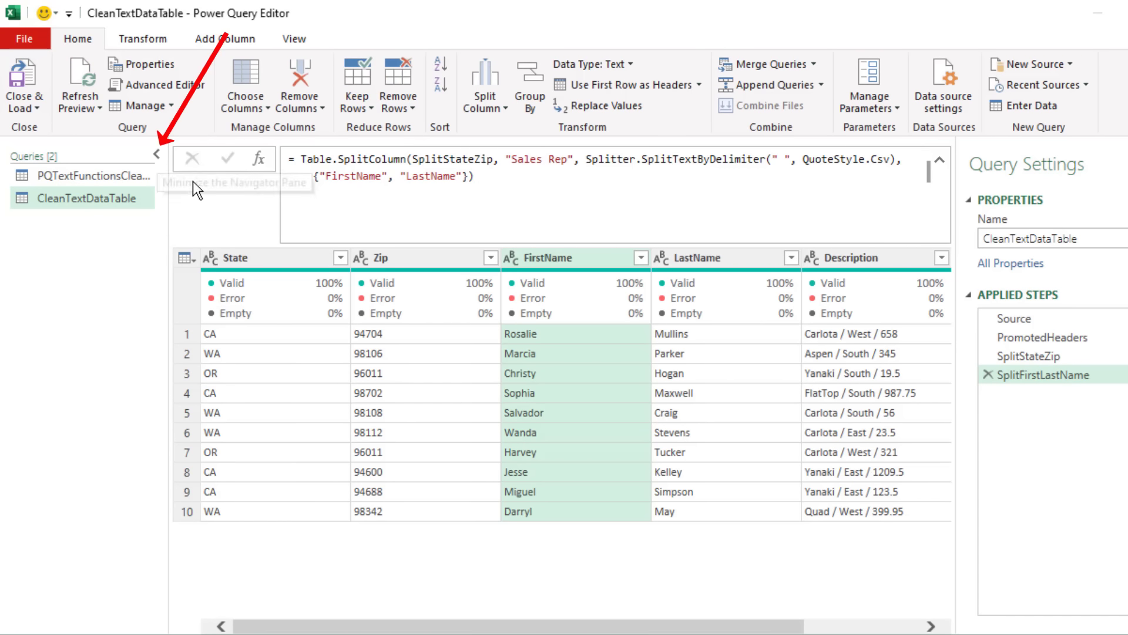
Step: Collapse the Queries list and split the Description column at each occurrence of the custom delimiter " / ", with a space on both sides of the slash
left_click(157, 156)
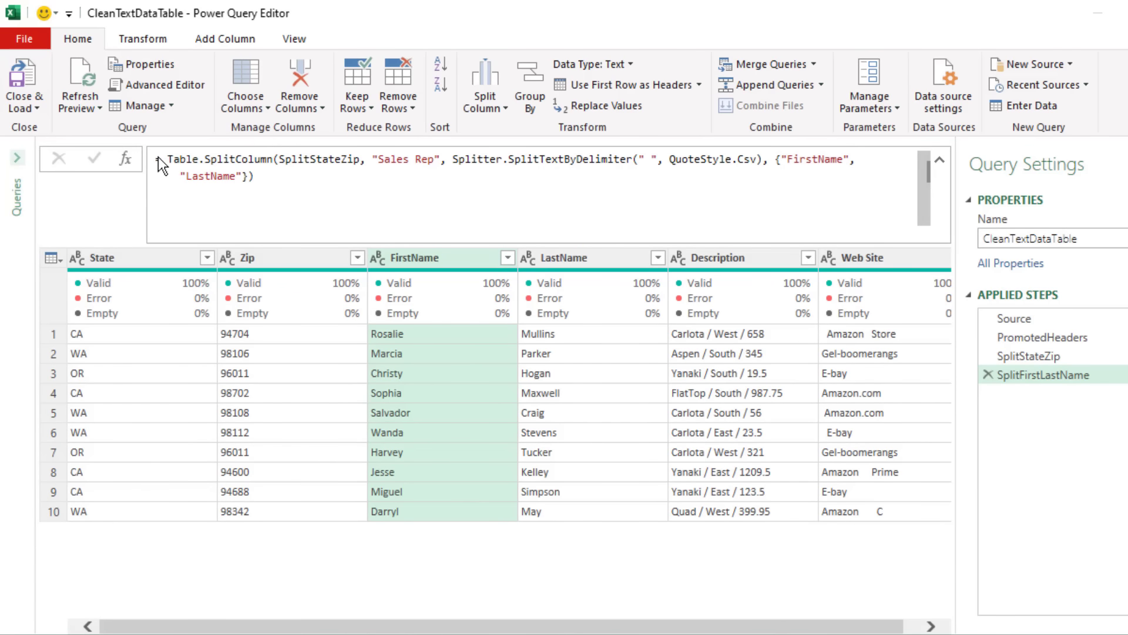
left_click(711, 258)
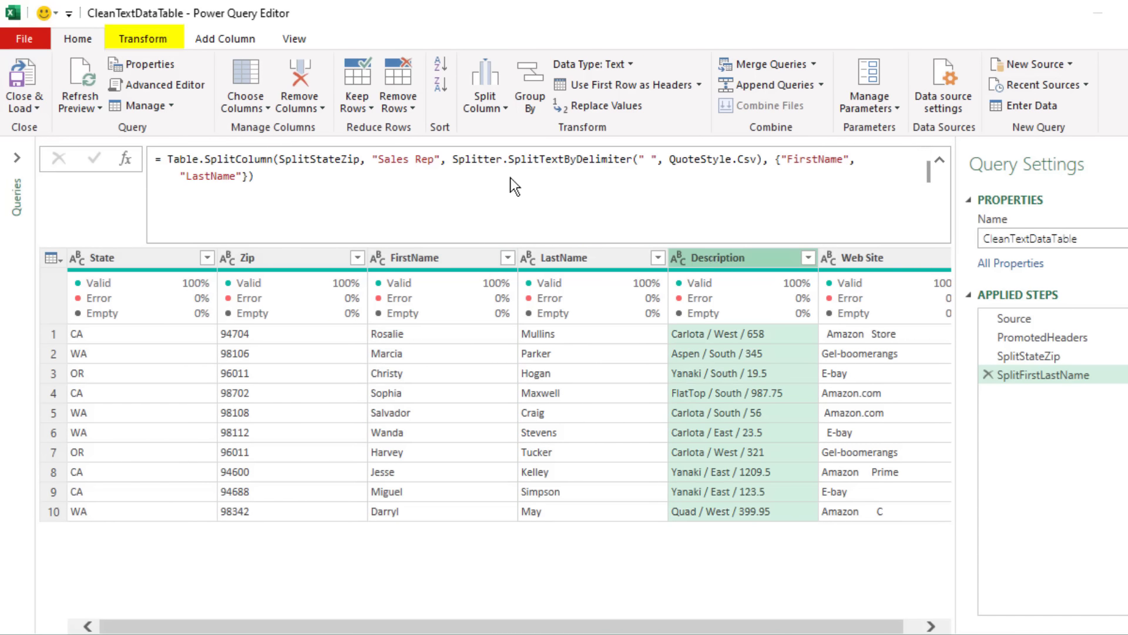
left_click(157, 42)
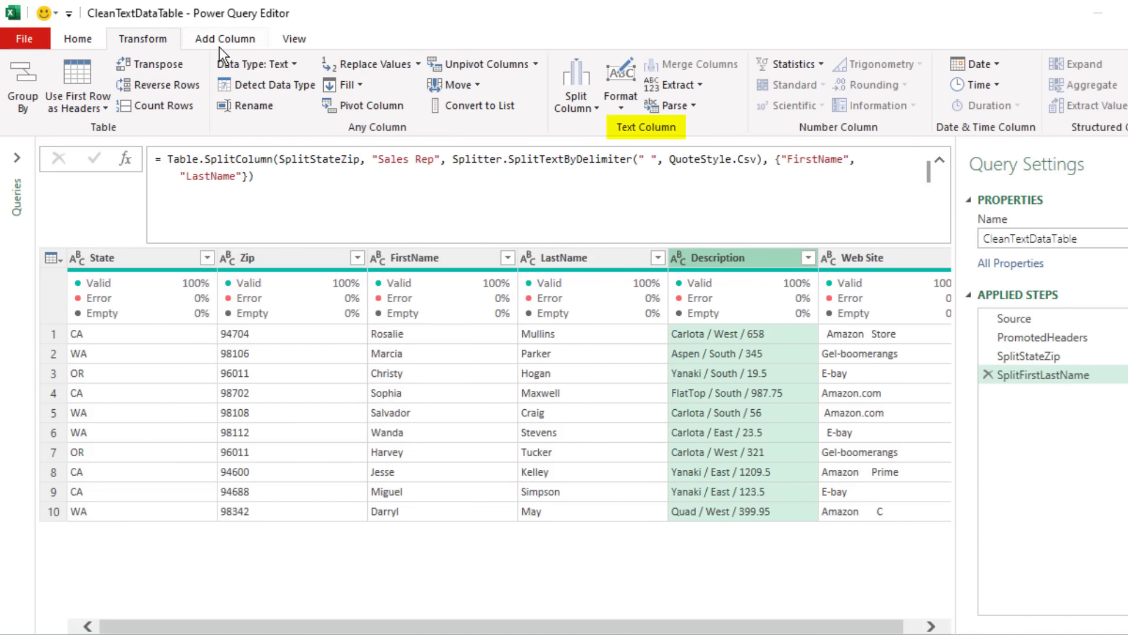
left_click(594, 105)
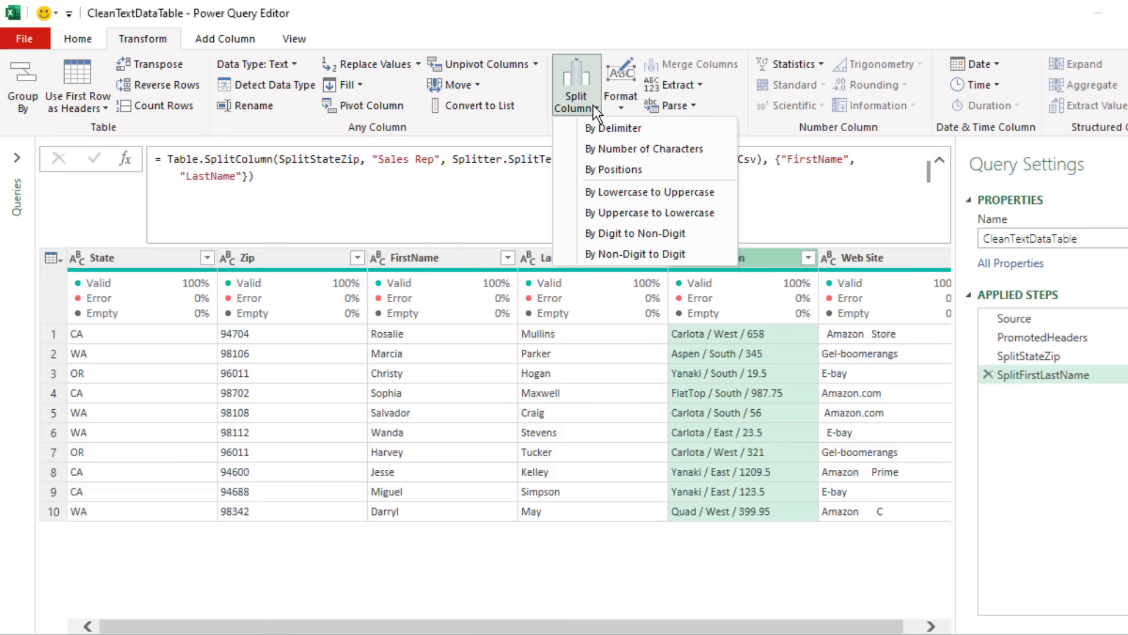
left_click(610, 131)
left_click(498, 177)
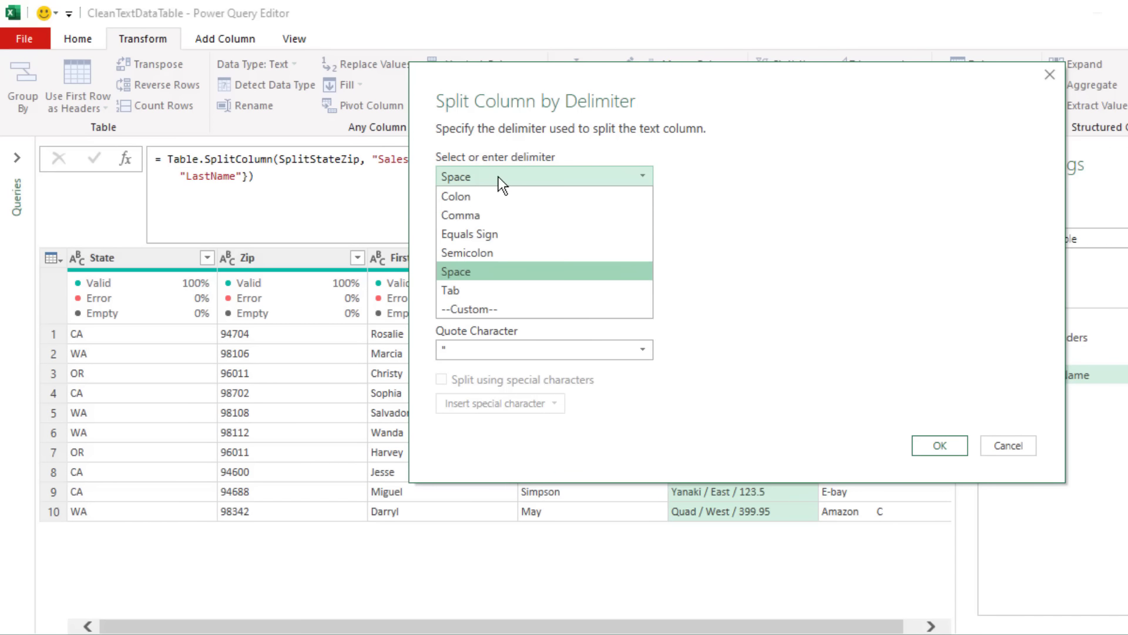
left_click(477, 308)
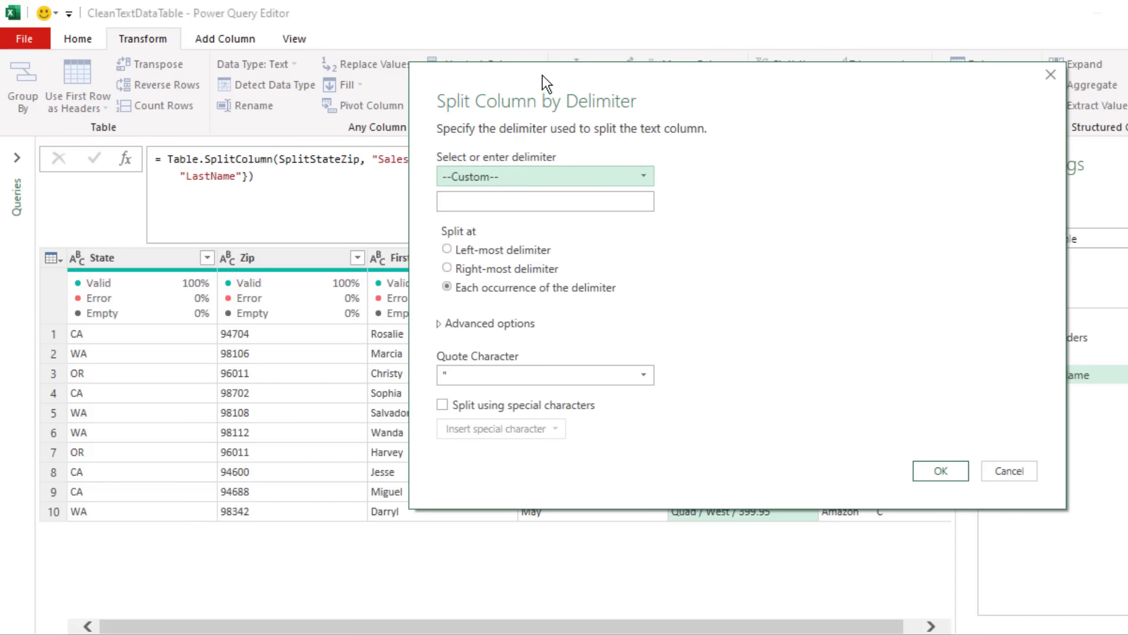
left_click_drag(542, 75, 447, 105)
left_click(457, 147)
type("/")
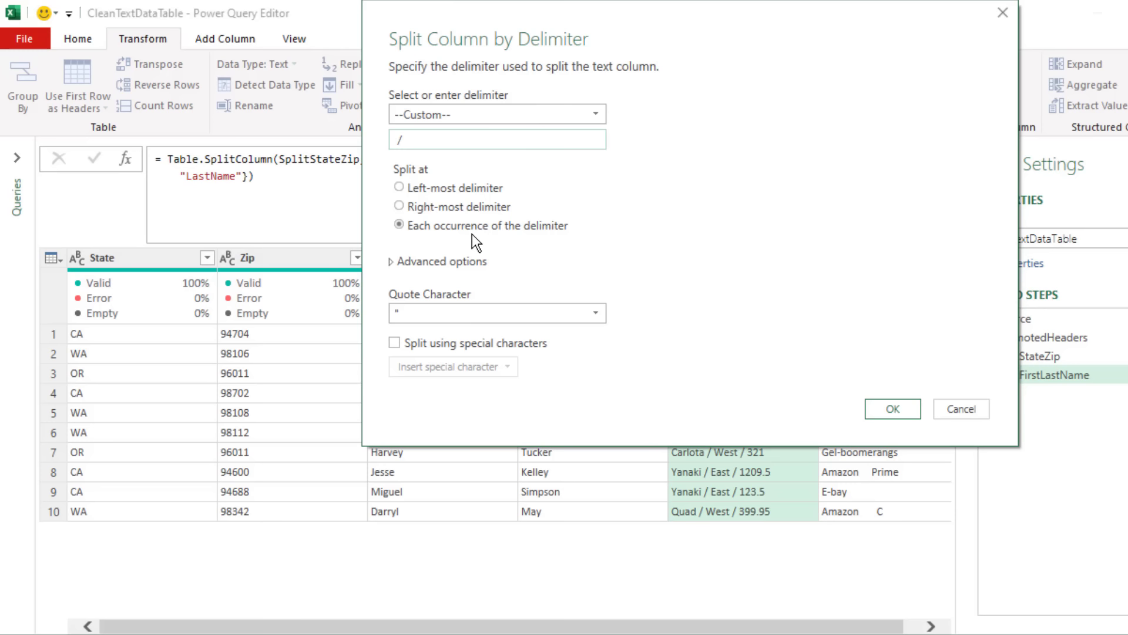
left_click(905, 411)
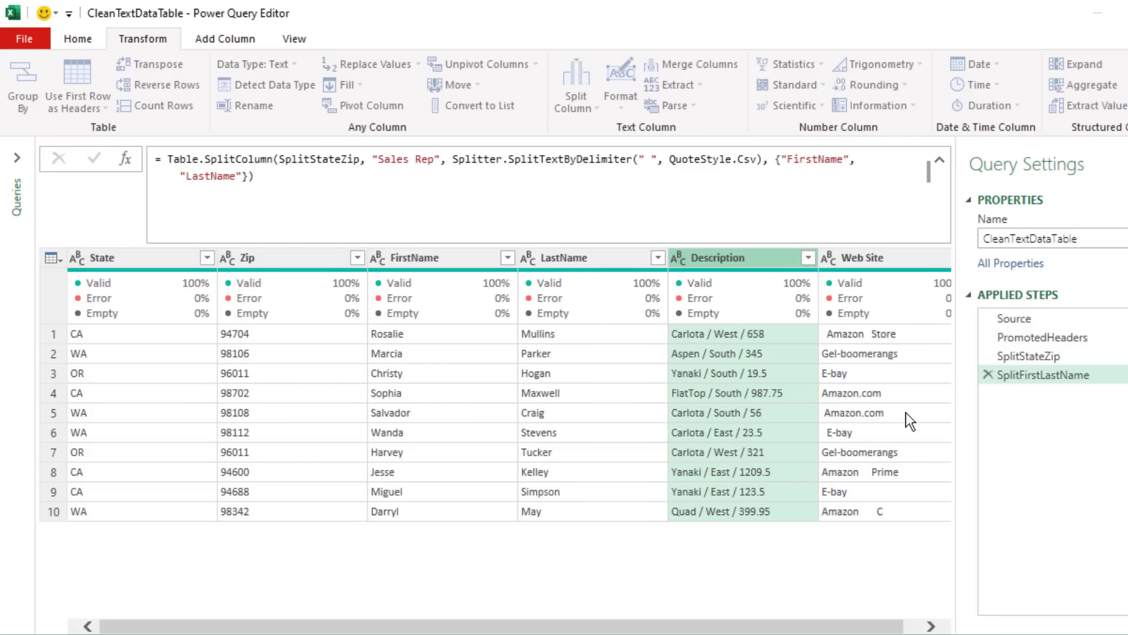
Step: Rename the Description split step as SplitPRA
key("F2")
type("SplitPRA")
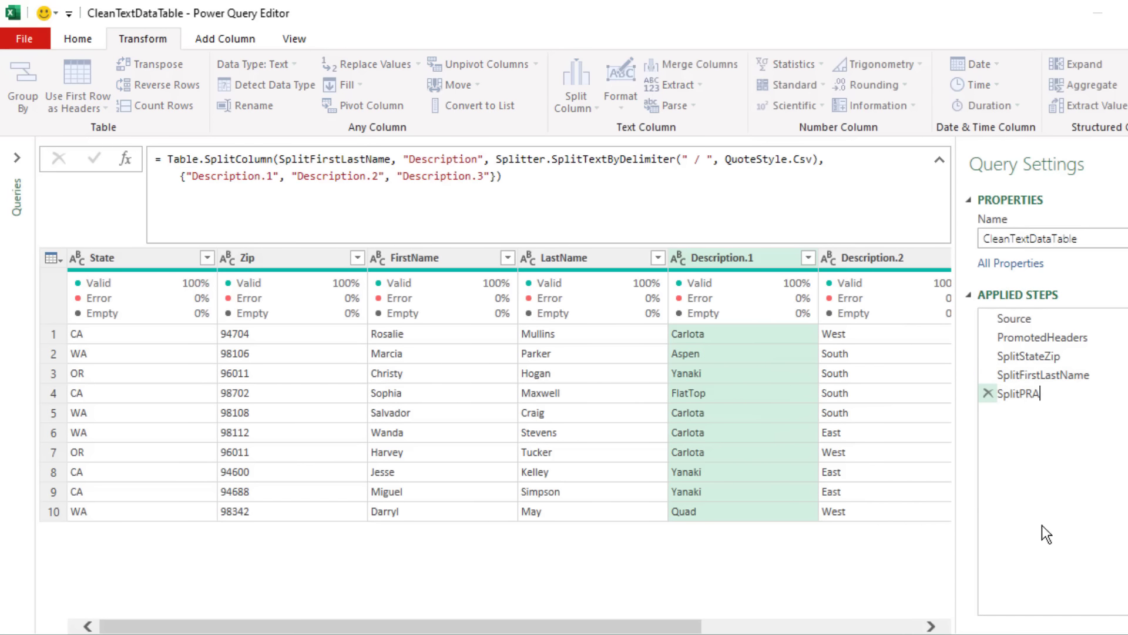
key("Return")
Step: Edit the SplitPRA step's formula so the three split columns are named Product, Region and Sales
left_click(194, 178)
left_click_drag(194, 178, 245, 178)
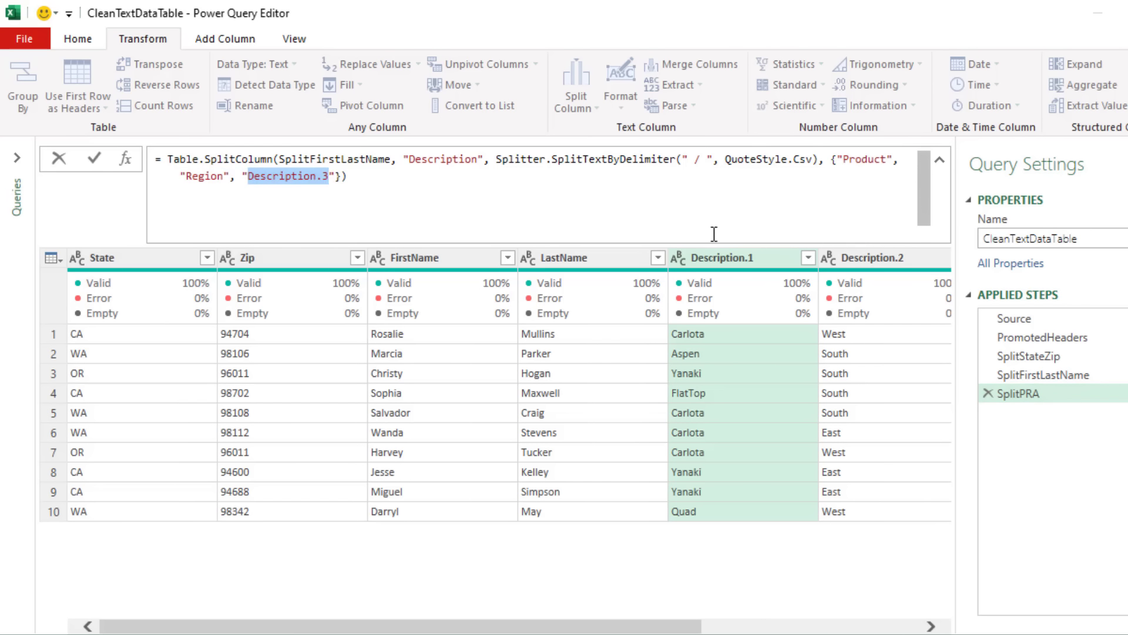
type("S")
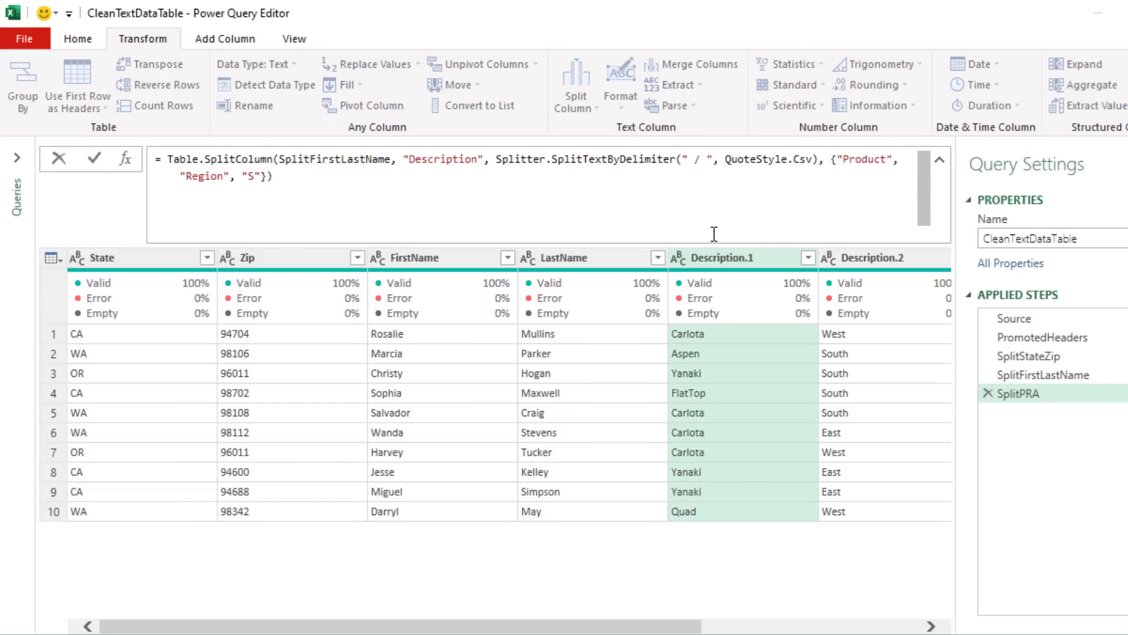
type("ales")
left_click(328, 175)
key("Return")
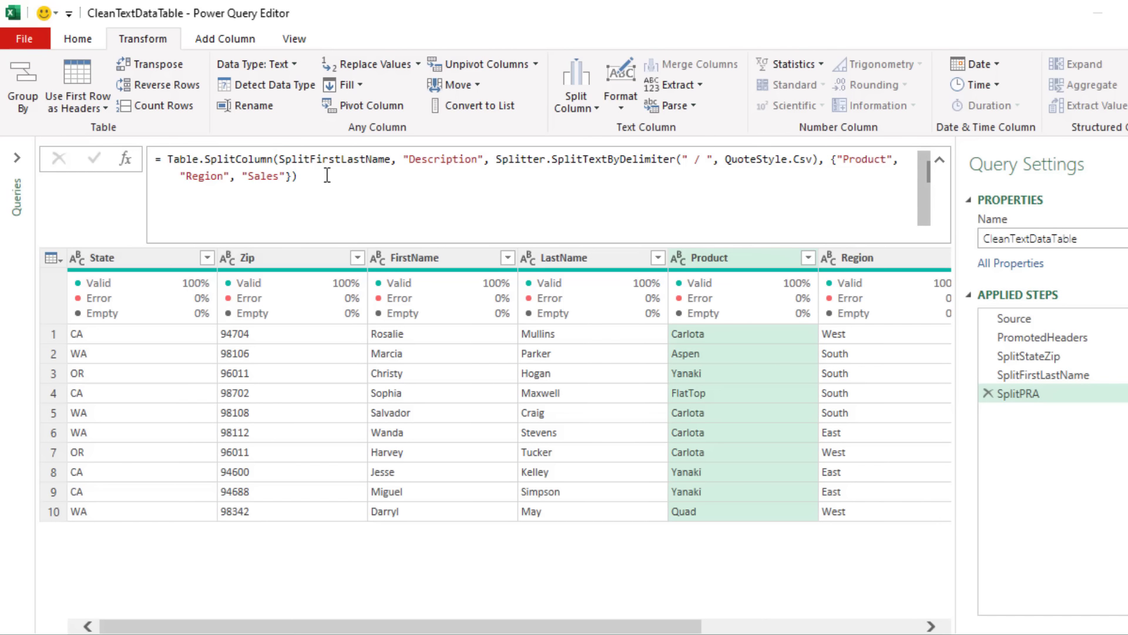
Step: Trim the leading and trailing spaces from the Web Site column's text
left_click_drag(669, 629, 887, 629)
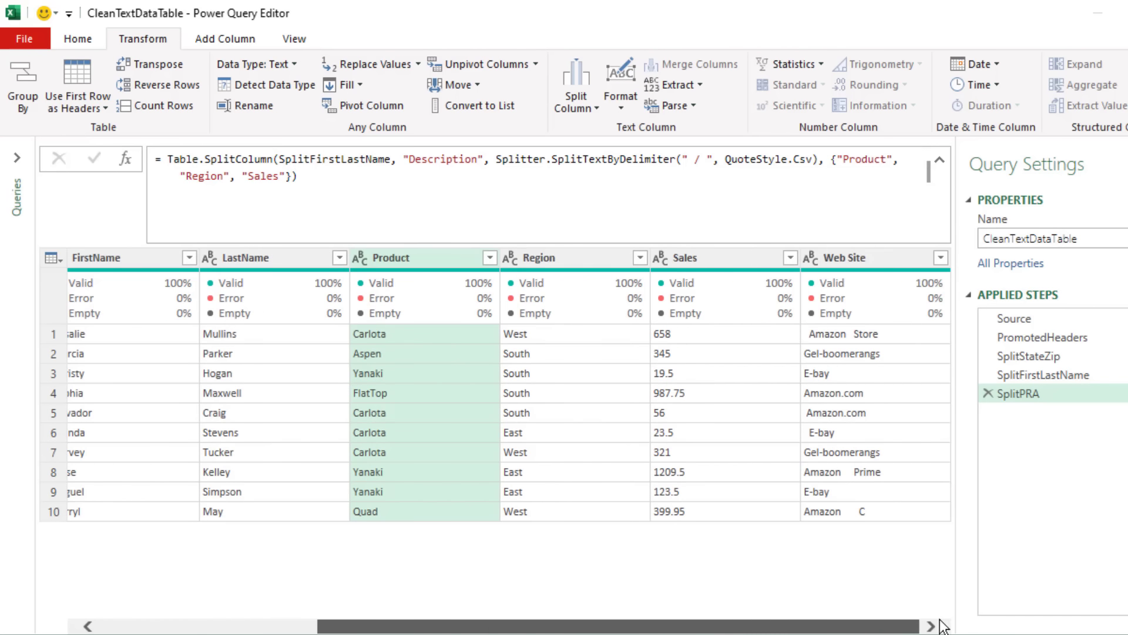
left_click(857, 259)
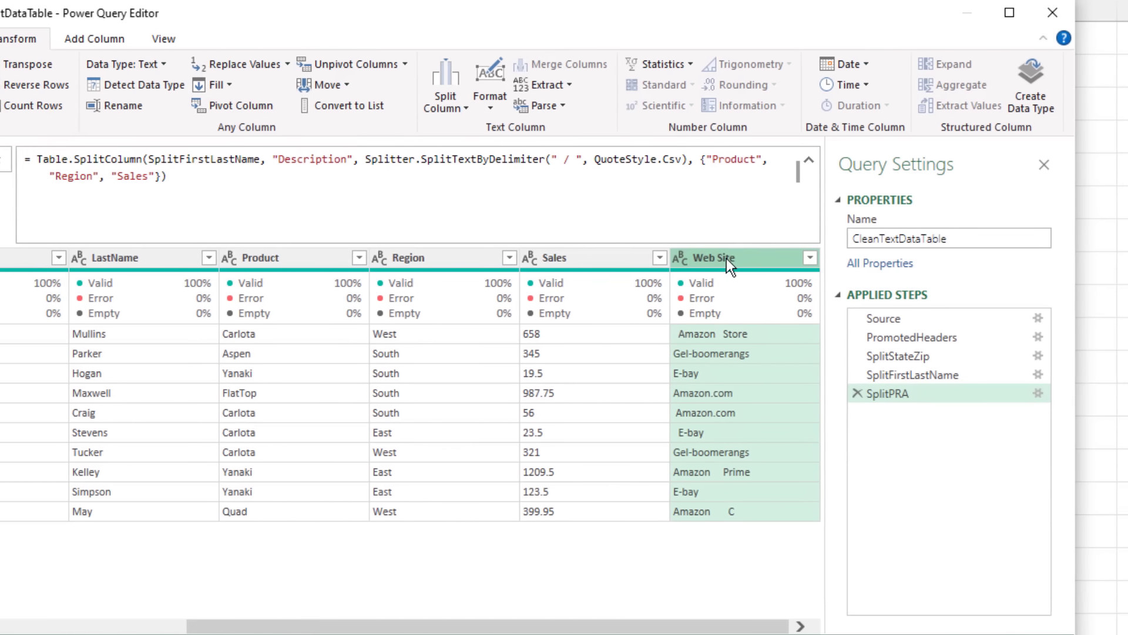
right_click(857, 262)
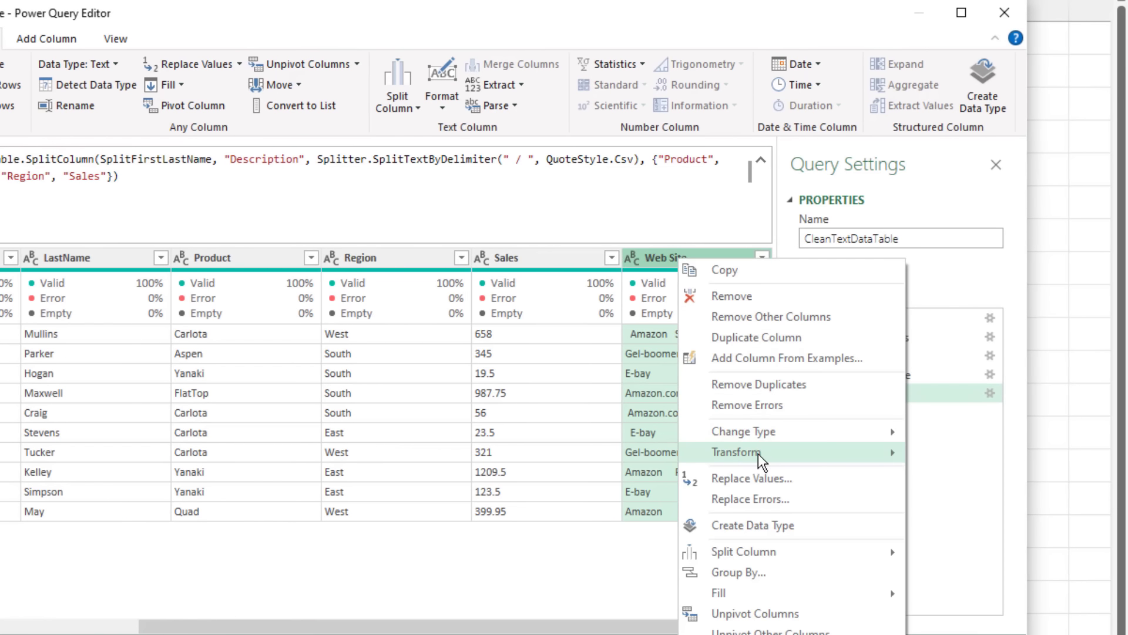
mouse_move(762, 459)
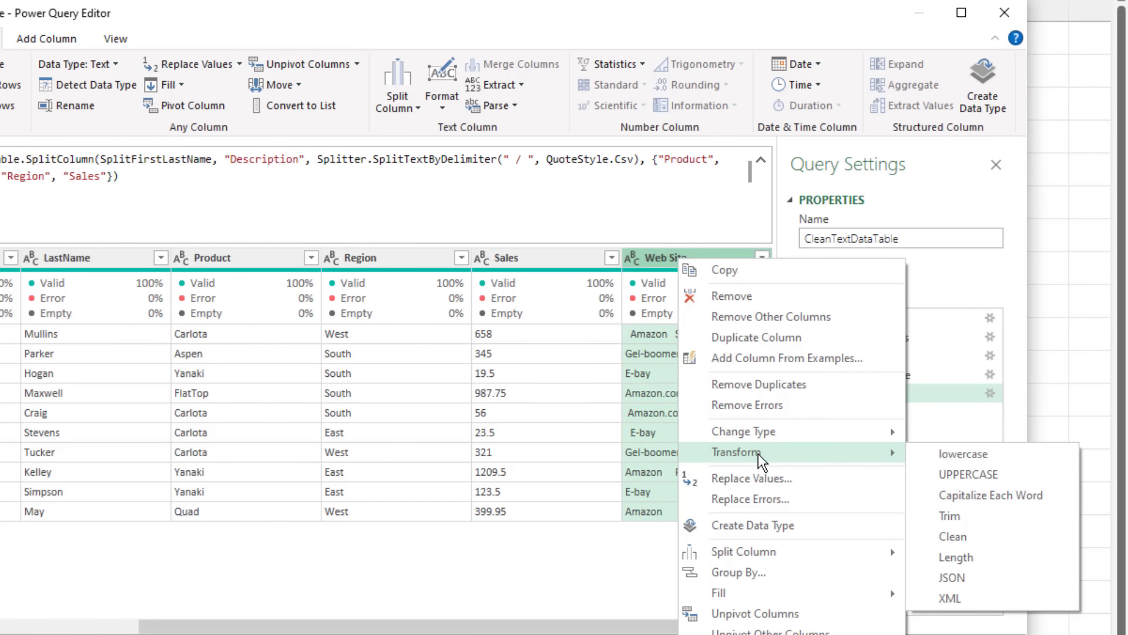
left_click(982, 515)
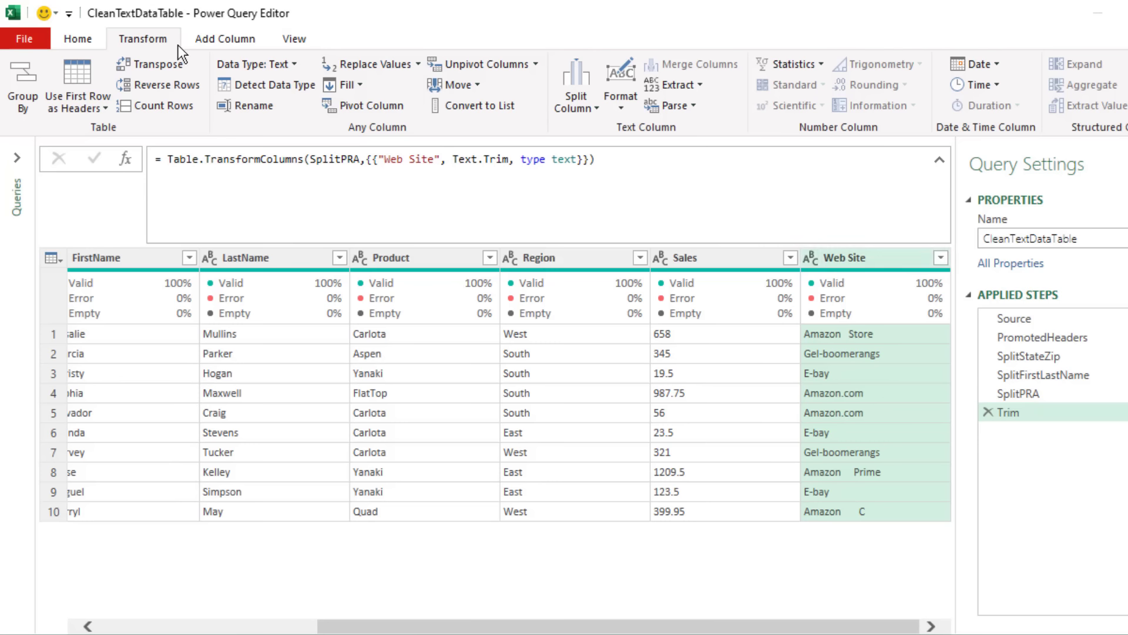
Step: Replace every double space in the Web Site column with nothing
right_click(844, 261)
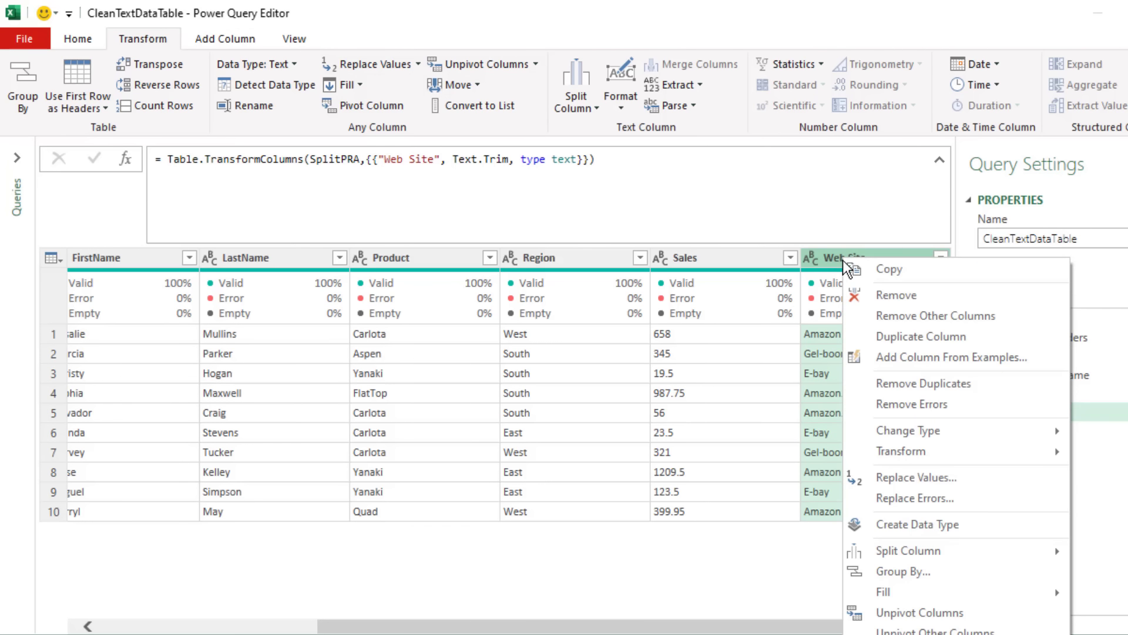
left_click(925, 478)
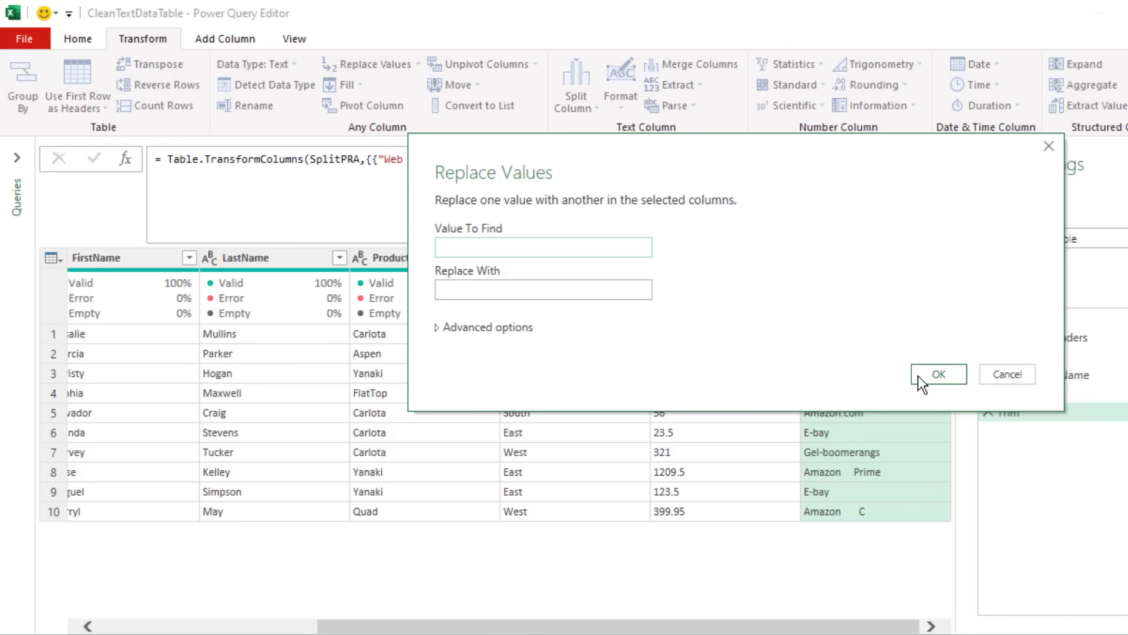
left_click(939, 374)
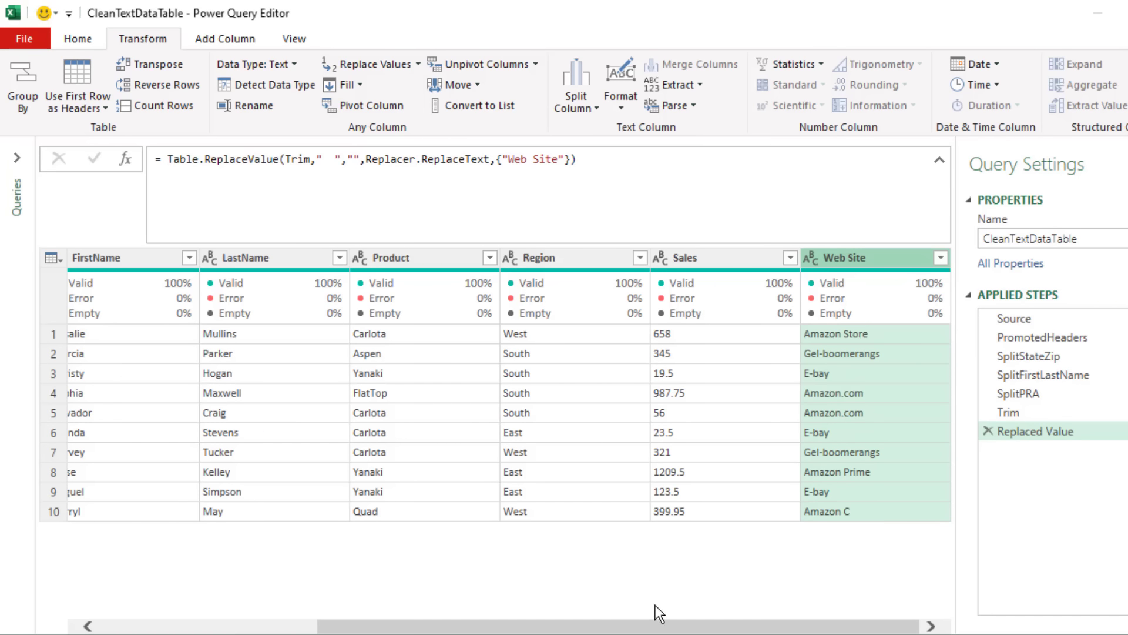
Step: Set the data type of the State through Region columns and the Web Site column to Text
left_click_drag(840, 627, 600, 627)
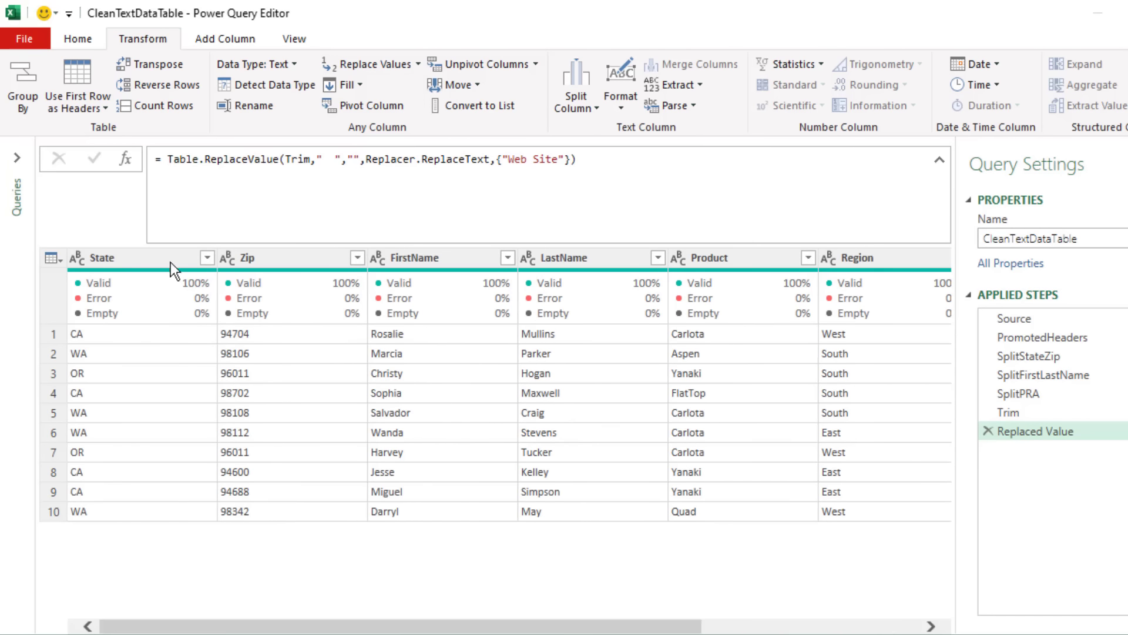
left_click(96, 260)
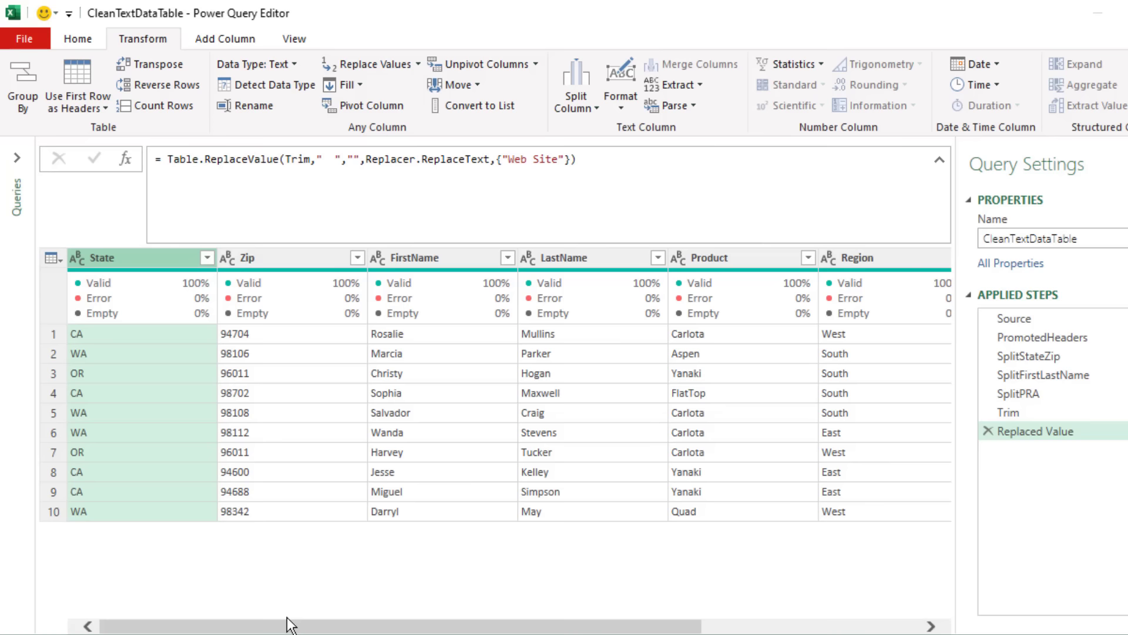
mouse_move(281, 297)
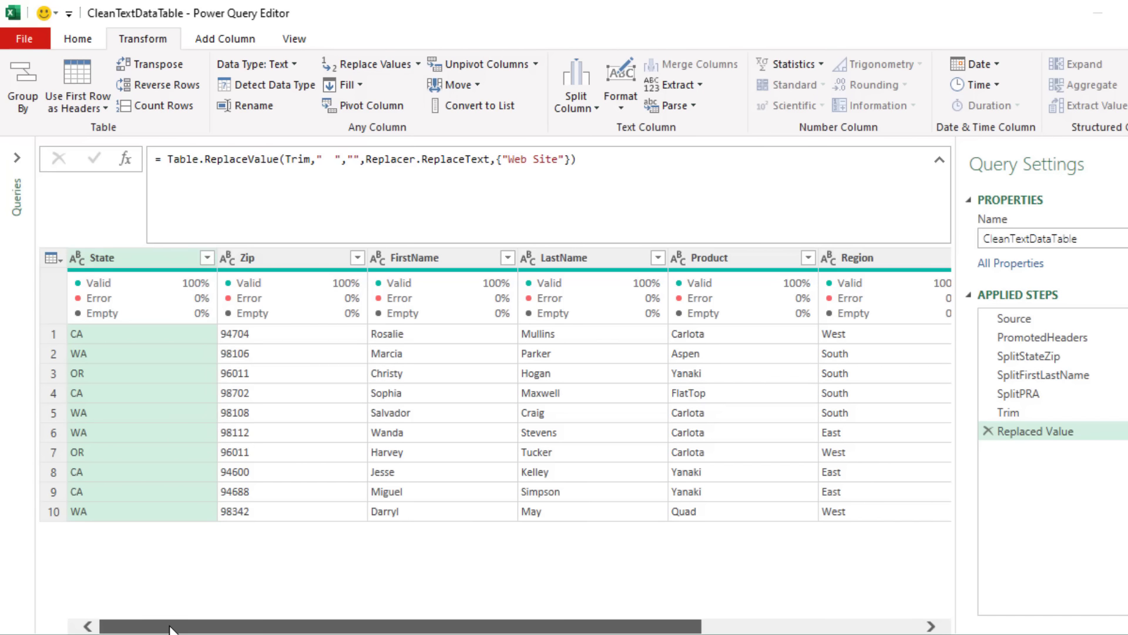
left_click_drag(171, 626, 388, 626)
key("shift")
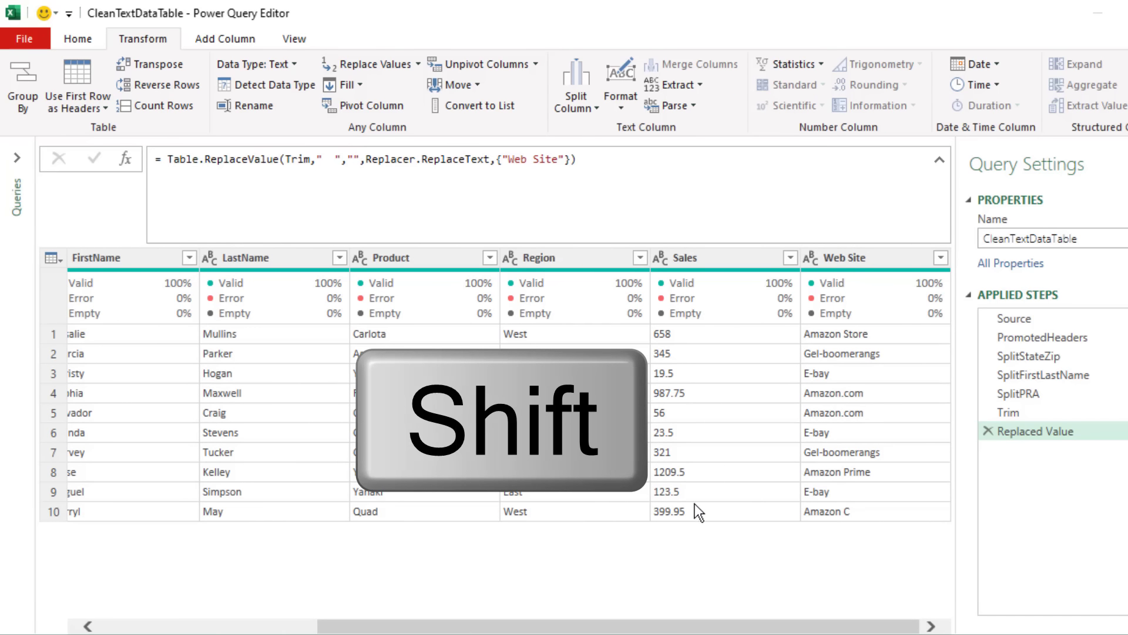
left_click(595, 257, "shift")
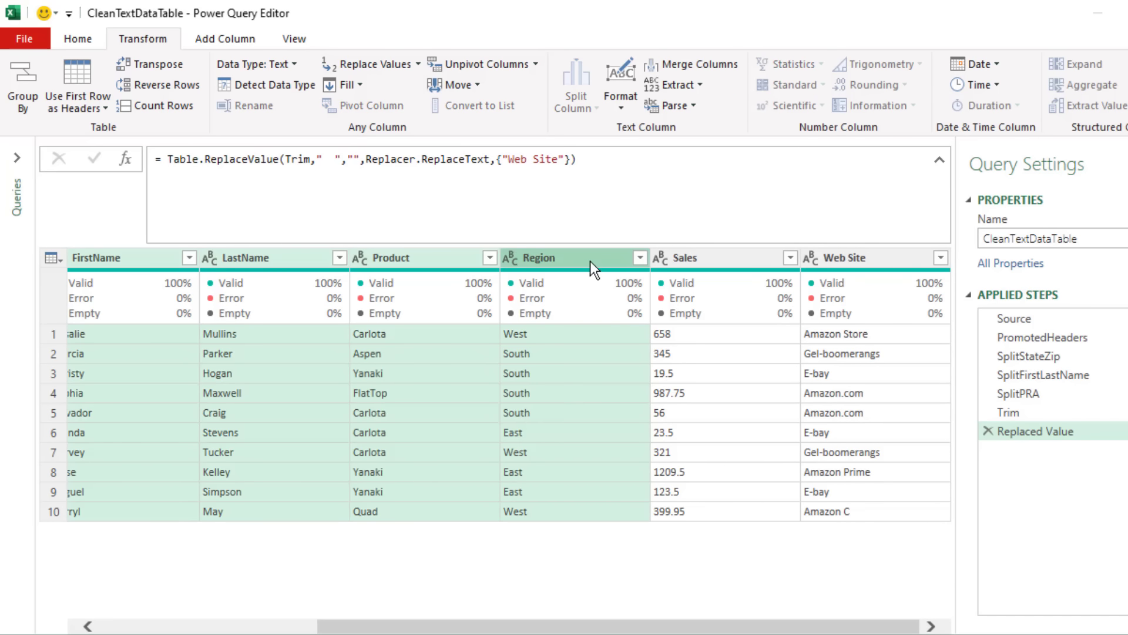
key("ctrl")
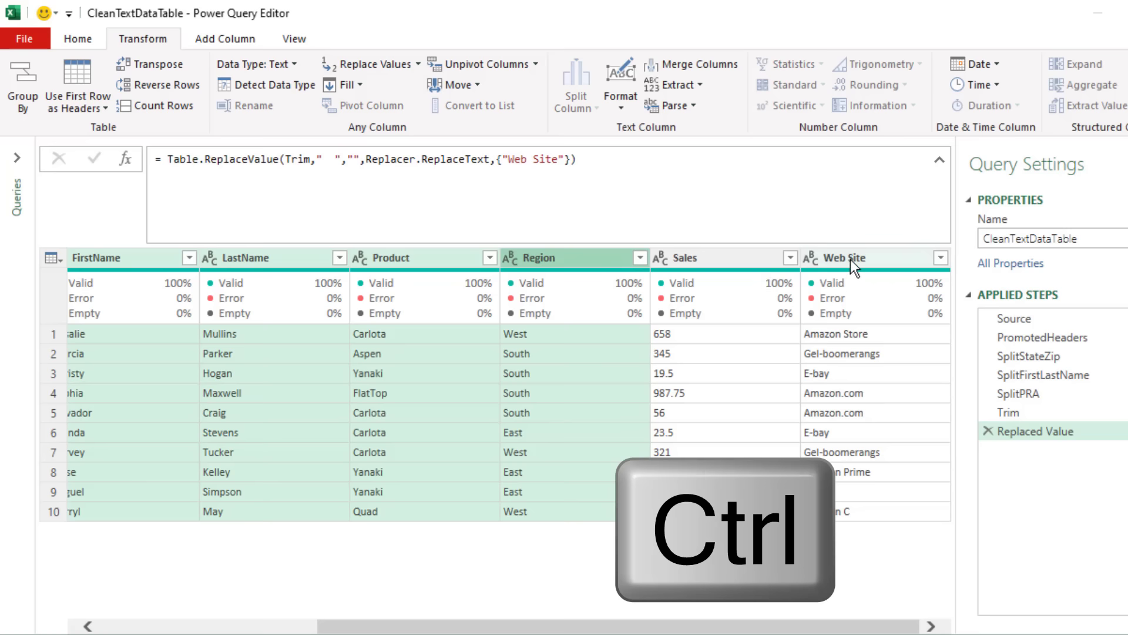
left_click(851, 259, "ctrl")
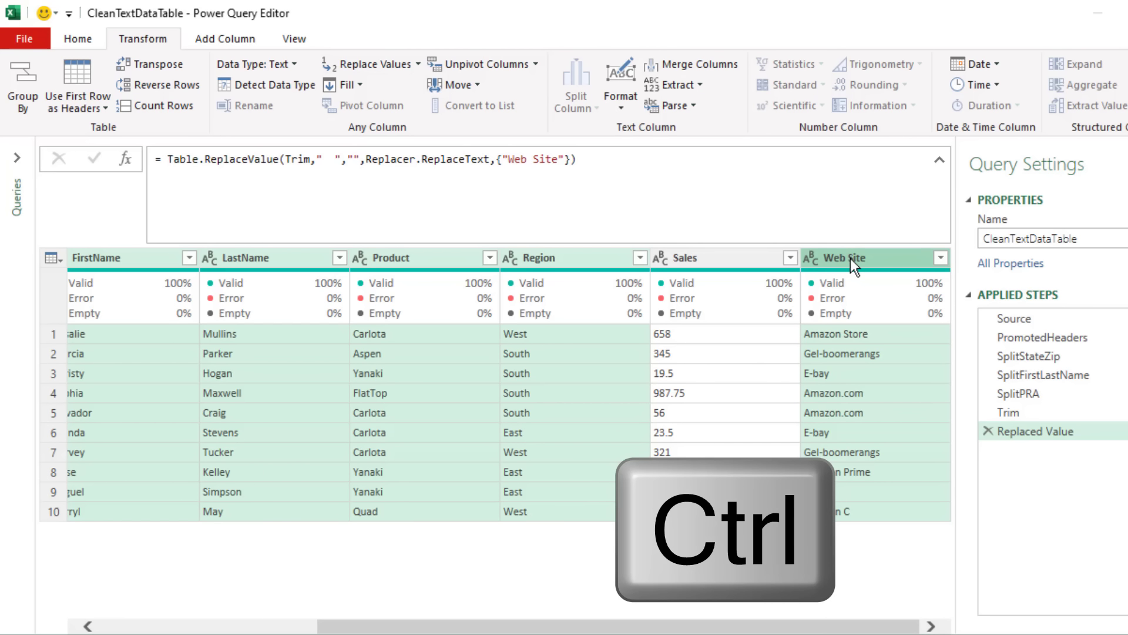
right_click(541, 259)
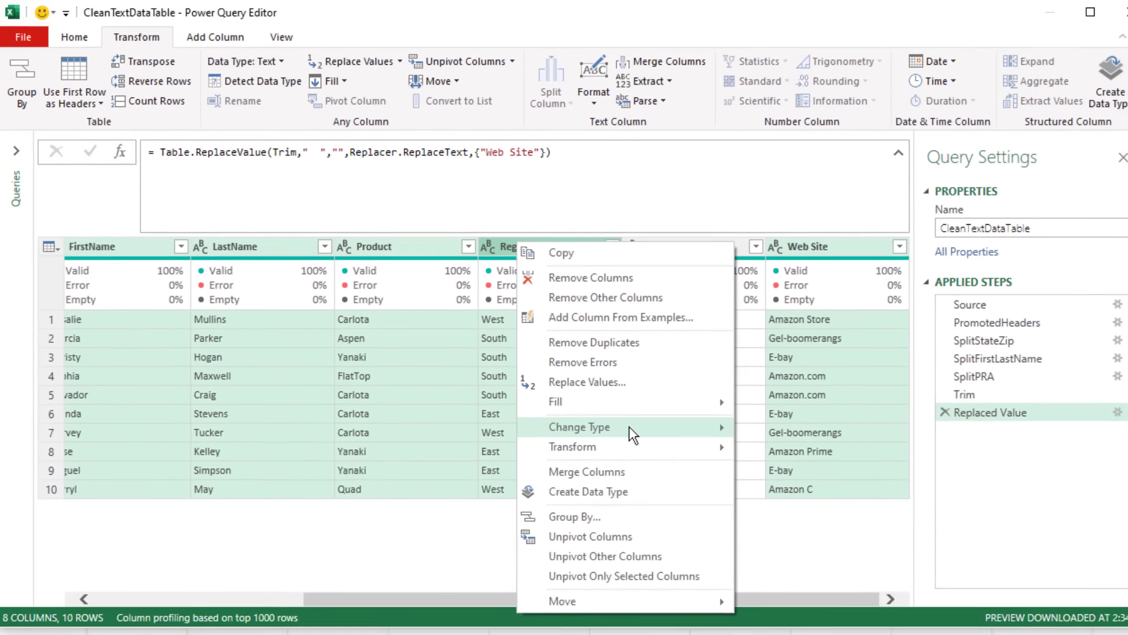
mouse_move(611, 447)
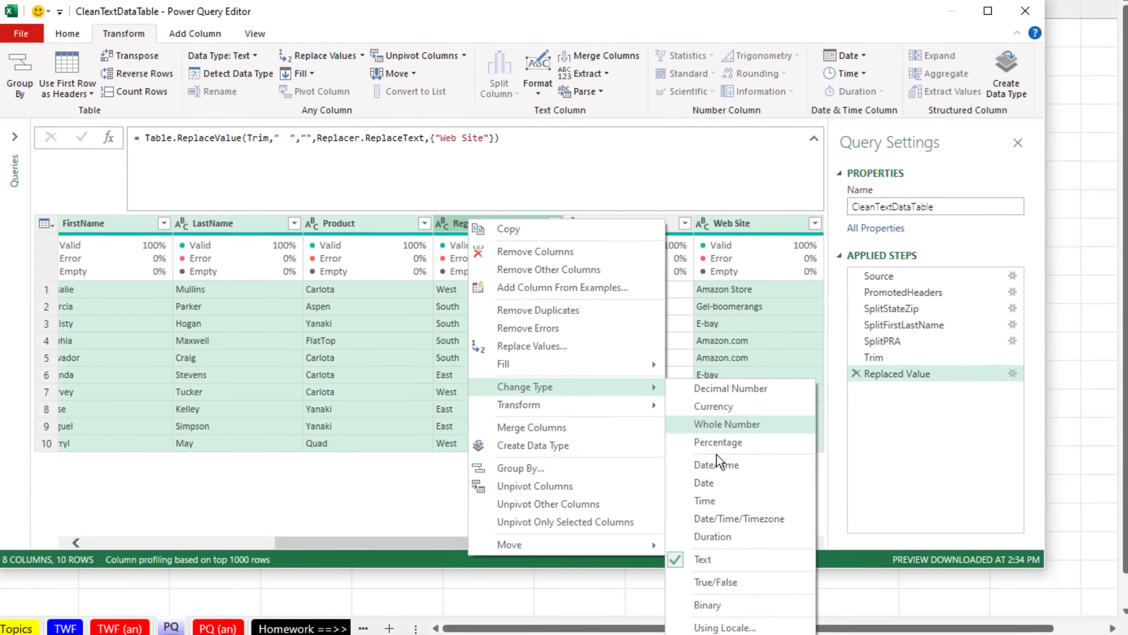
left_click(724, 562)
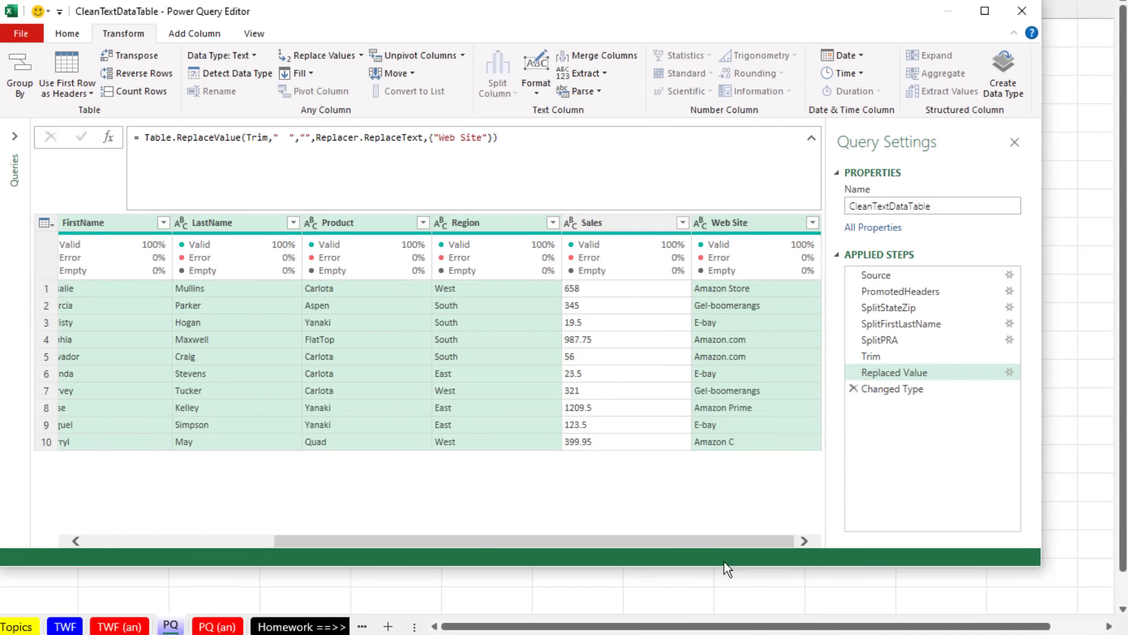
Step: Set the Sales column's data type to Decimal Number
left_click(575, 222)
left_click(598, 246)
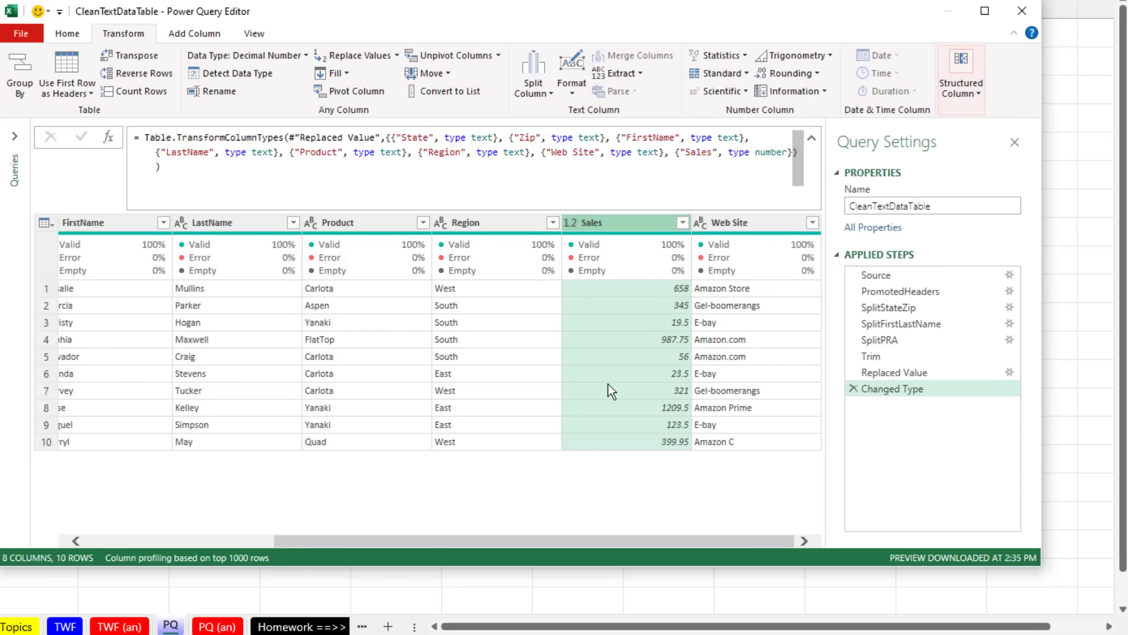
left_click_drag(639, 539, 204, 260)
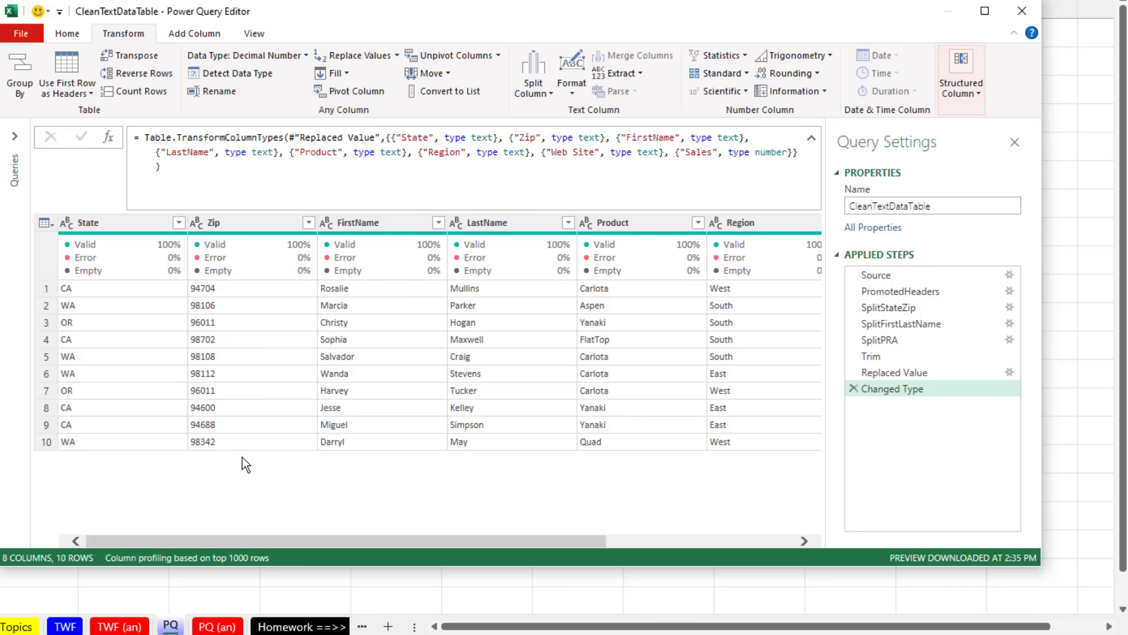
Step: Rename the Replaced Value step as RemoveInteriorDoubleSpace and the Changed Type step as ChangeDataTypes
left_click(881, 372)
key("F2")
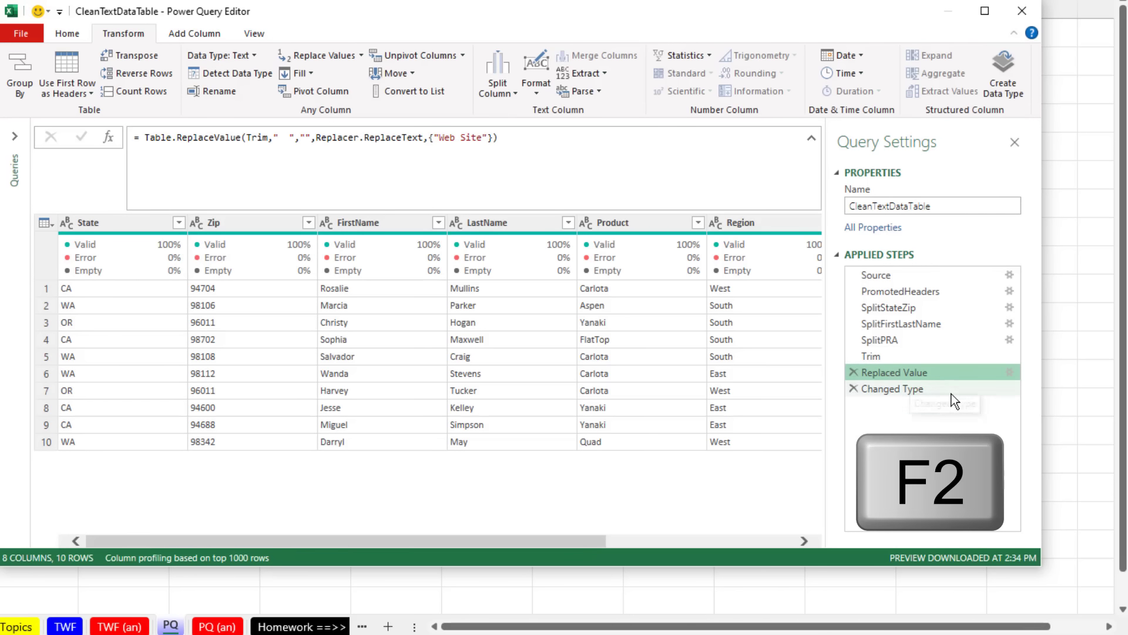
type("es")
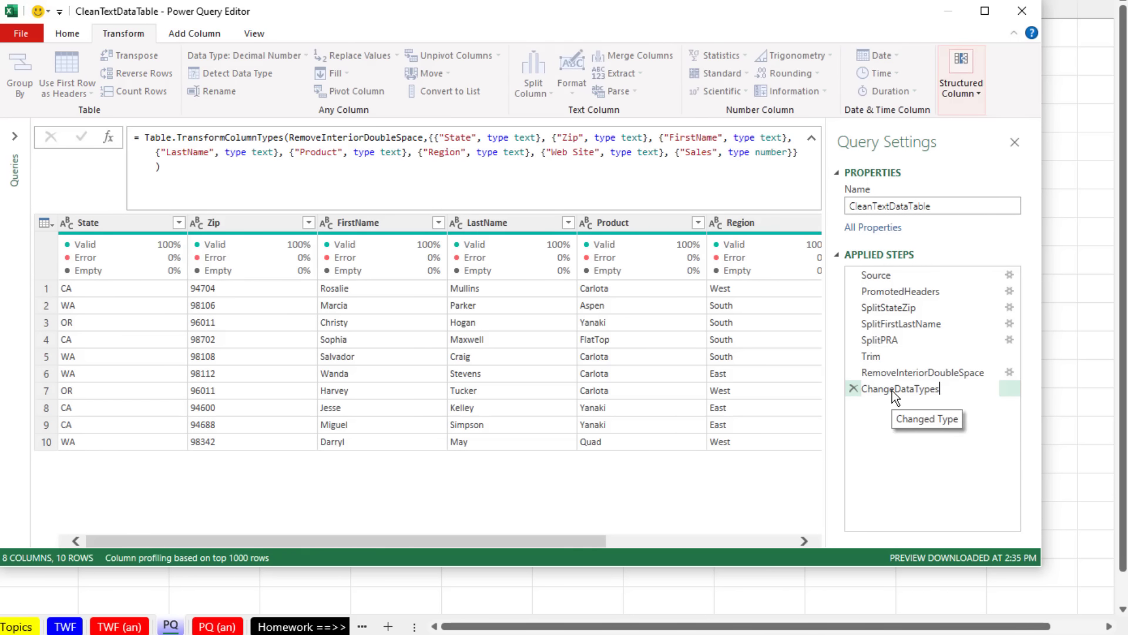
key("Return")
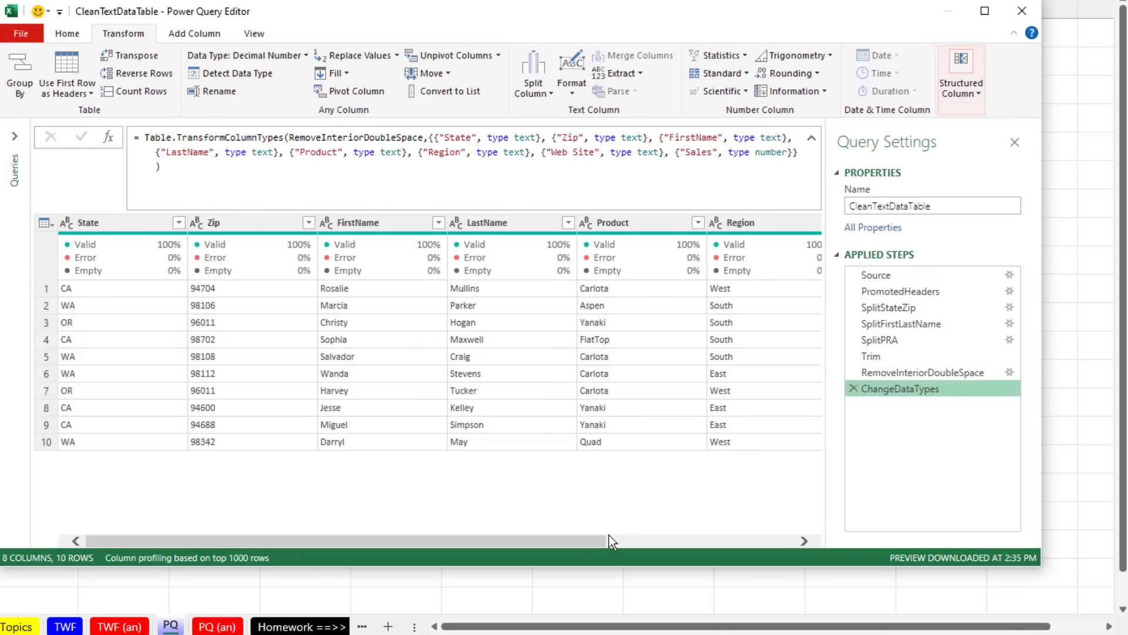
Step: Close the query editor and load the CleanTextDataTable query with the Only Create Connection option
left_click_drag(596, 542, 816, 544)
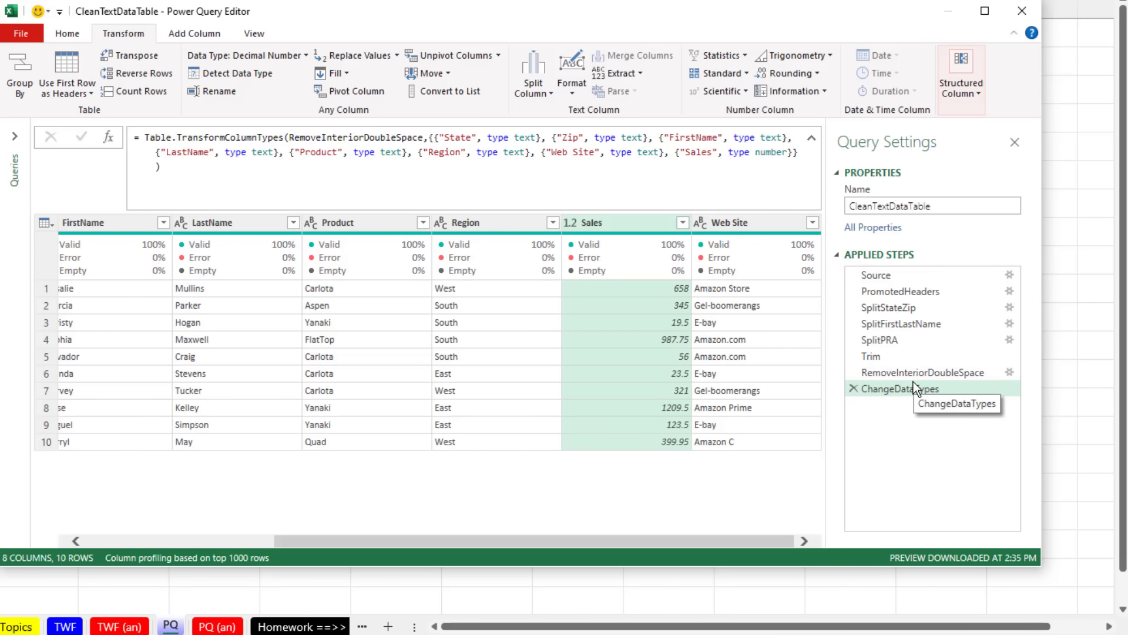
left_click_drag(734, 541, 454, 543)
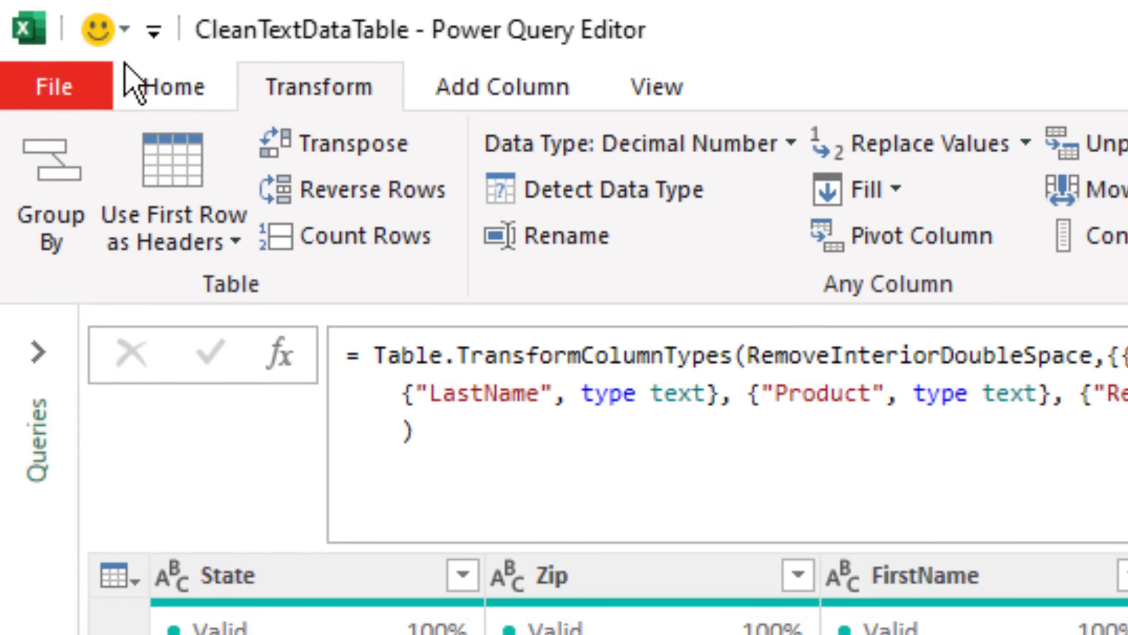
left_click(120, 63)
left_click(85, 244)
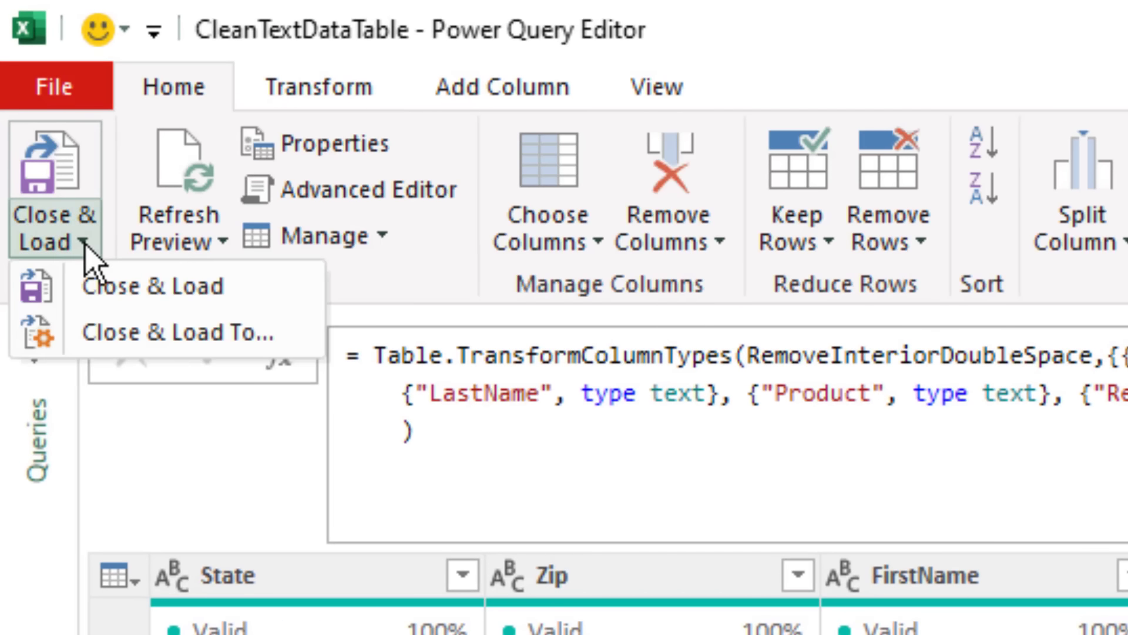
left_click(125, 334)
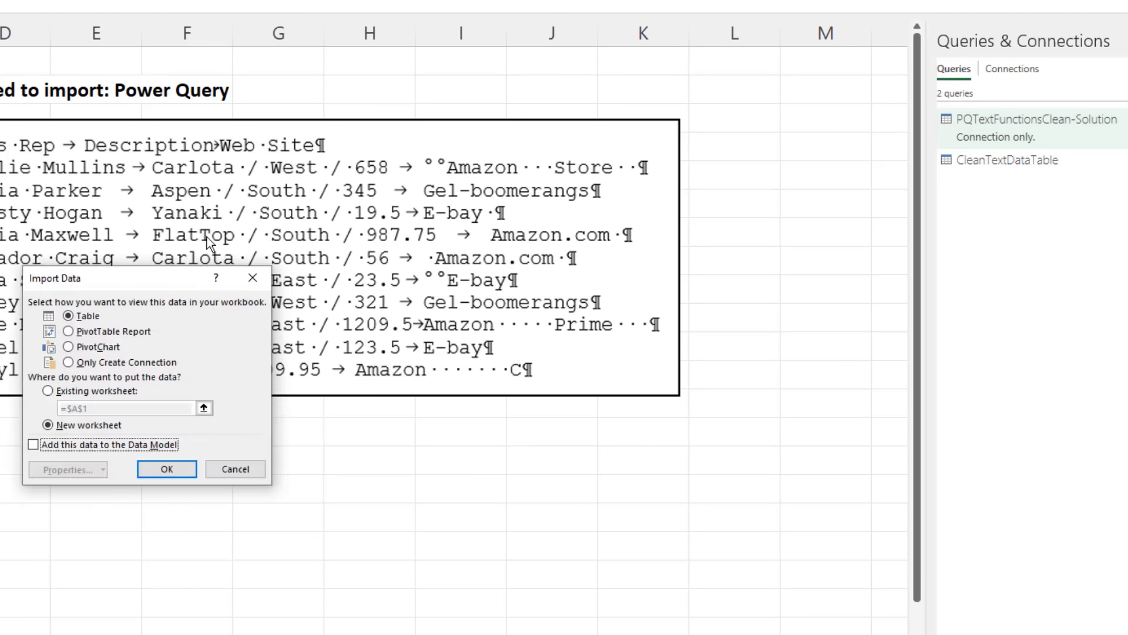
left_click_drag(133, 279, 428, 110)
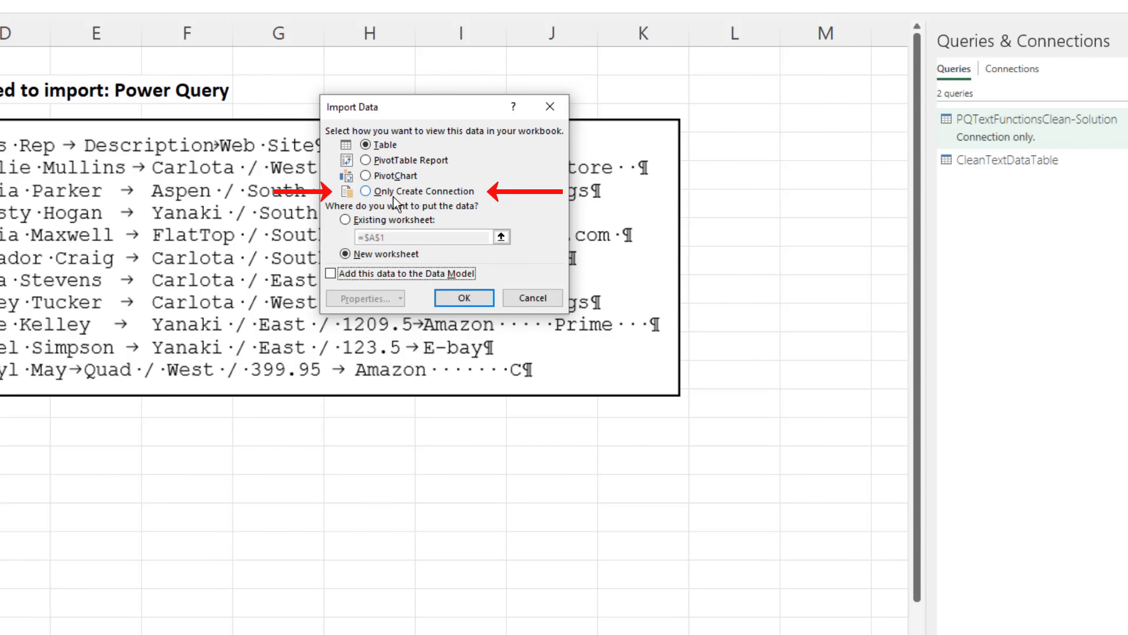
left_click(367, 192)
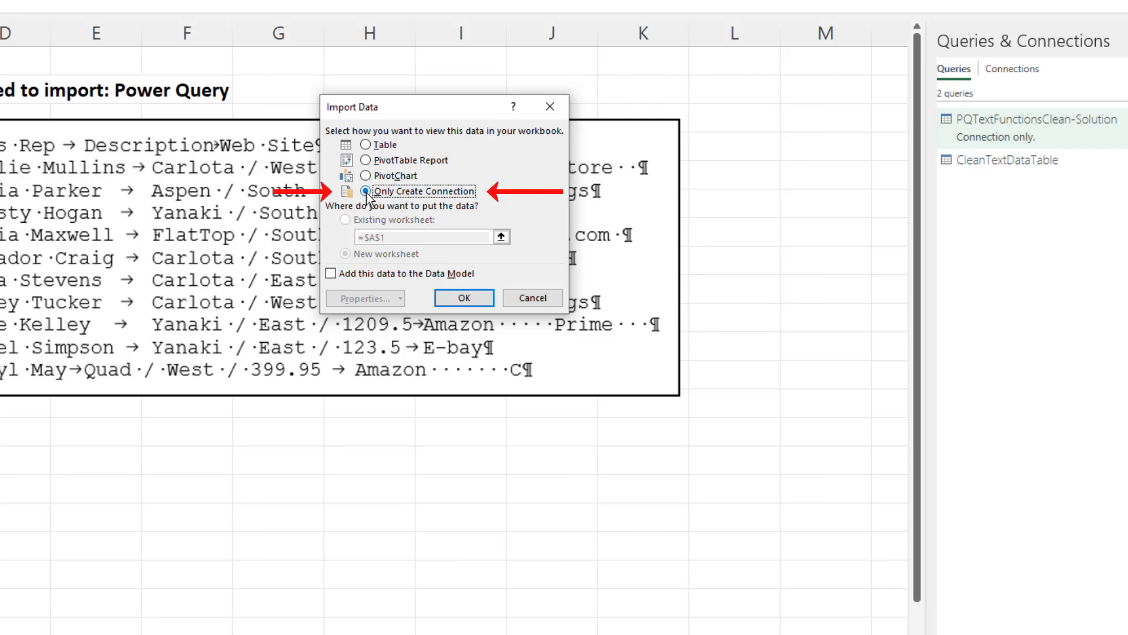
left_click(466, 296)
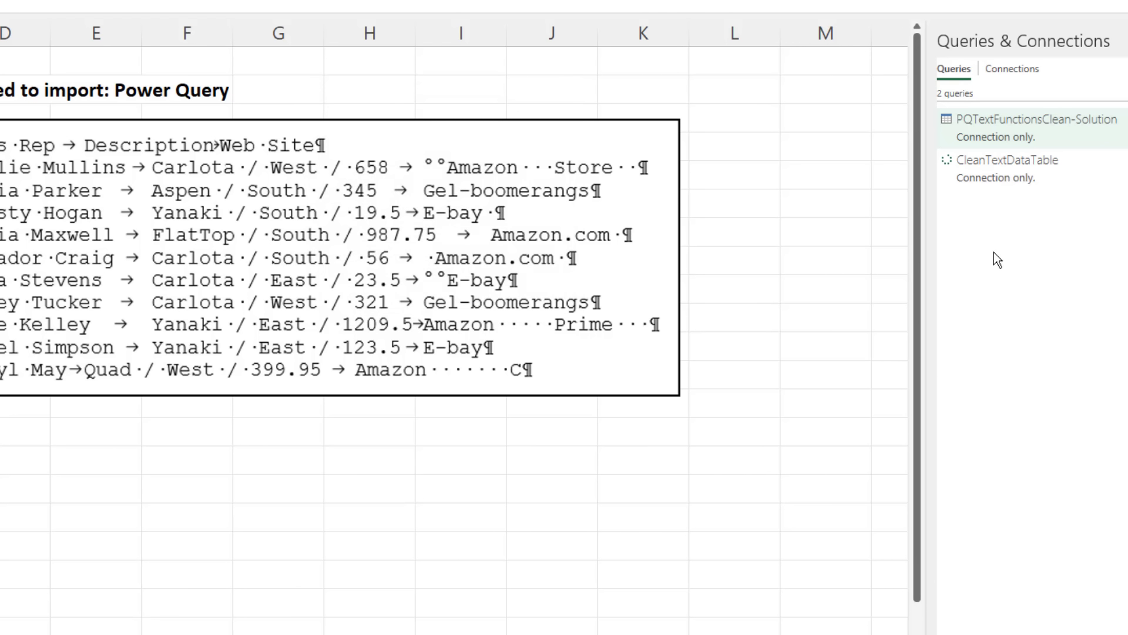
Step: Reopen the CleanTextDataTable query for editing to view its applied steps, and close the editor
mouse_move(989, 191)
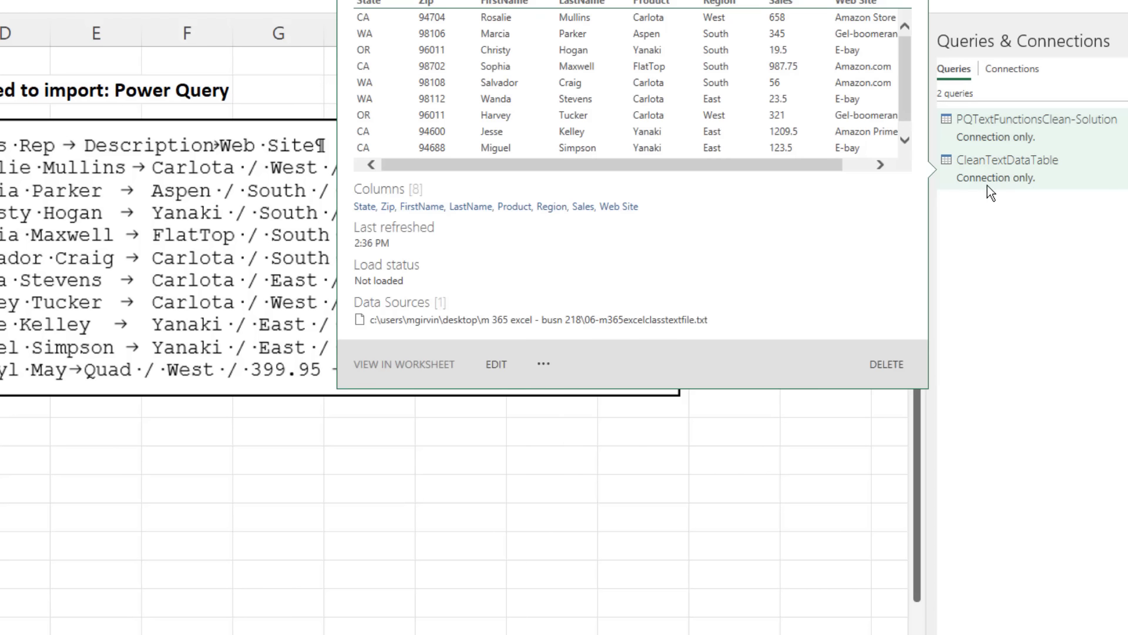
double_click(985, 172)
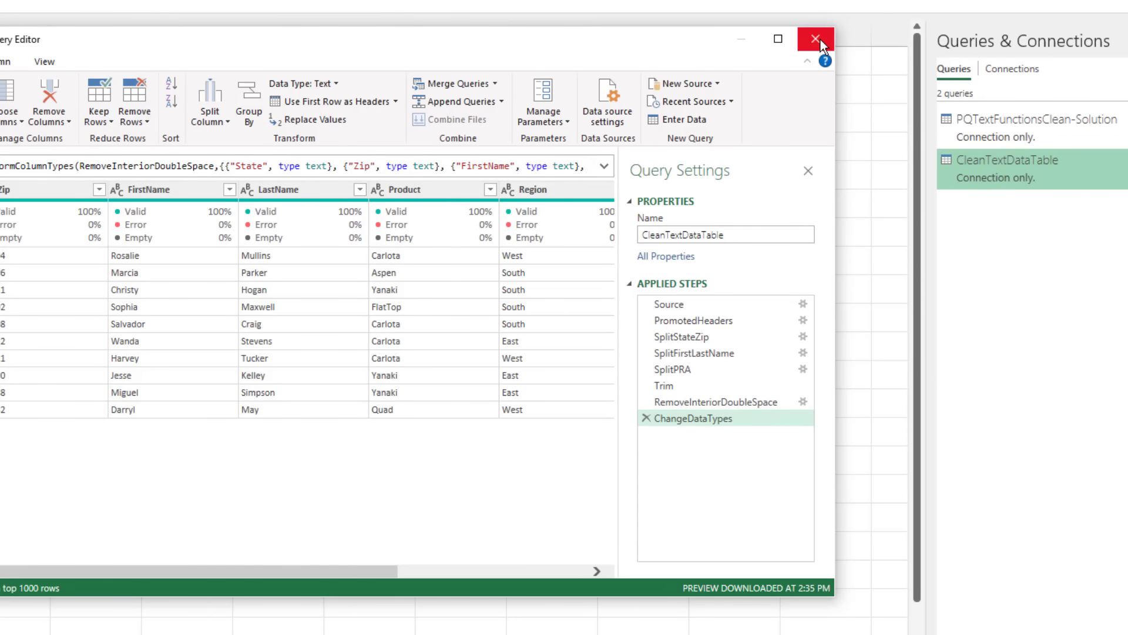
left_click(818, 38)
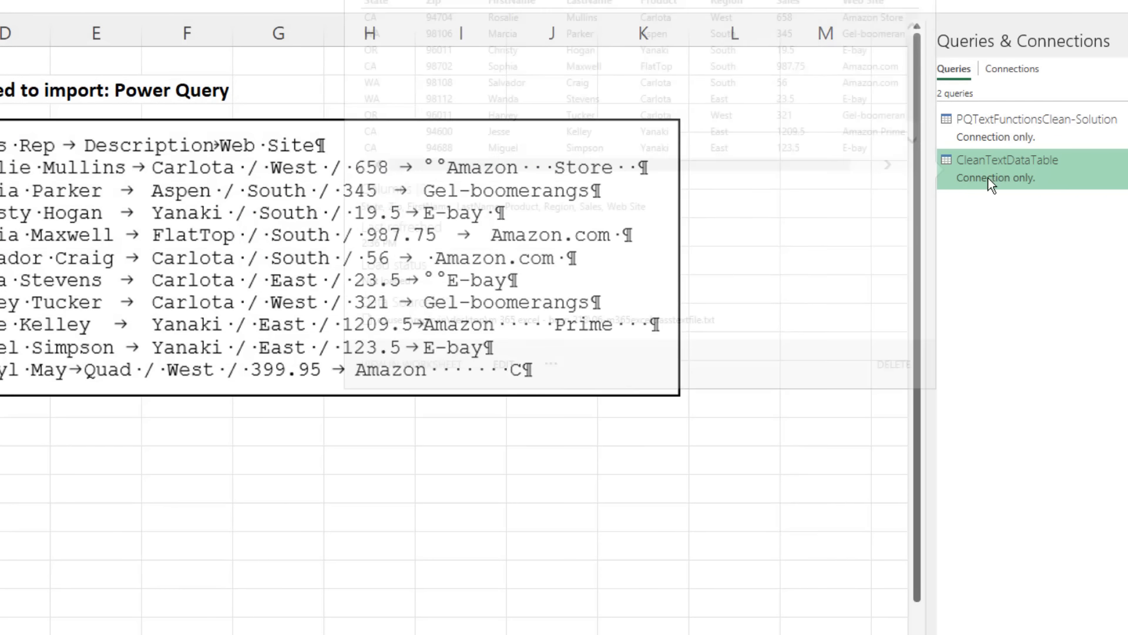
Step: View the load destination options of the CleanTextDataTable query and dismiss the Import Data dialog
right_click(972, 169)
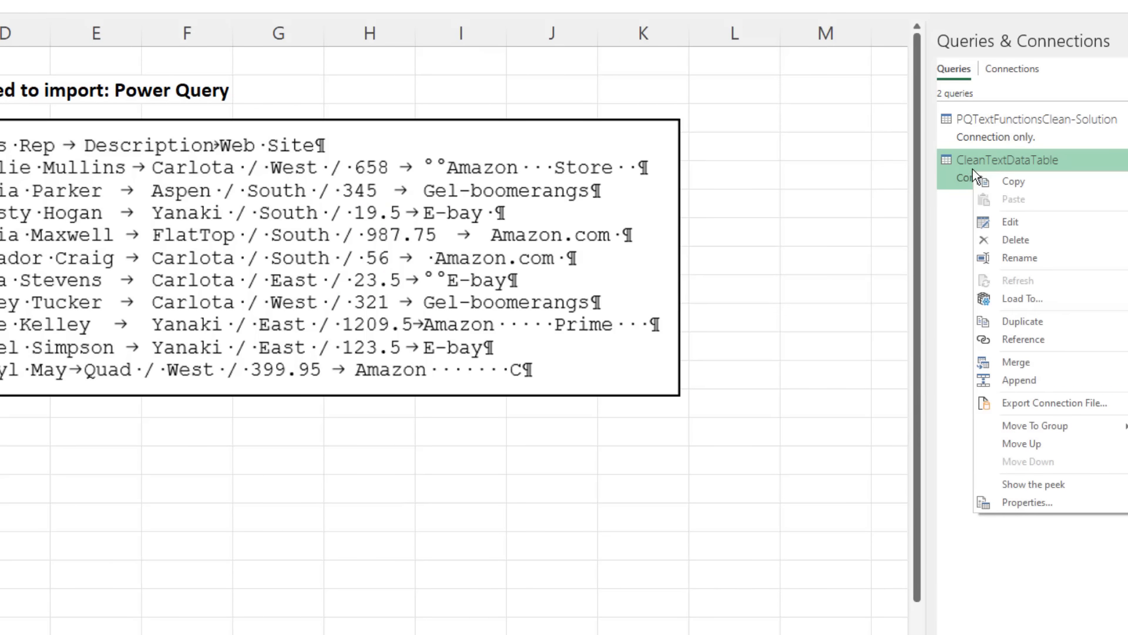
left_click(1034, 307)
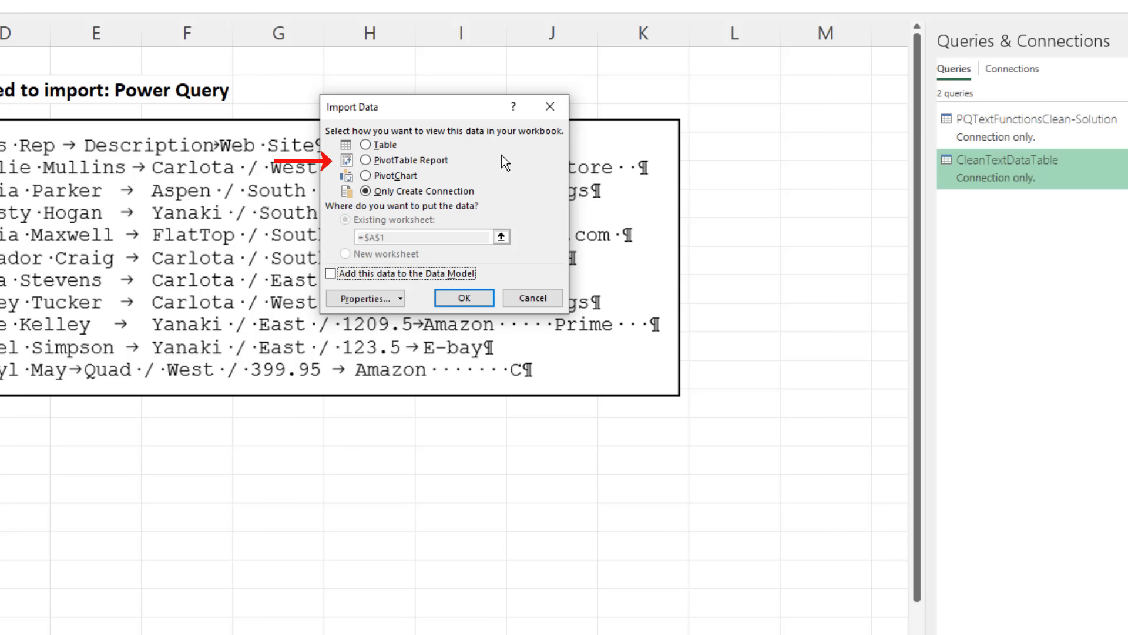
left_click(548, 298)
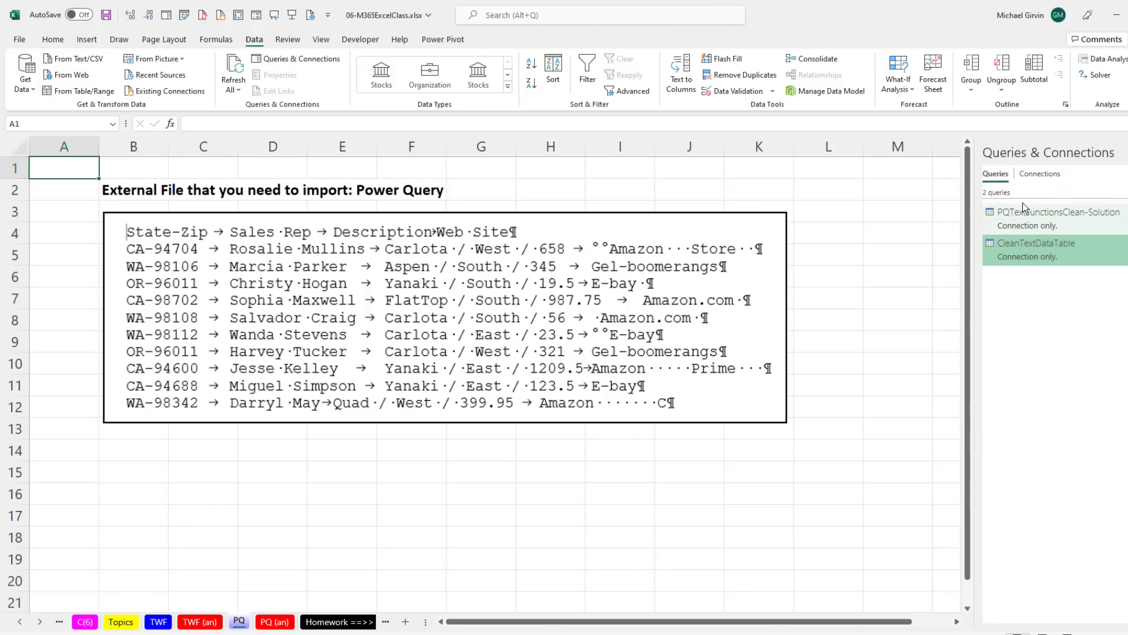
Step: Go to the beginning of the TWF worksheet to review its list of text operators and functions
left_click(159, 622)
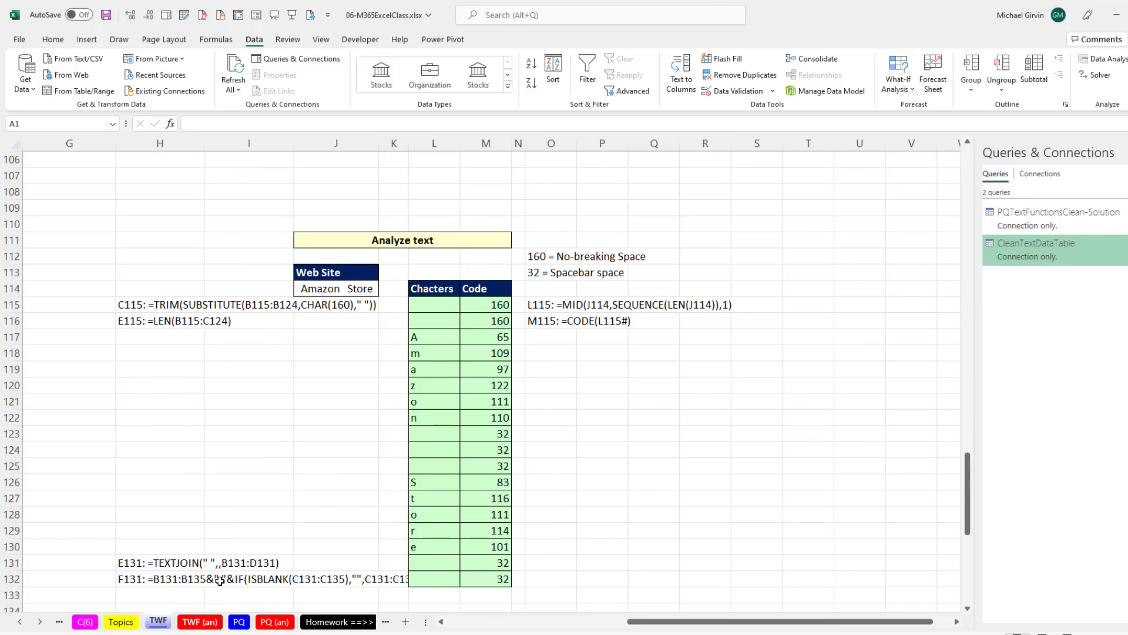
key("ctrl+Home")
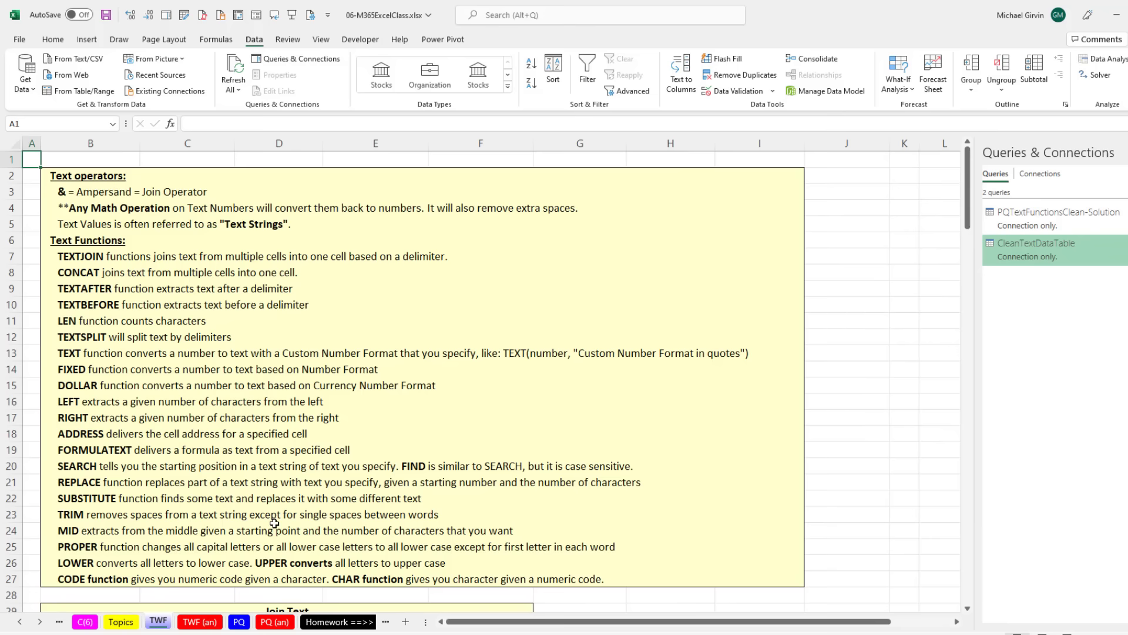